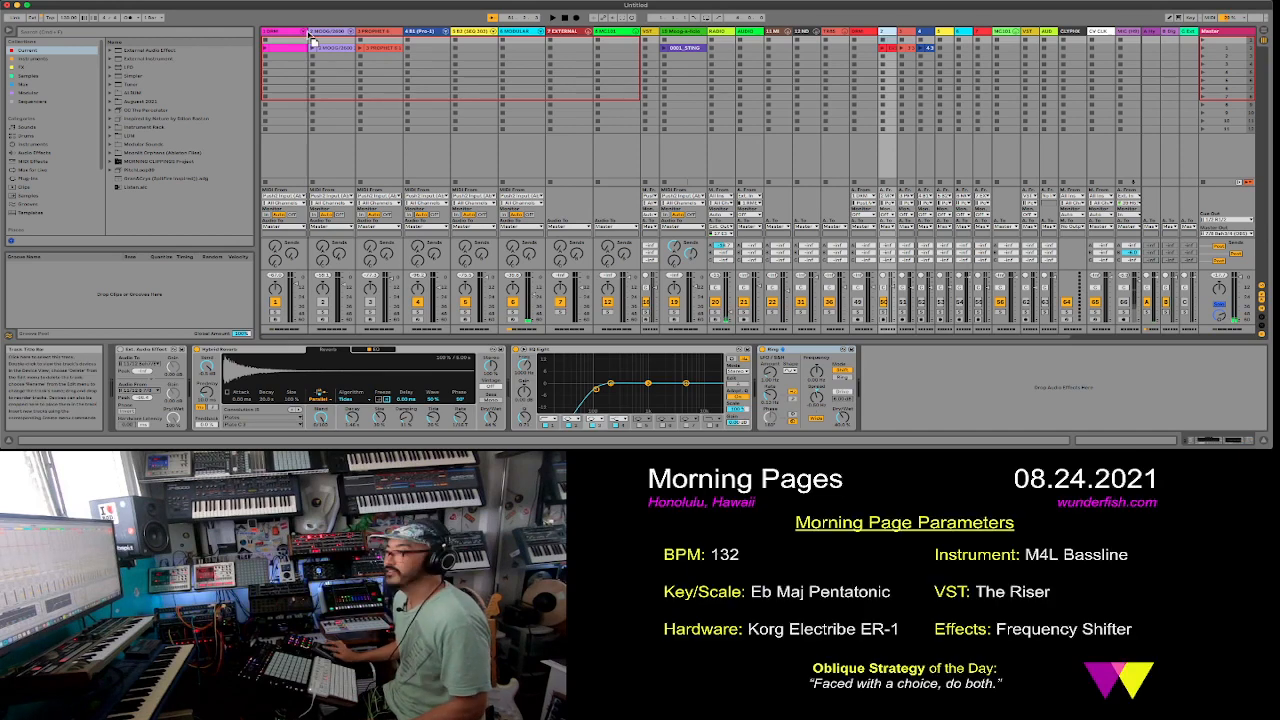
- Move tracks 2, 3, 4 and the VST track directly after the first DRM track, in that order
left_click_drag(309, 35, 309, 34)
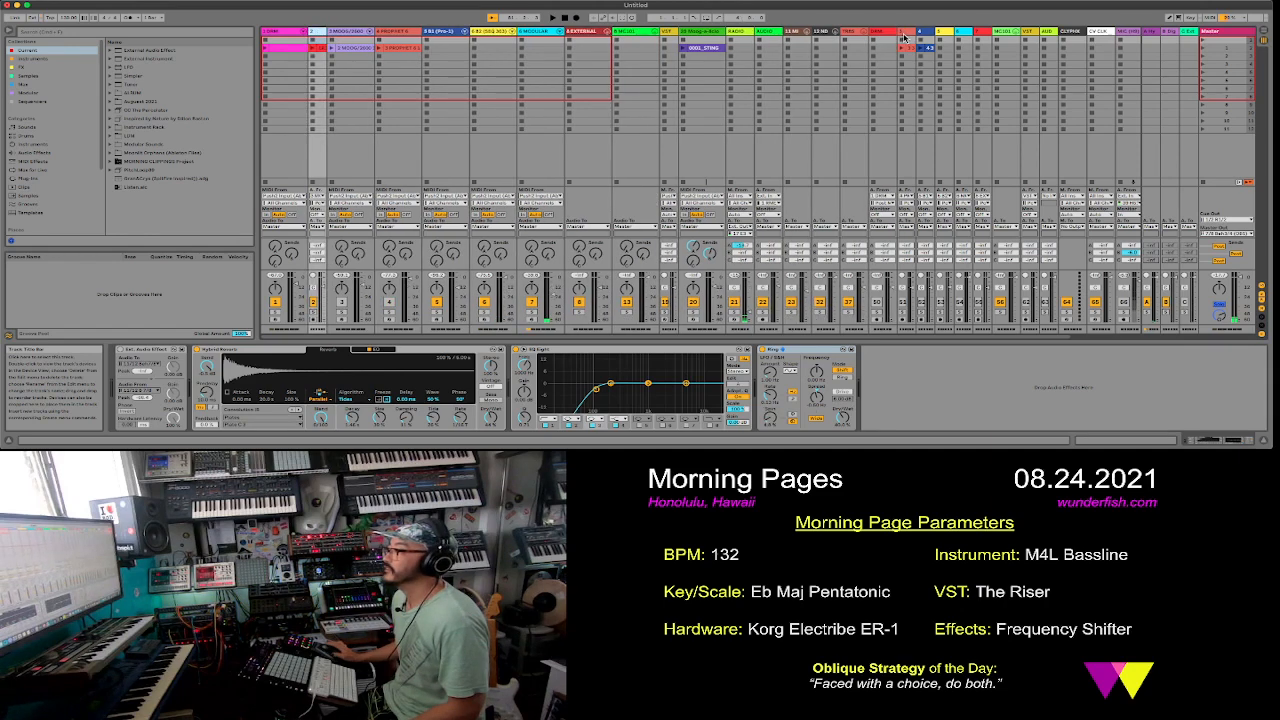
left_click(903, 37)
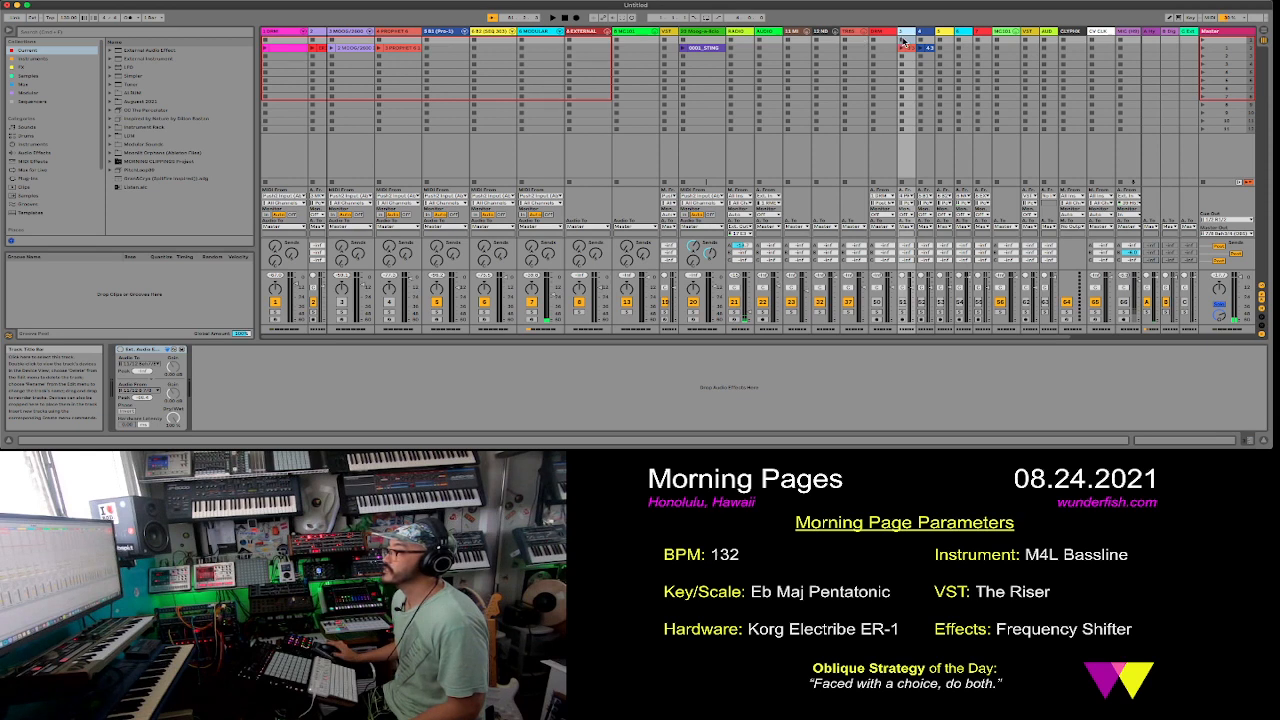
left_click_drag(903, 40, 338, 42)
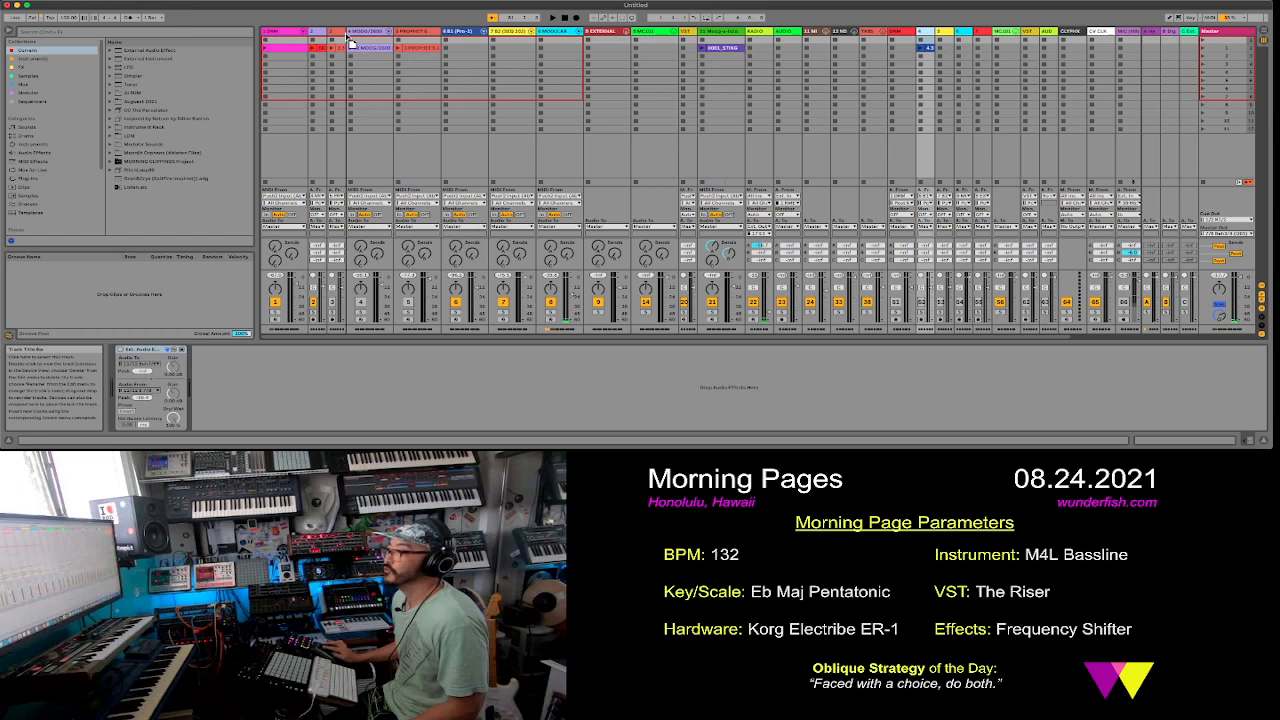
left_click_drag(349, 41, 349, 41)
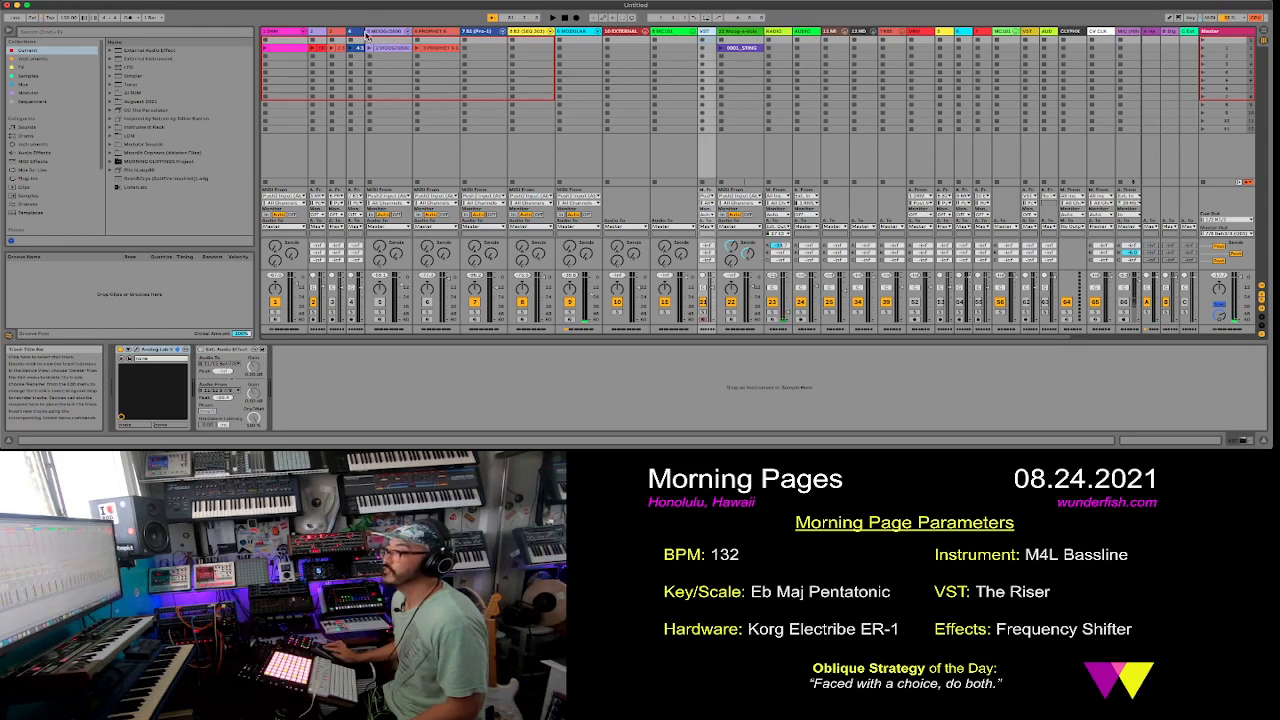
left_click_drag(366, 35, 386, 33)
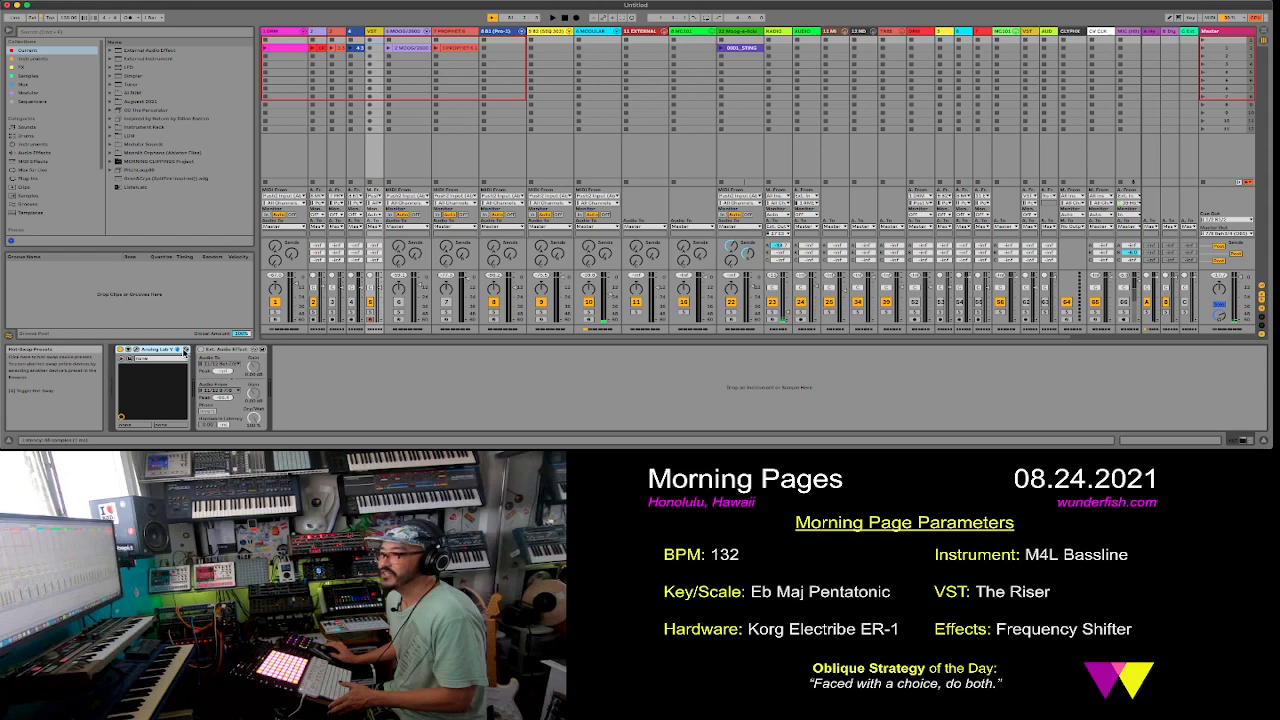
- Search the plug-ins for "riser" and replace Analog Lab V on the VST track with theRiser
left_click(184, 352)
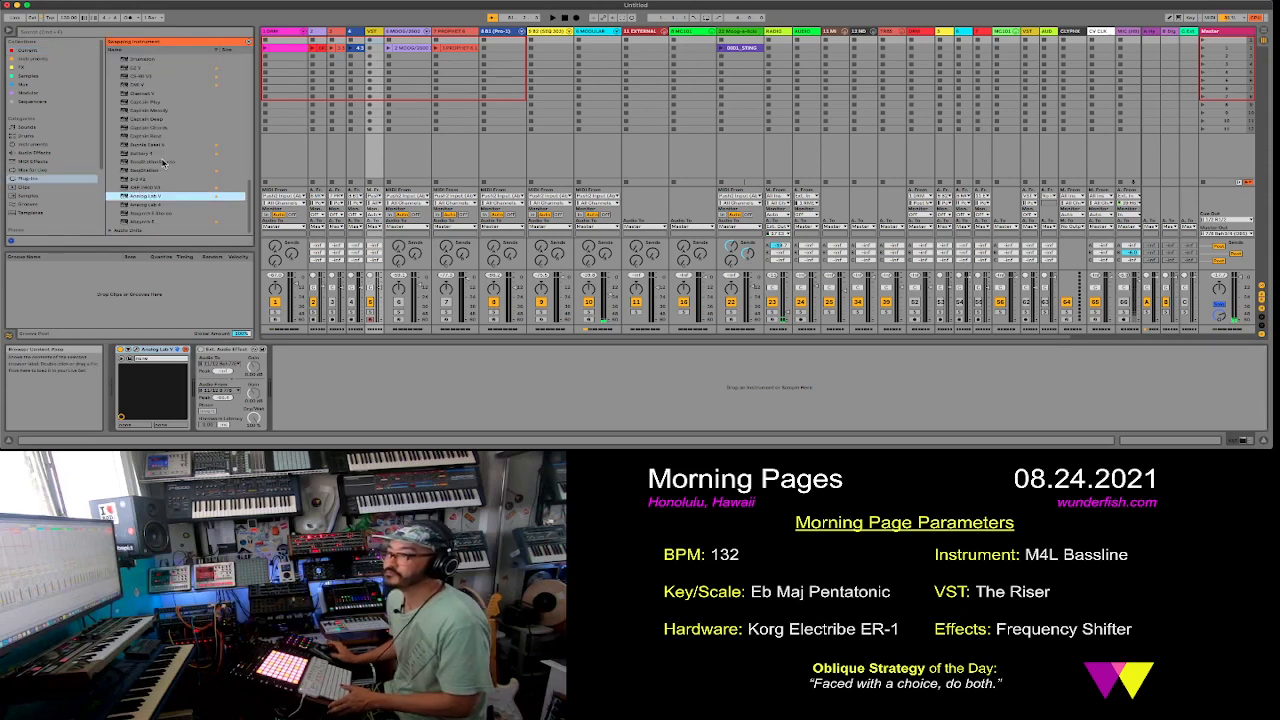
scroll(163, 163, "up", 10)
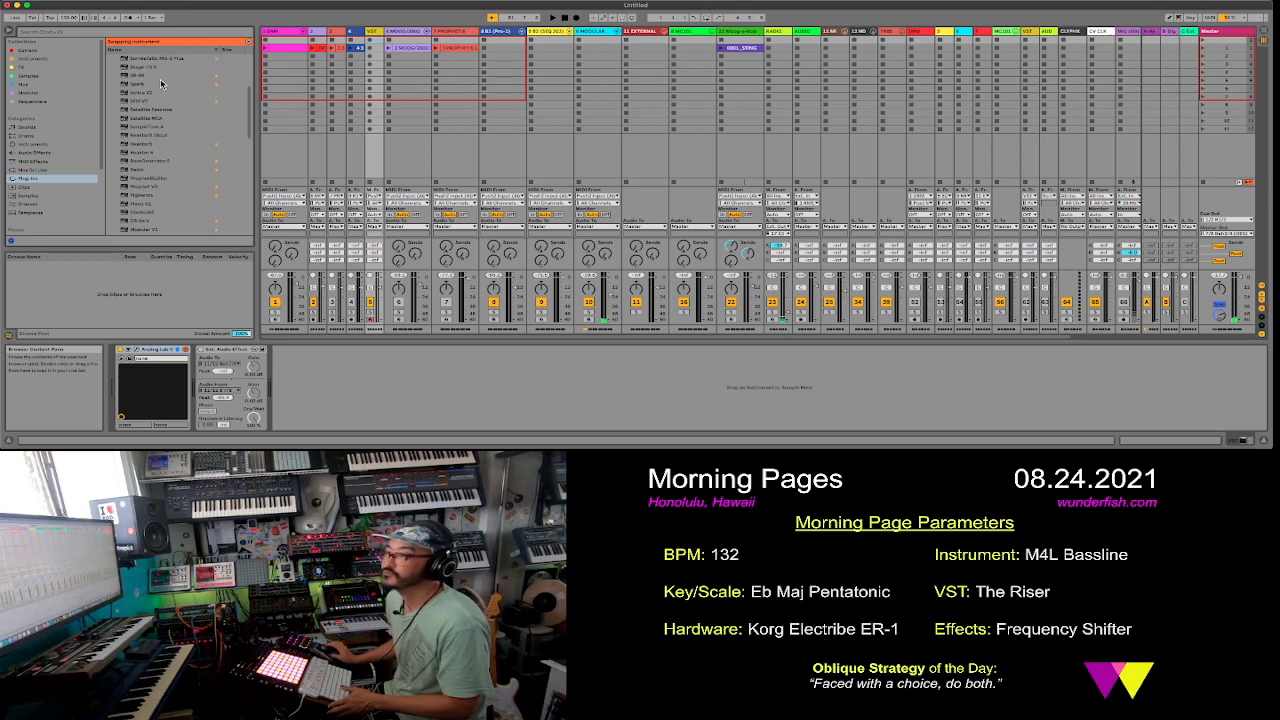
scroll(160, 83, "up", 3)
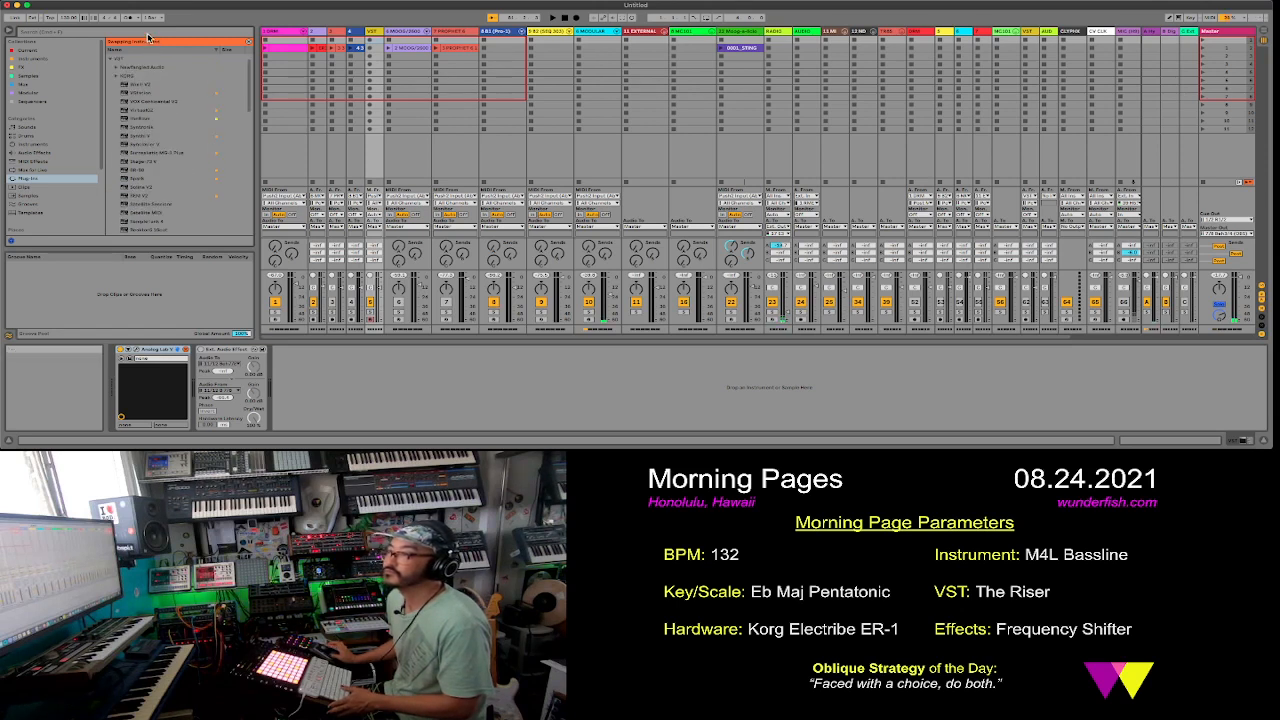
left_click(148, 34)
type("riser")
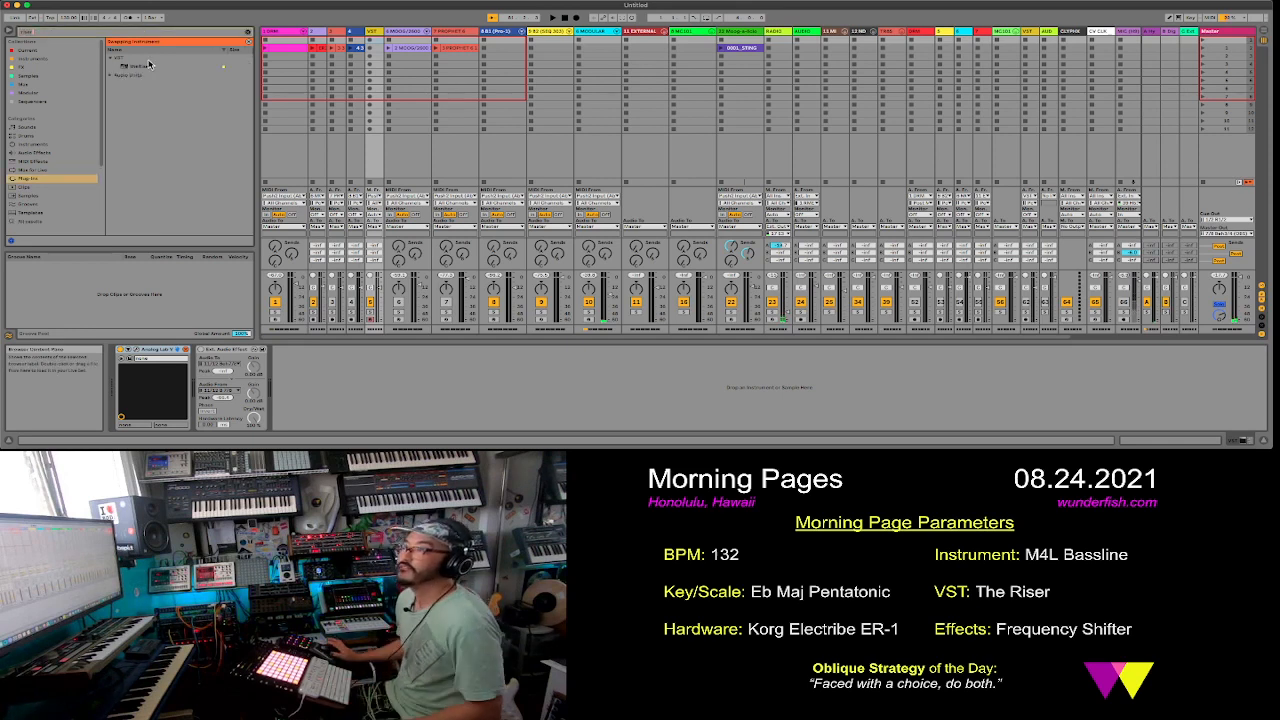
left_click(138, 66)
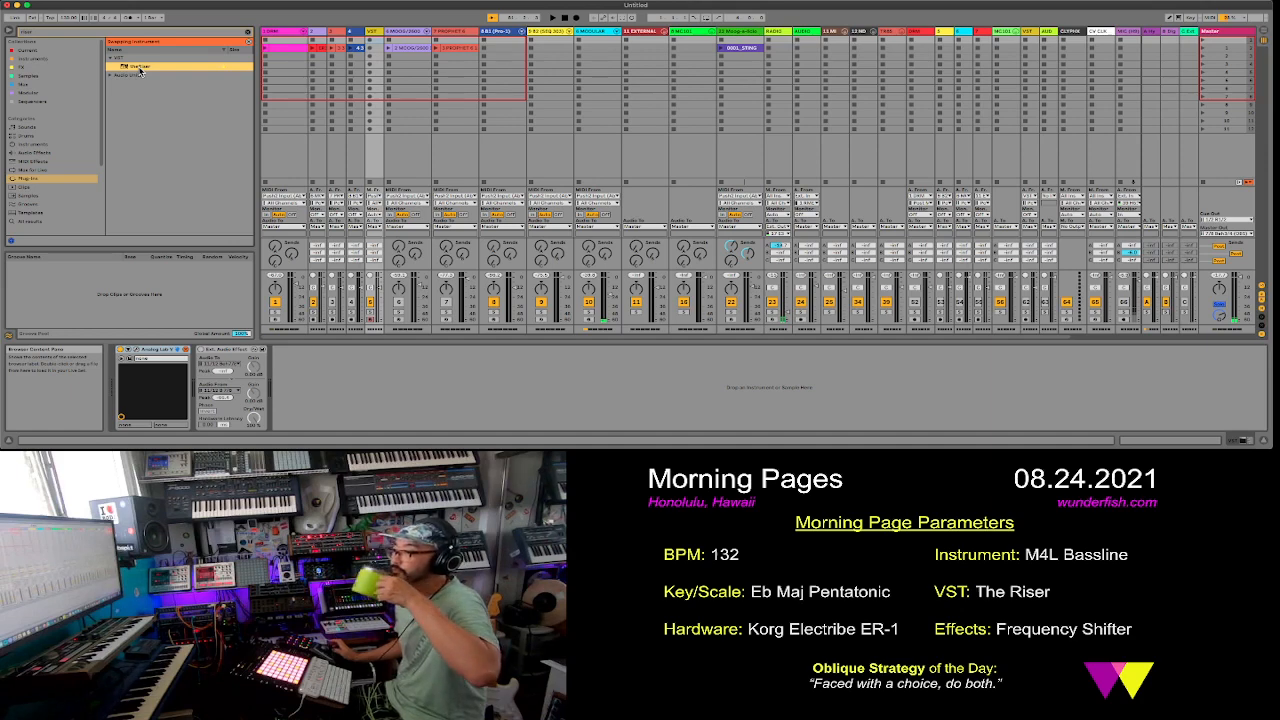
left_click_drag(140, 70, 396, 404)
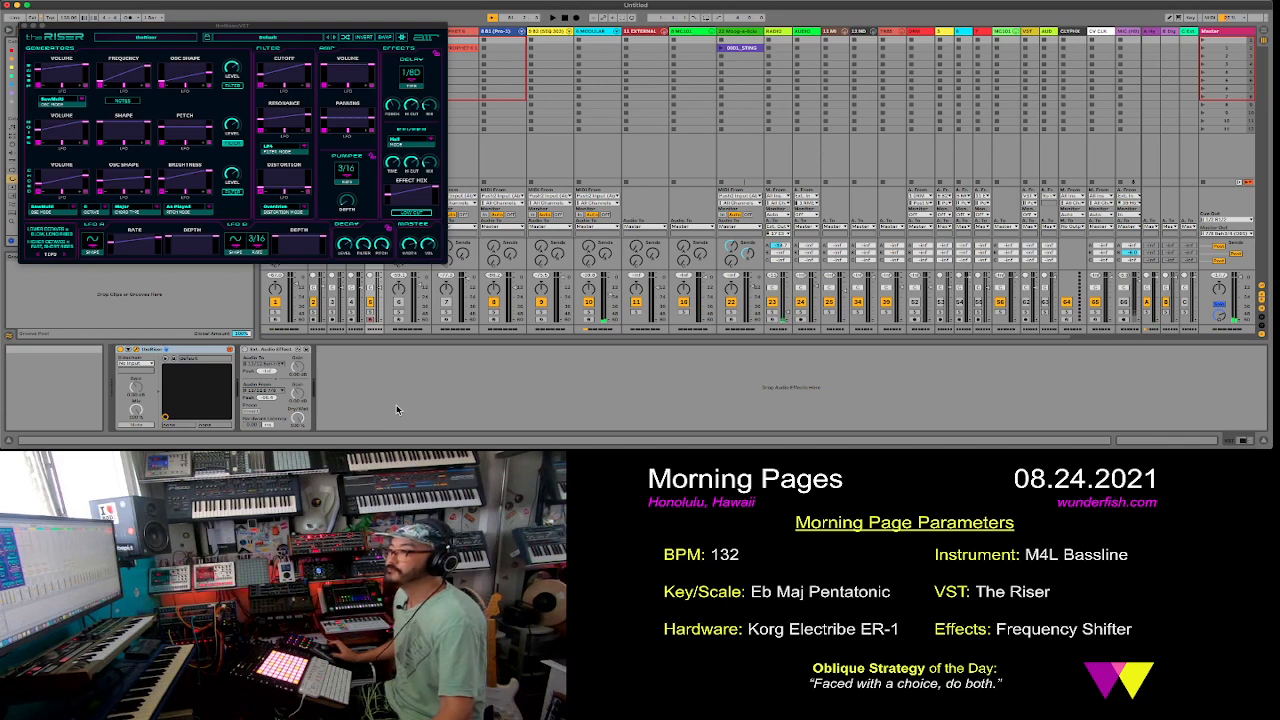
left_click_drag(244, 30, 692, 83)
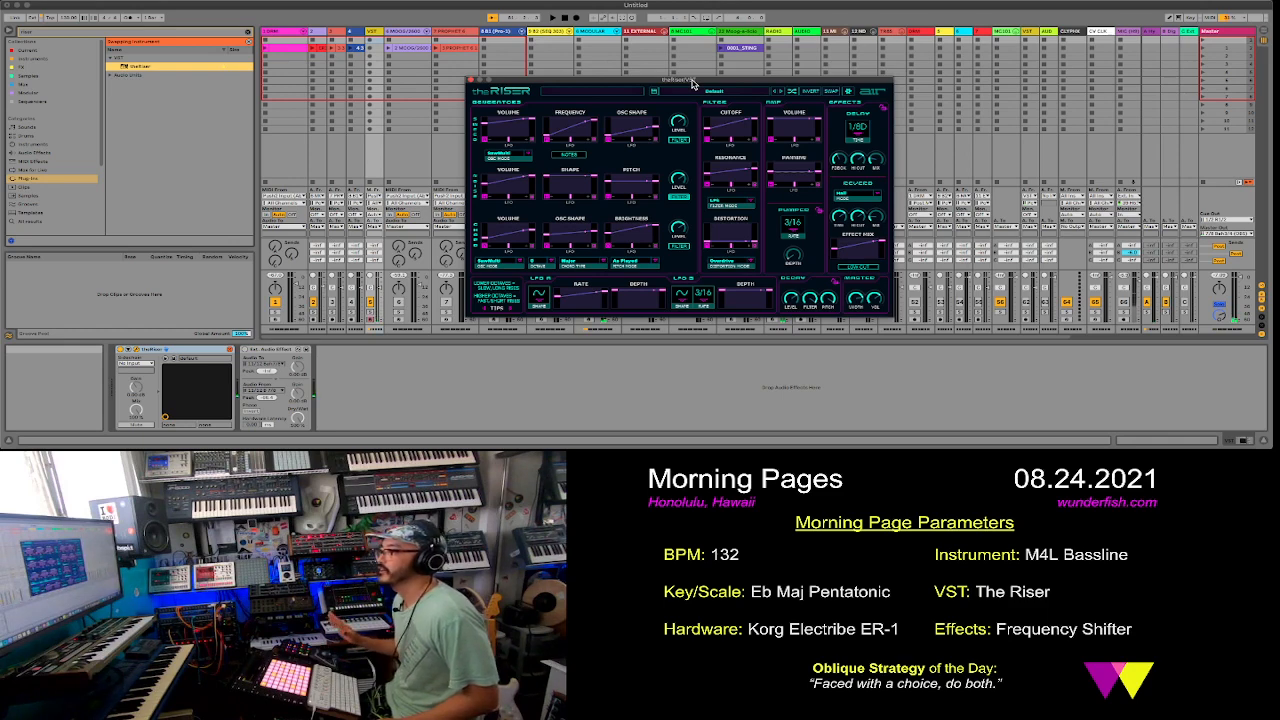
- Try theRiser's Windy Atonal Pitch Fall and Bright Complex Atonal Pitch Fall presets
left_click(702, 93)
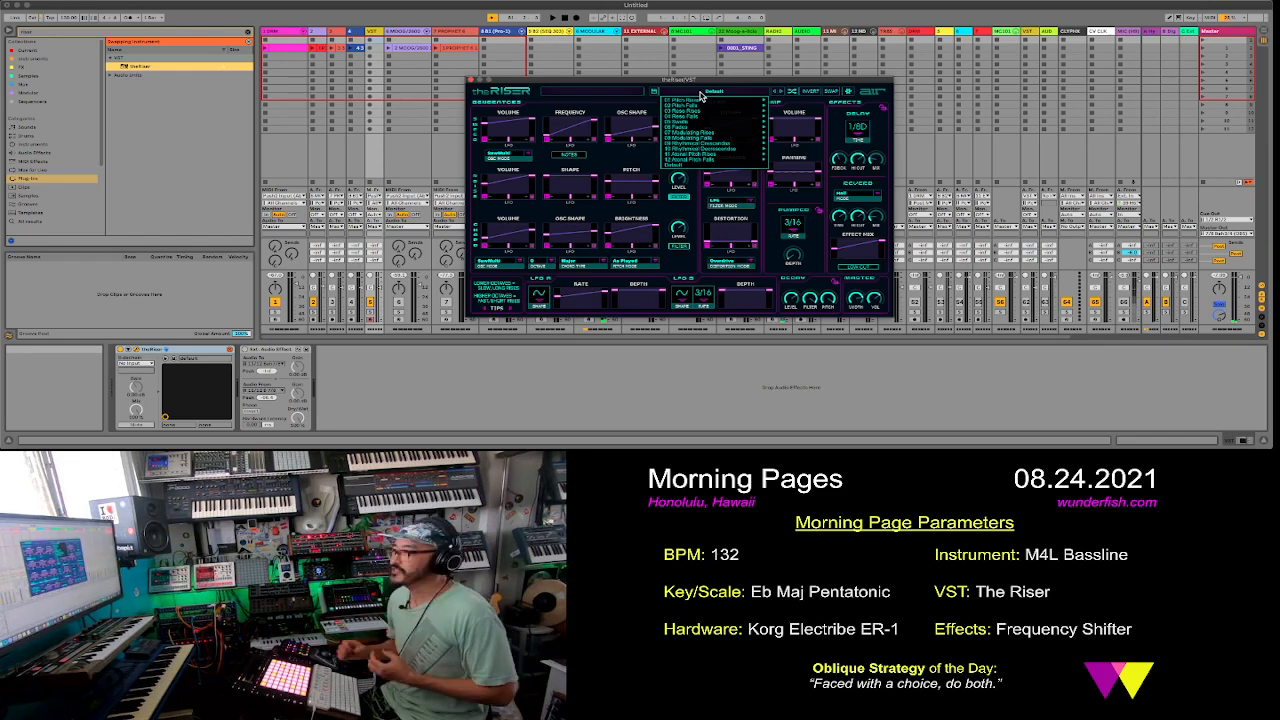
mouse_move(712, 159)
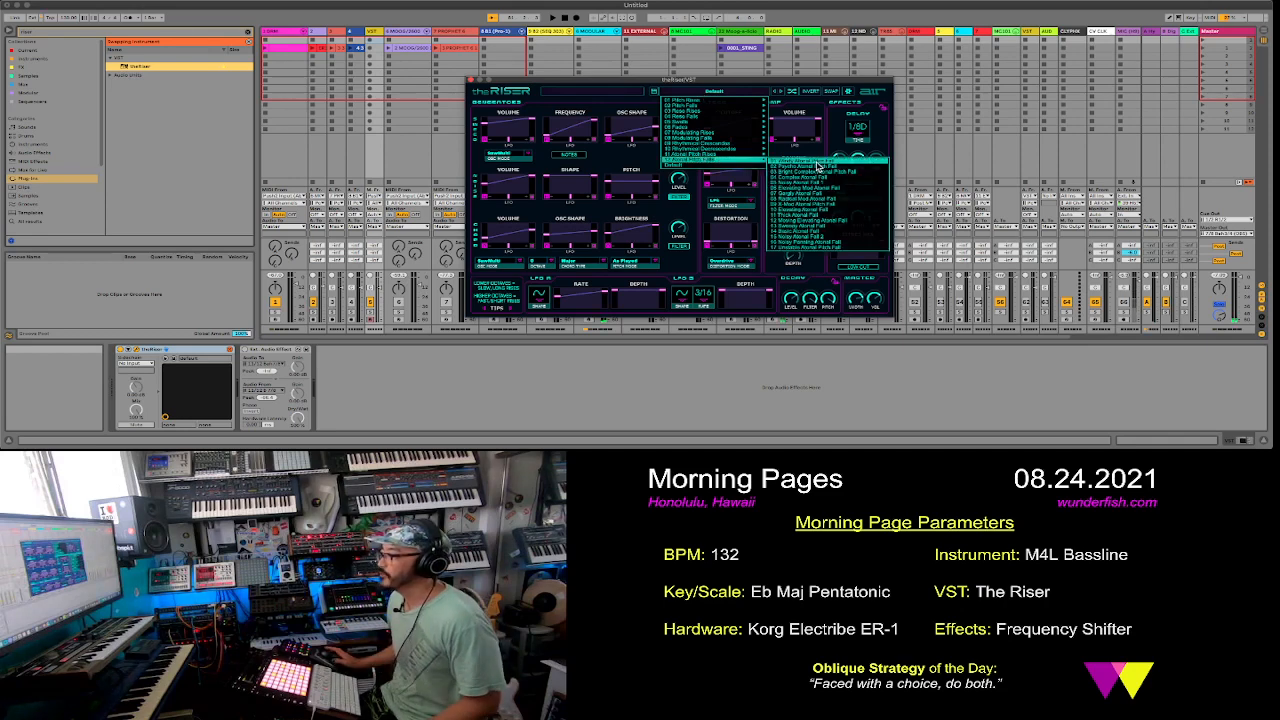
left_click(818, 165)
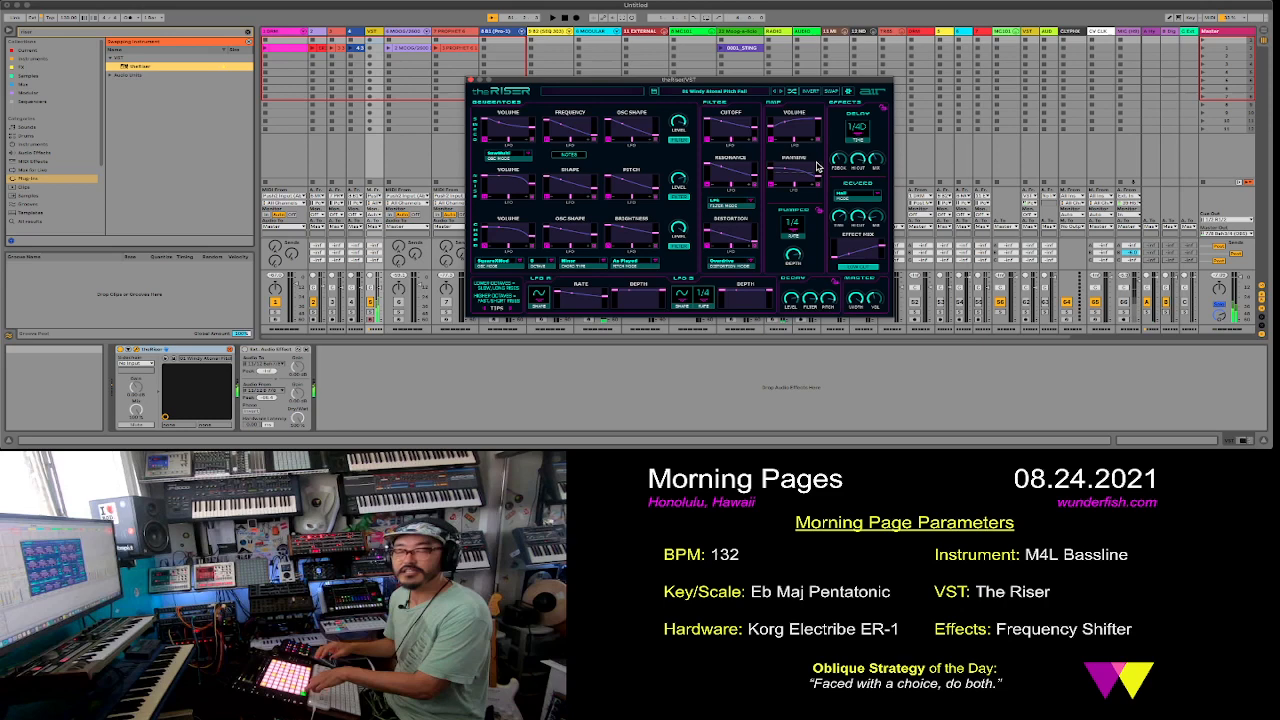
left_click(714, 91)
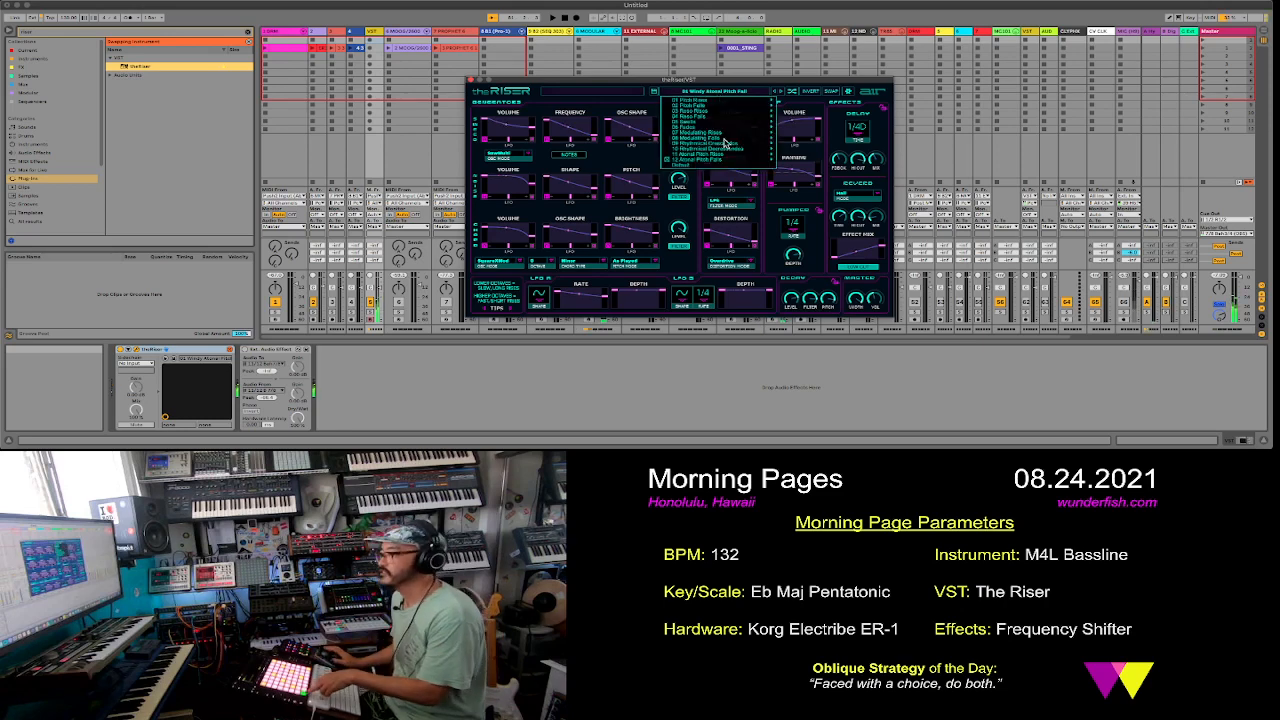
mouse_move(726, 163)
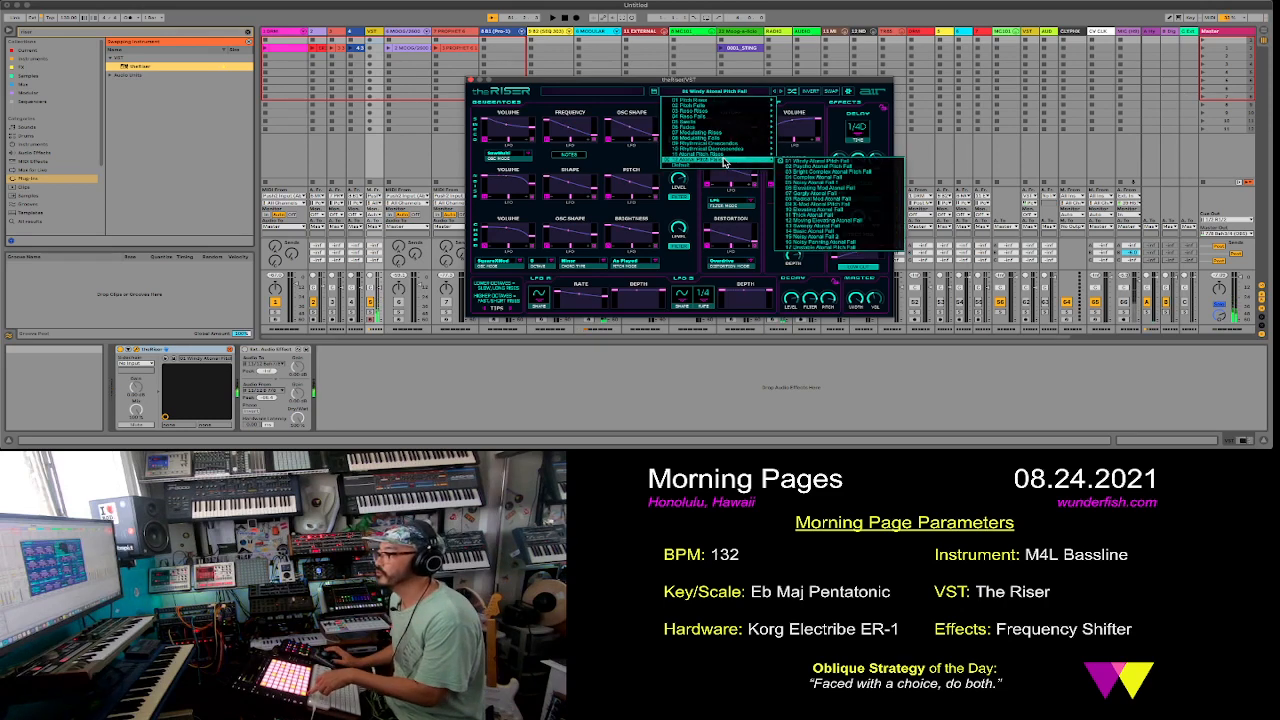
left_click(855, 177)
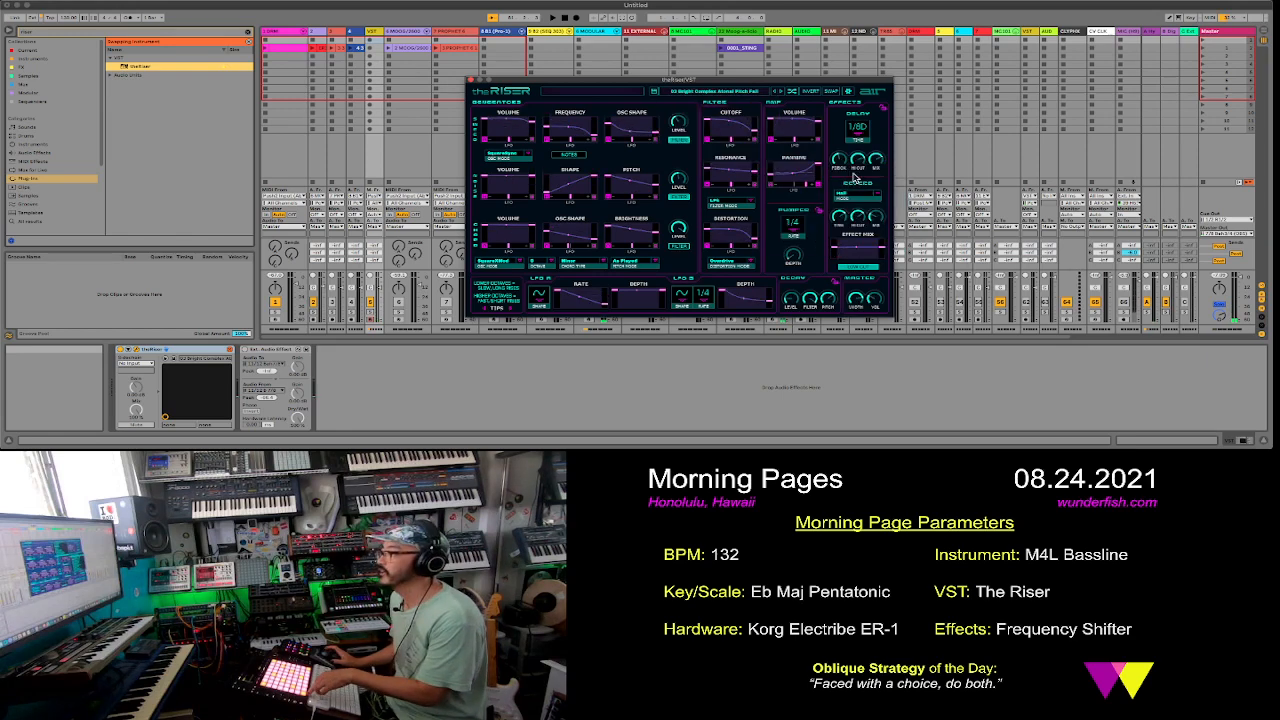
- Audition several of theRiser's Swells presets and settle on Dark Chopped End-Up Swell
left_click(751, 92)
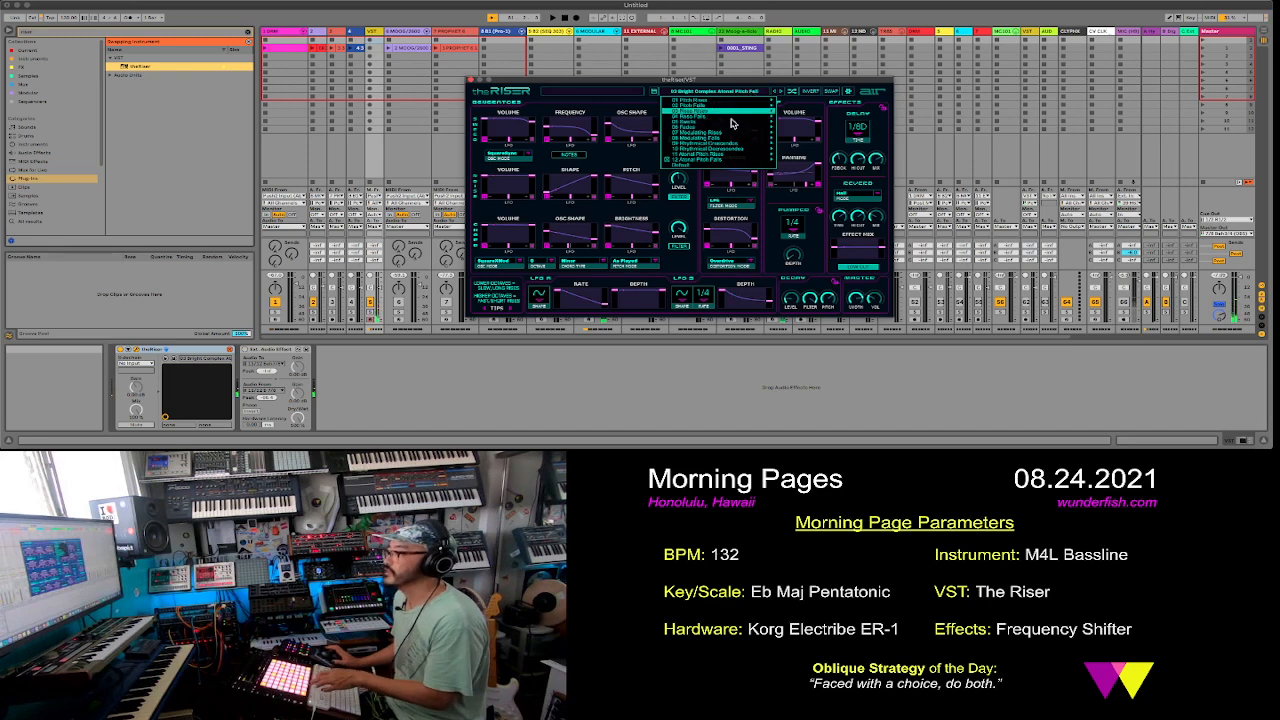
mouse_move(735, 121)
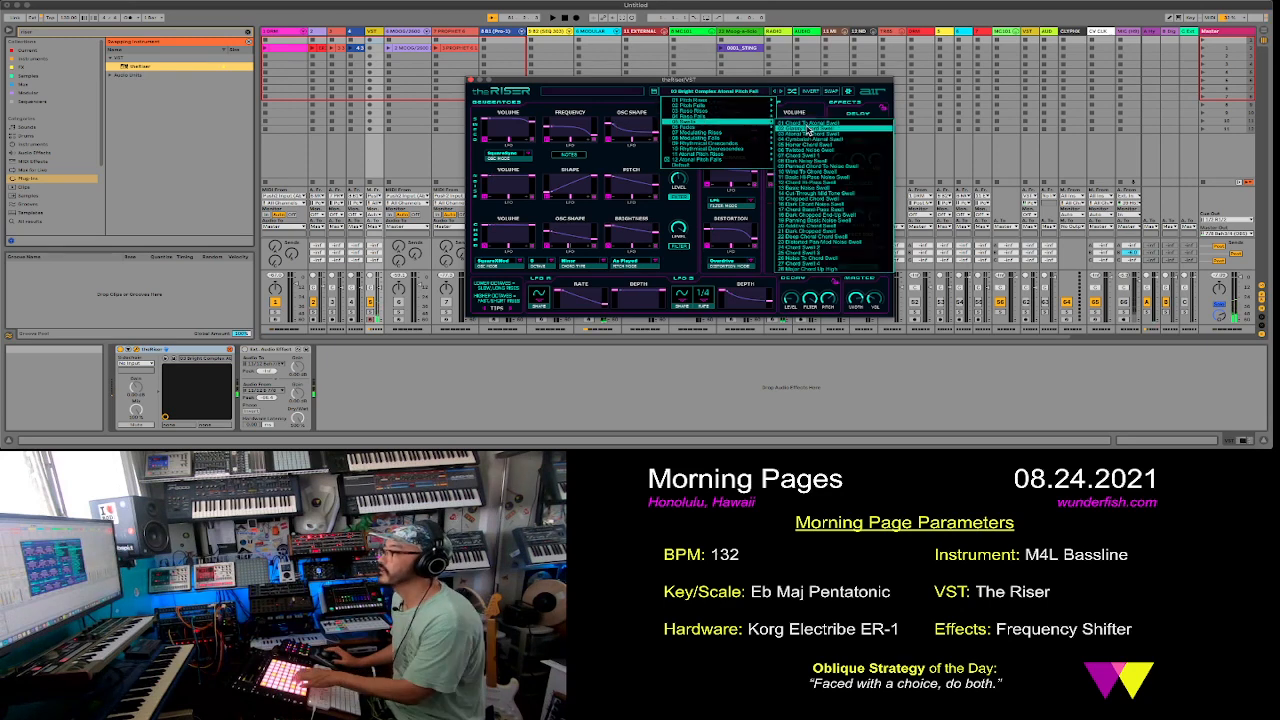
left_click(810, 168)
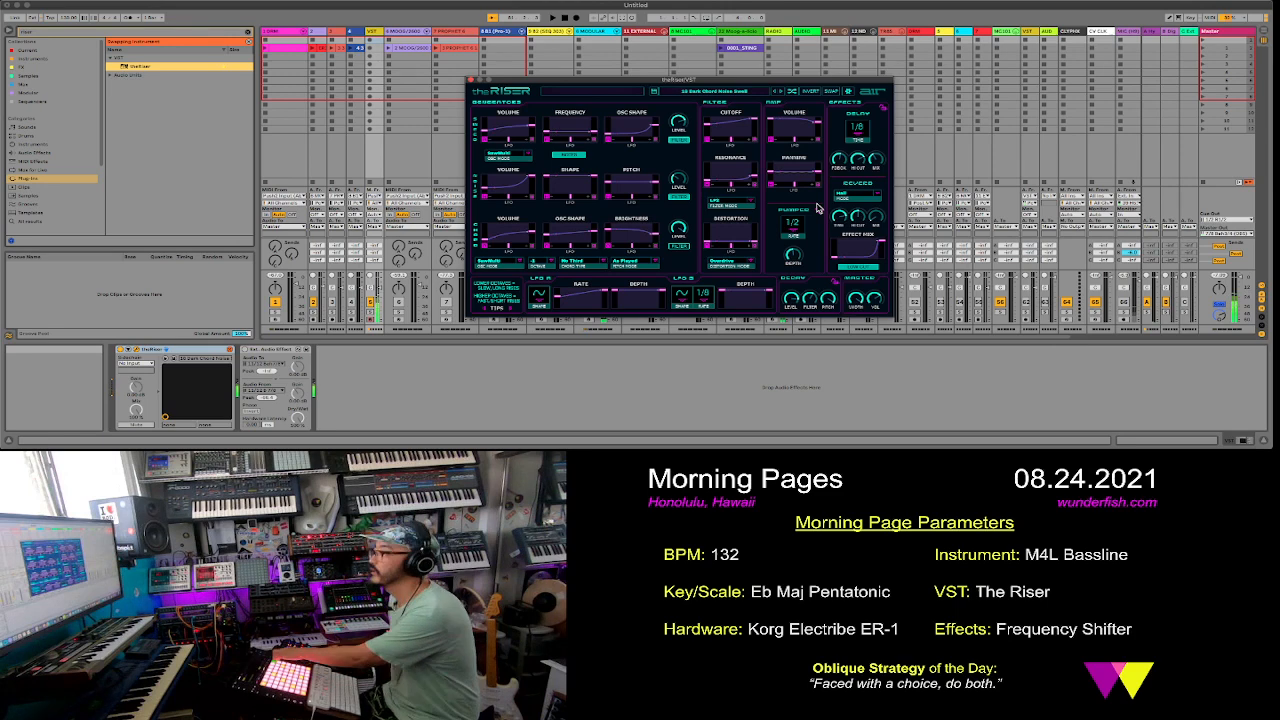
left_click(781, 92)
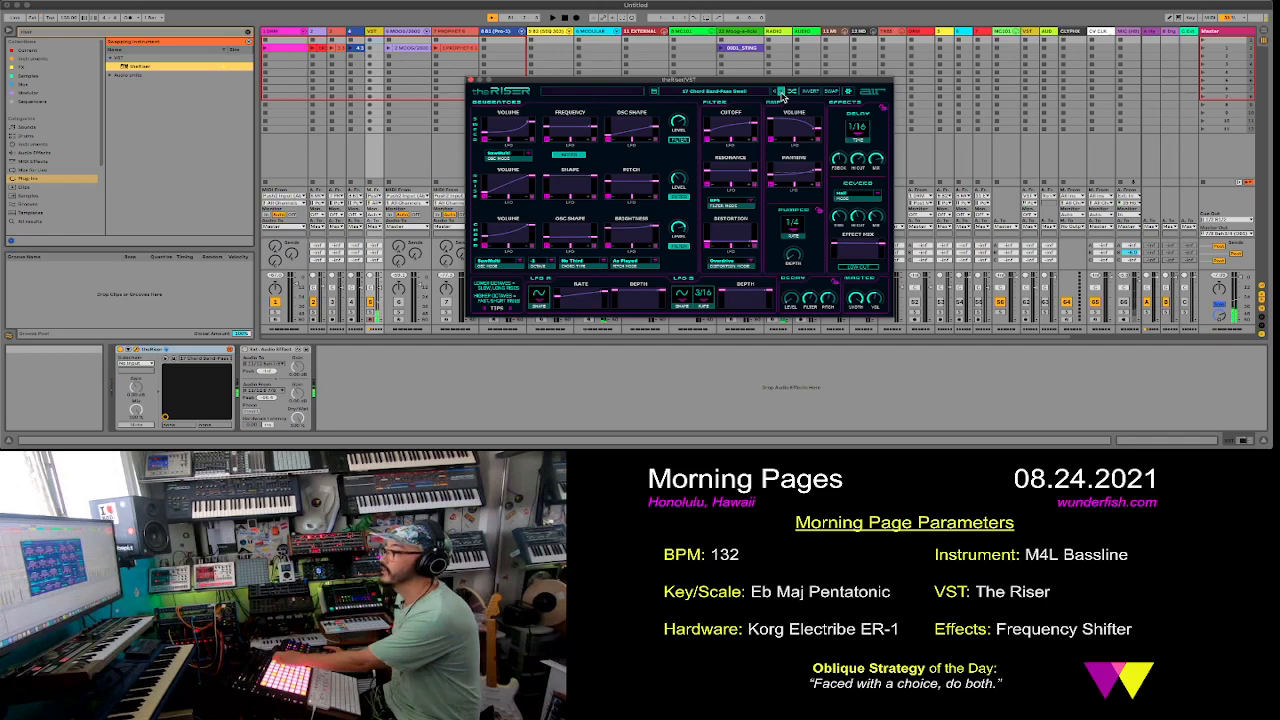
left_click(782, 93)
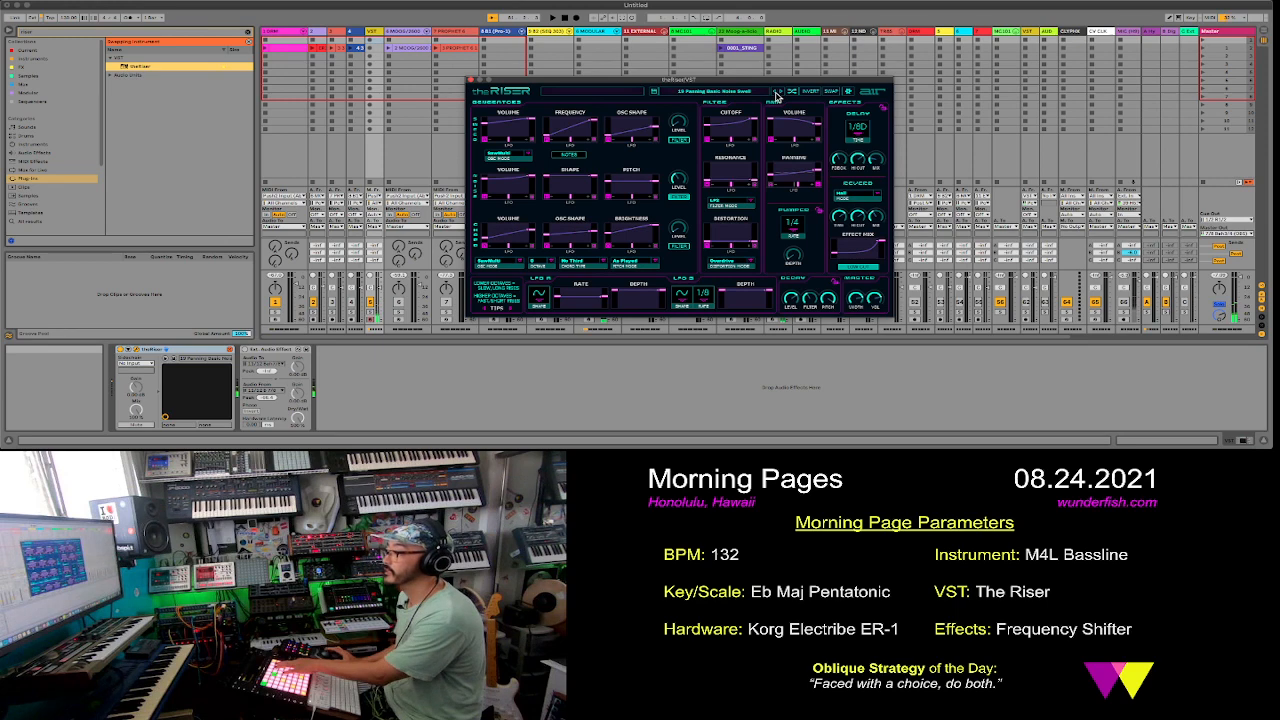
left_click(777, 93)
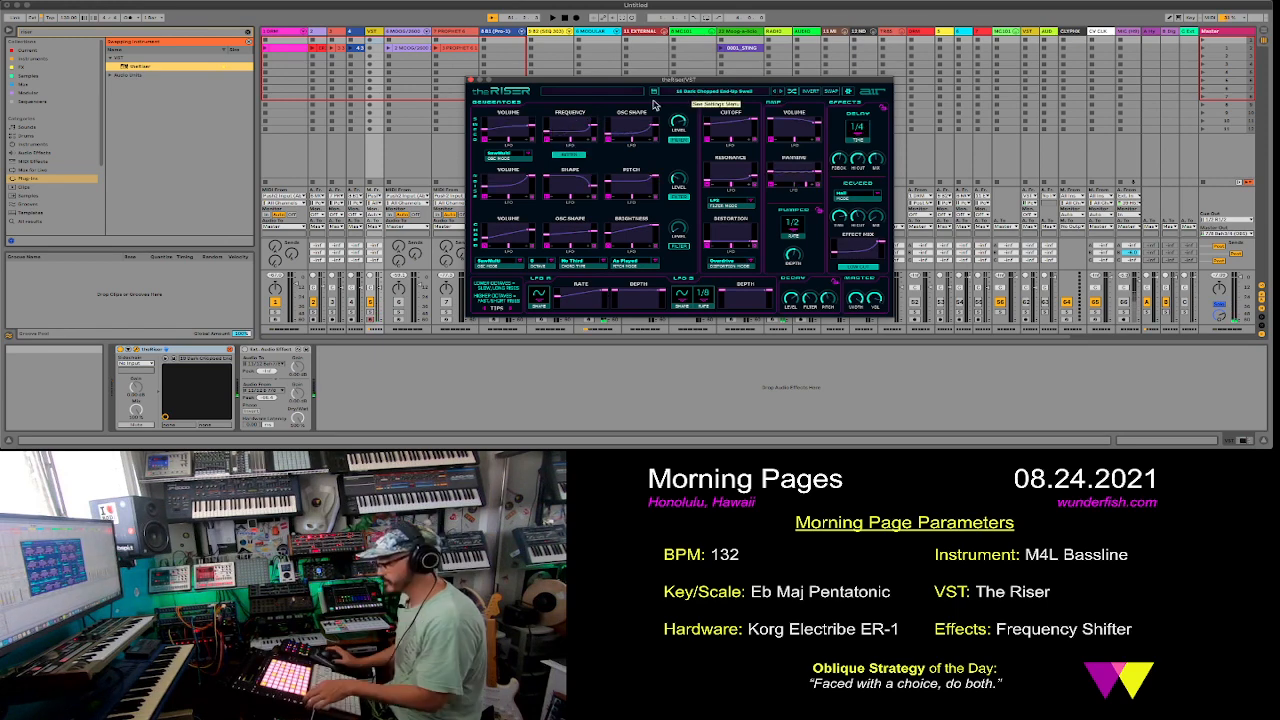
- Launch the scene containing the recorded clips and toggle the track activators of tracks 3 and 4
left_click(1205, 52)
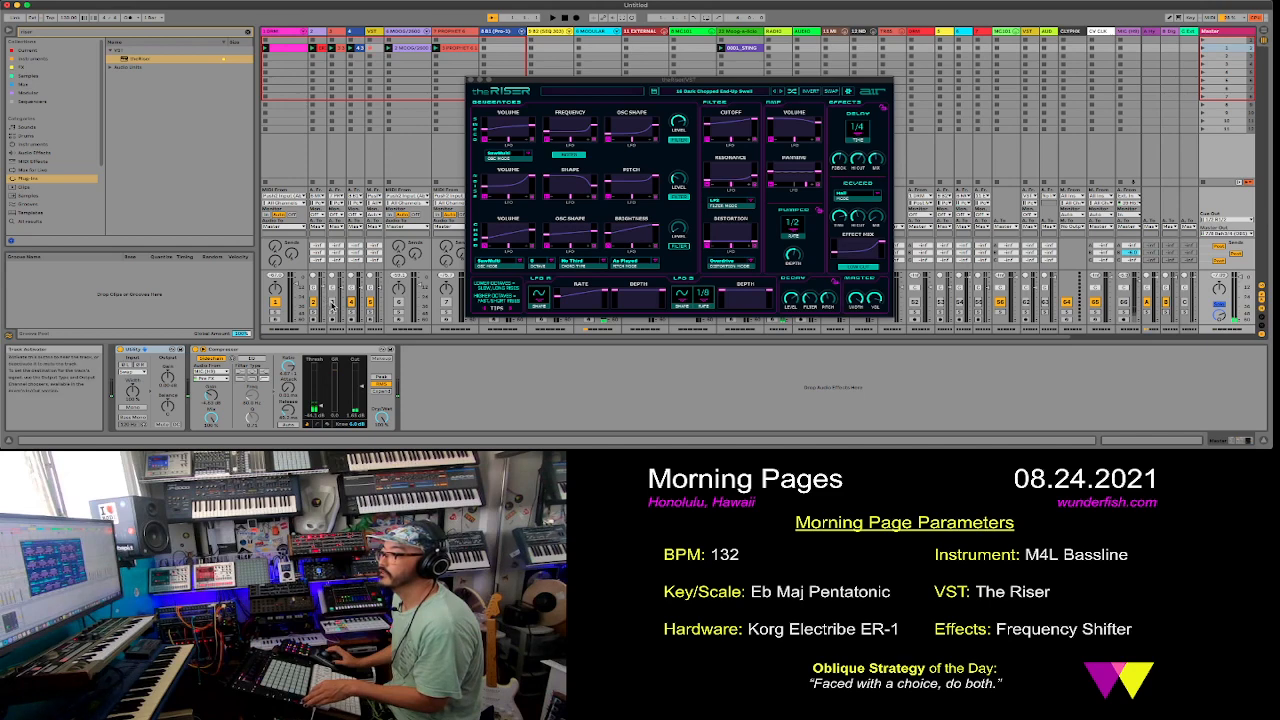
left_click(351, 302)
left_click(333, 302)
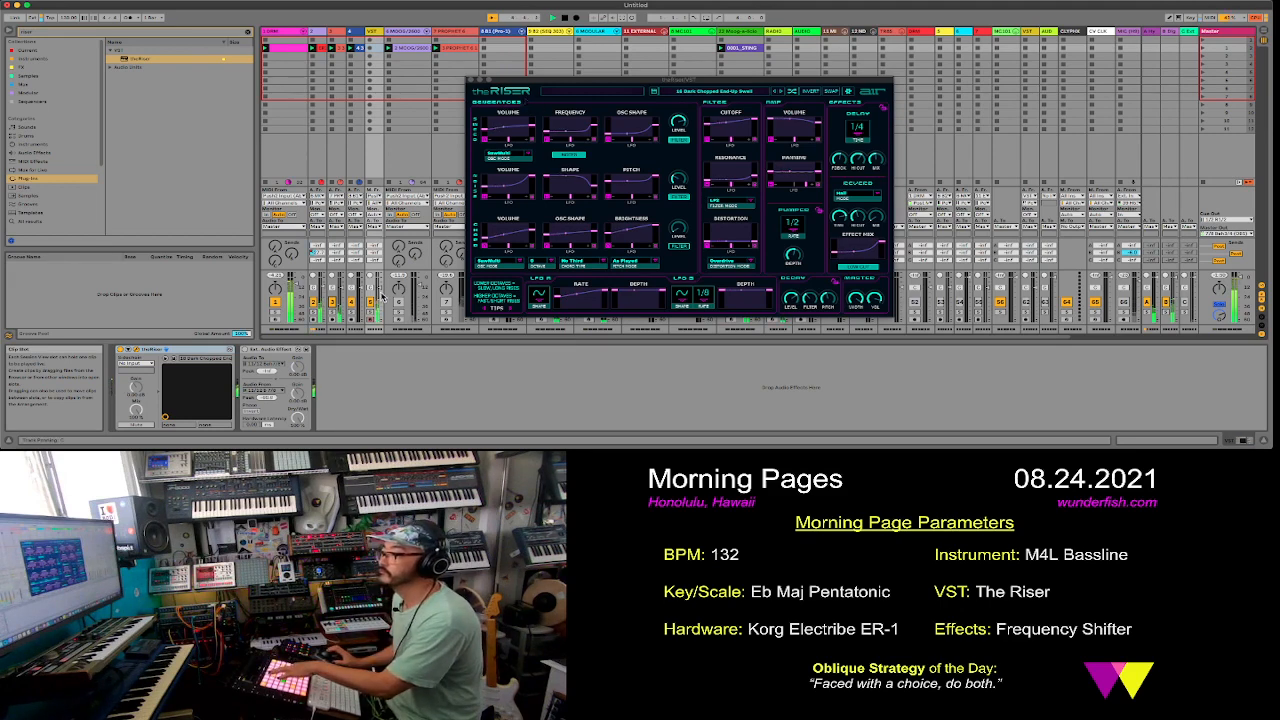
- Adjust the end of theRiser's filter cutoff curve and raise the end of its resonance curve
left_click(749, 127)
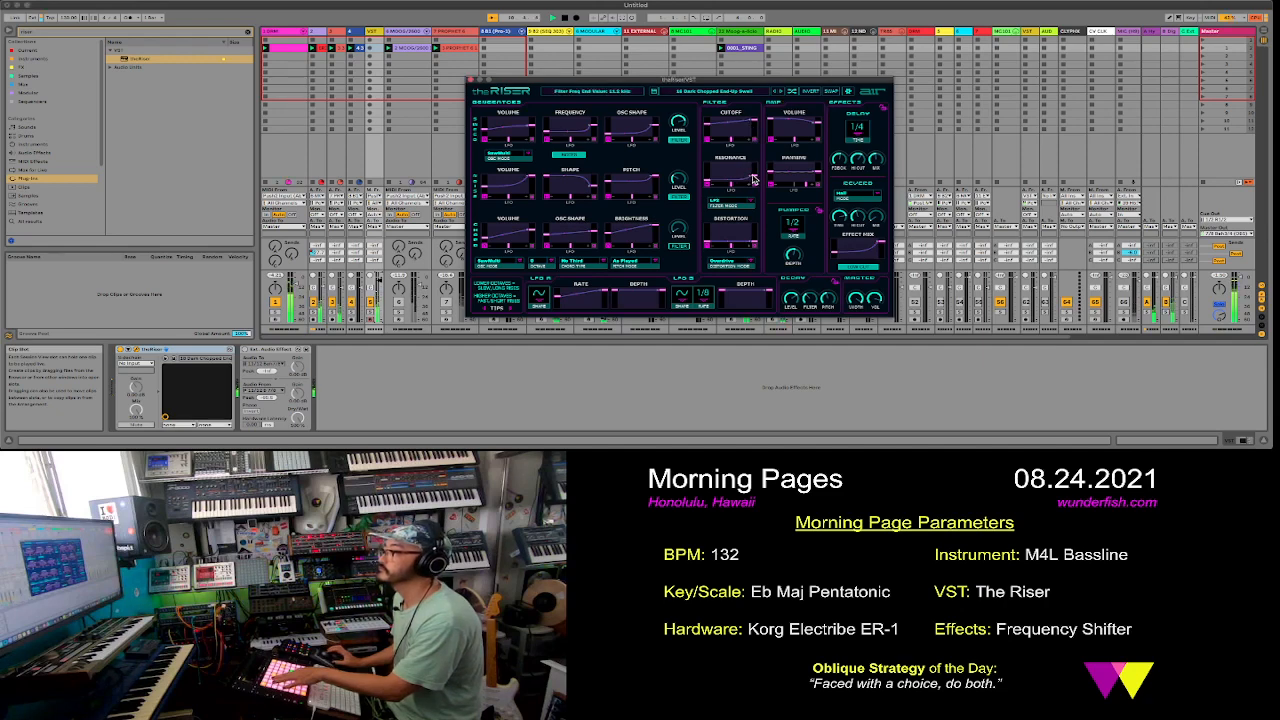
left_click_drag(755, 180, 791, 174)
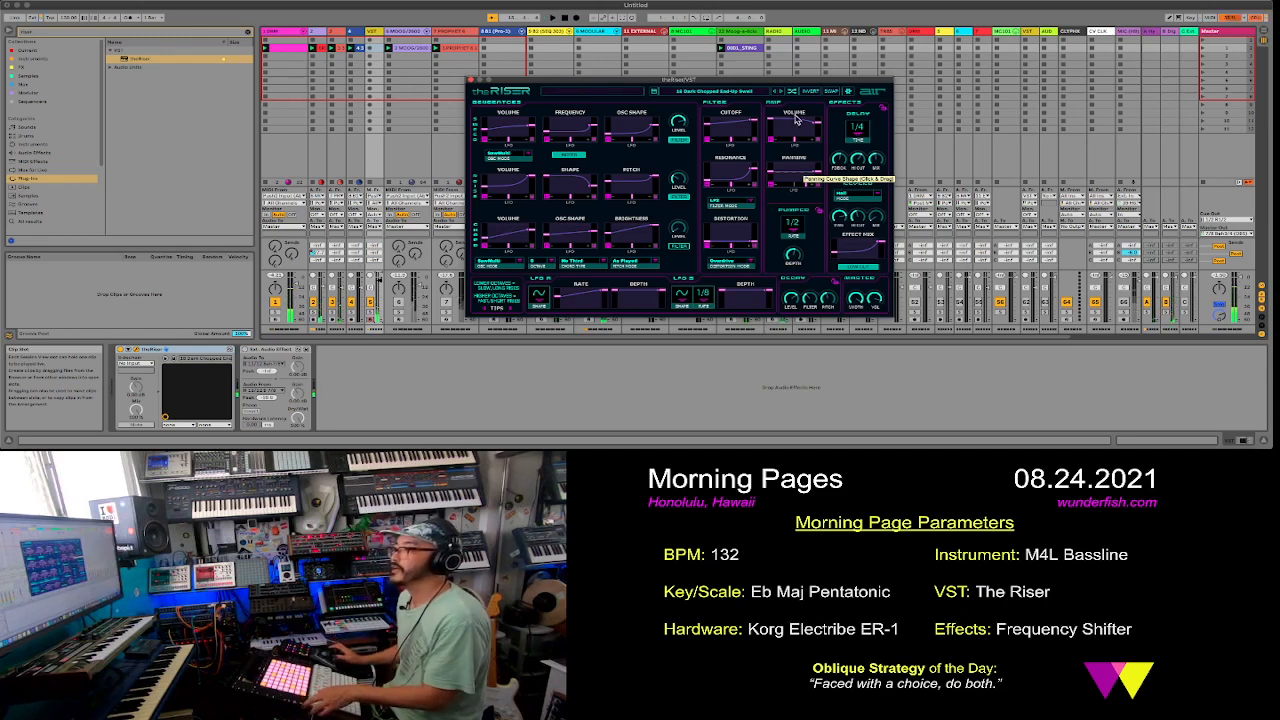
- Move the second VST track so it sits right after the VST track hosting theRiser
left_click_drag(754, 77, 534, 143)
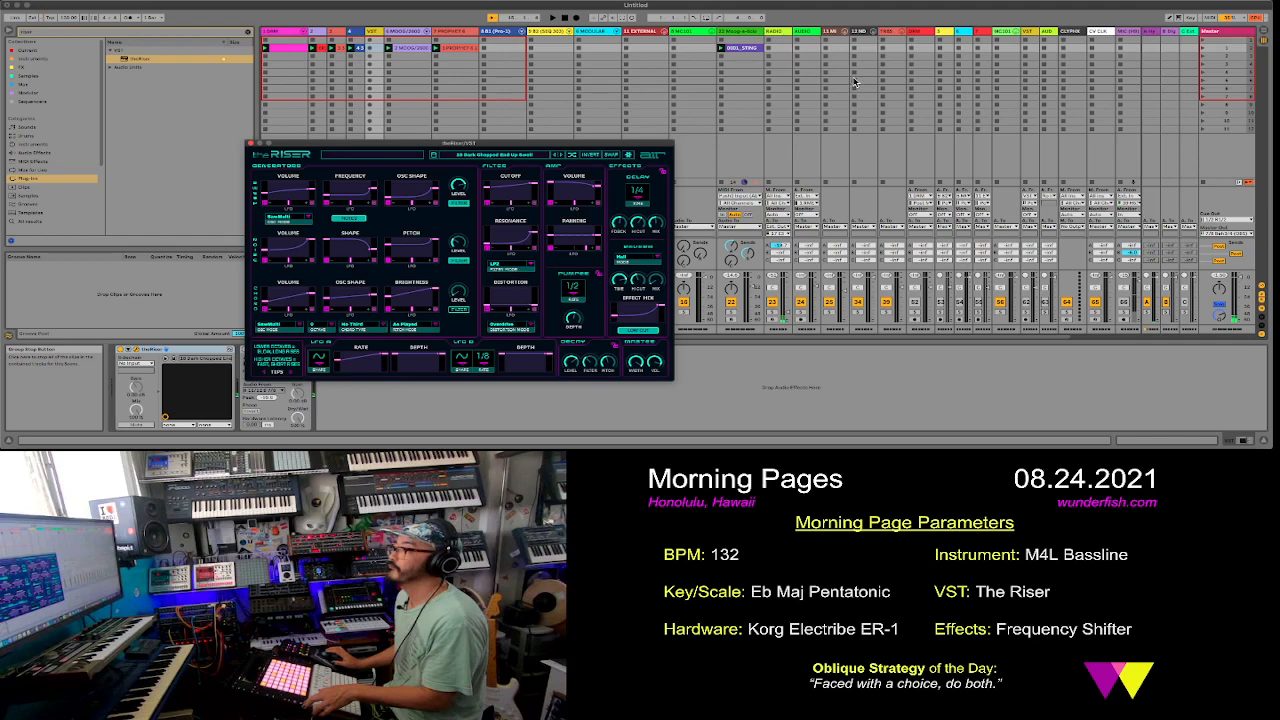
left_click(948, 33)
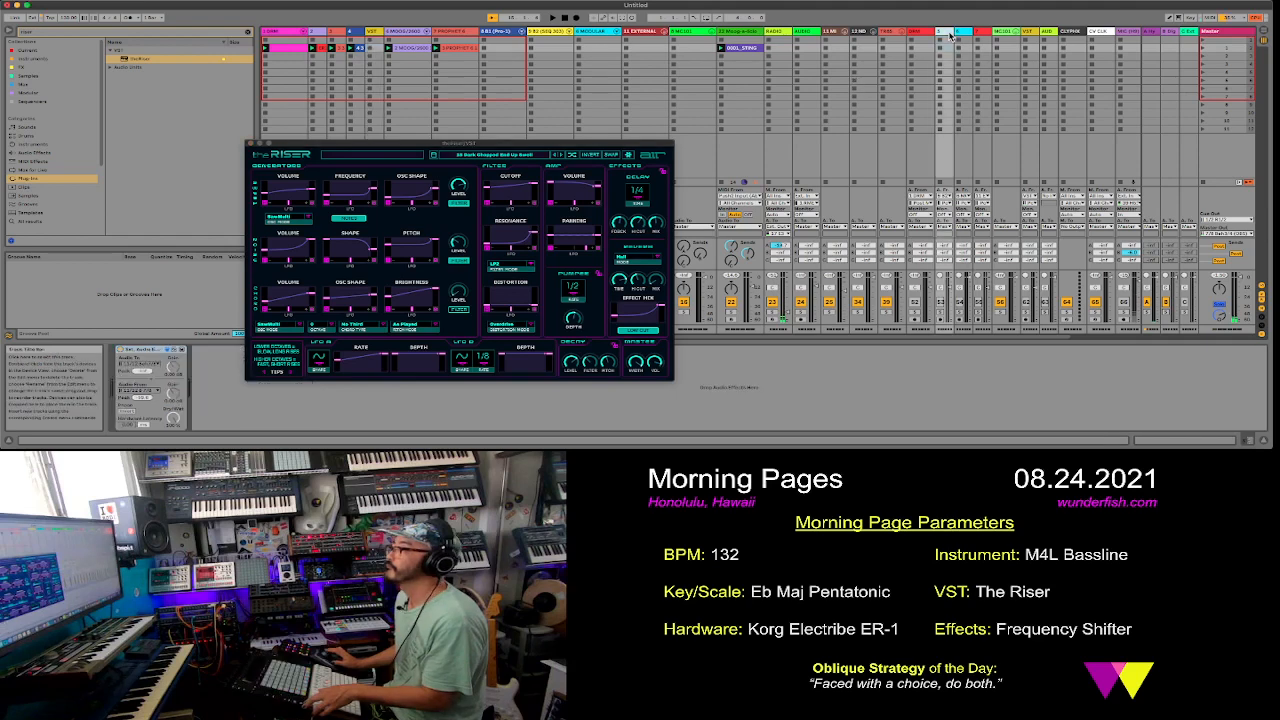
left_click(1027, 32)
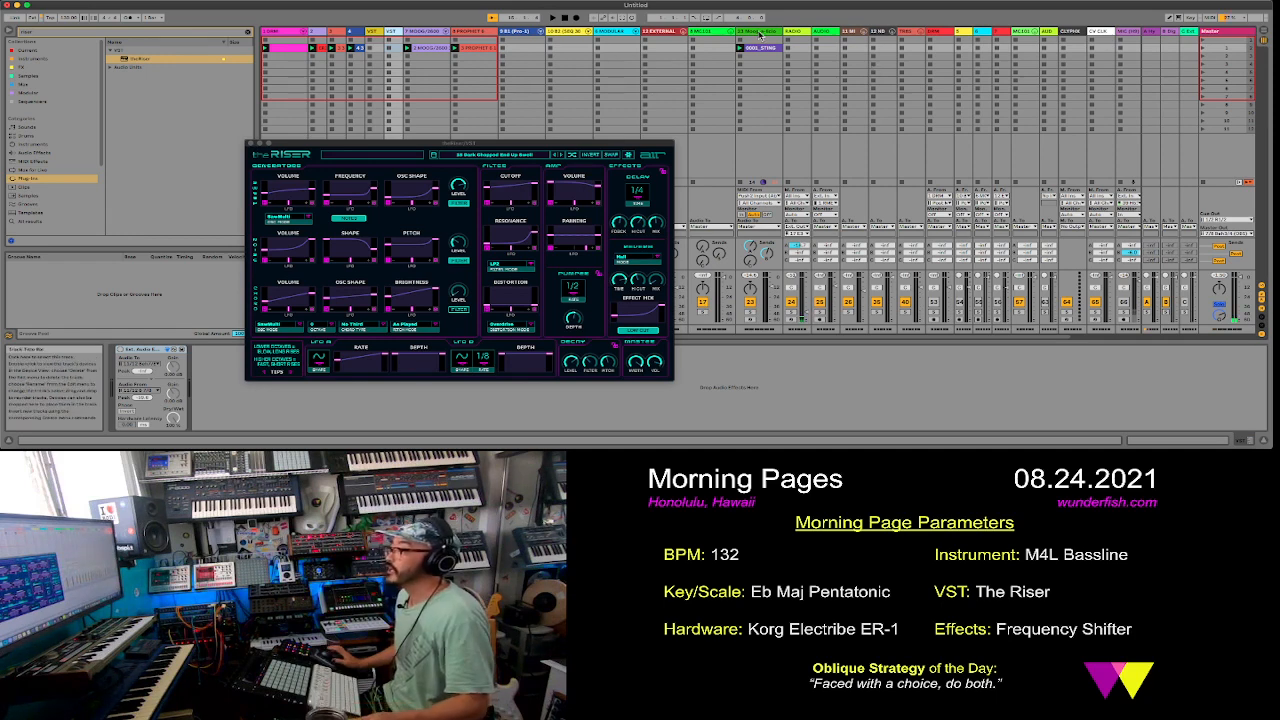
- Insert an audio track after the bassline's track 23, arm it, and take its audio input from that track
left_click(760, 33)
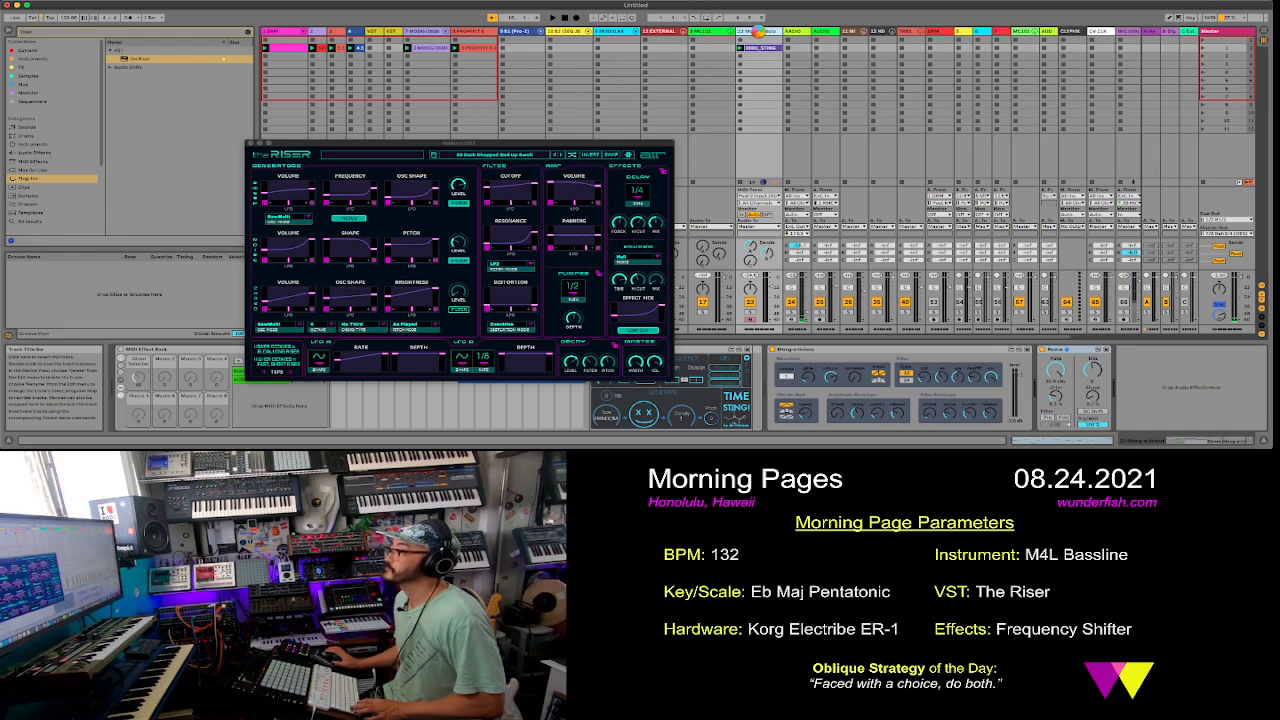
key("ctrl+t")
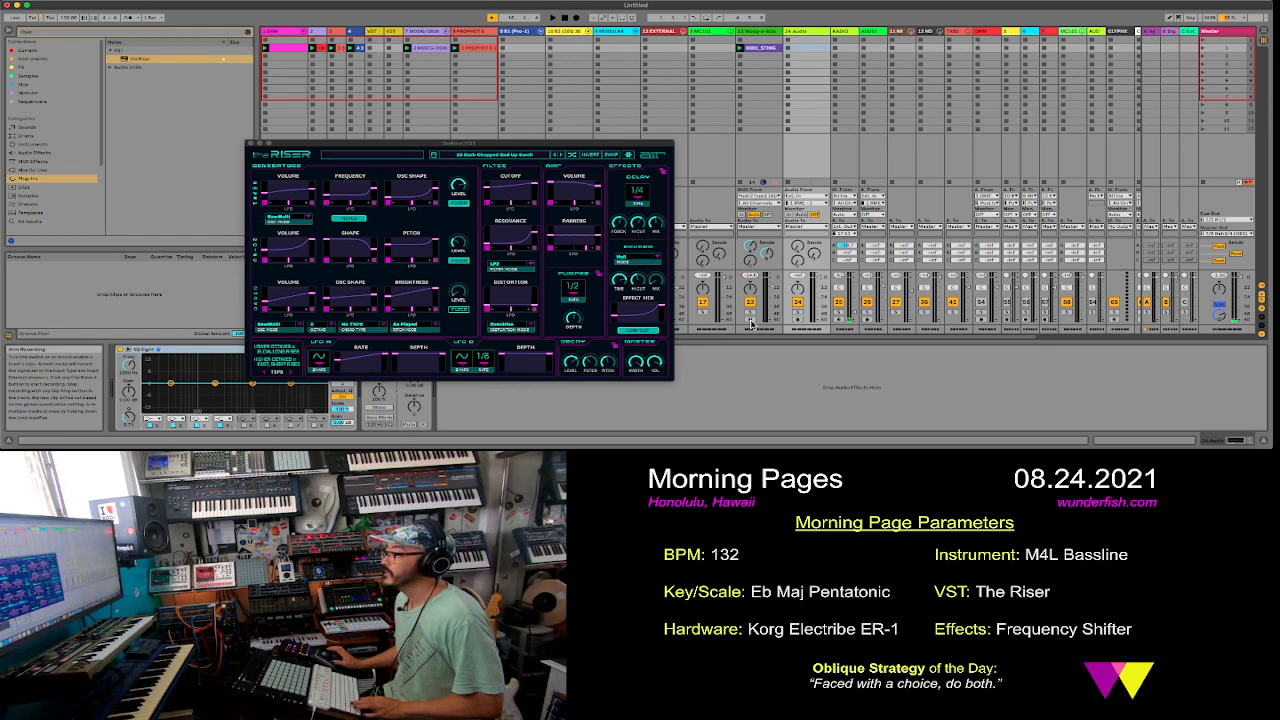
left_click(797, 320)
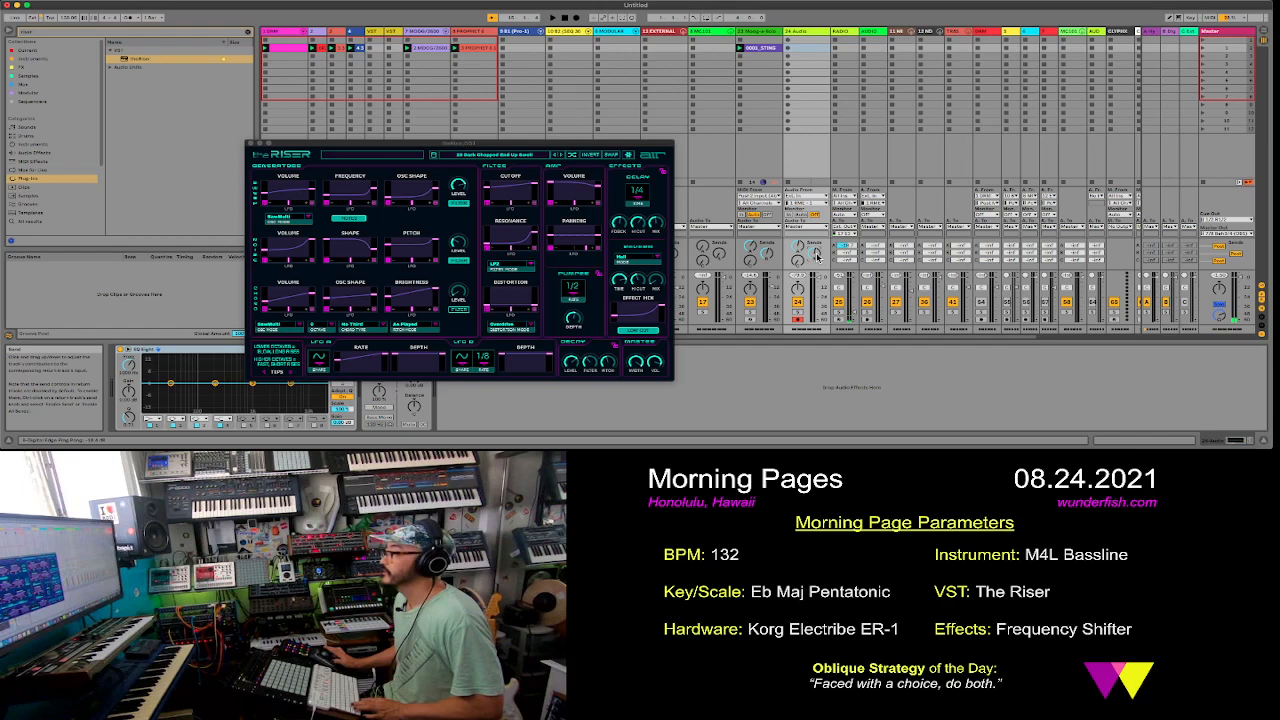
left_click(801, 197)
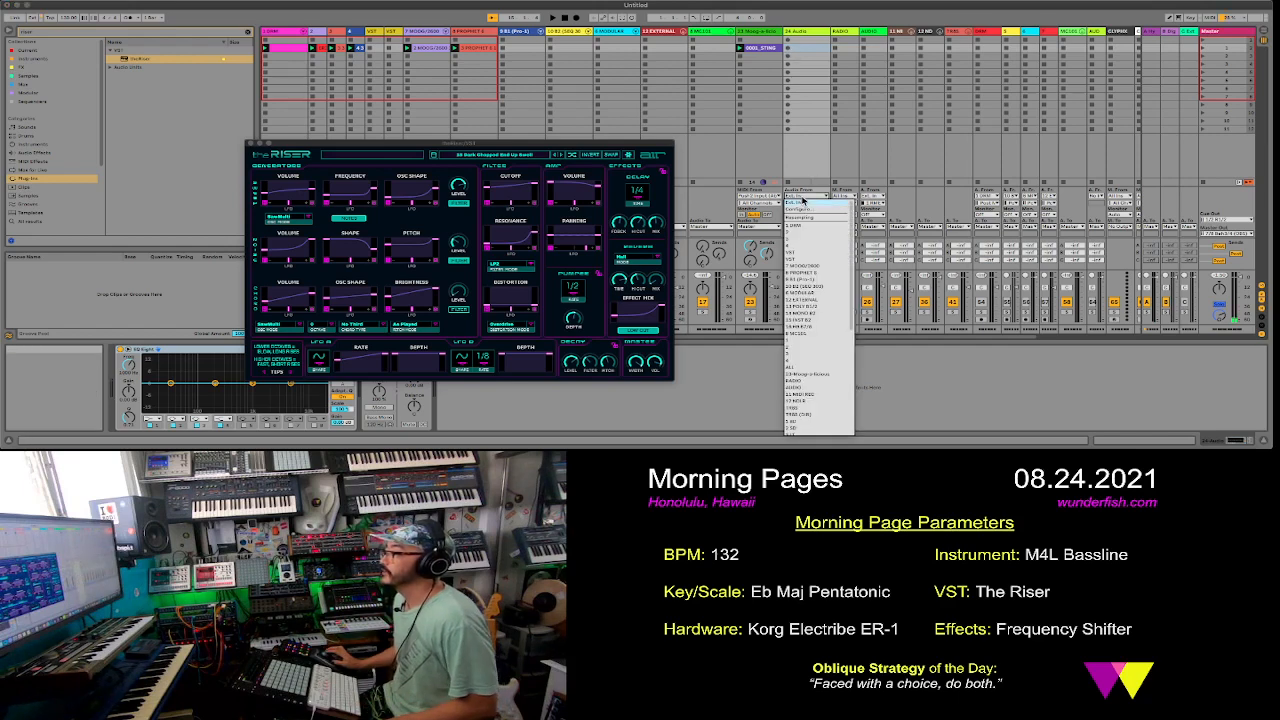
left_click(811, 380)
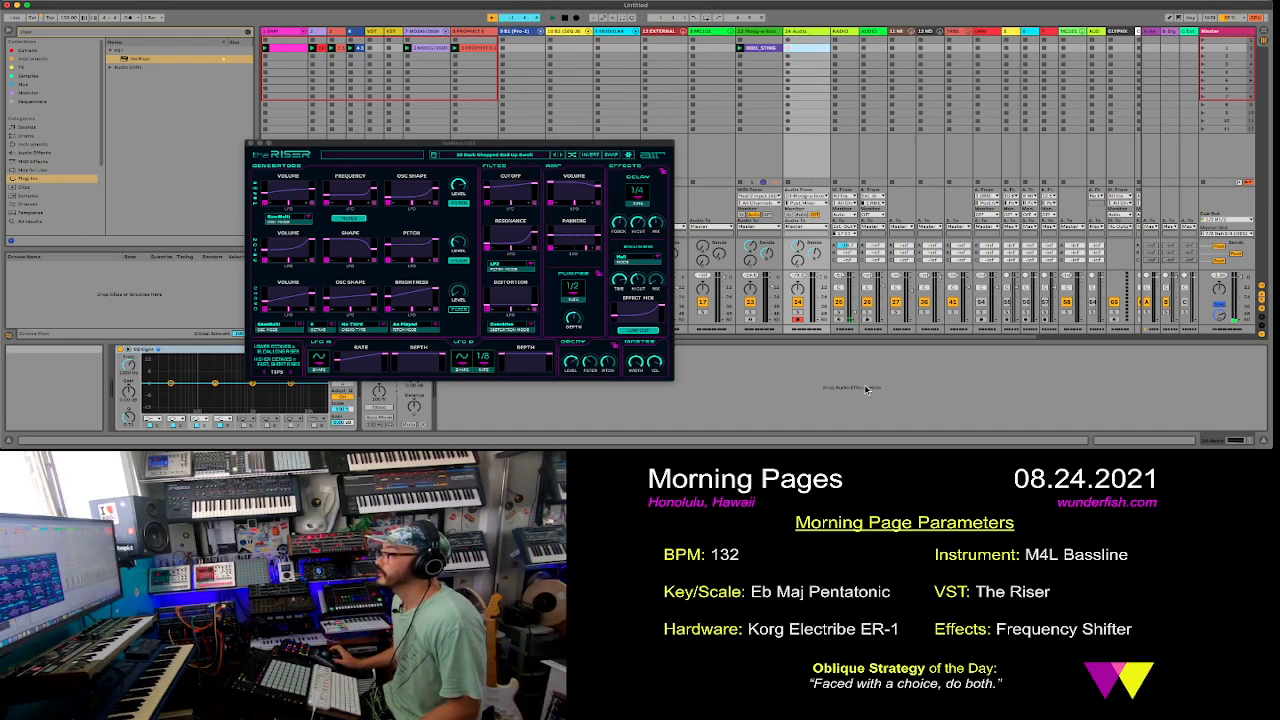
- Record the bassline into the new audio track's first clip slot and shorten the clip's loop to 24 bars
left_click(808, 48)
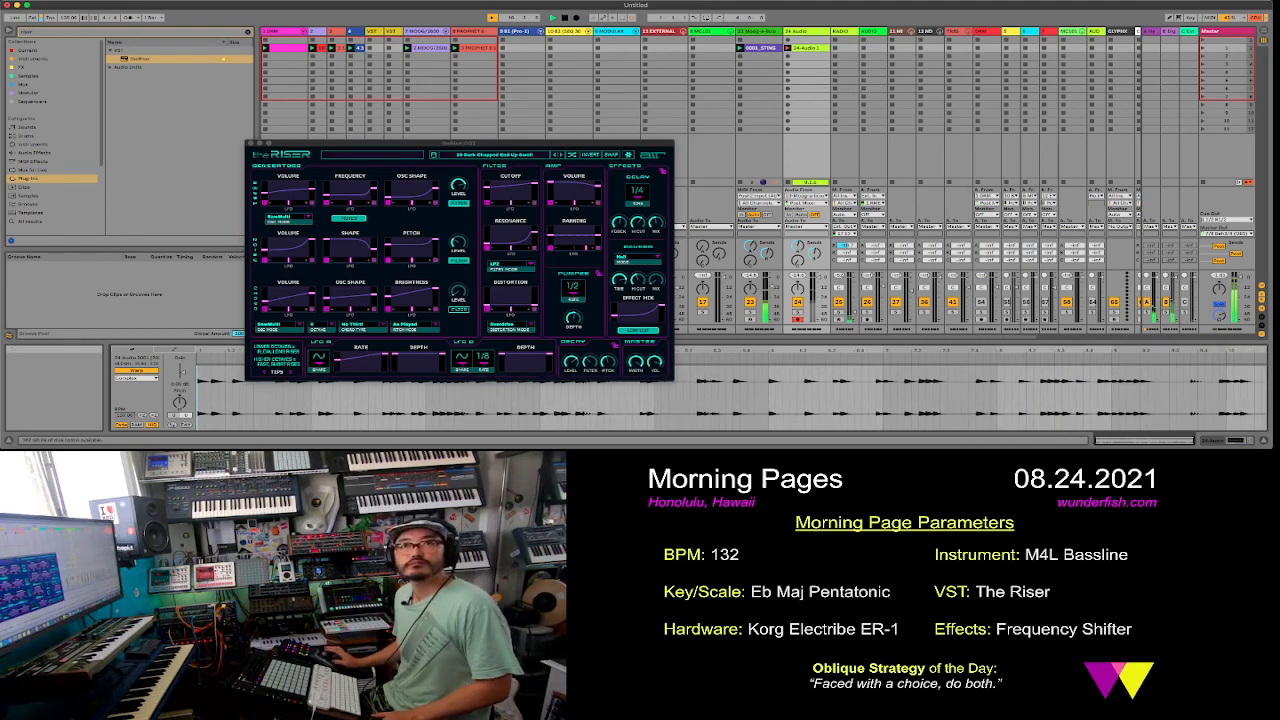
key("super+Tab")
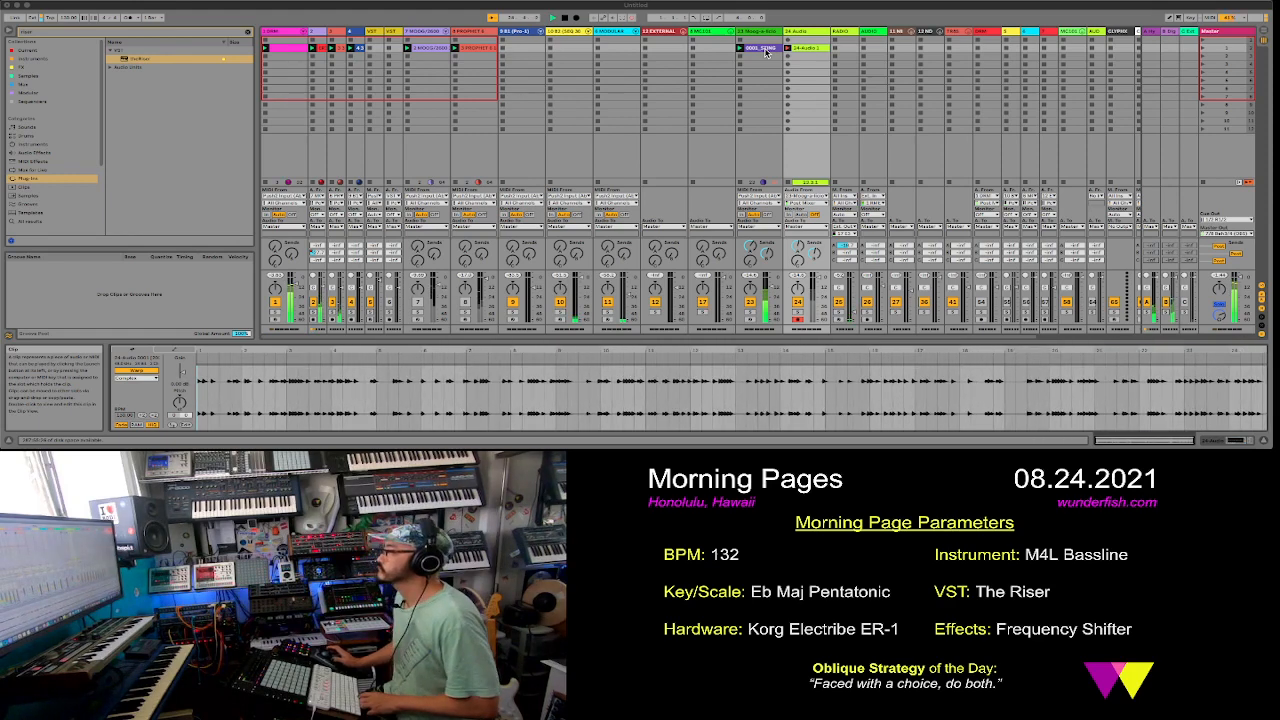
left_click(805, 48)
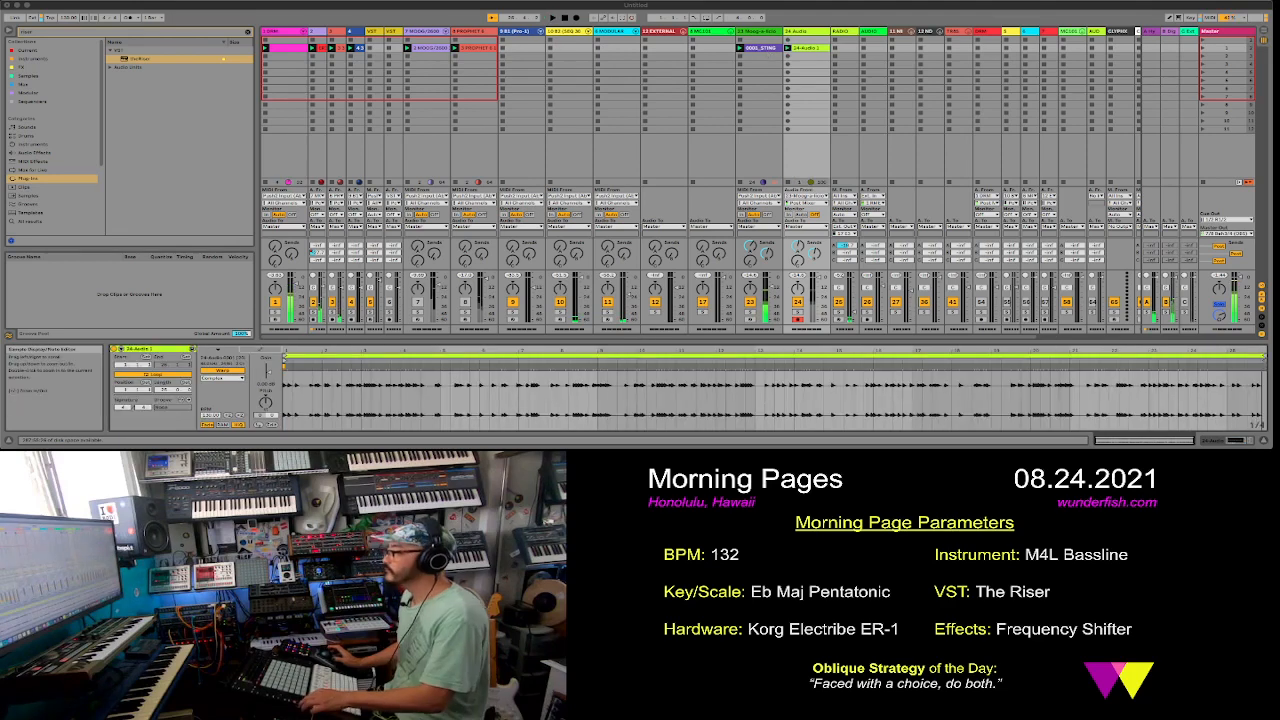
left_click(820, 48)
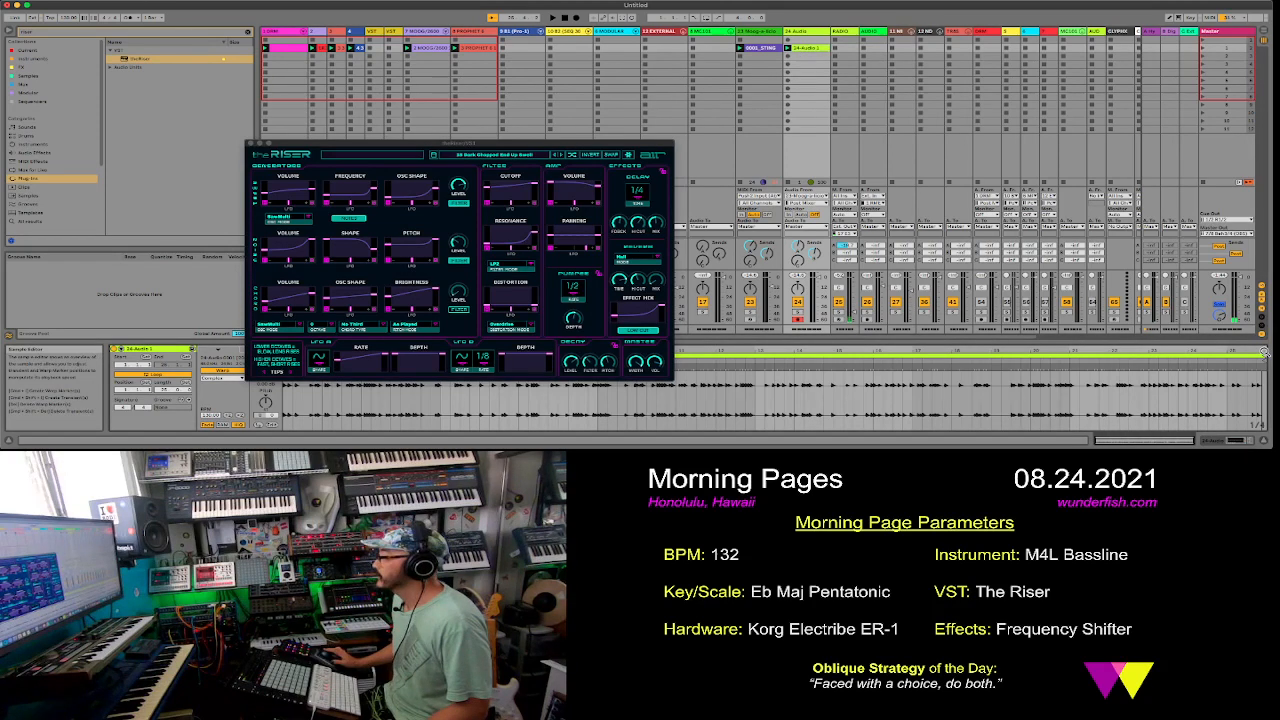
left_click_drag(1265, 352, 1227, 353)
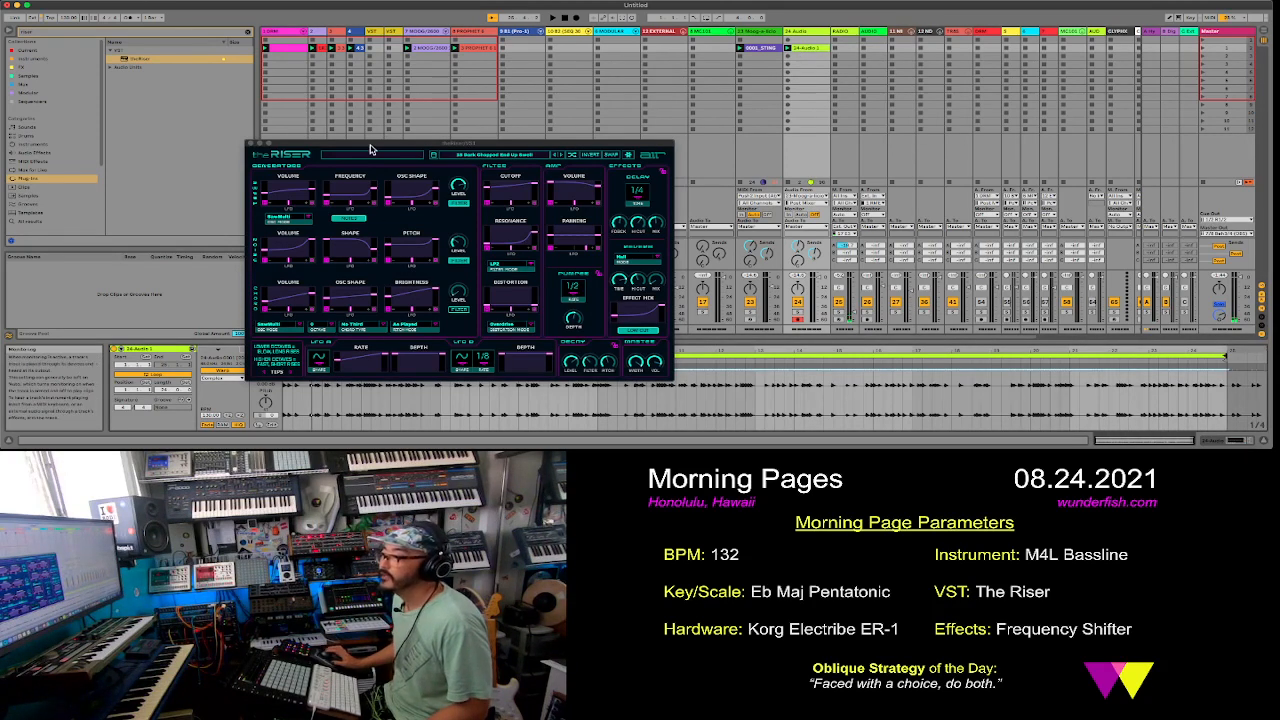
- Rename the recorded clip "Bassline m4l" and move its track directly after track 1, narrowed to match its neighbours
left_click_drag(370, 148, 513, 100)
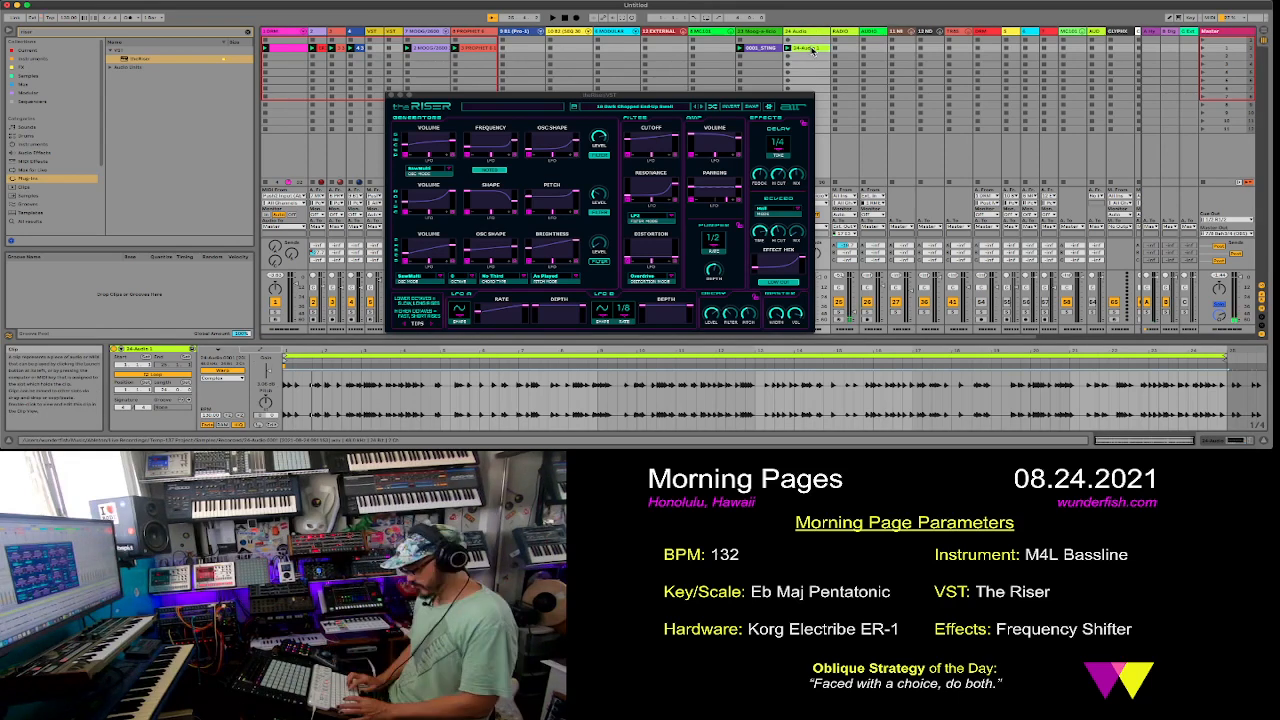
key("super+r")
type("Bassline")
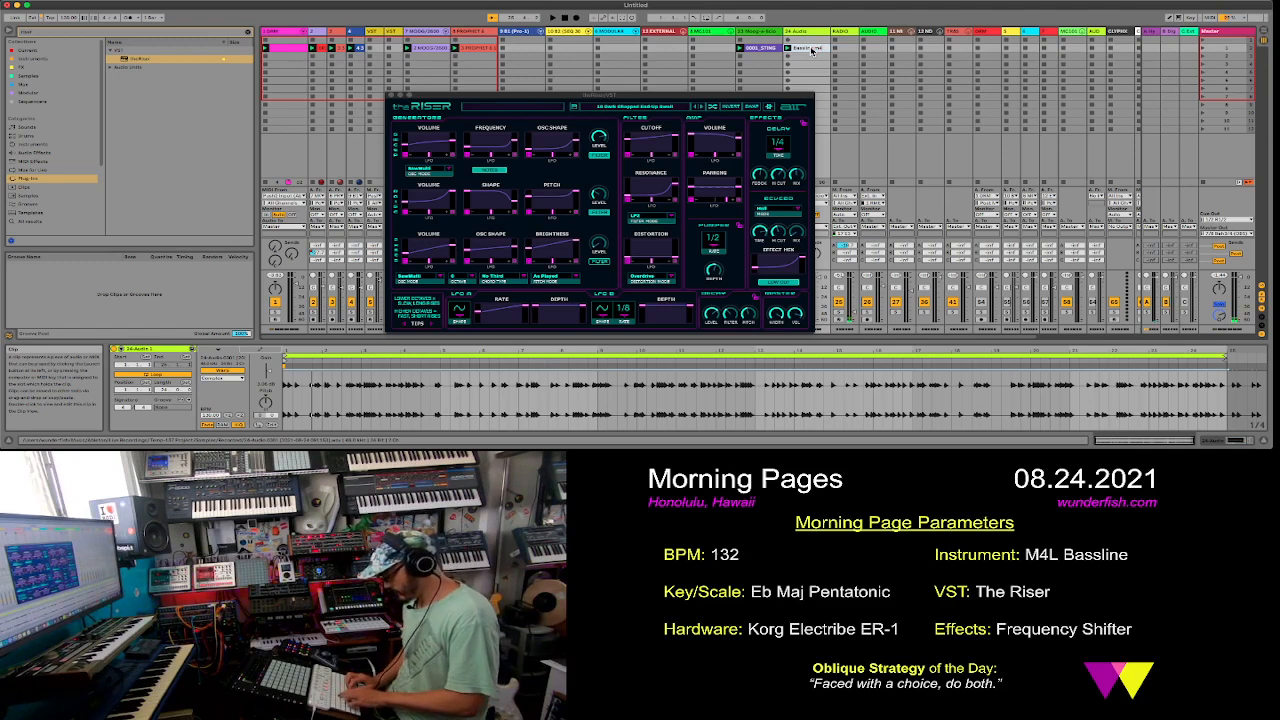
key("Return")
left_click_drag(806, 31, 310, 36)
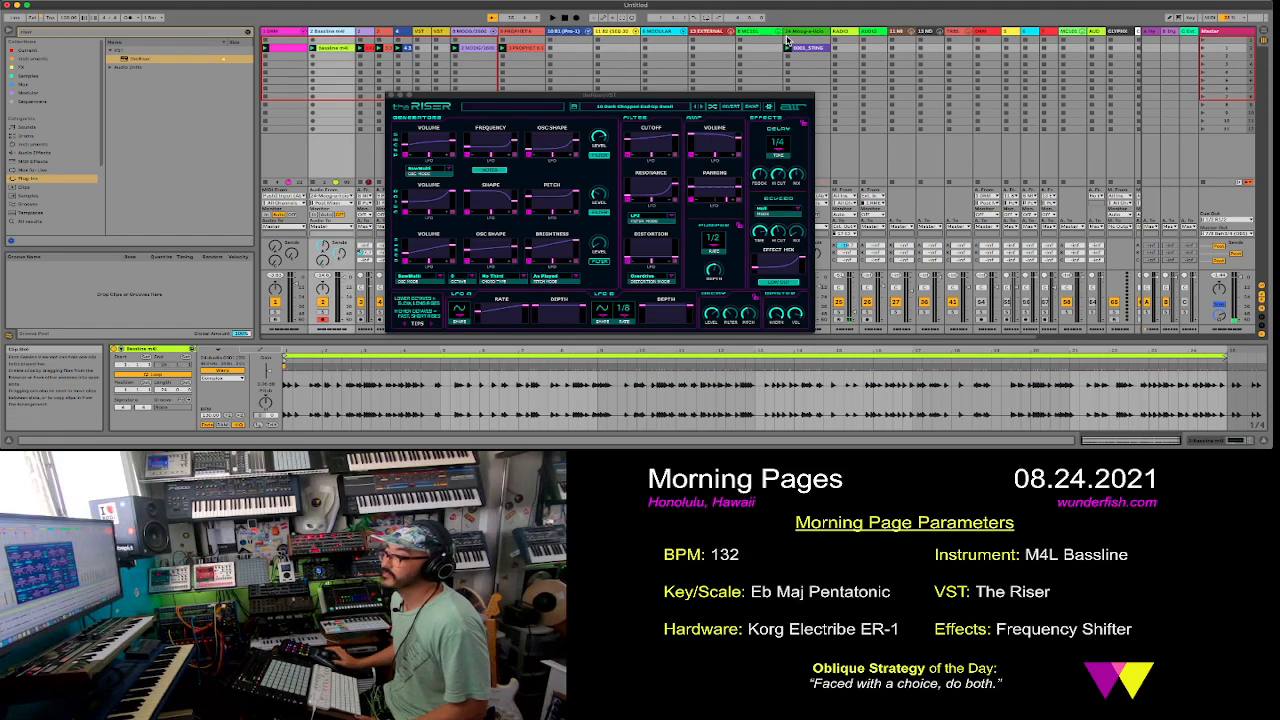
left_click_drag(355, 32, 335, 36)
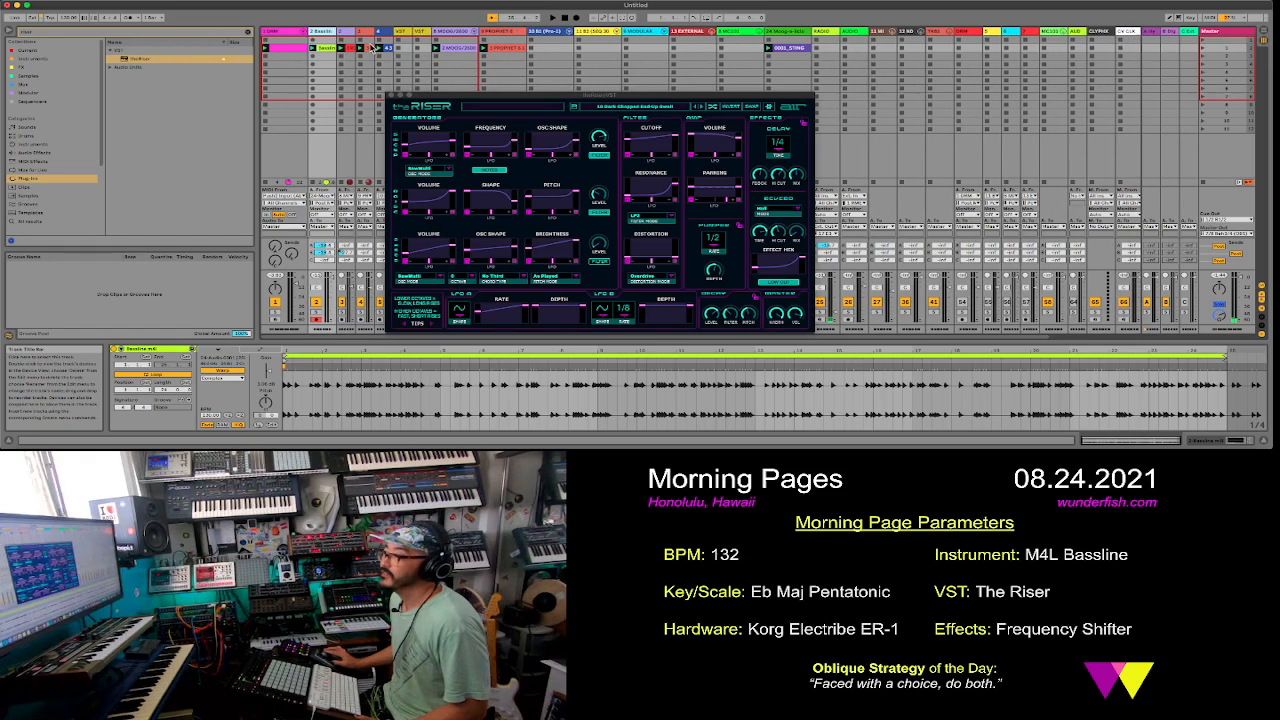
- Arm the VST track beside theRiser's track and start recording into its first clip slot
left_click_drag(440, 98, 670, 67)
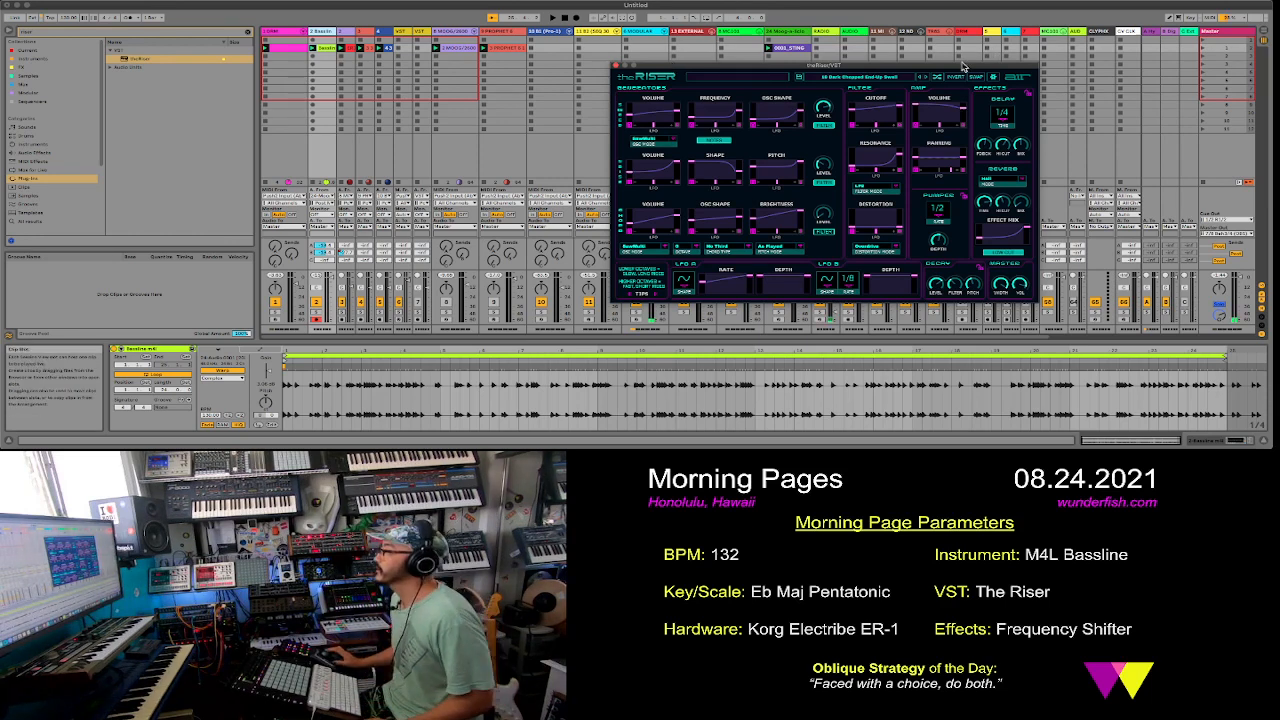
left_click_drag(963, 67, 827, 53)
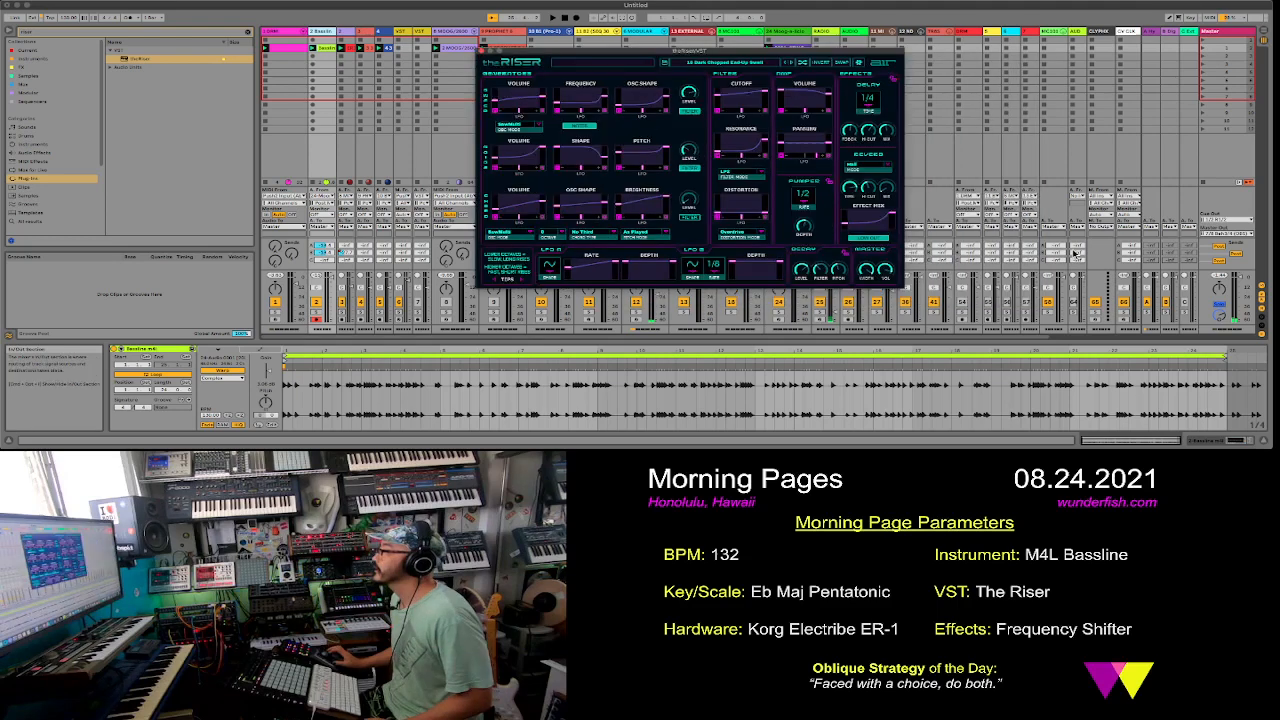
scroll(1135, 342, "right", 5)
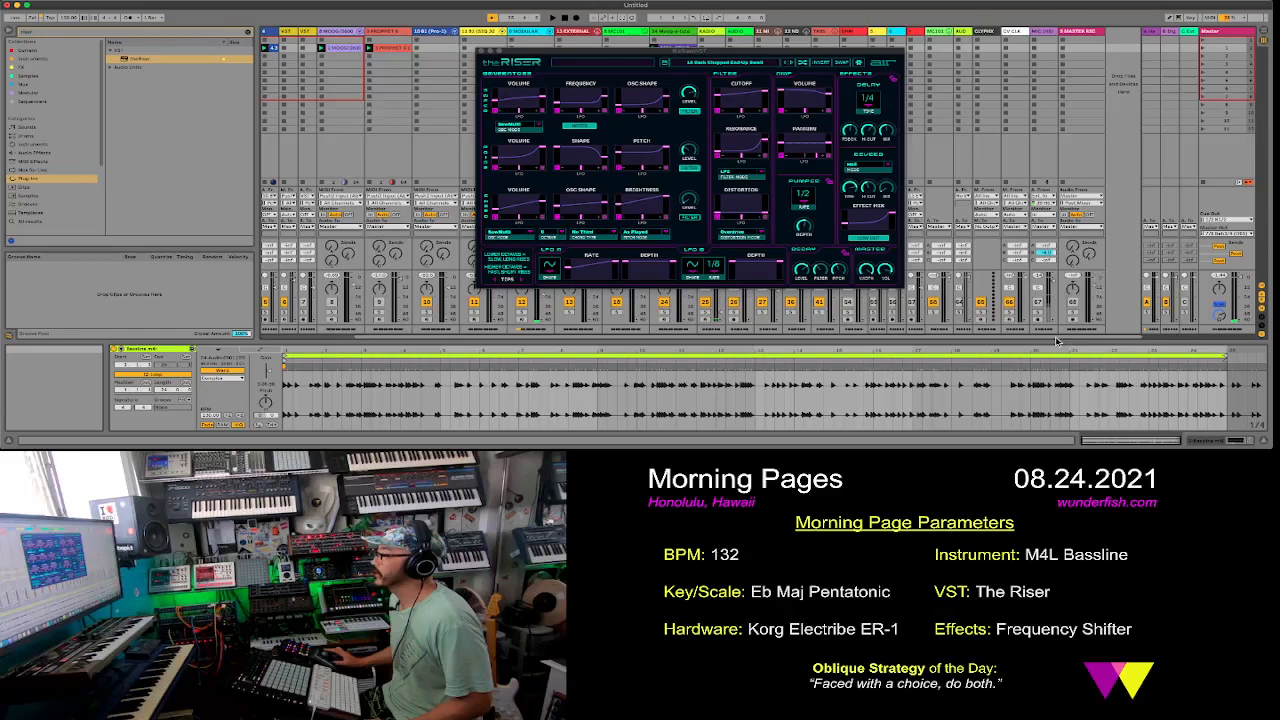
left_click_drag(1057, 339, 963, 339)
left_click_drag(575, 51, 715, 64)
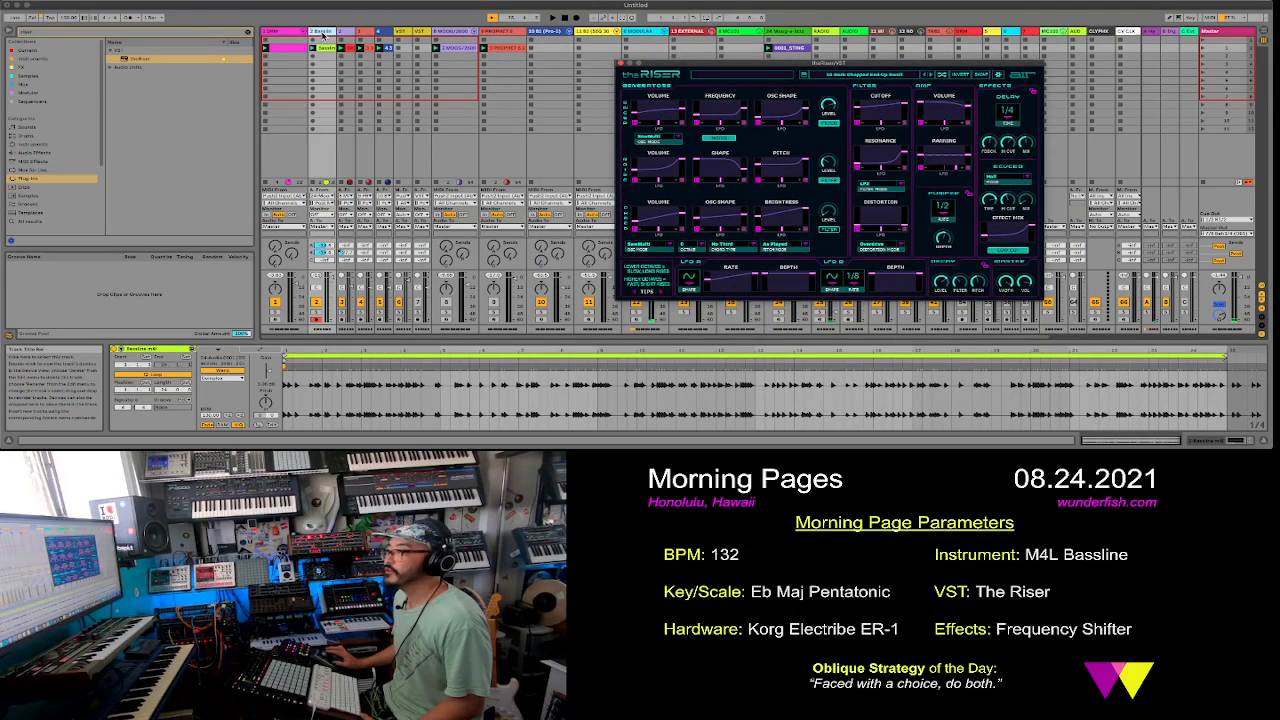
left_click(402, 33)
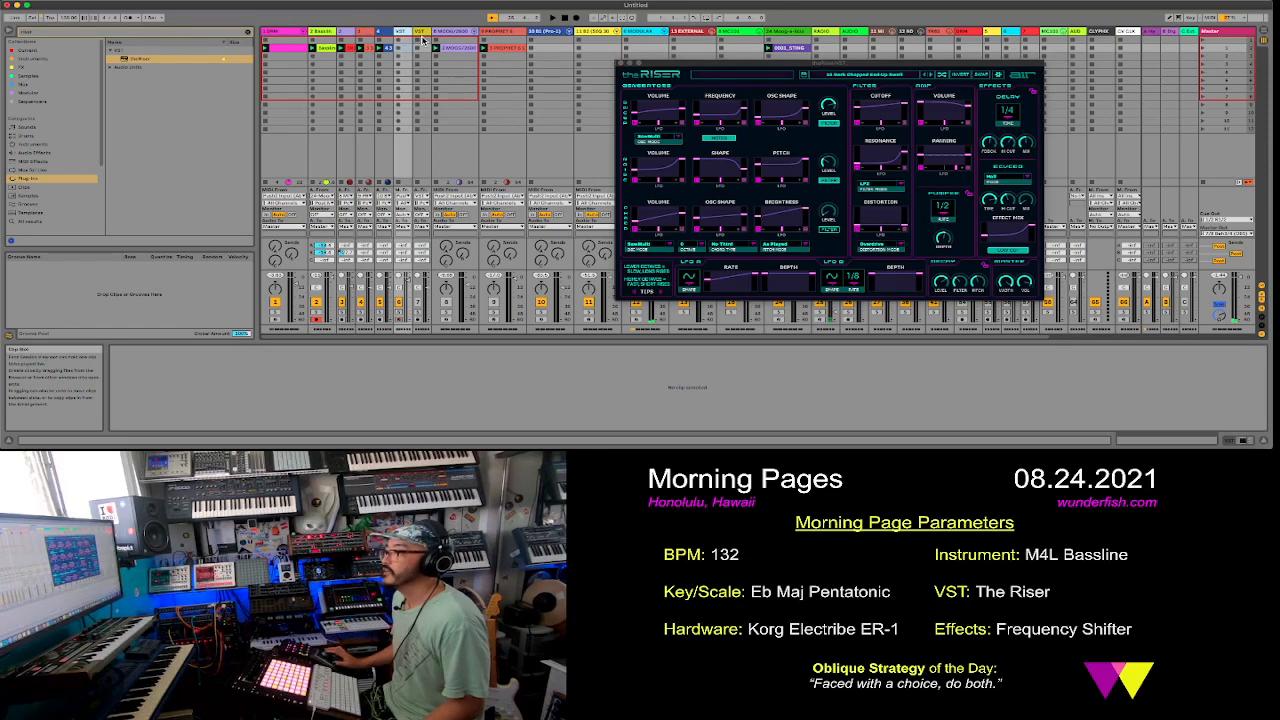
left_click(422, 33)
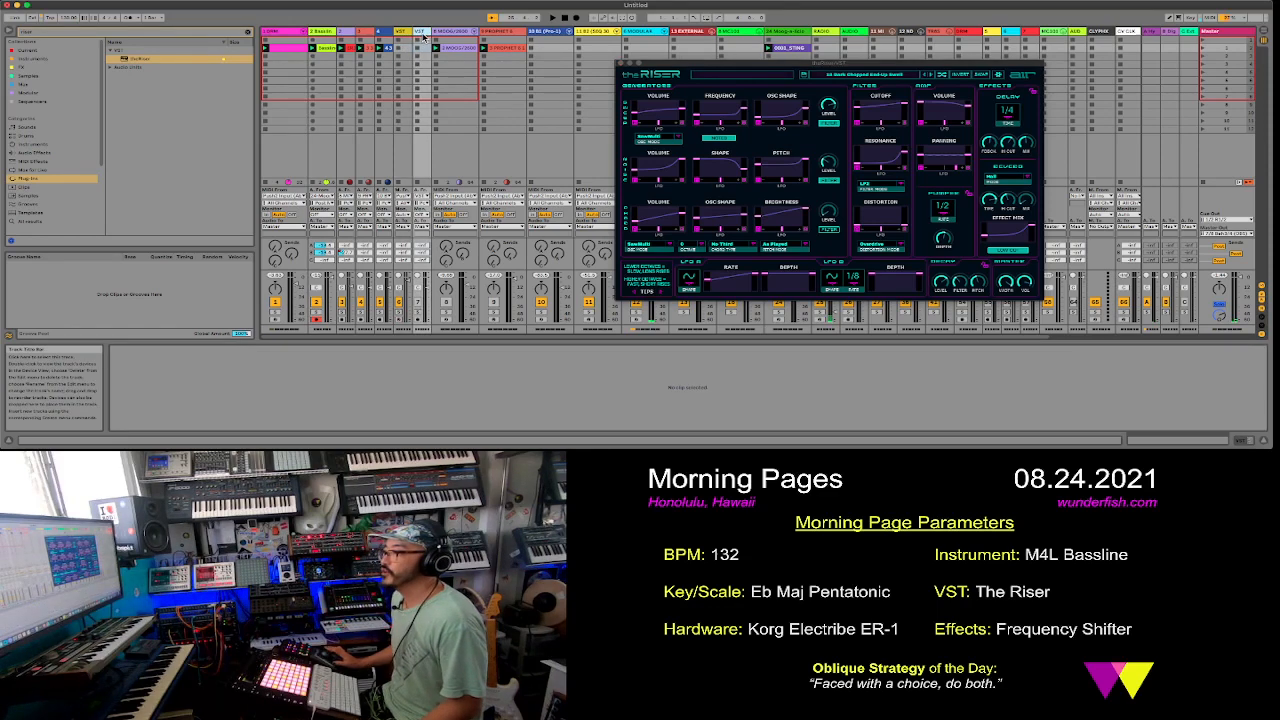
left_click(418, 320)
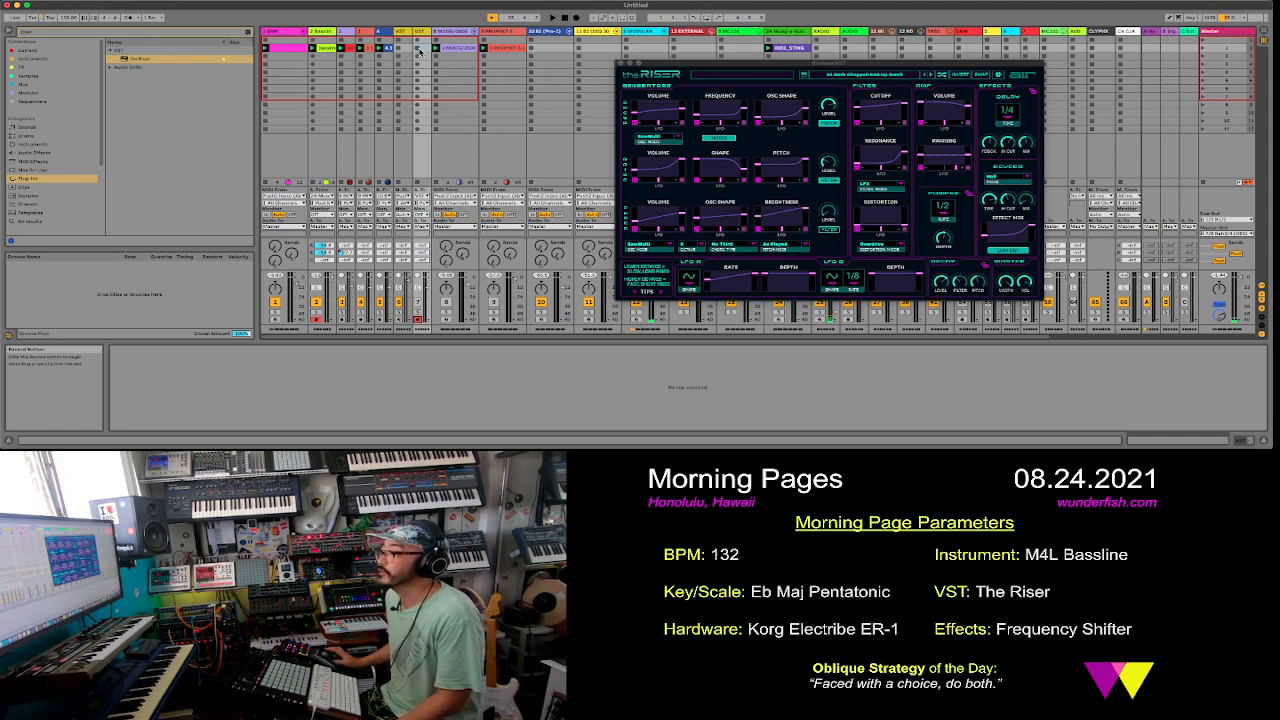
left_click(419, 50)
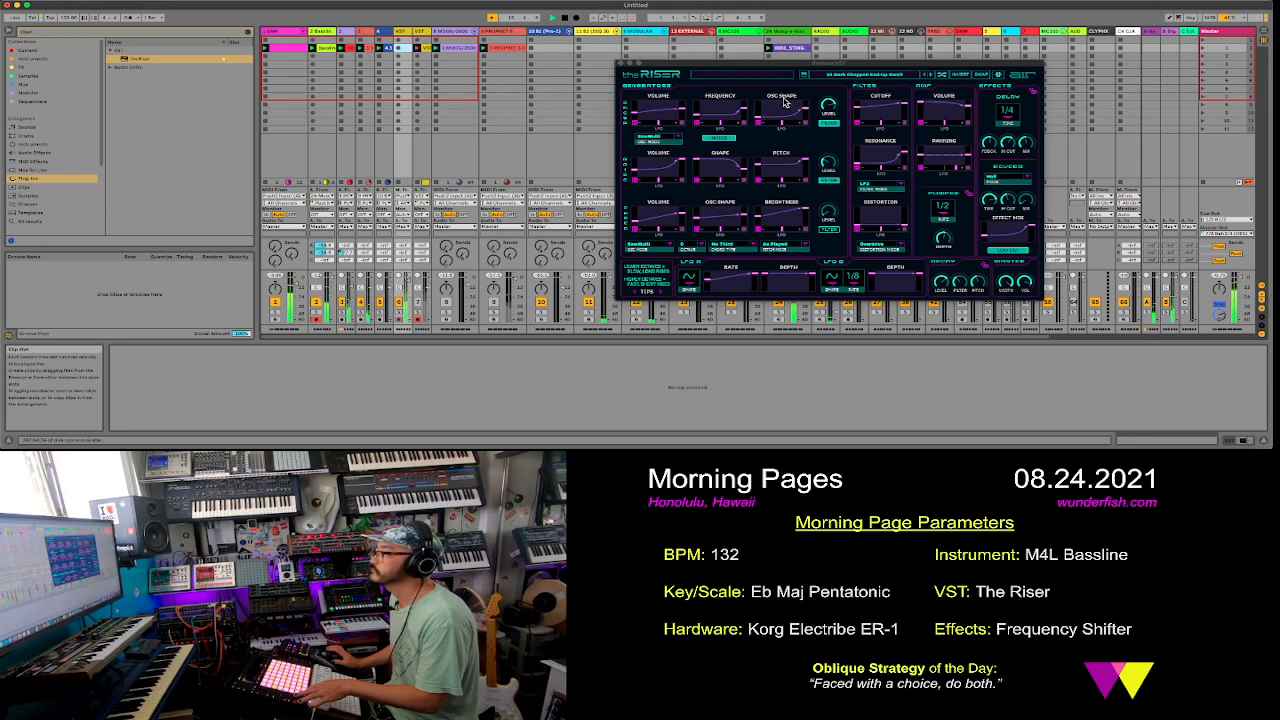
- While recording, play theRiser's Pitch and Chord Fall and 16th Dark Fade presets, and load Low Noise To Chord Mod Rise
left_click(860, 74)
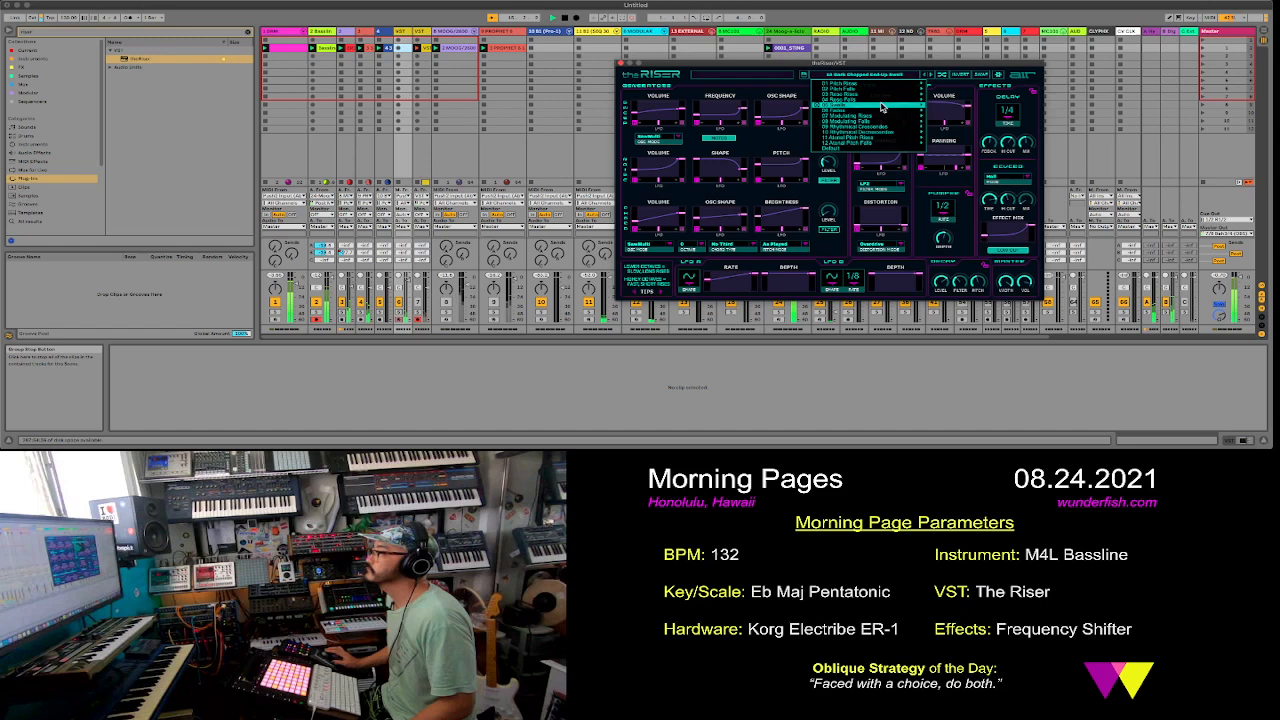
mouse_move(880, 88)
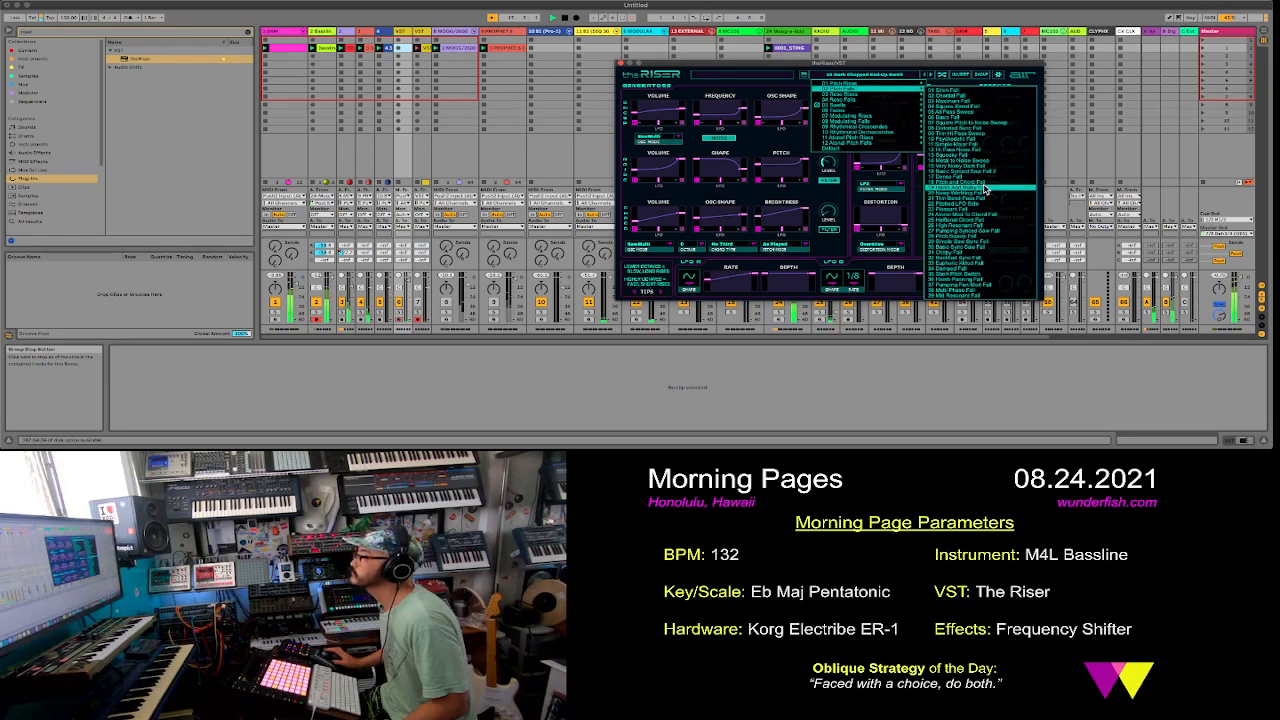
left_click(985, 188)
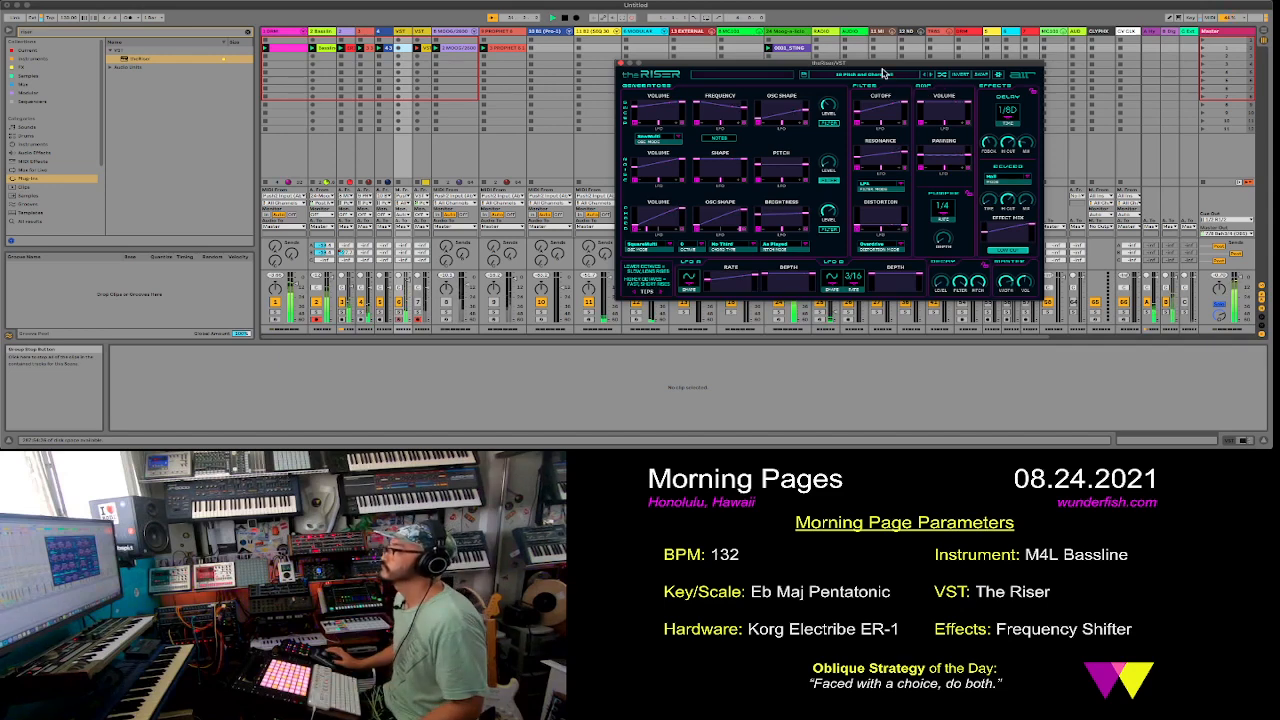
left_click(884, 74)
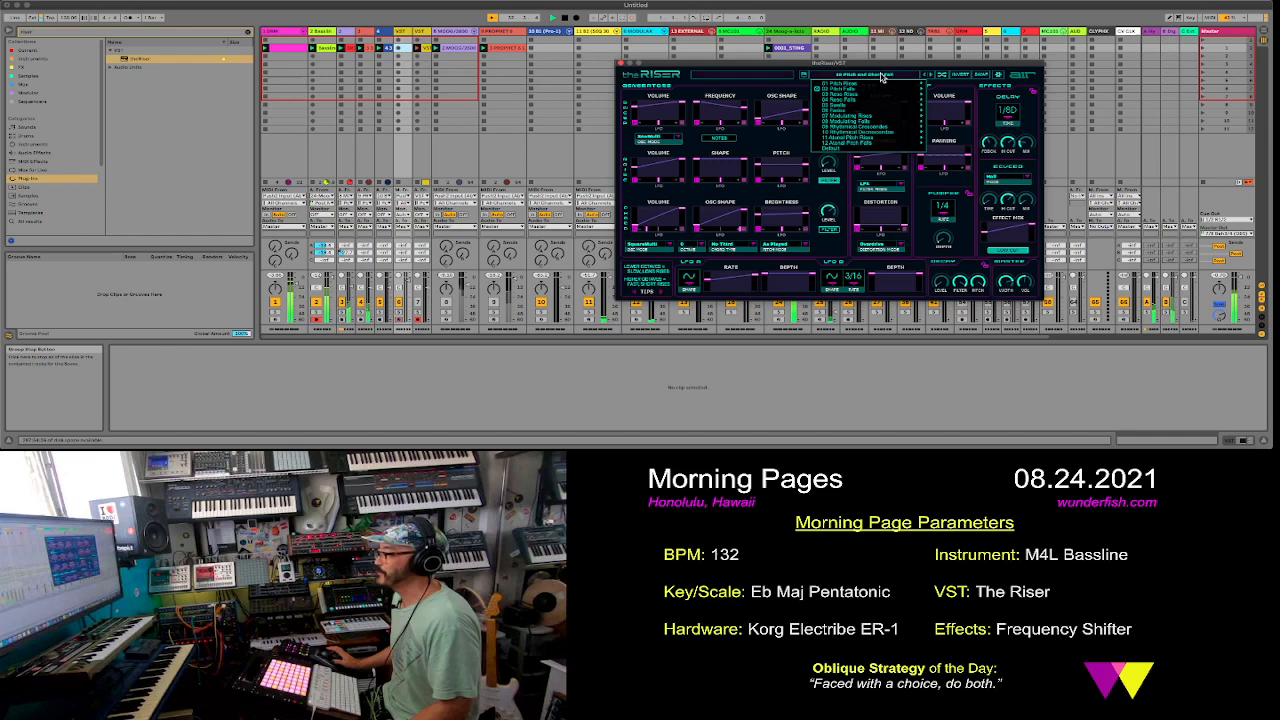
mouse_move(880, 135)
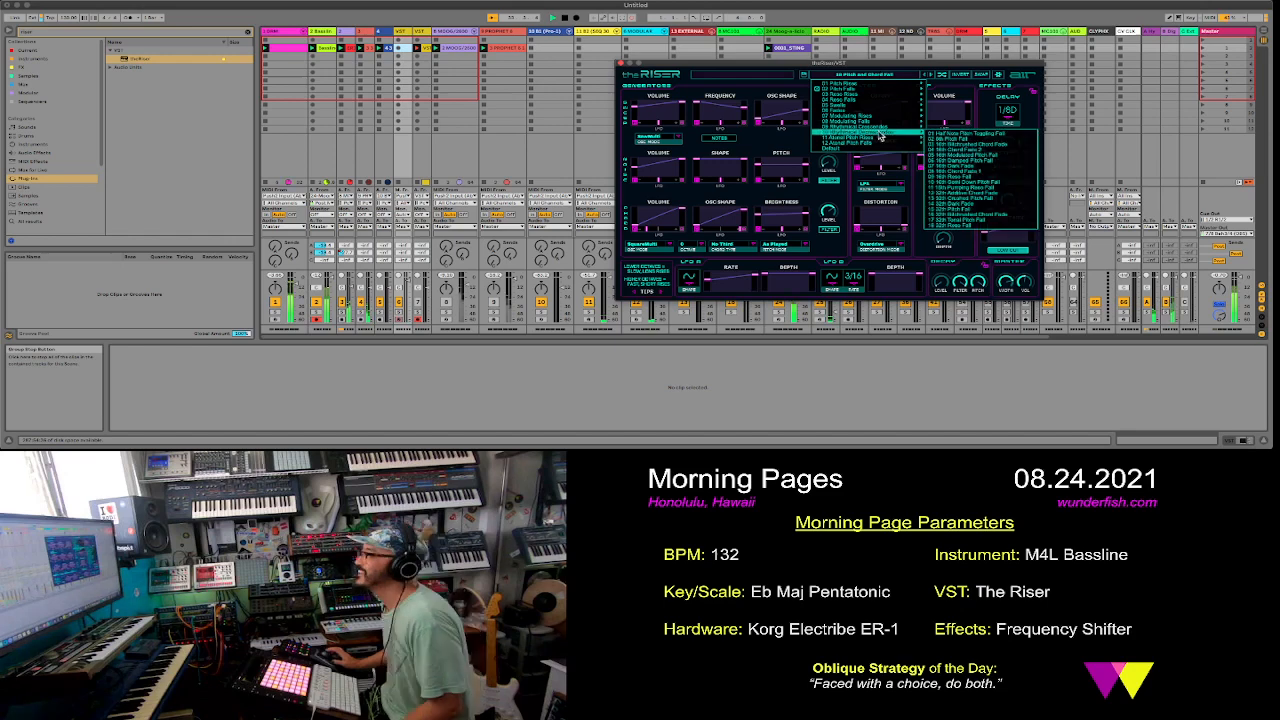
left_click(985, 172)
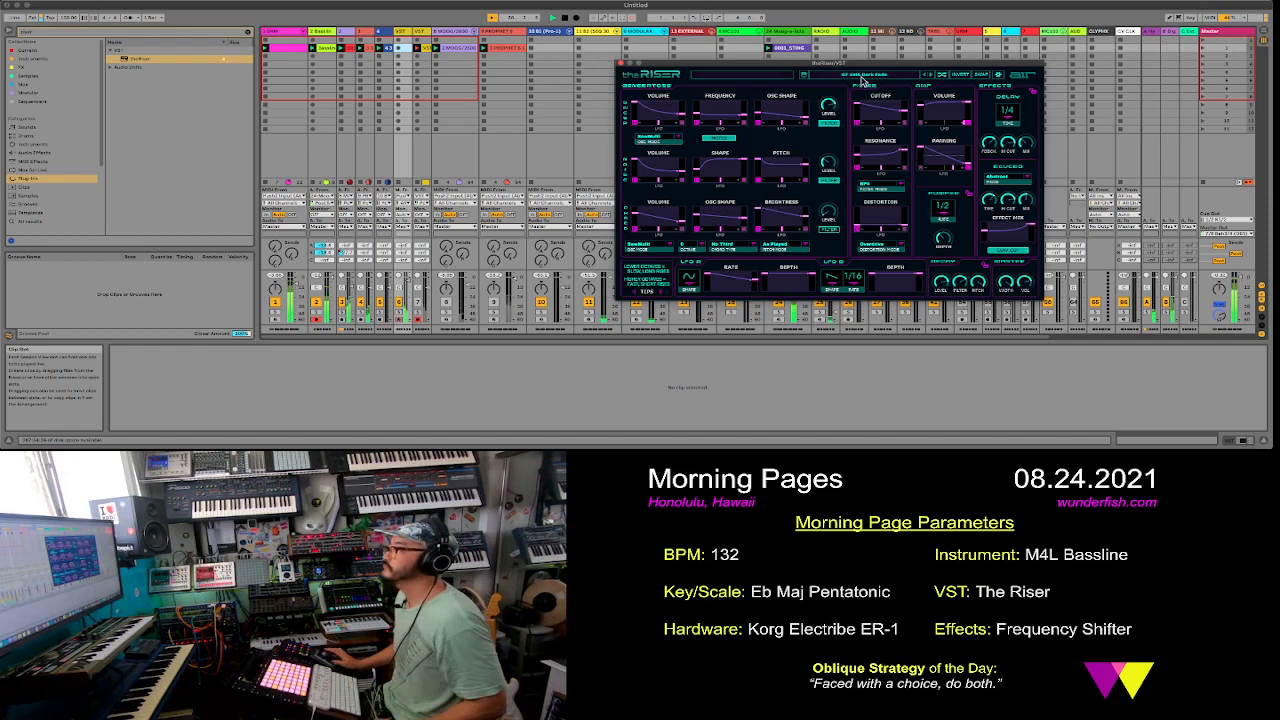
left_click(862, 80)
mouse_move(895, 112)
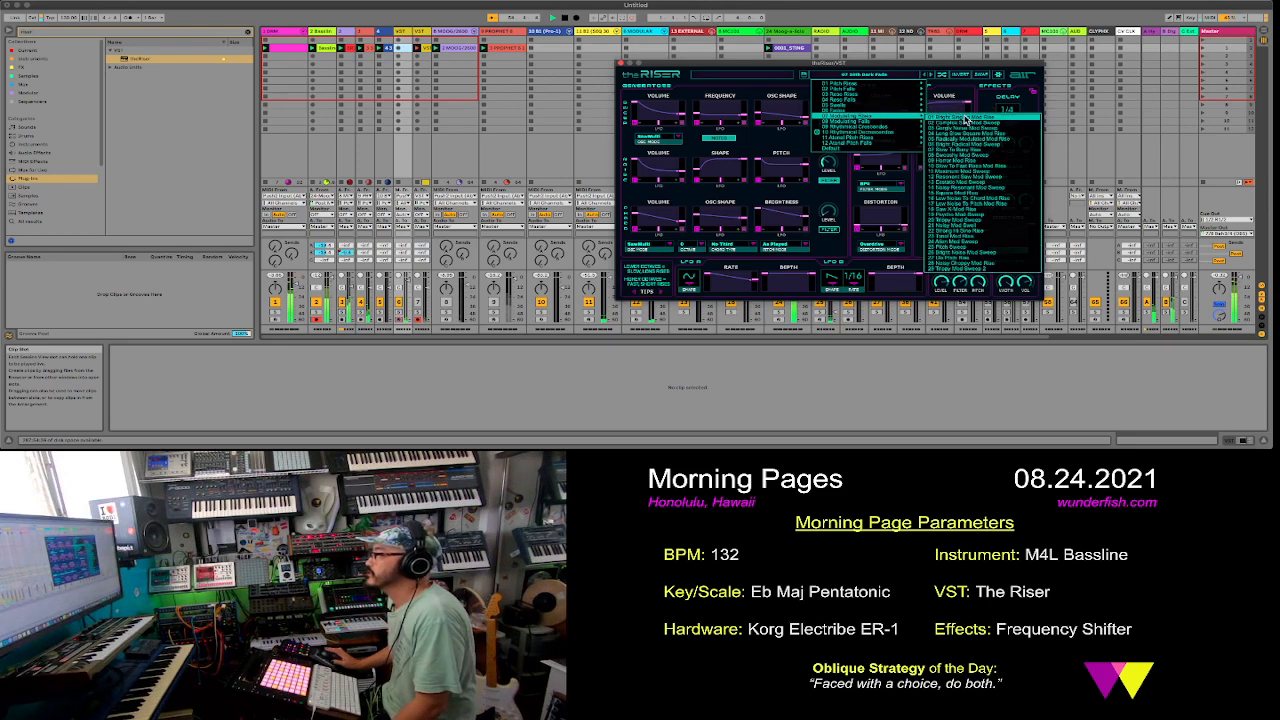
left_click(992, 208)
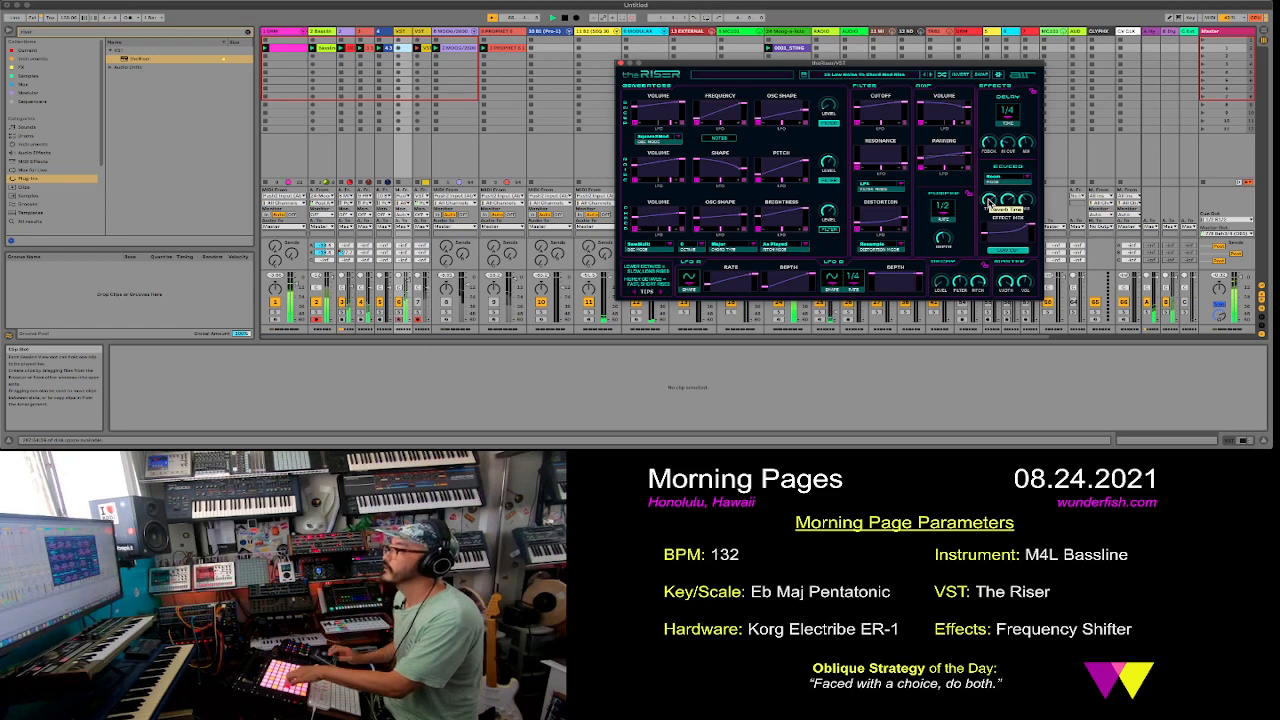
- Check the VST track's recording clip, and load a 16th-note rise from theRiser's Rhythmical Crescendos presets
left_click(424, 51)
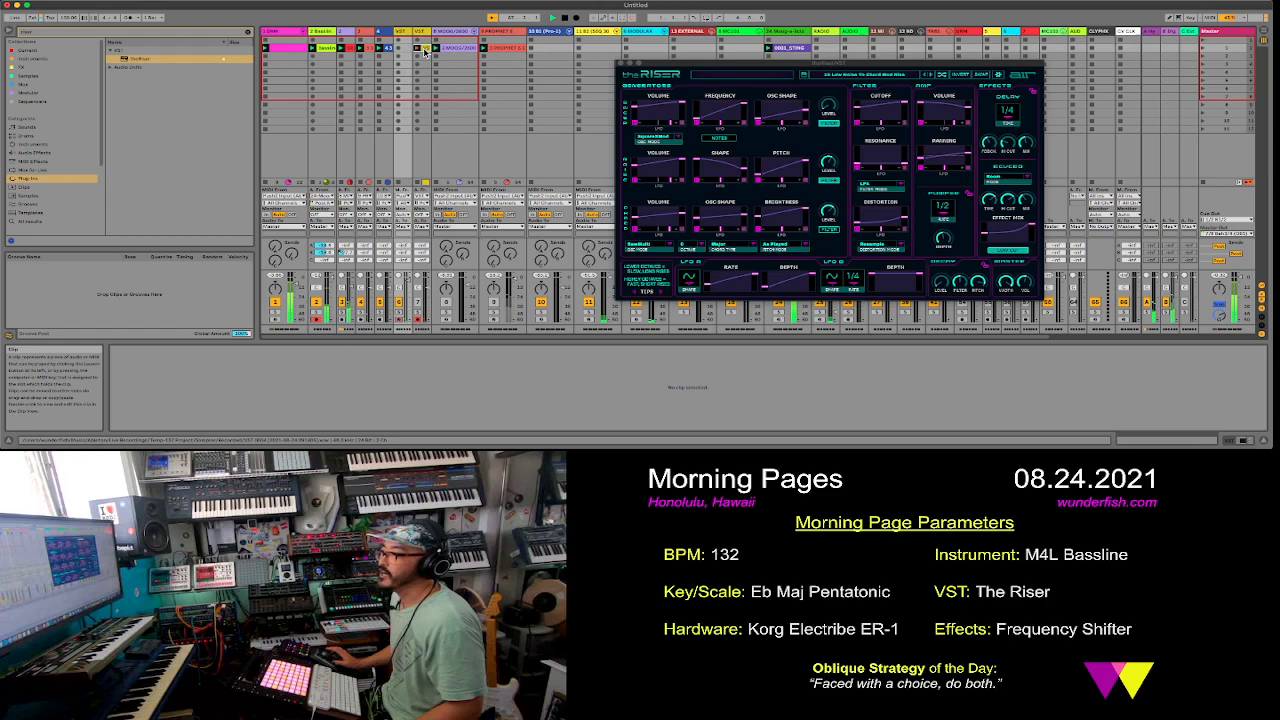
left_click(424, 51)
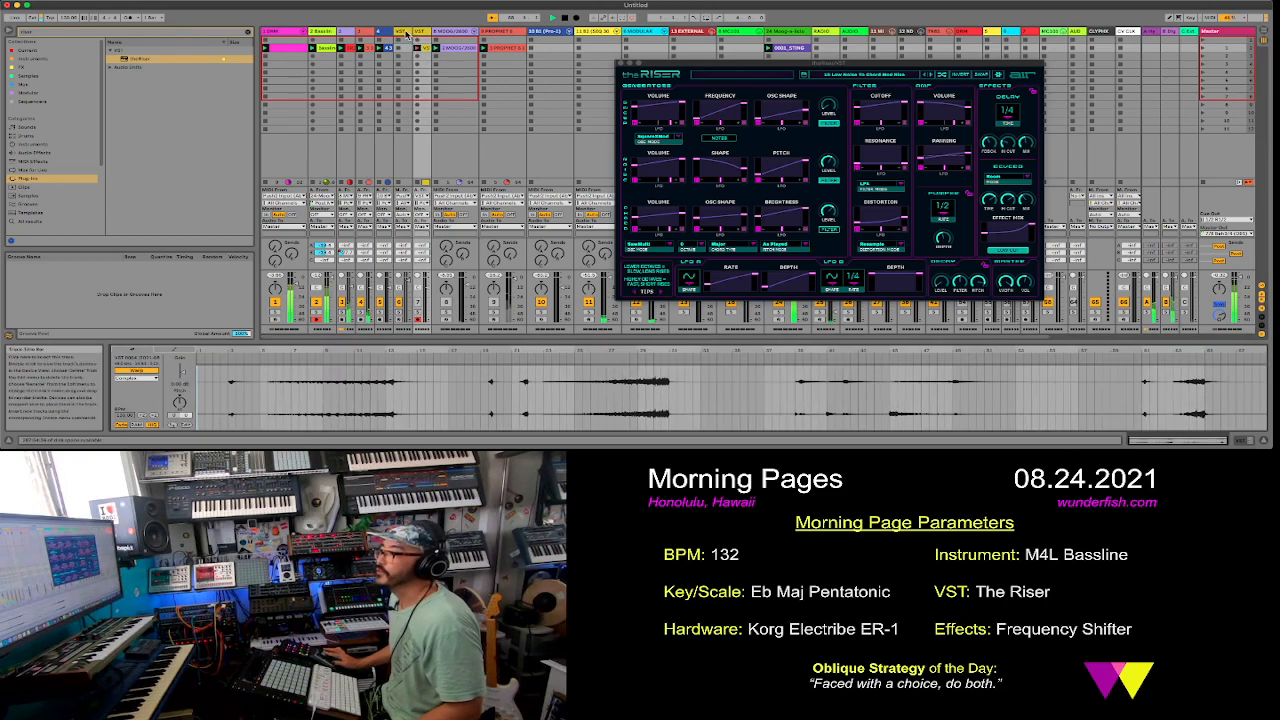
left_click(410, 31)
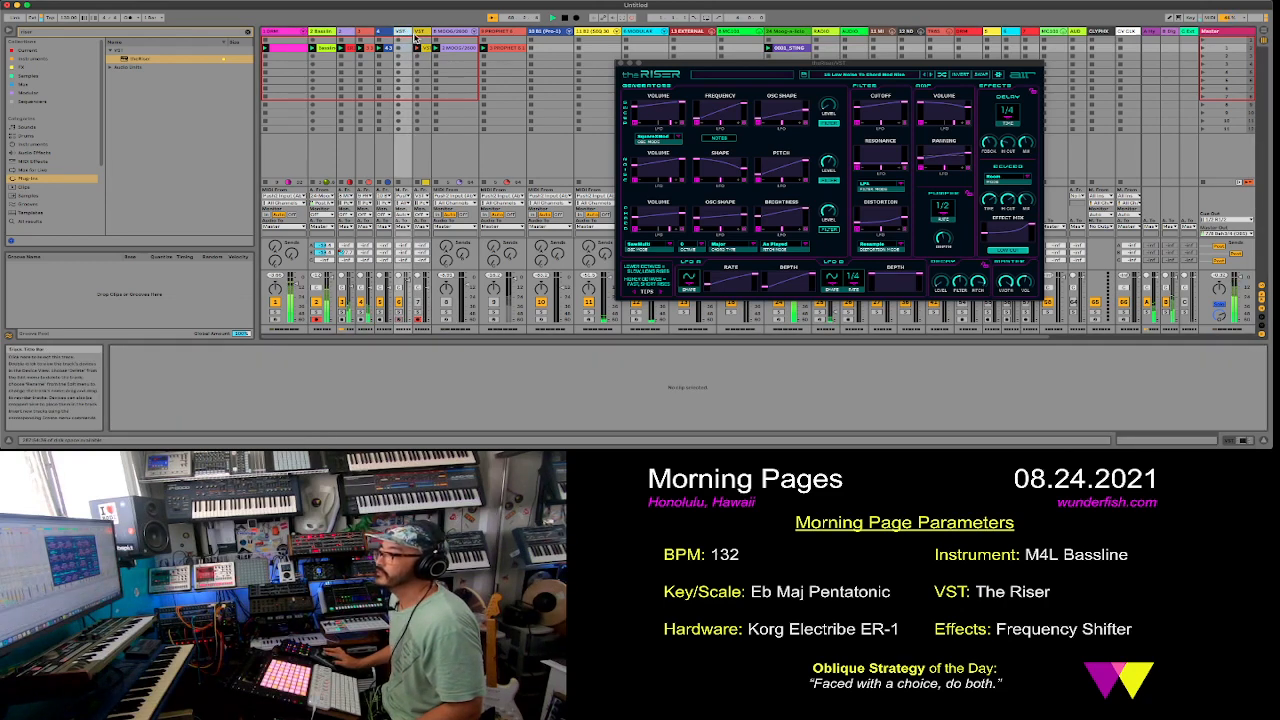
left_click(889, 83)
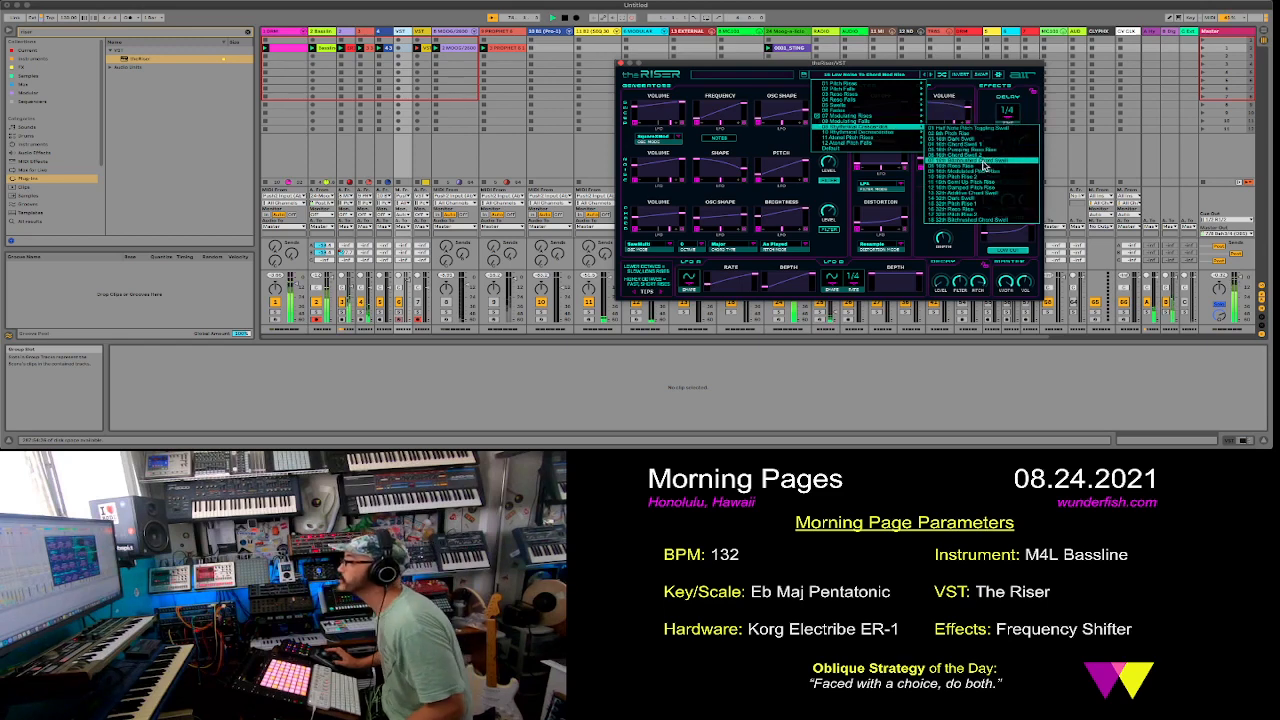
left_click(985, 166)
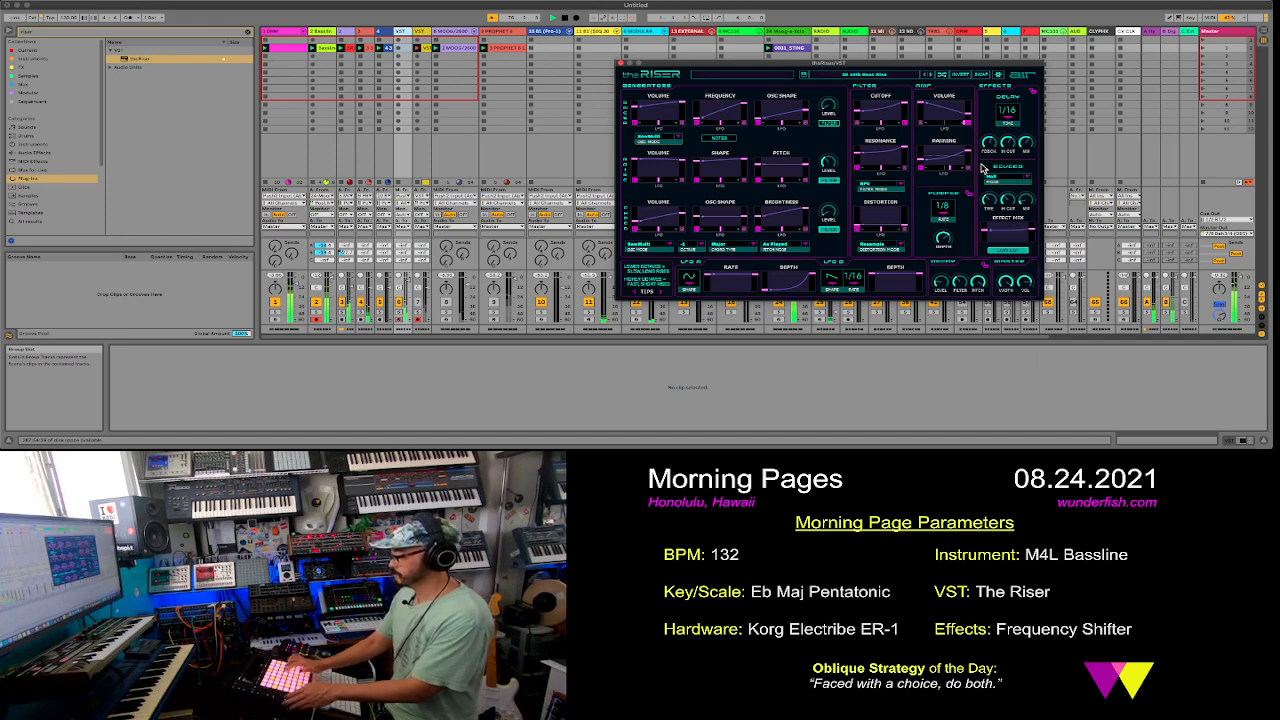
- Load a 16th Noise Fall preset from theRiser's Rhythmical Decrescendos and close the plugin window
left_click(873, 75)
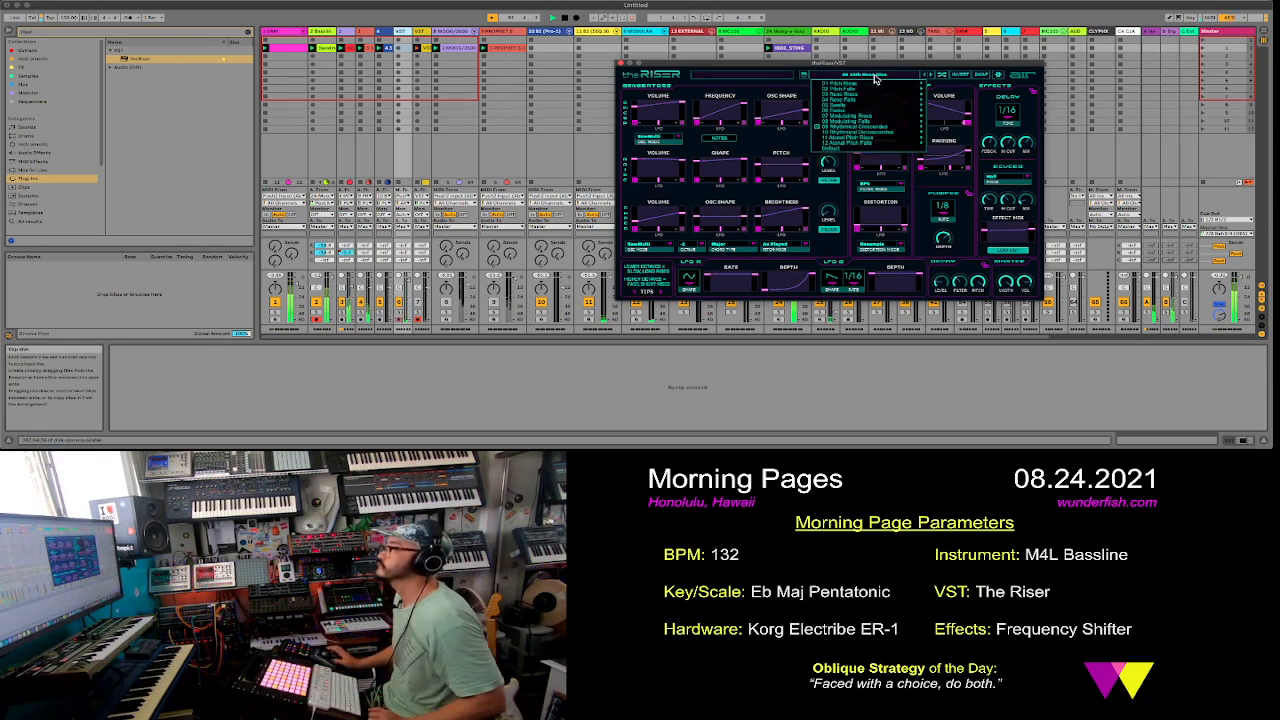
mouse_move(876, 118)
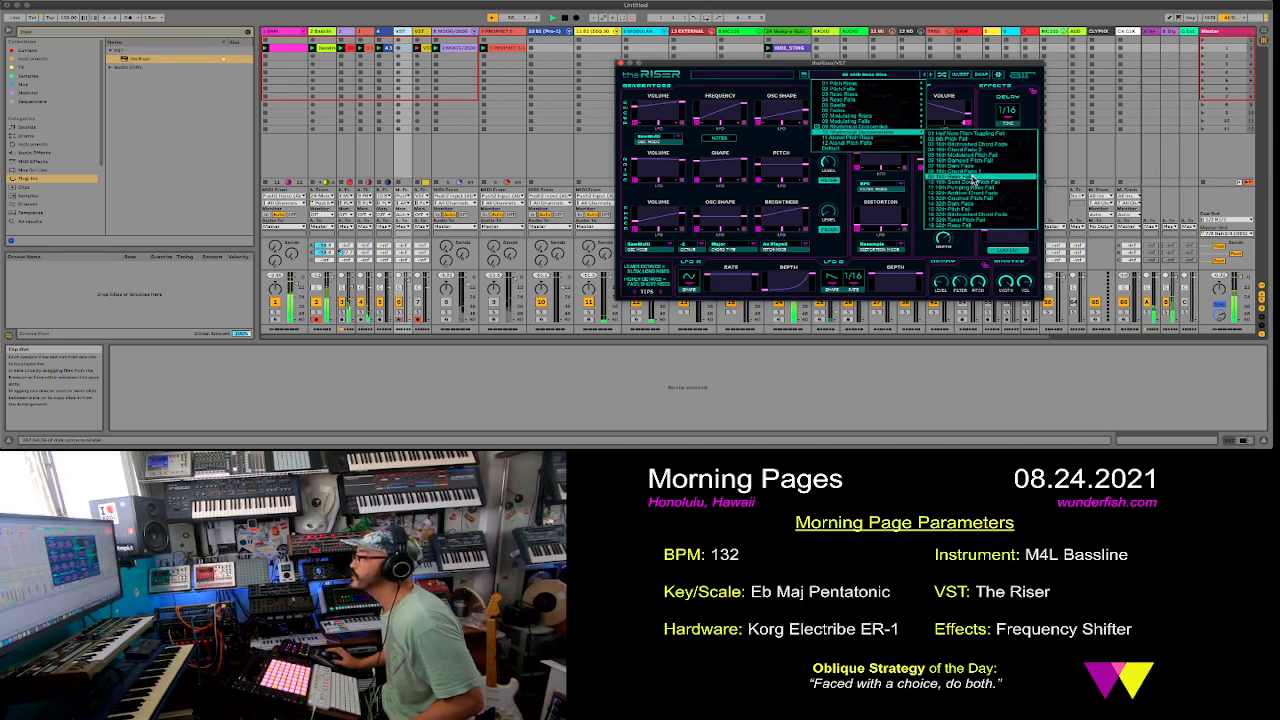
left_click(972, 180)
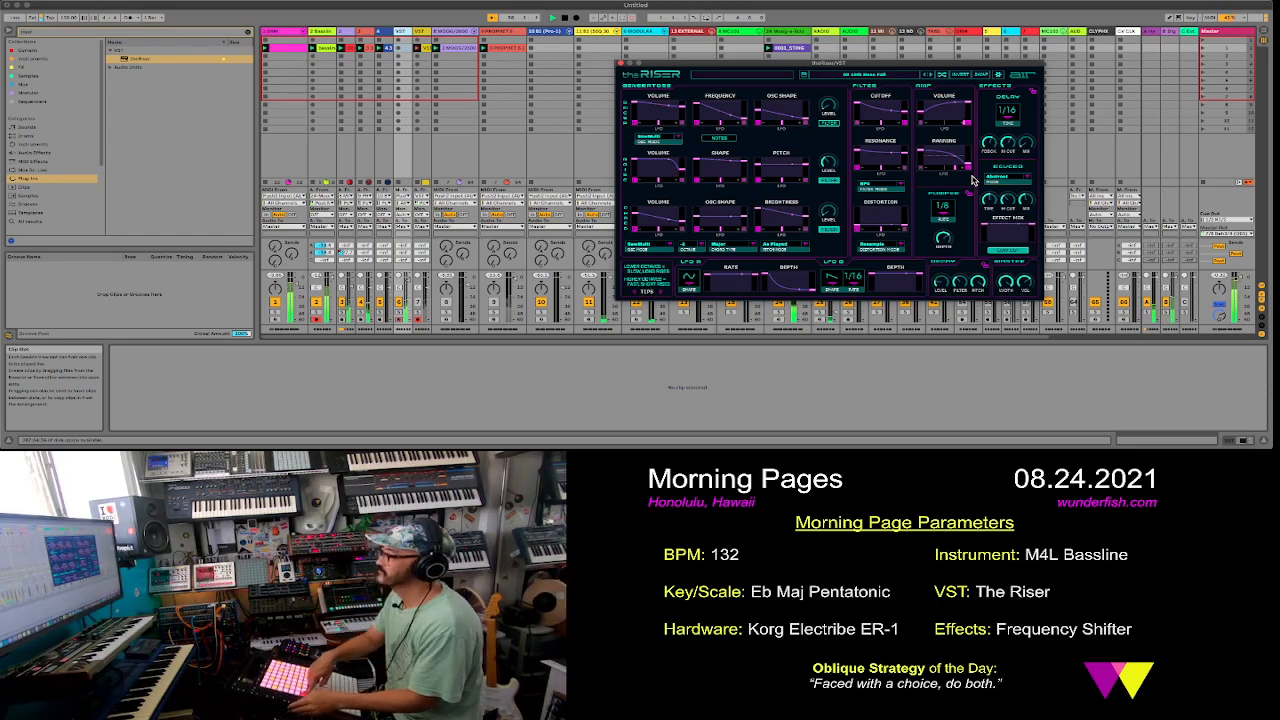
left_click(620, 65)
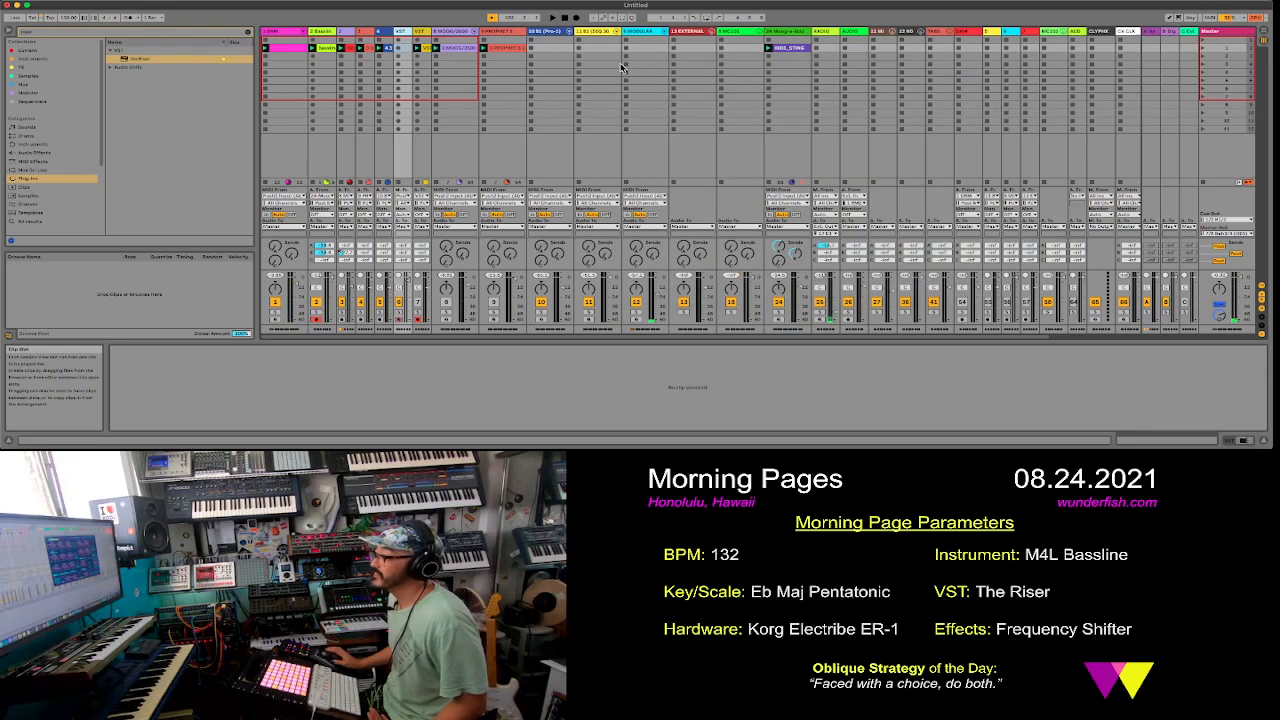
- Copy the first-row clips of the drum, bassline, numbered and VST audio tracks to bar 1 of the Arrangement and return playback to it
left_click(427, 48)
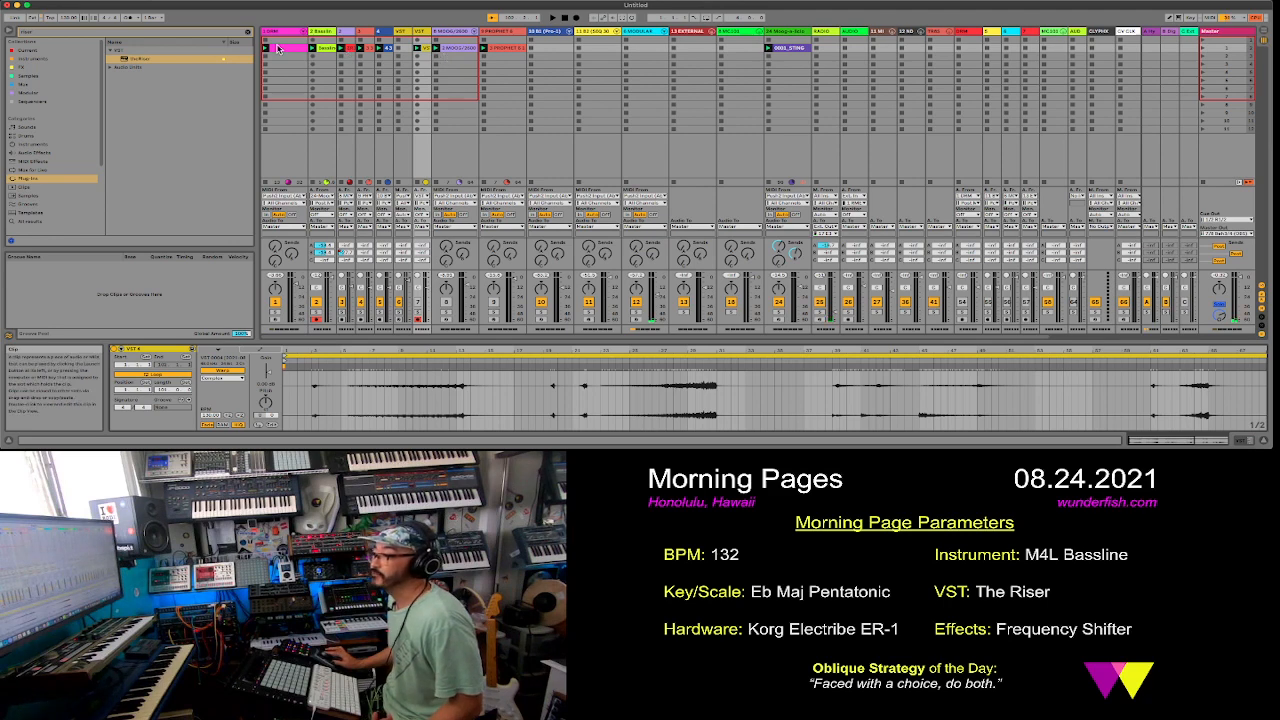
left_click(427, 50)
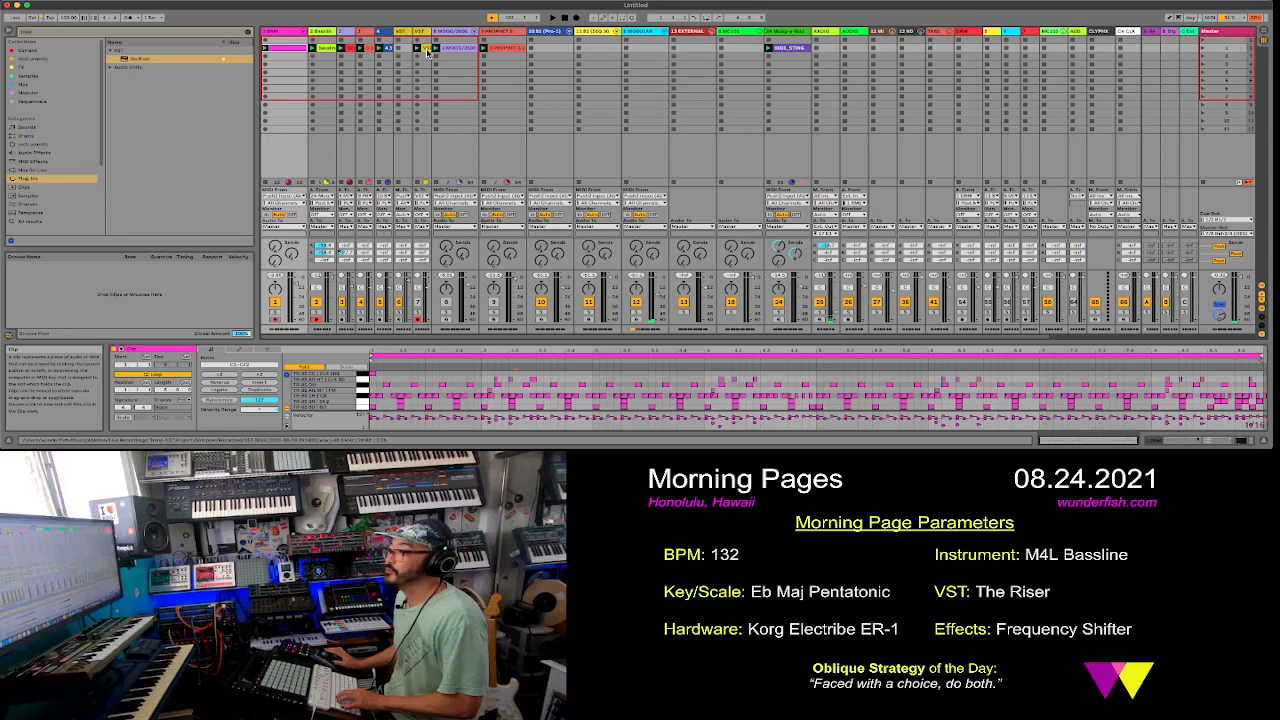
left_click(427, 50, "shift")
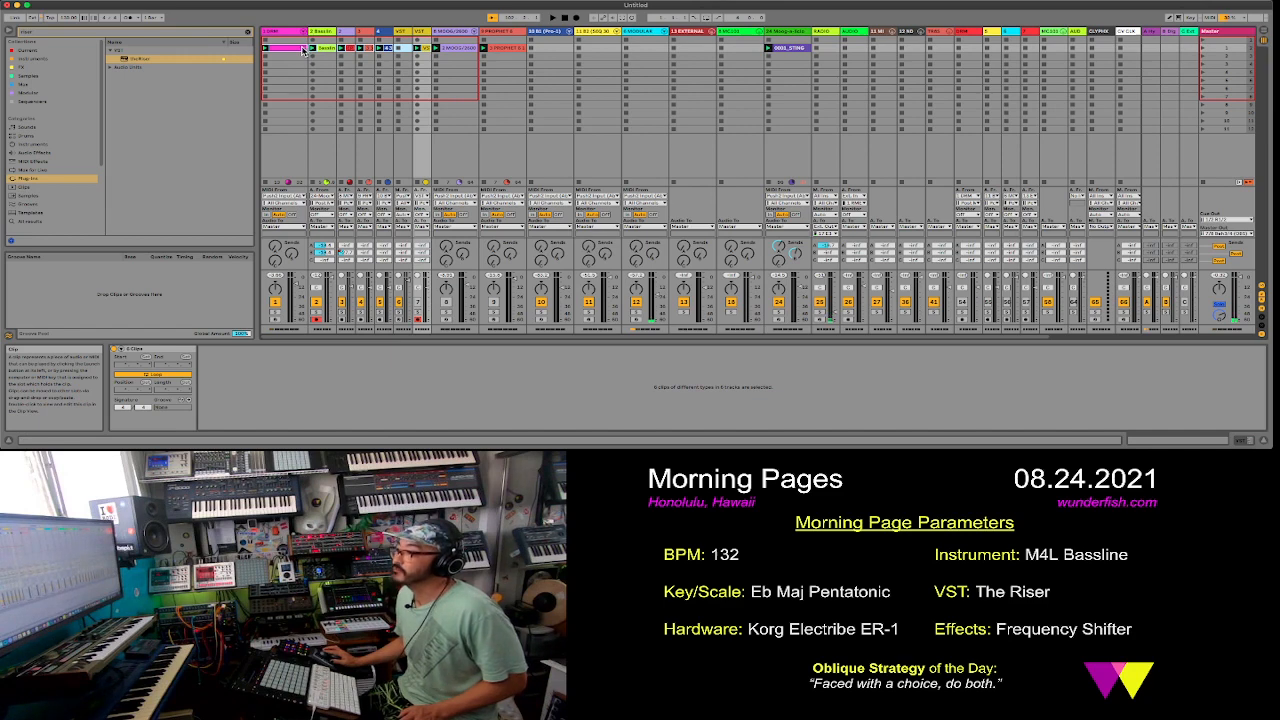
key("Tab")
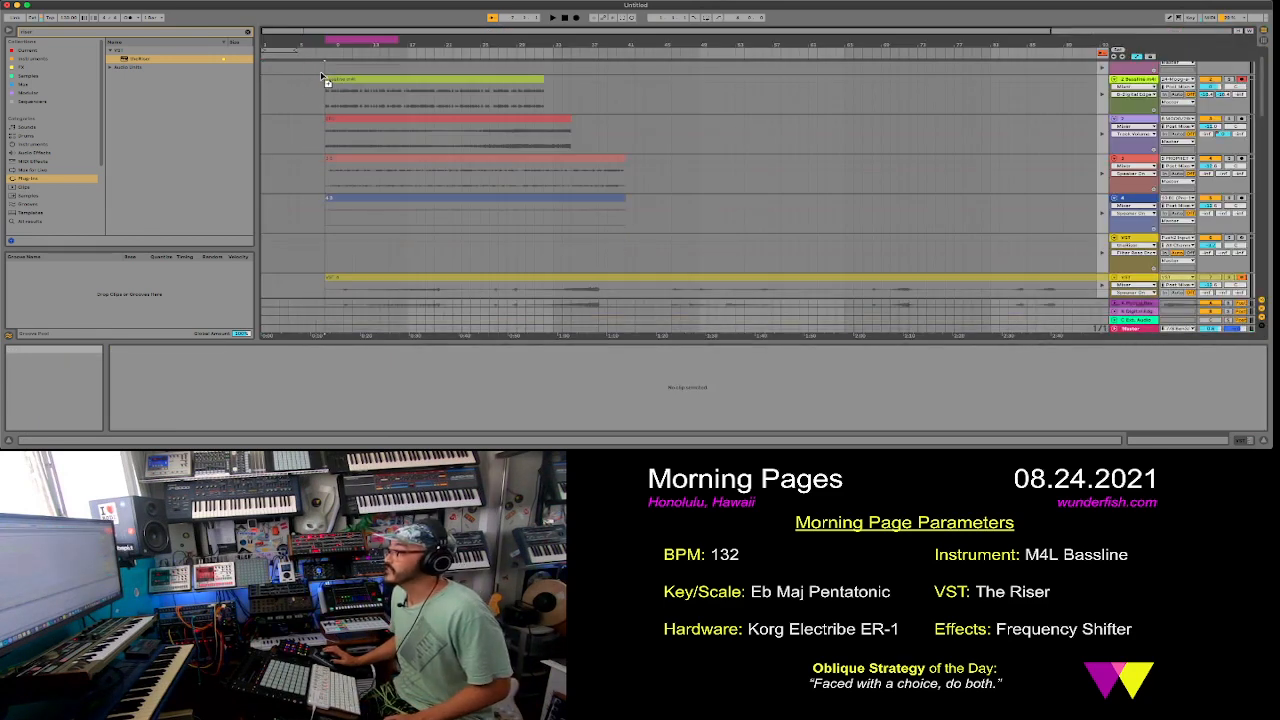
left_click_drag(322, 71, 277, 80)
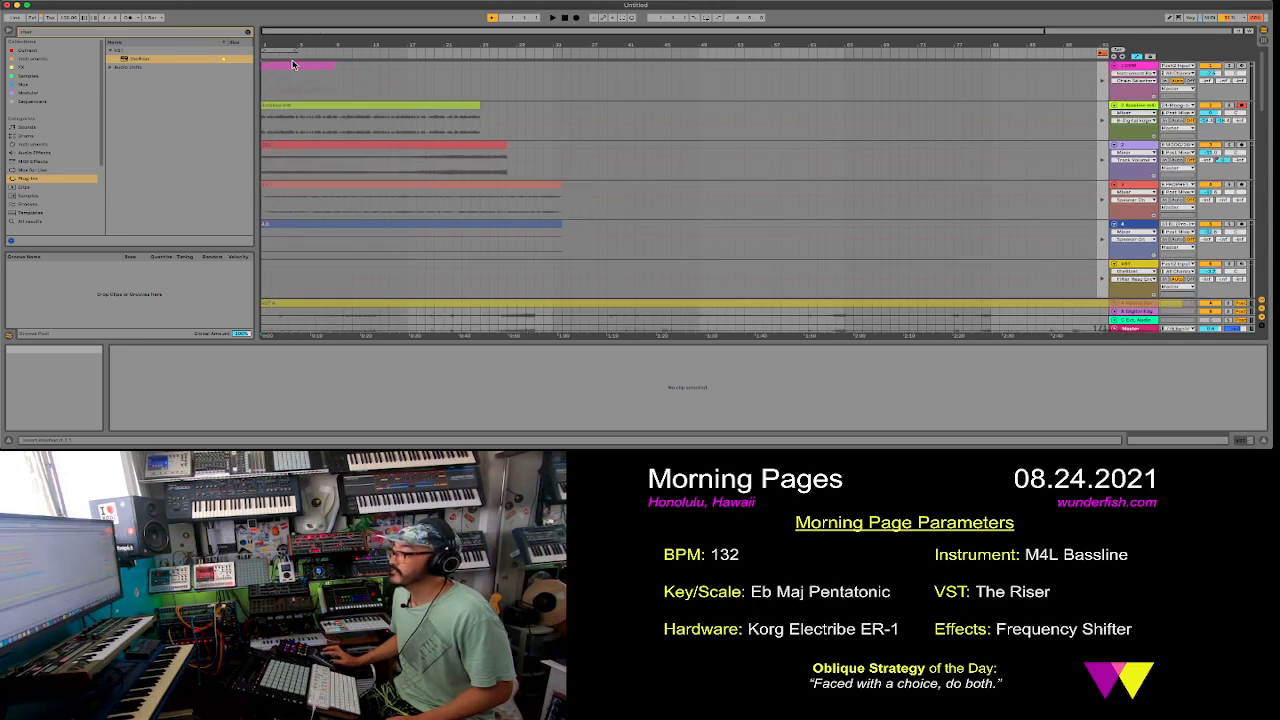
key("super+a")
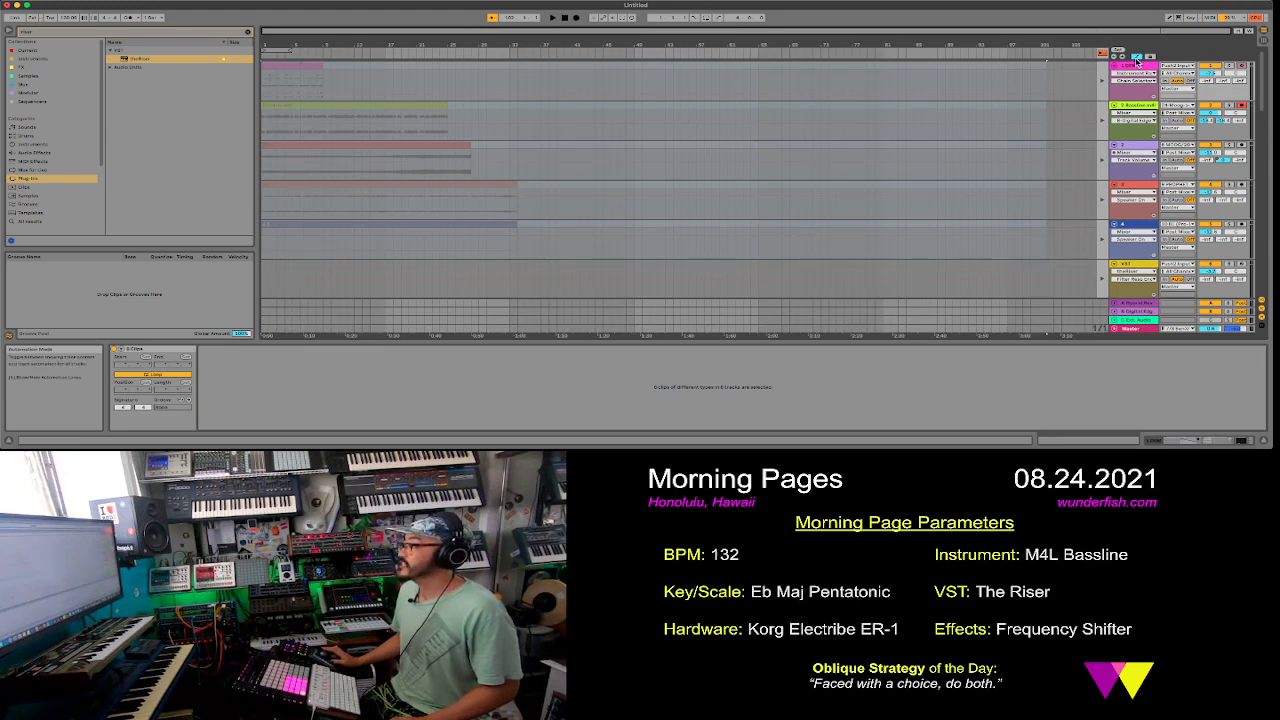
left_click(1136, 60)
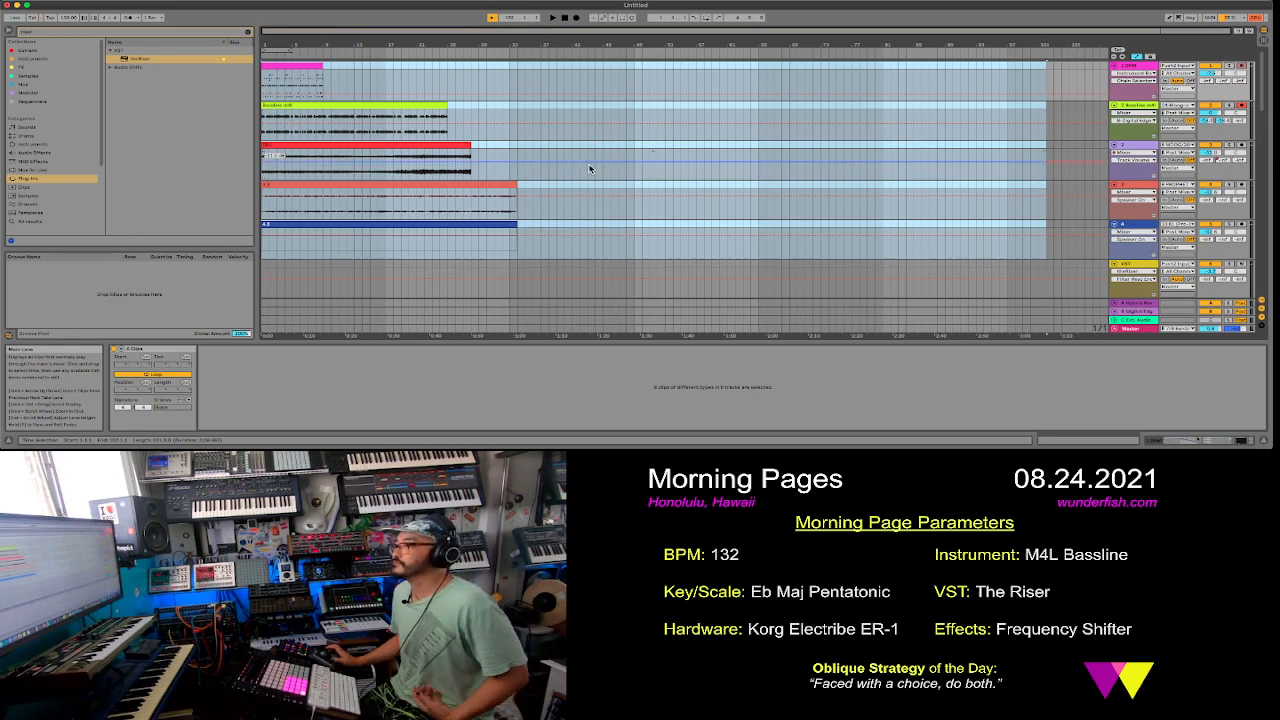
- Select the track 4 clip in the Arrangement and adjust its clip gain
scroll(454, 198, "down", 2)
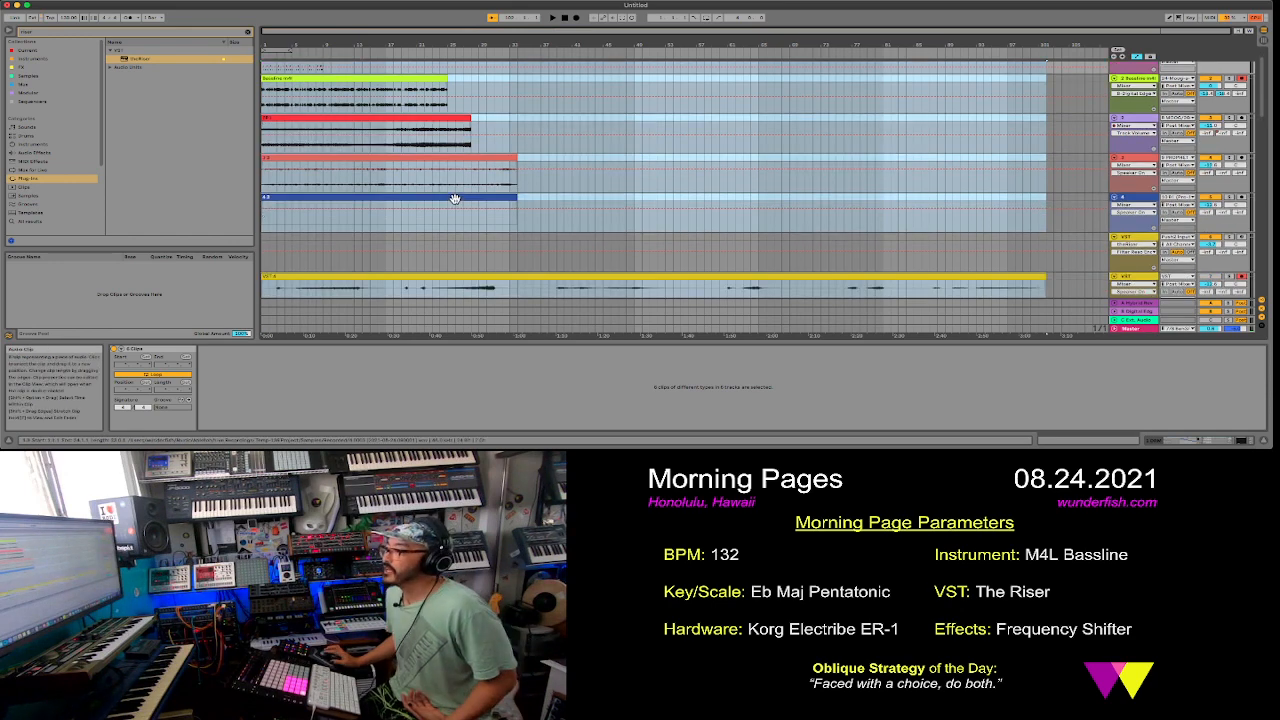
left_click(454, 198)
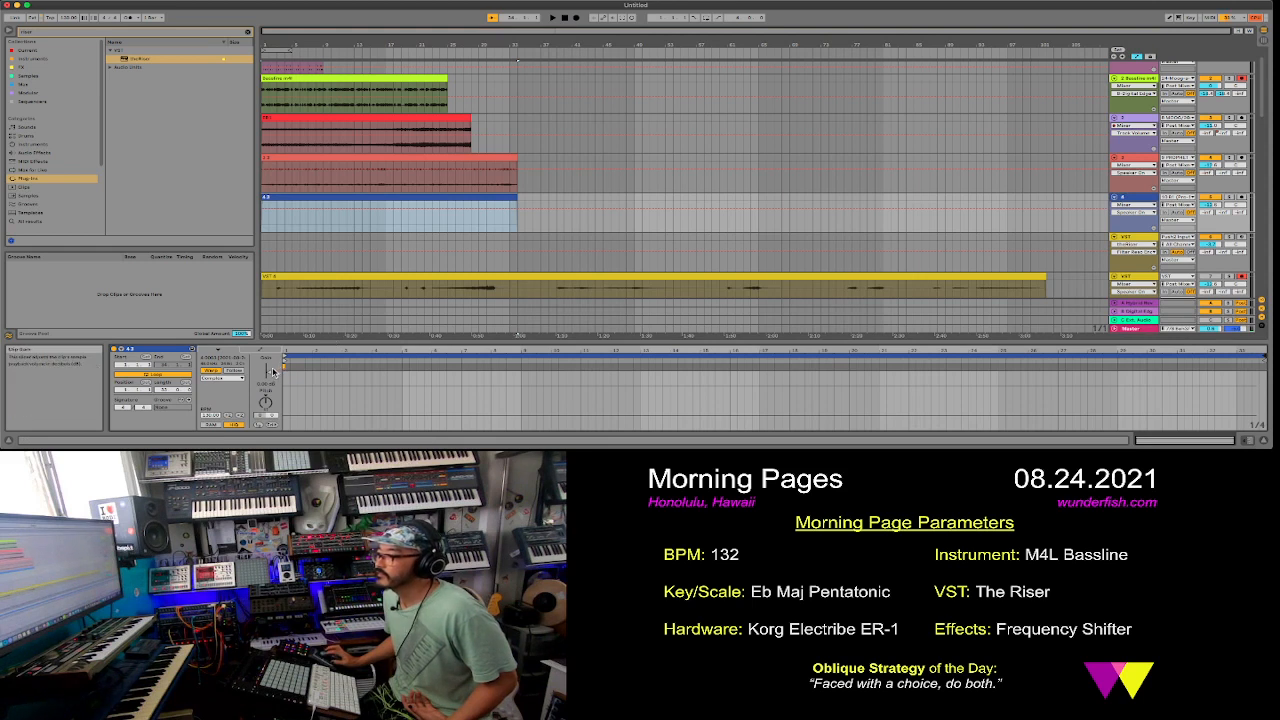
left_click_drag(269, 372, 269, 380)
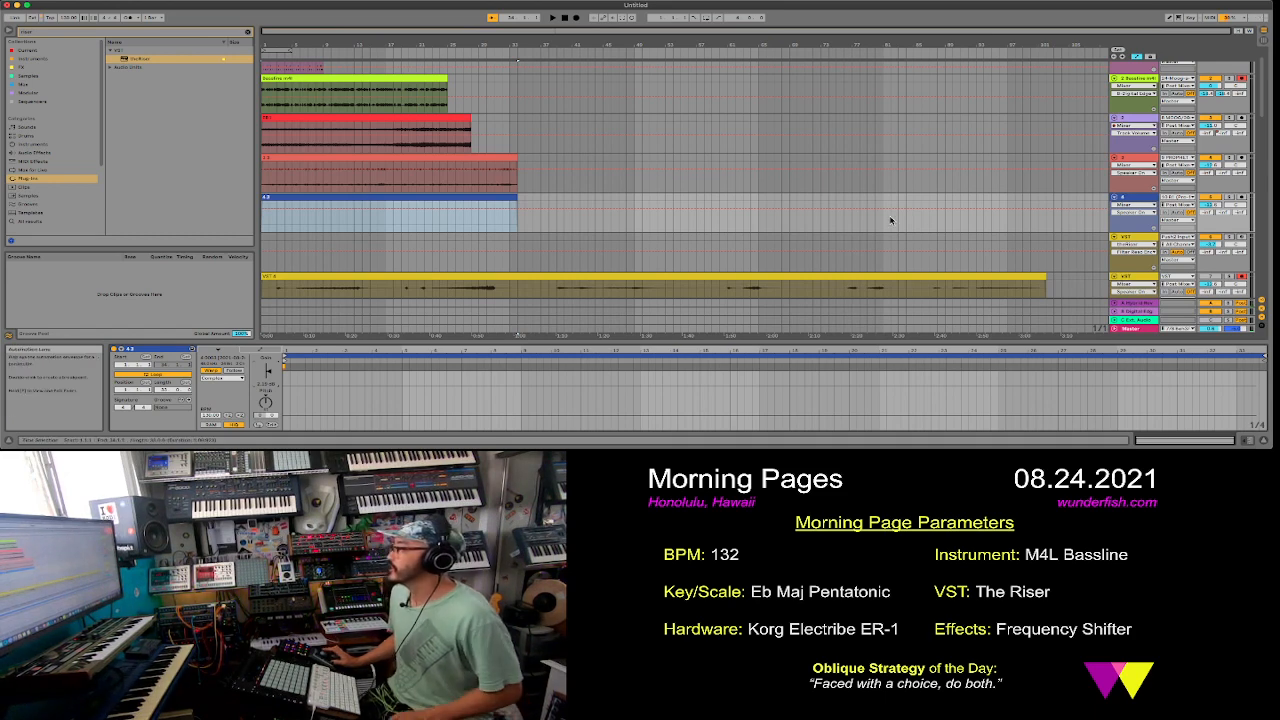
- Move the Moog MIDI track up between tracks 3 and 4
scroll(951, 228, "down", 1)
scroll(951, 226, "down", 1)
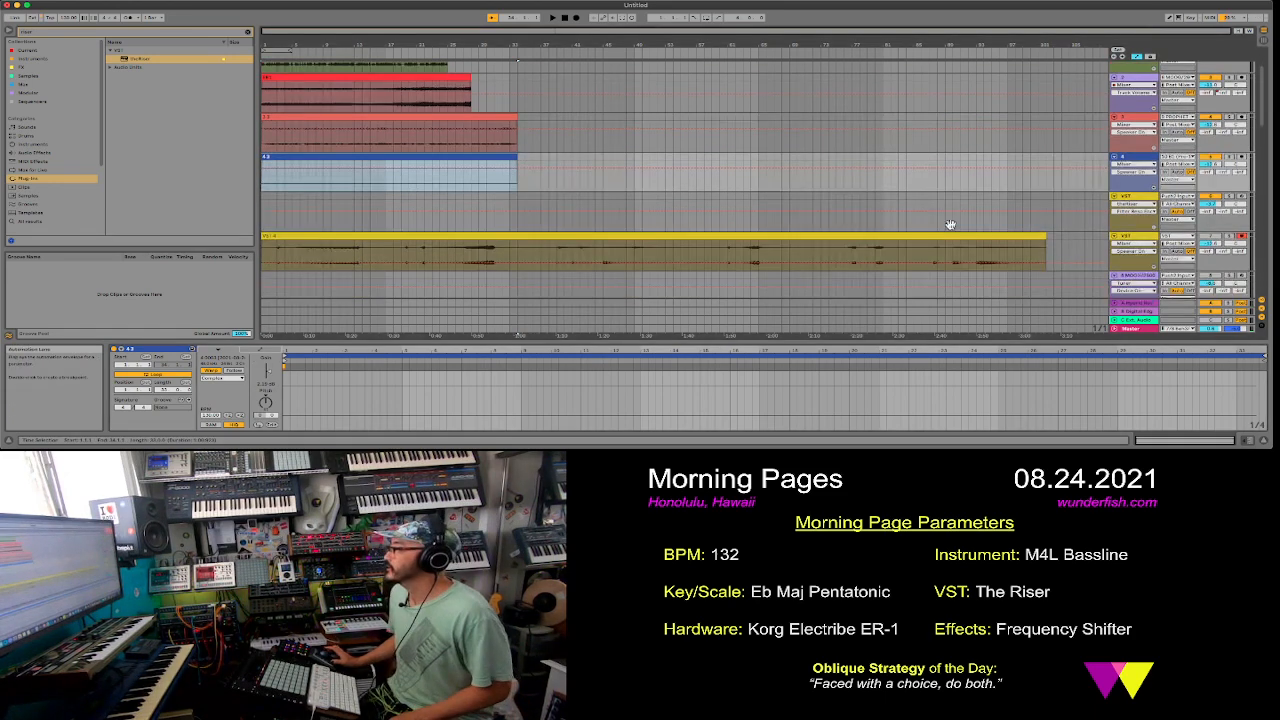
scroll(951, 224, "down", 2)
left_click(1148, 238)
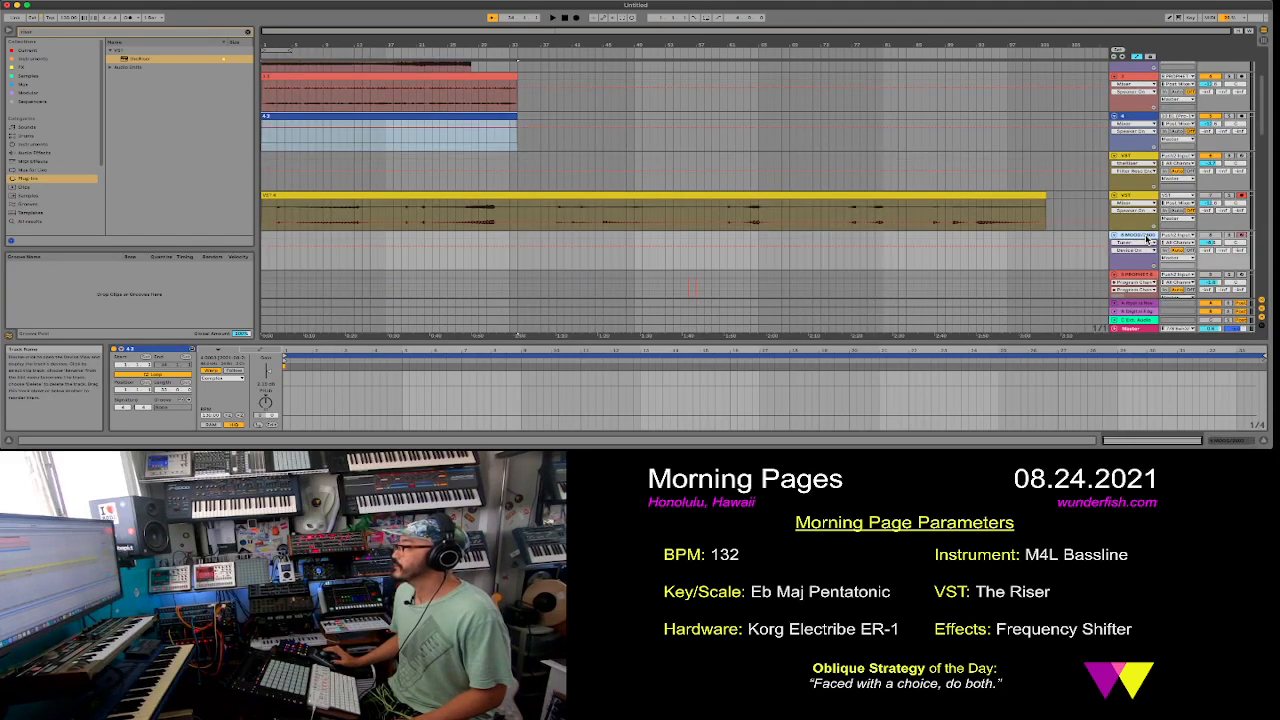
left_click_drag(1148, 238, 1145, 121)
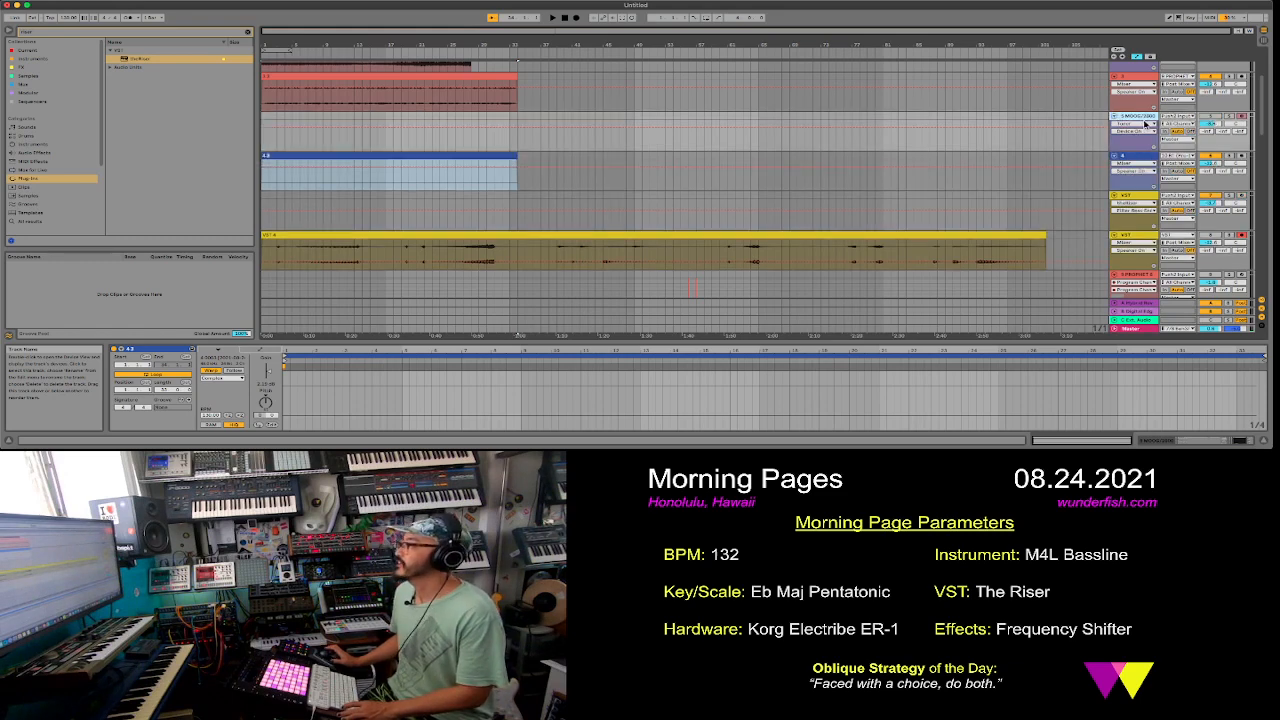
- Play the Moog MIDI clip while recording into track 2's second Session slot, and delete track 4's clip
key("Tab")
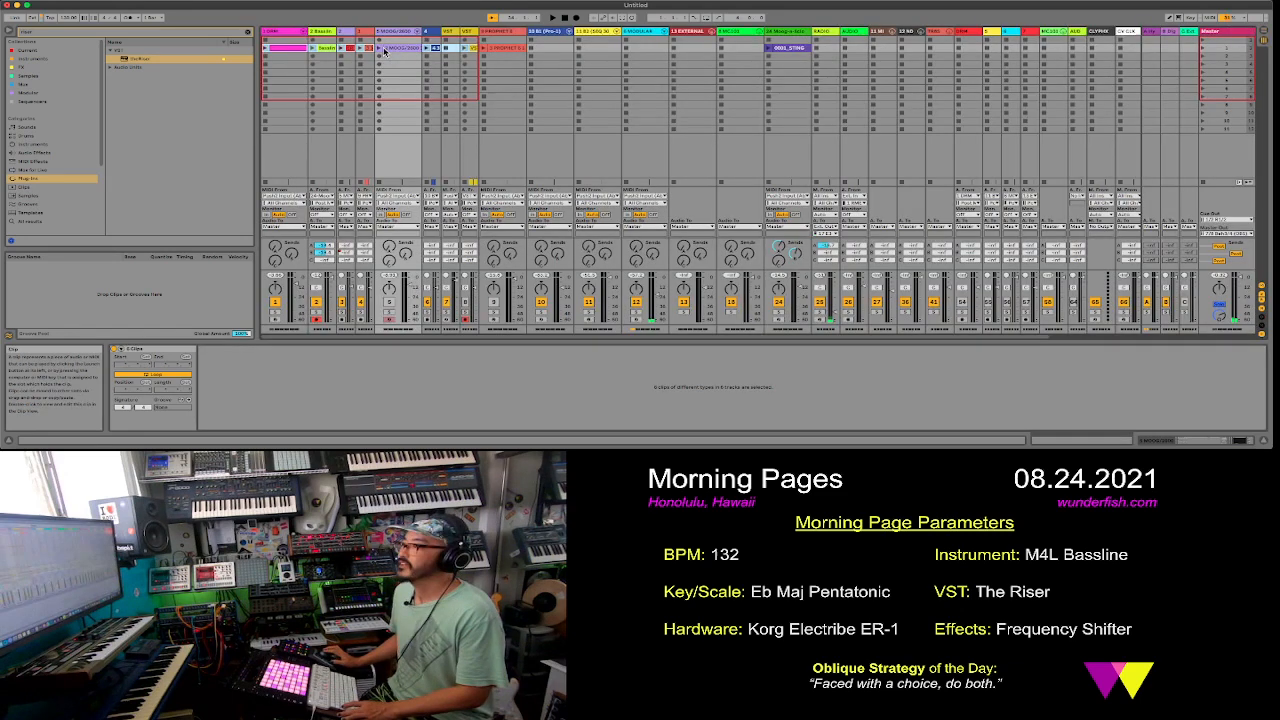
left_click(384, 50)
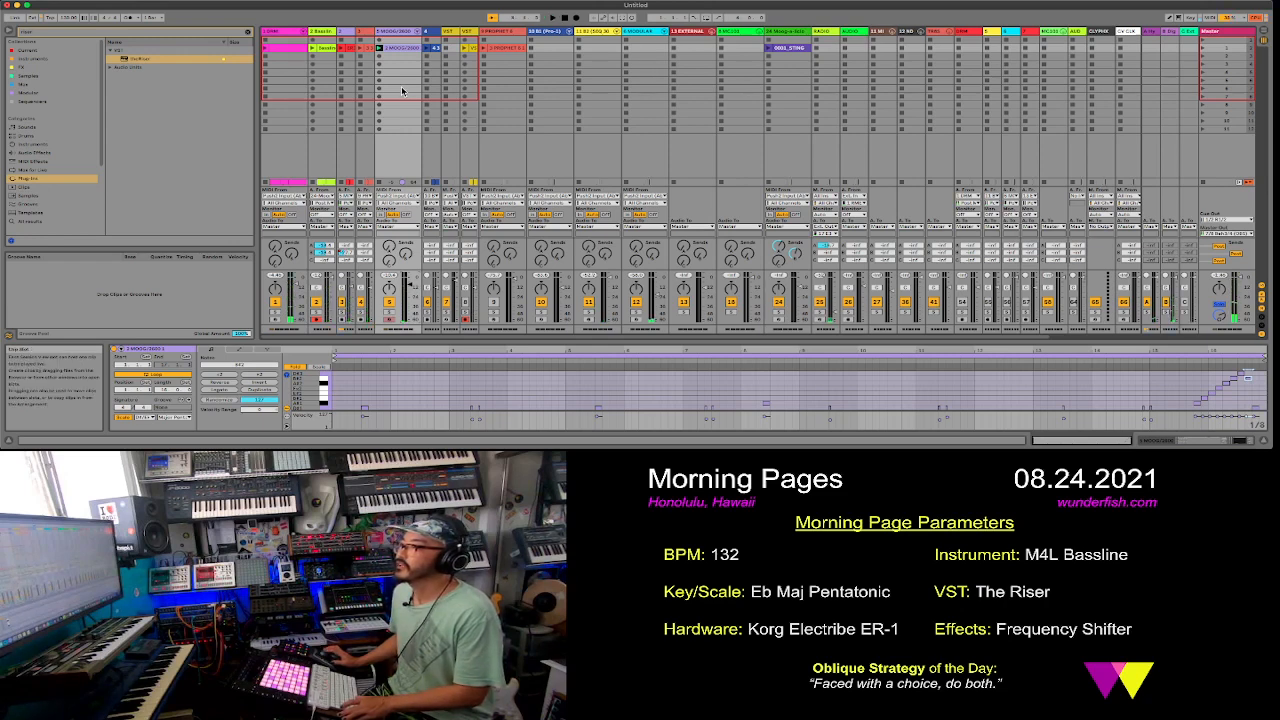
left_click(340, 56)
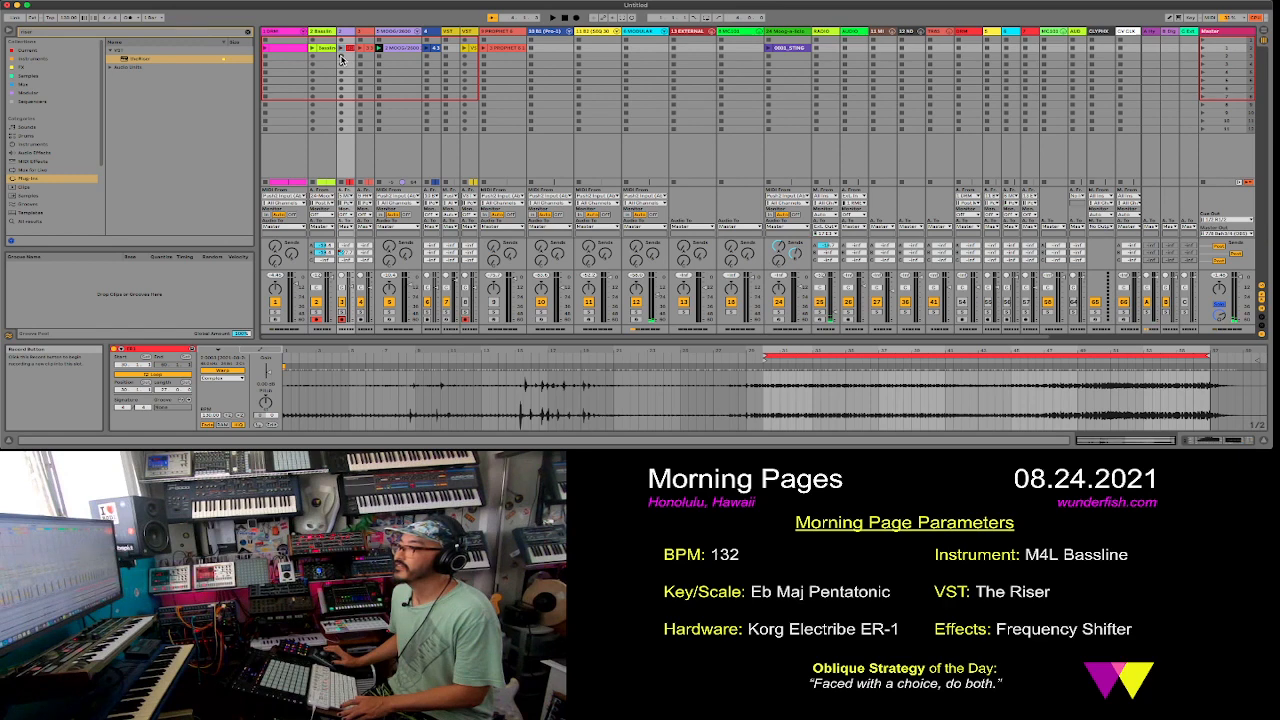
left_click(341, 58)
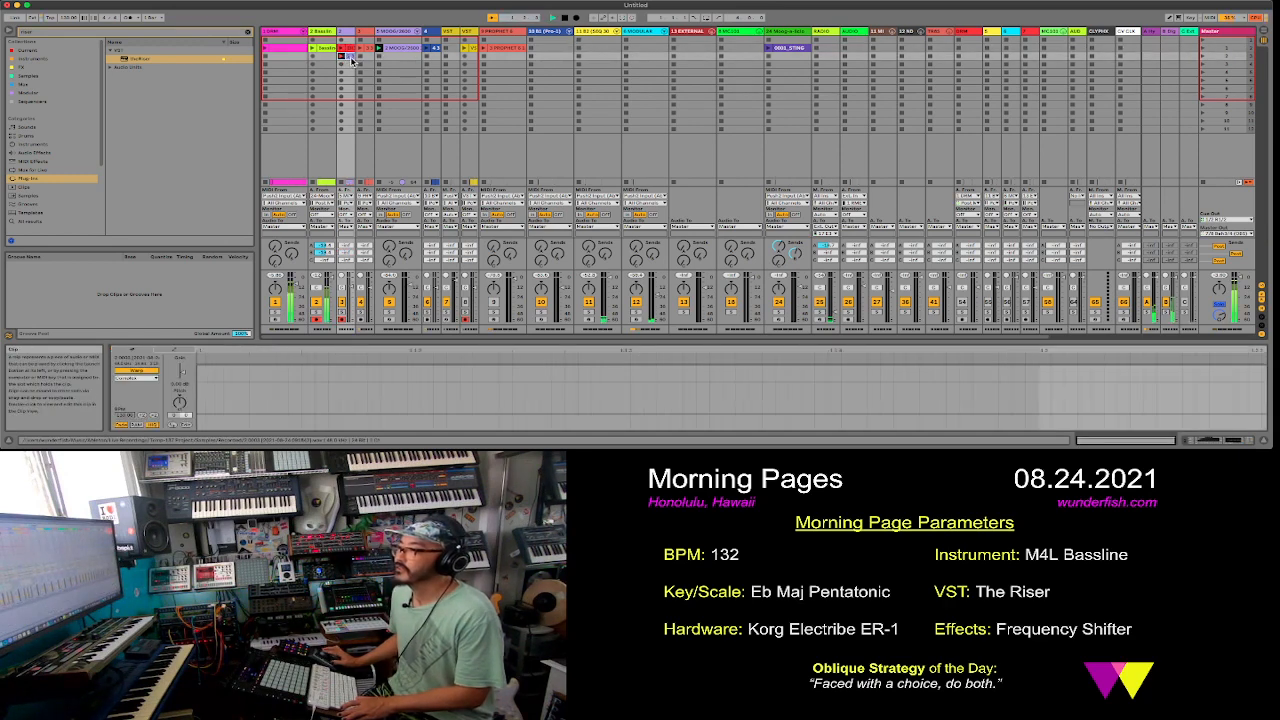
left_click(437, 51)
key("Delete")
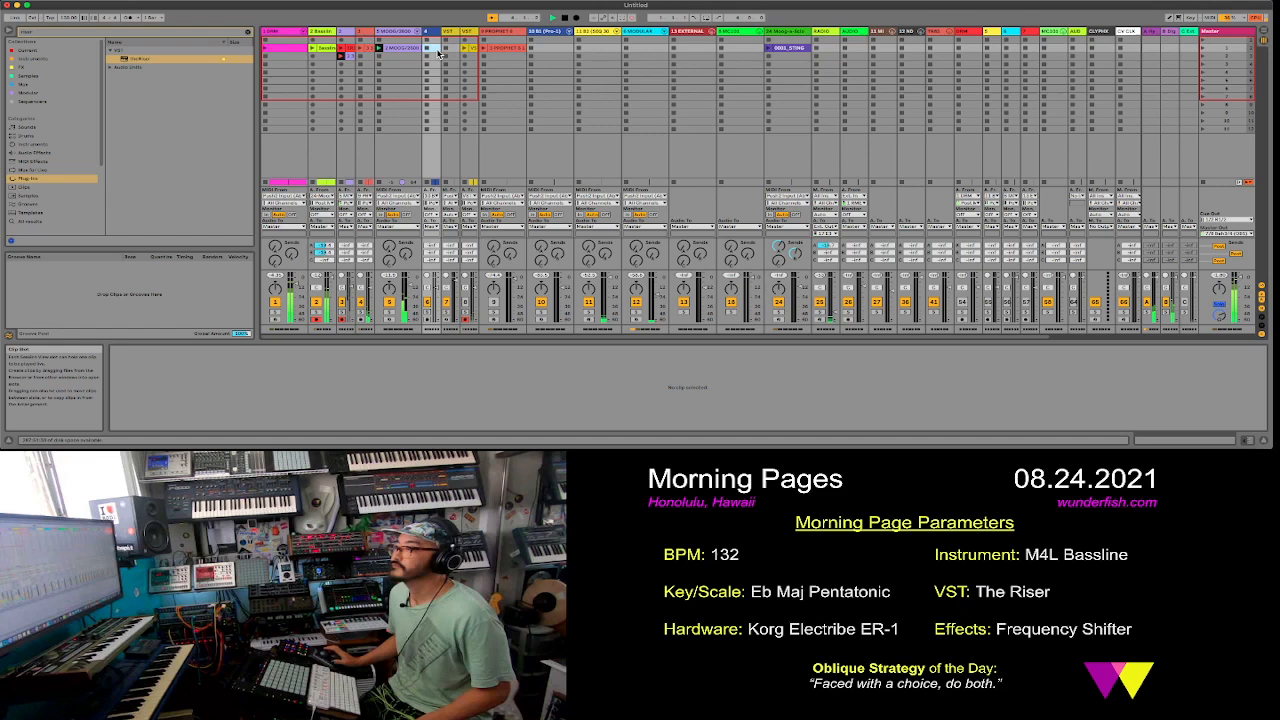
- Trim the new Moog recording's loop and place it at bar 1 on Arrangement track 4, clearing the old clip's remainder
left_click(350, 56)
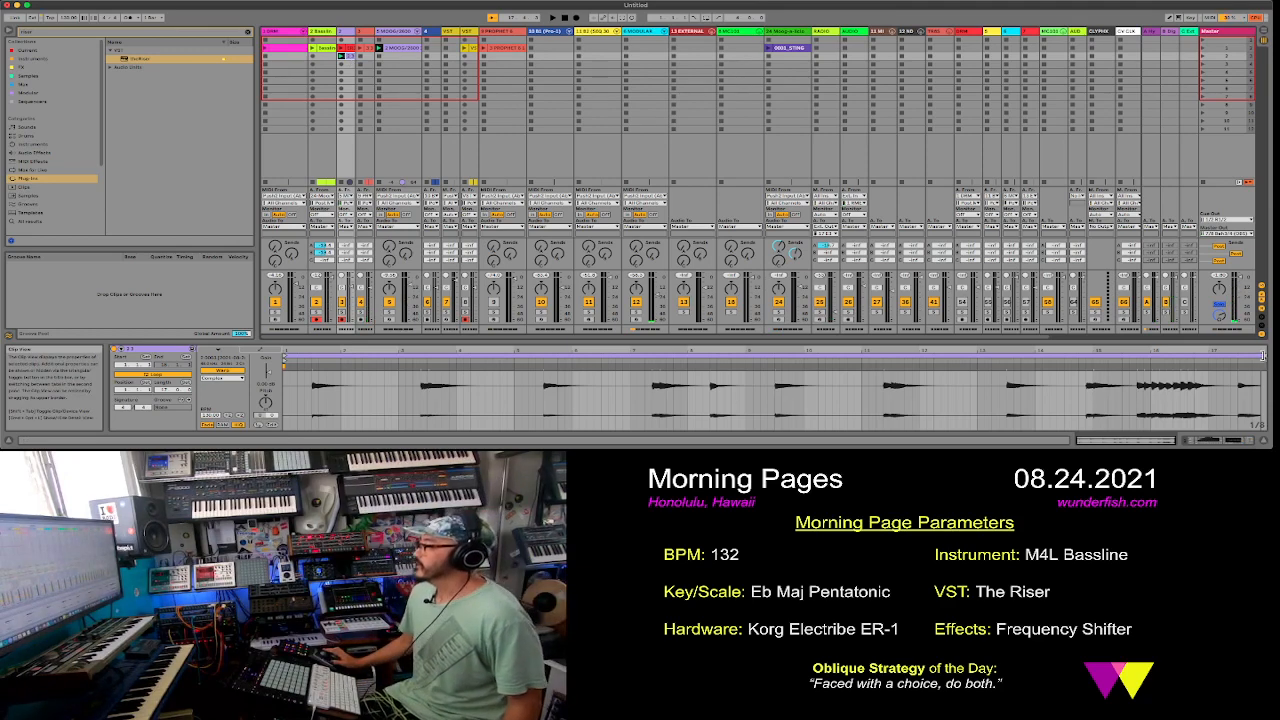
left_click_drag(1262, 355, 1236, 356)
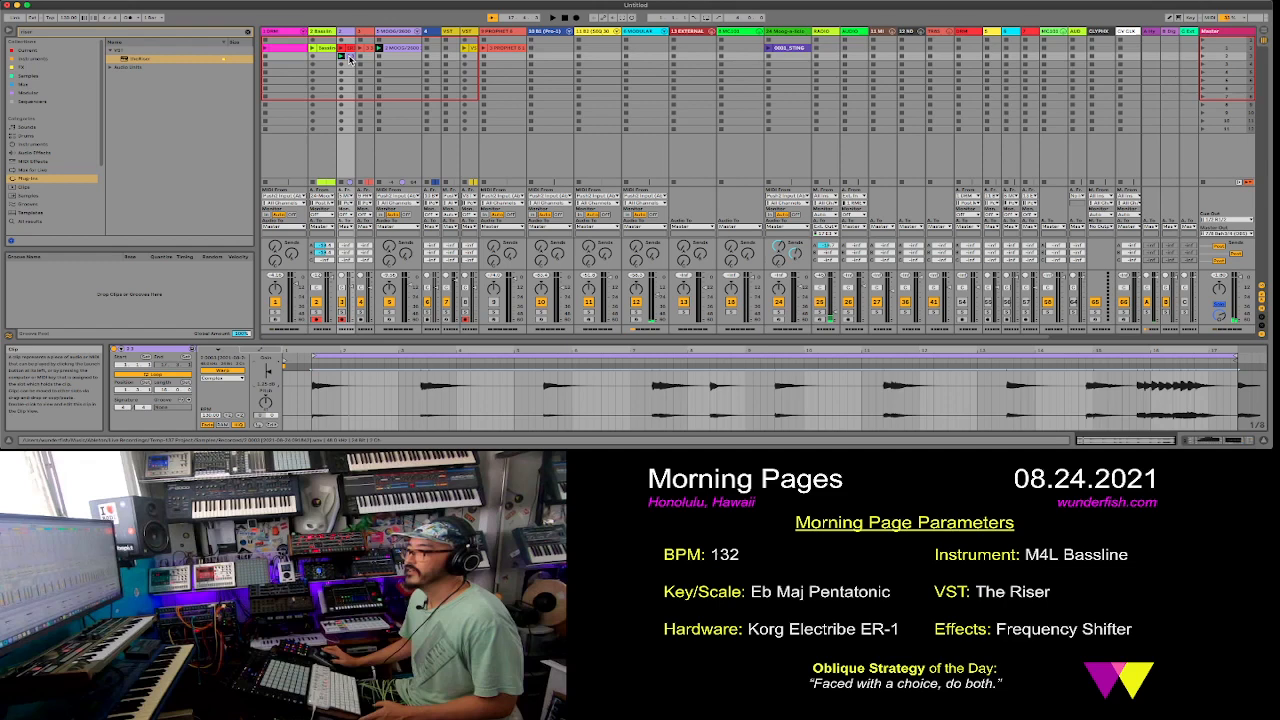
key("Tab")
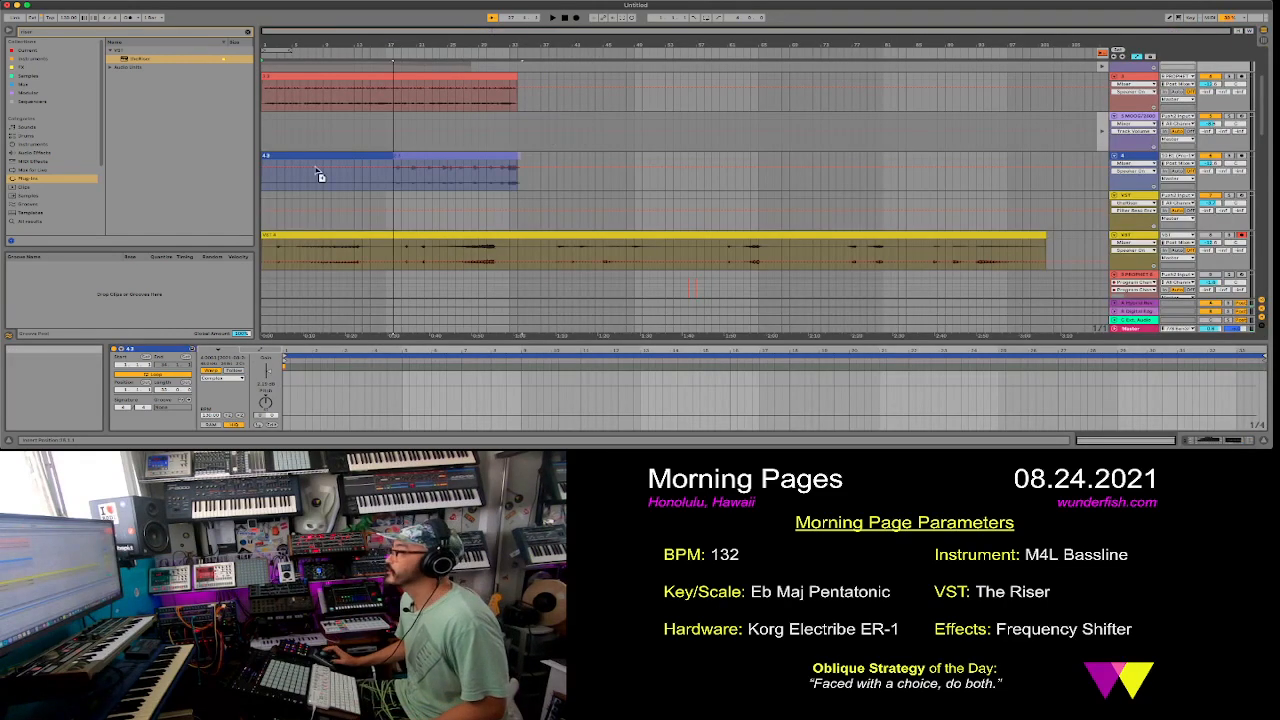
left_click_drag(318, 174, 268, 172)
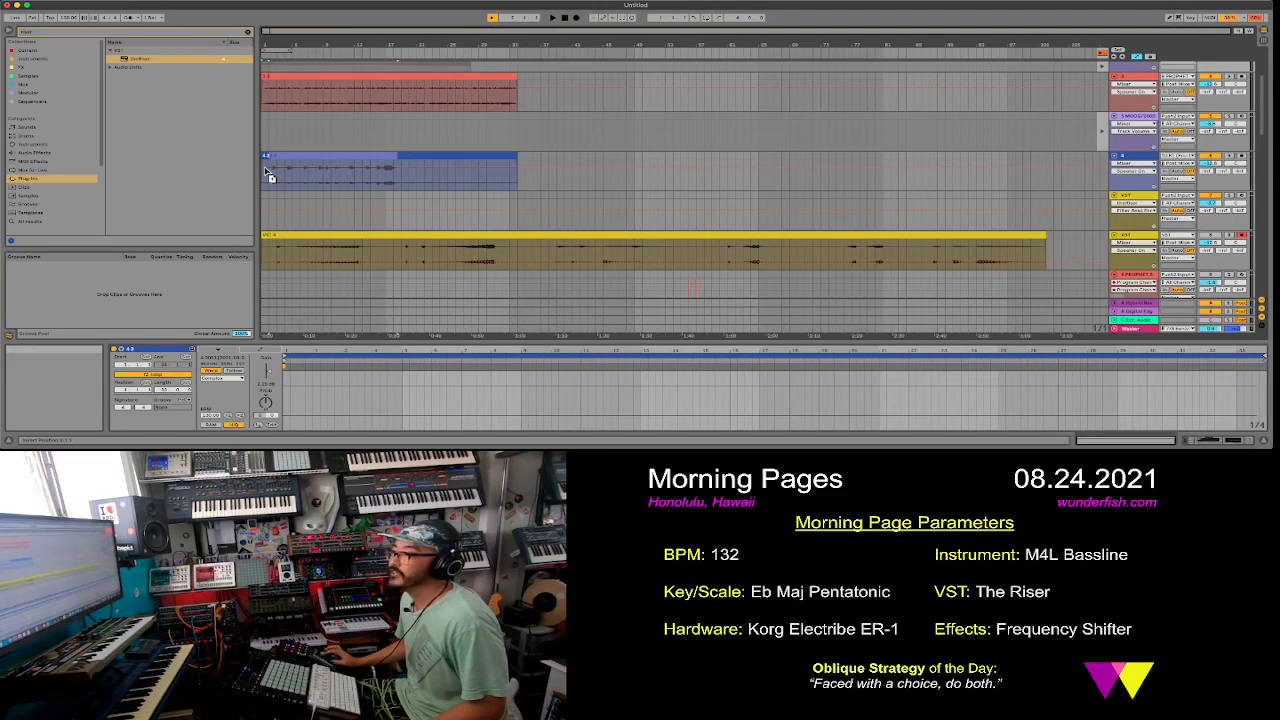
left_click(415, 155)
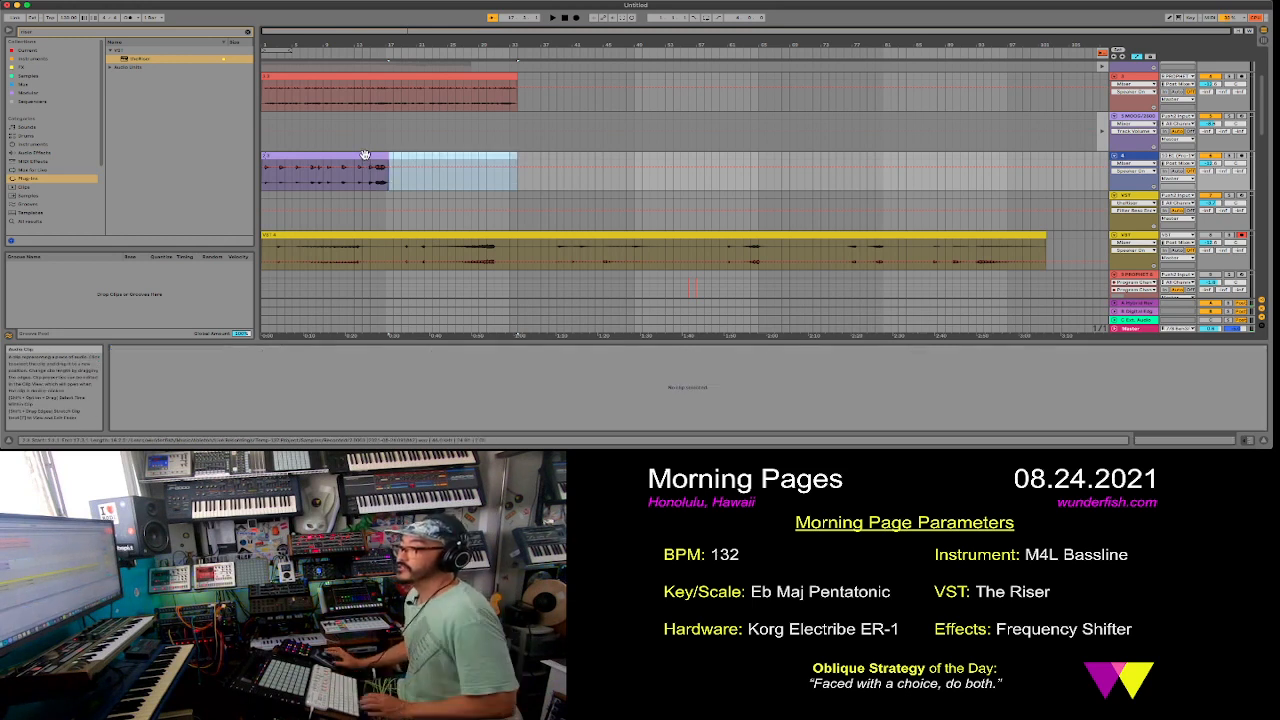
- Rename the new clip on Arrangement track 4 "Moog"
left_click(365, 155)
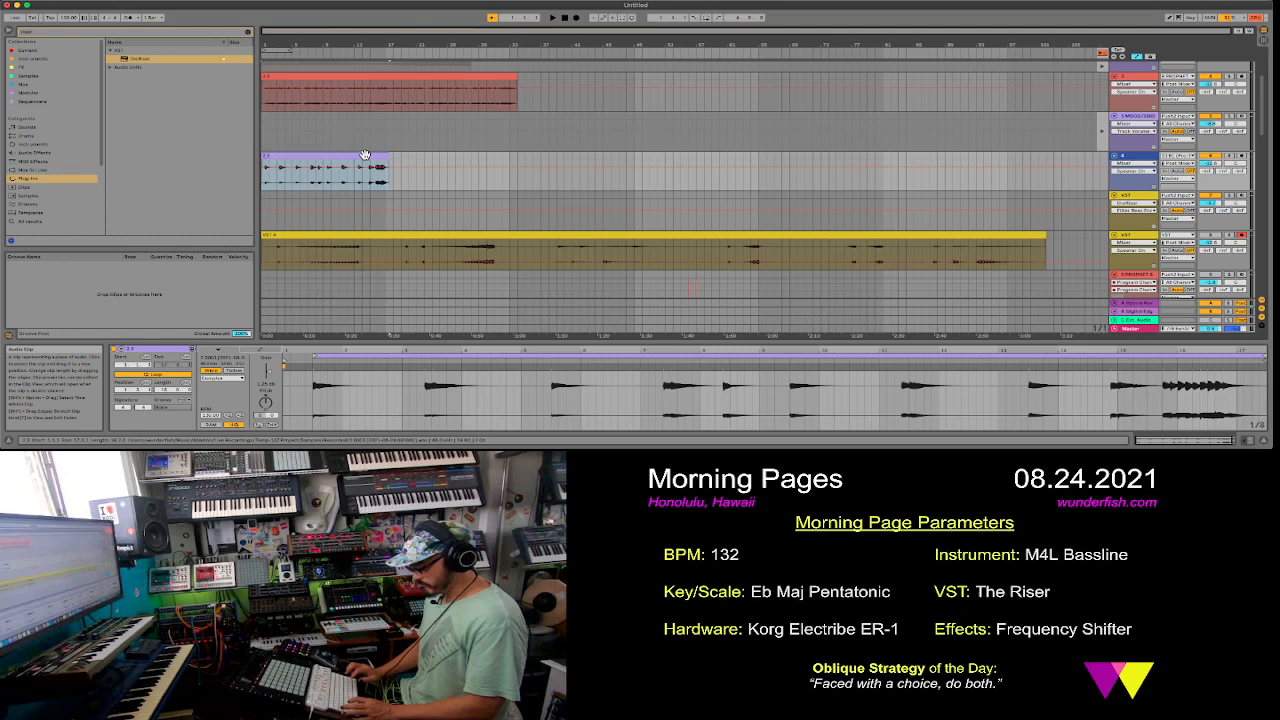
key("super+r")
type("Korg")
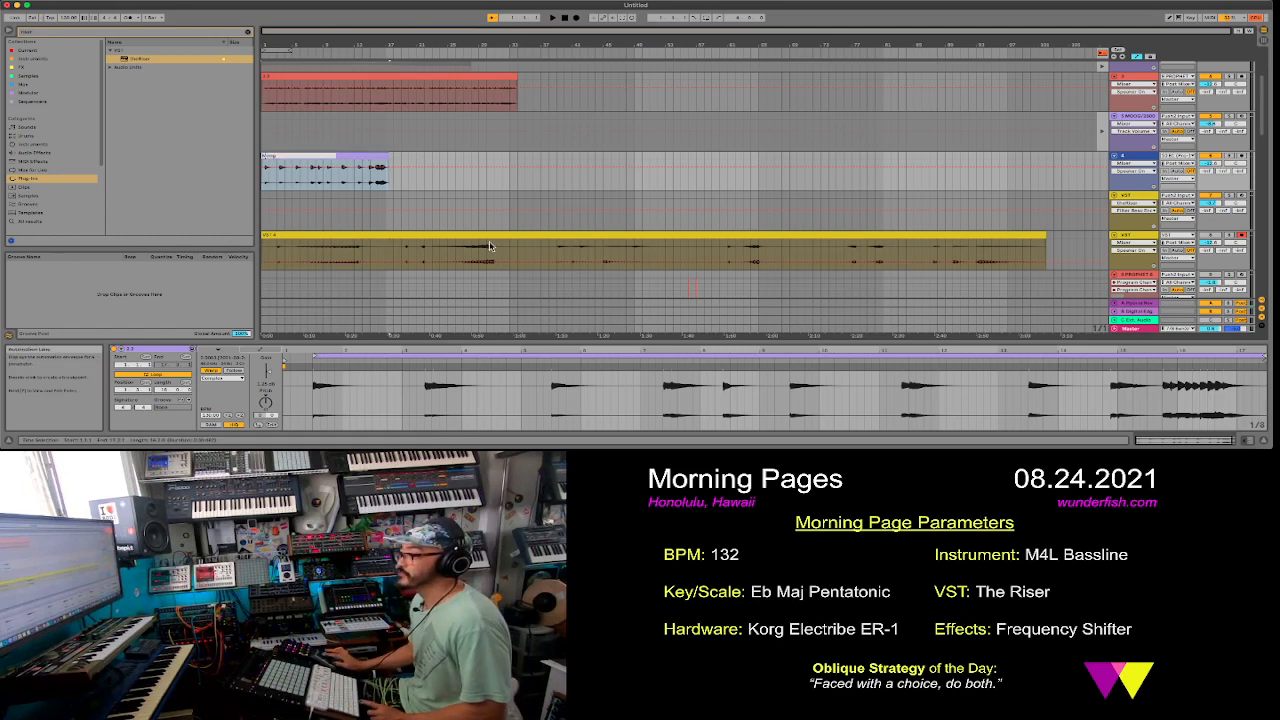
- Select track 2's overridden clip and return that track to Arrangement playback
scroll(468, 225, "up", 3)
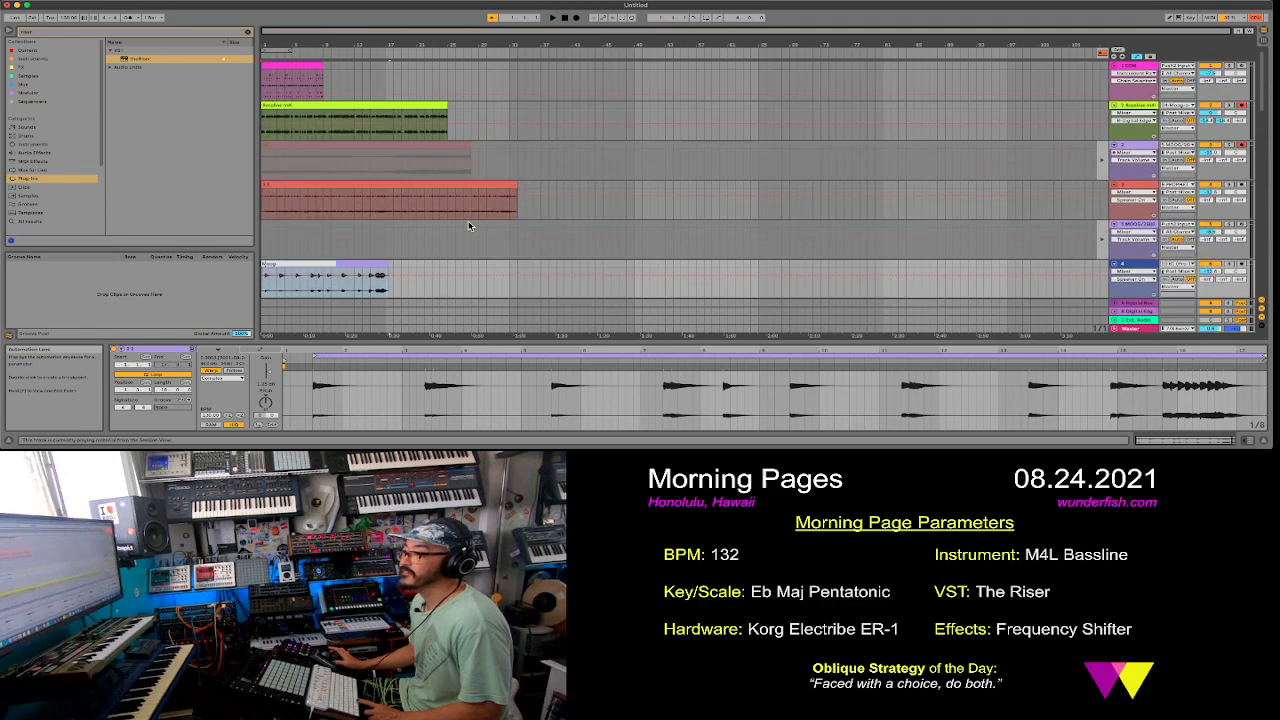
left_click(433, 146)
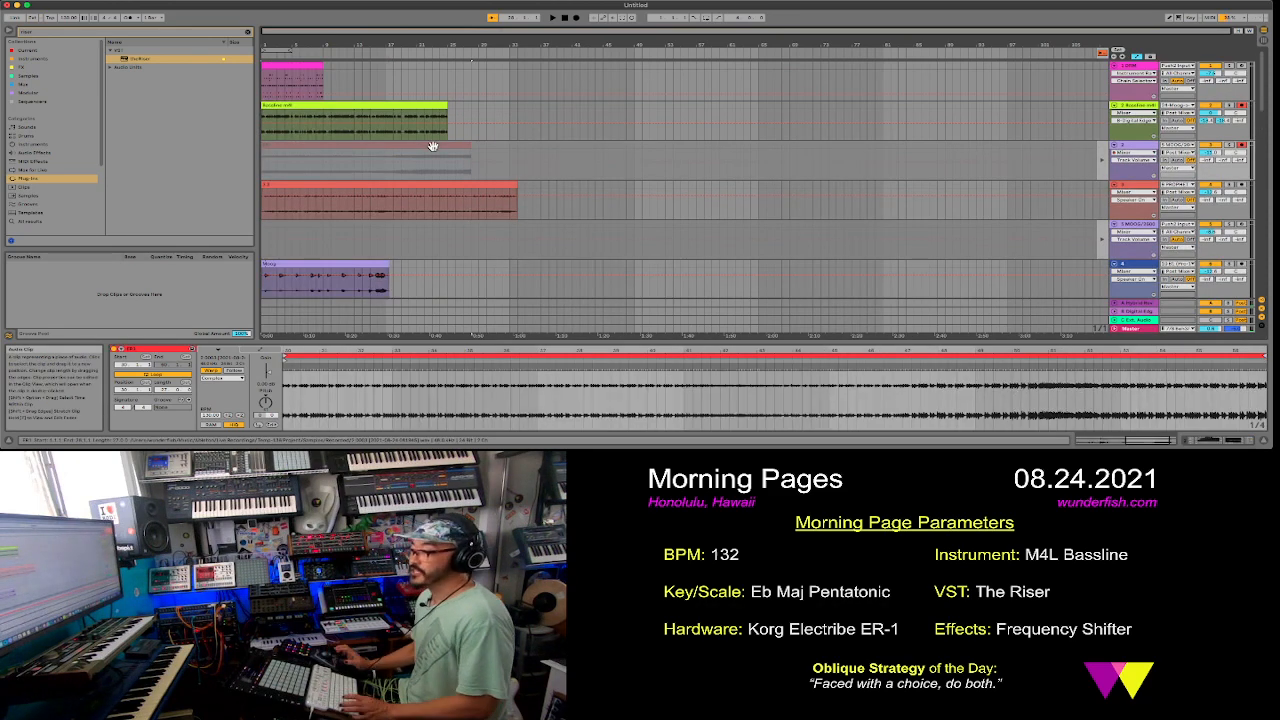
left_click(1102, 53)
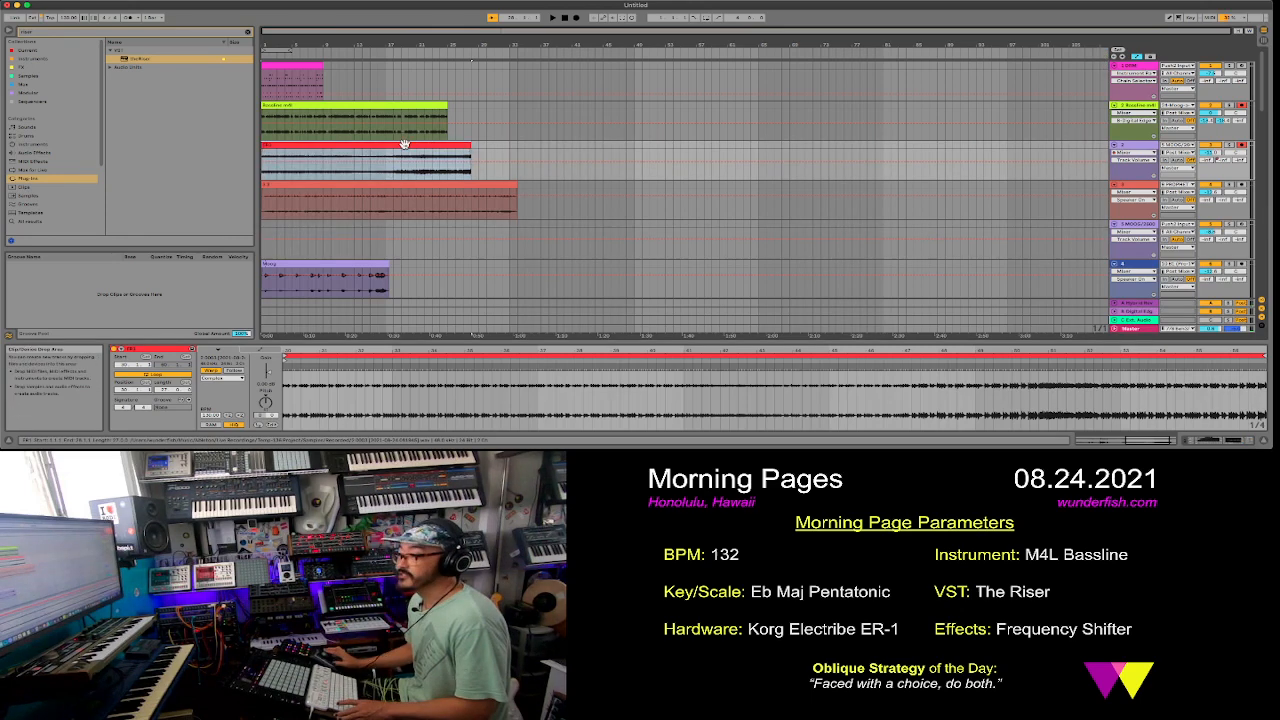
- Duplicate the drum clip twice, end to end, on the first Arrangement track
left_click(316, 65)
key("super+d")
key("super+d")
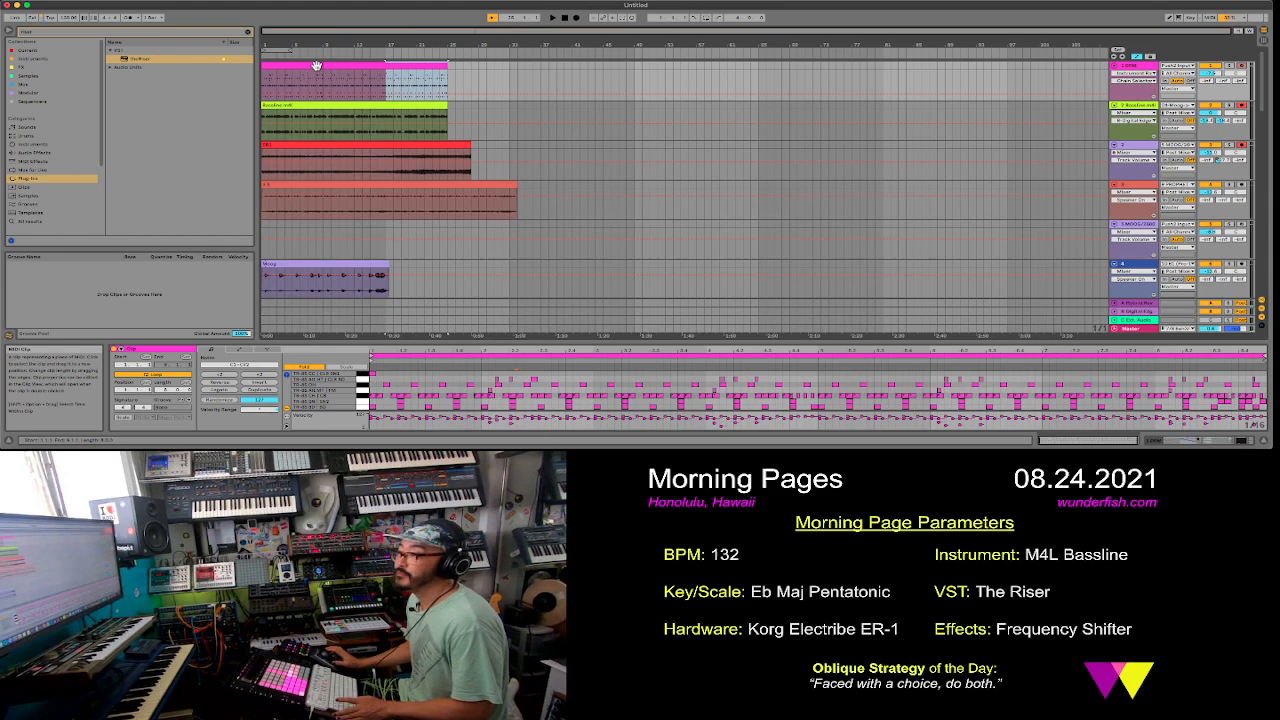
left_click(316, 65)
- Move the Bassline m4l clip to start at bar 9 and select the clip on track 3
left_click_drag(302, 106, 370, 121)
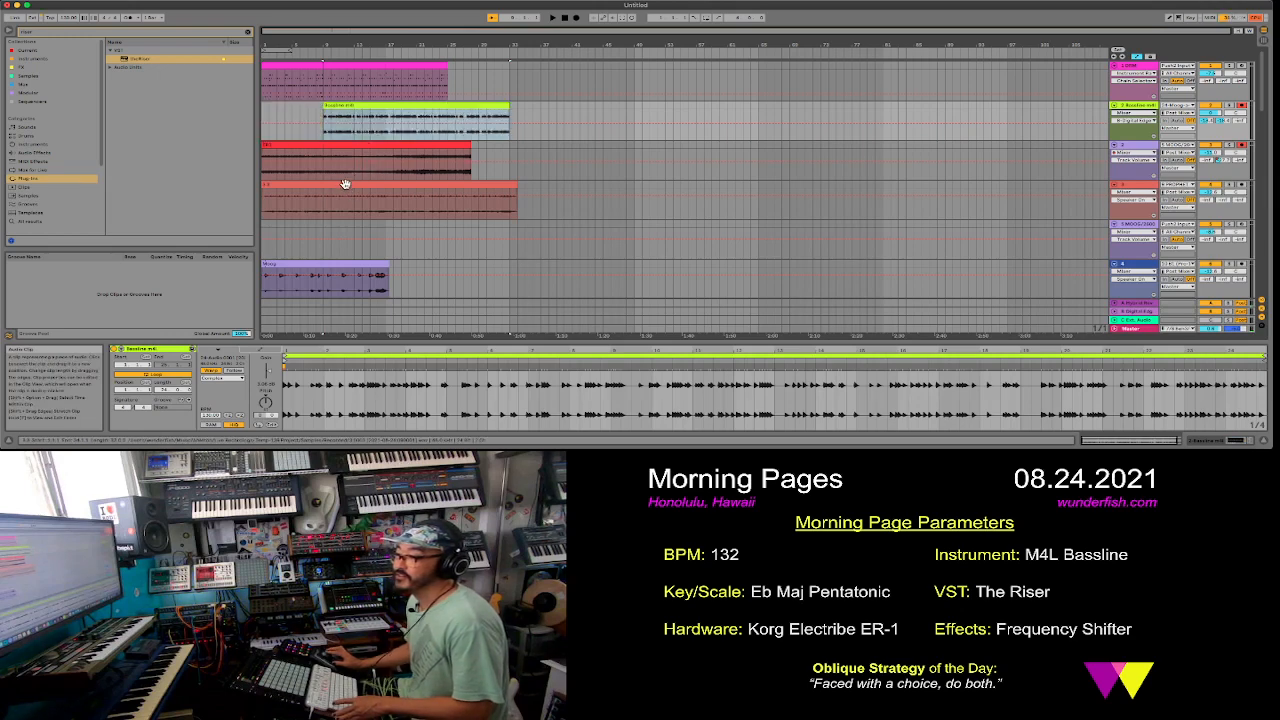
left_click(344, 184)
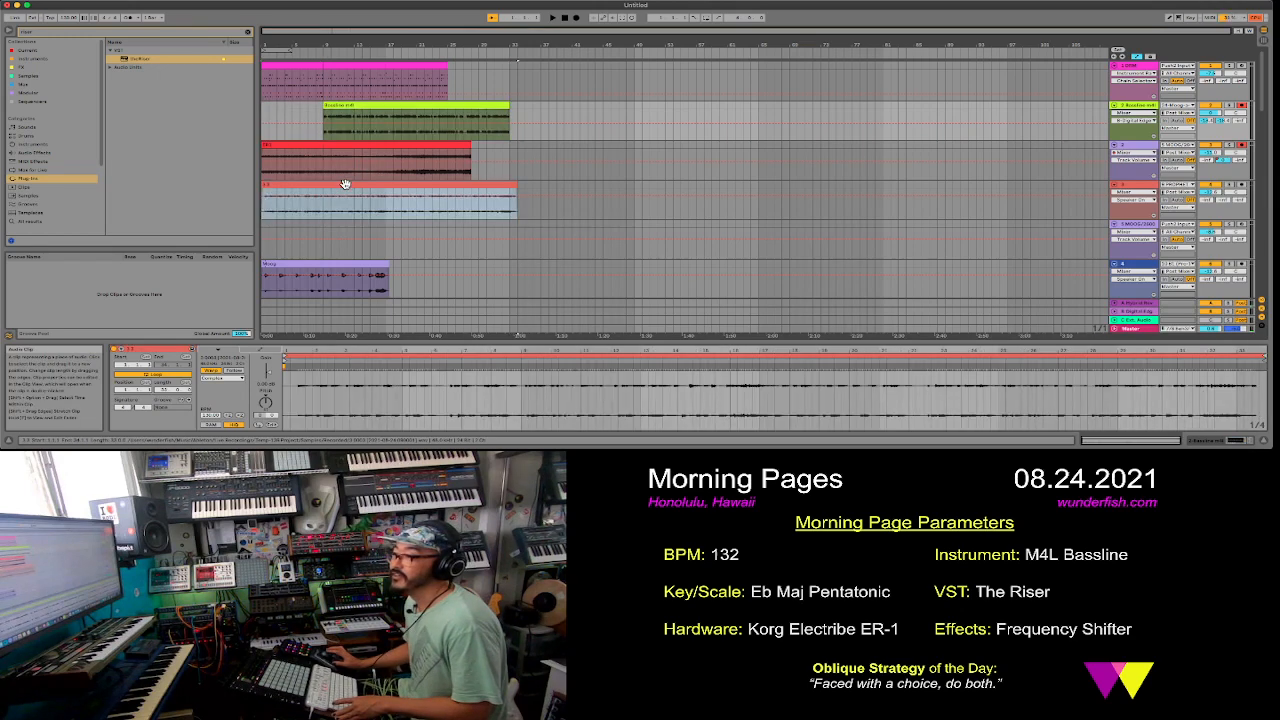
- Move the clip on track 3 to start at bar 5 and the Moog clip to start at bar 17
left_click_drag(344, 184, 374, 185)
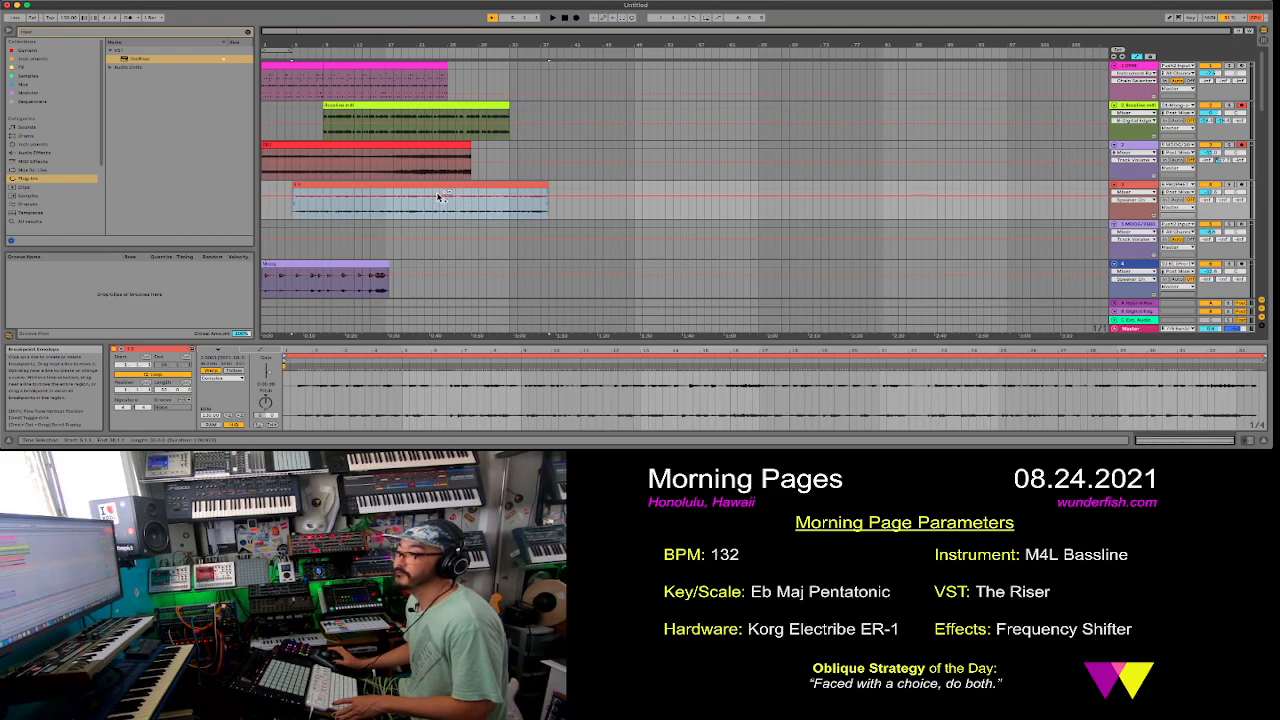
left_click_drag(334, 264, 462, 283)
left_click(460, 283)
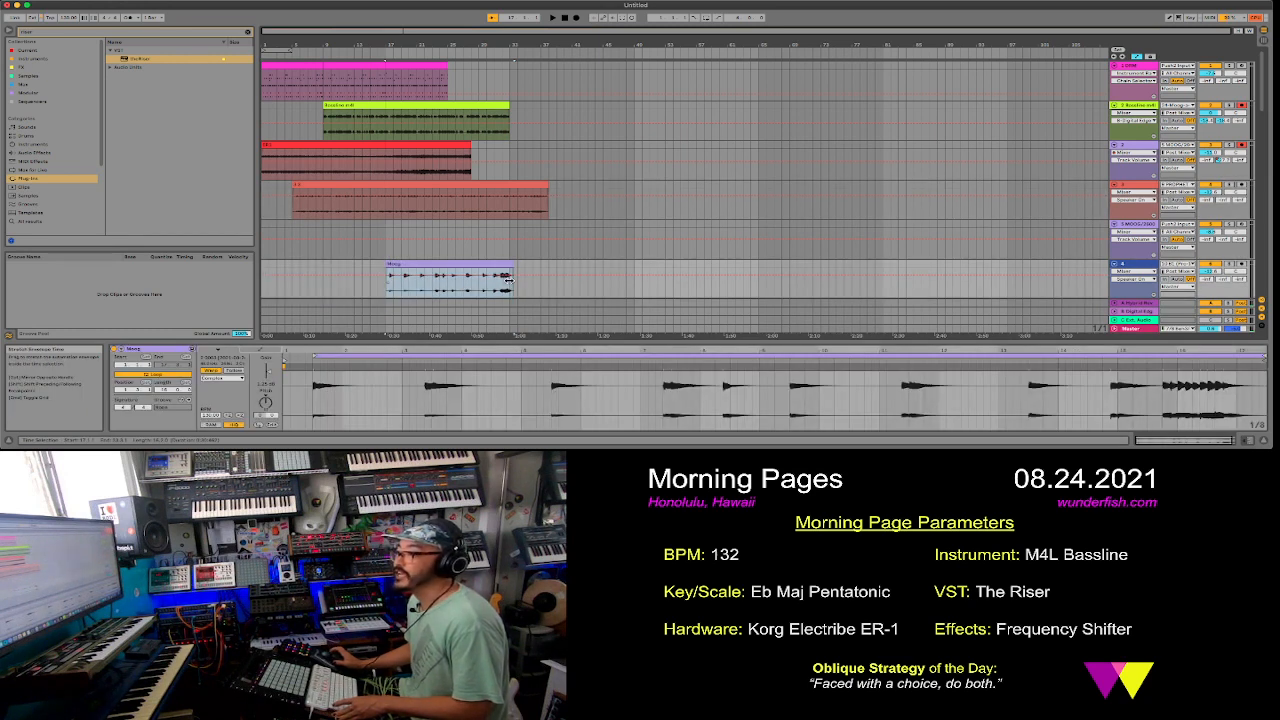
- Delete the empty VST instrument track above the recorded VST audio track
scroll(508, 281, "down", 3)
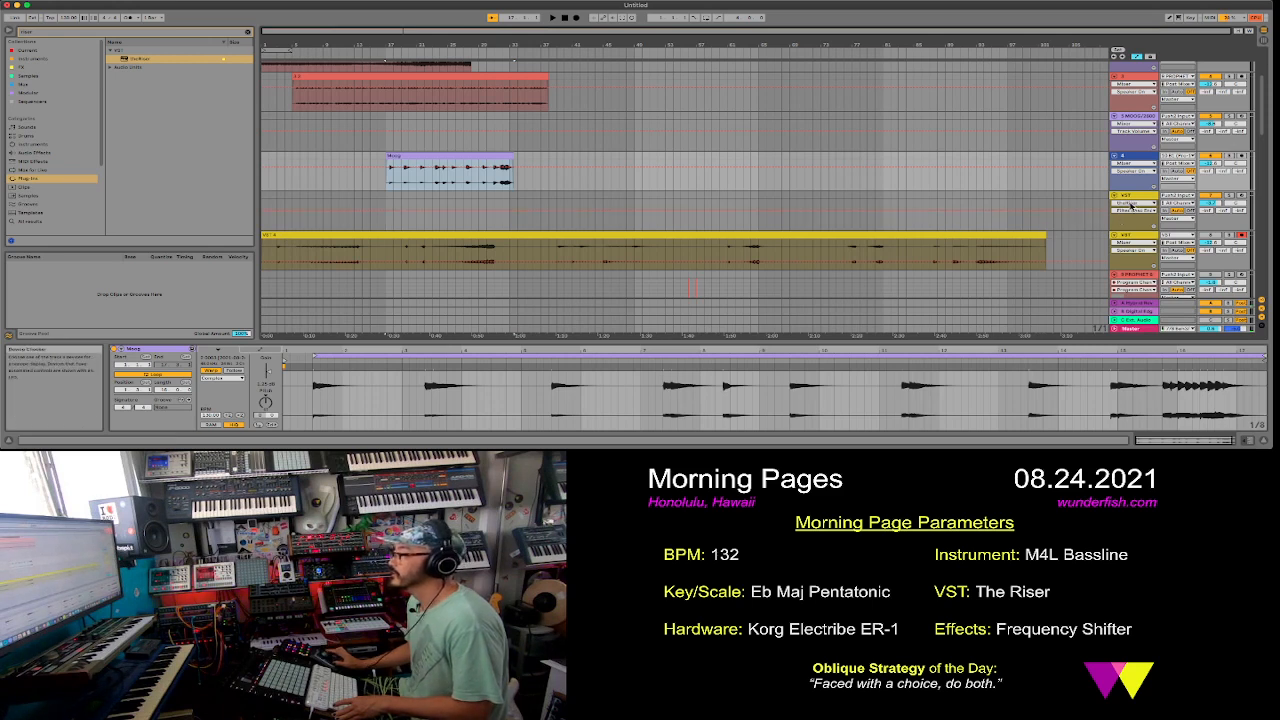
left_click(1131, 199)
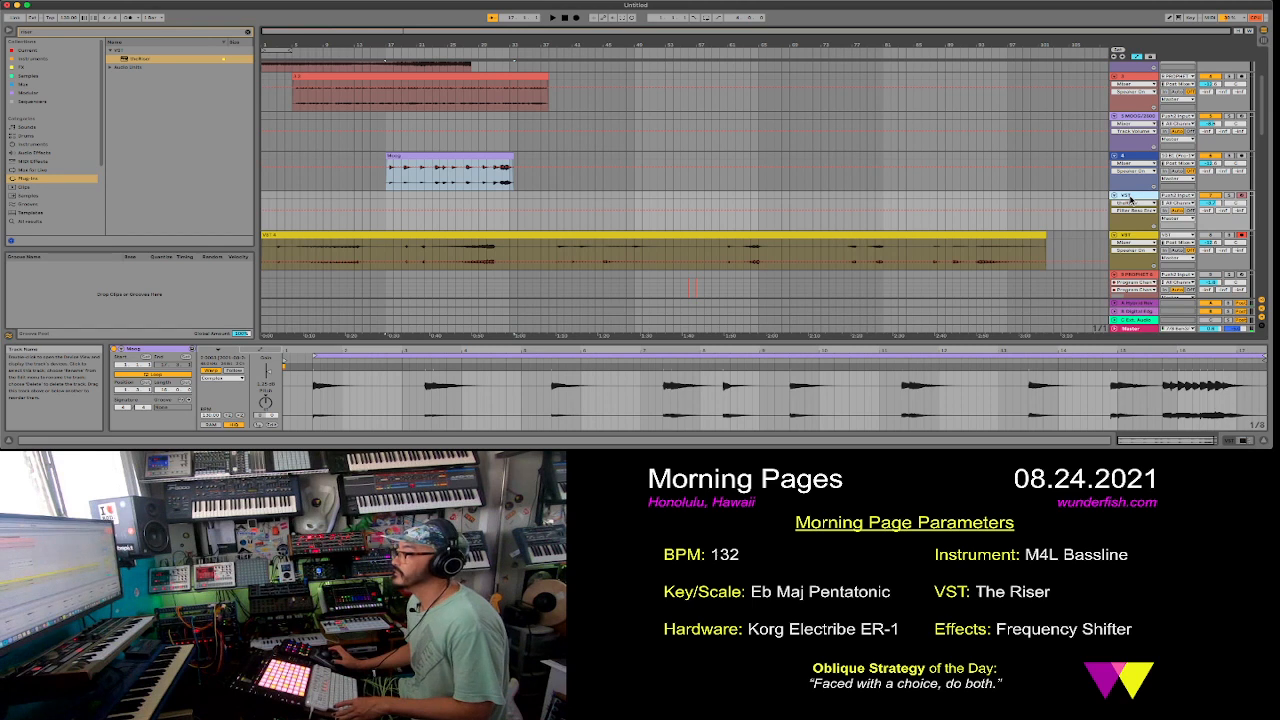
key("Delete")
- Rename the long yellow clip on the VST audio track "Riser"
left_click(899, 193)
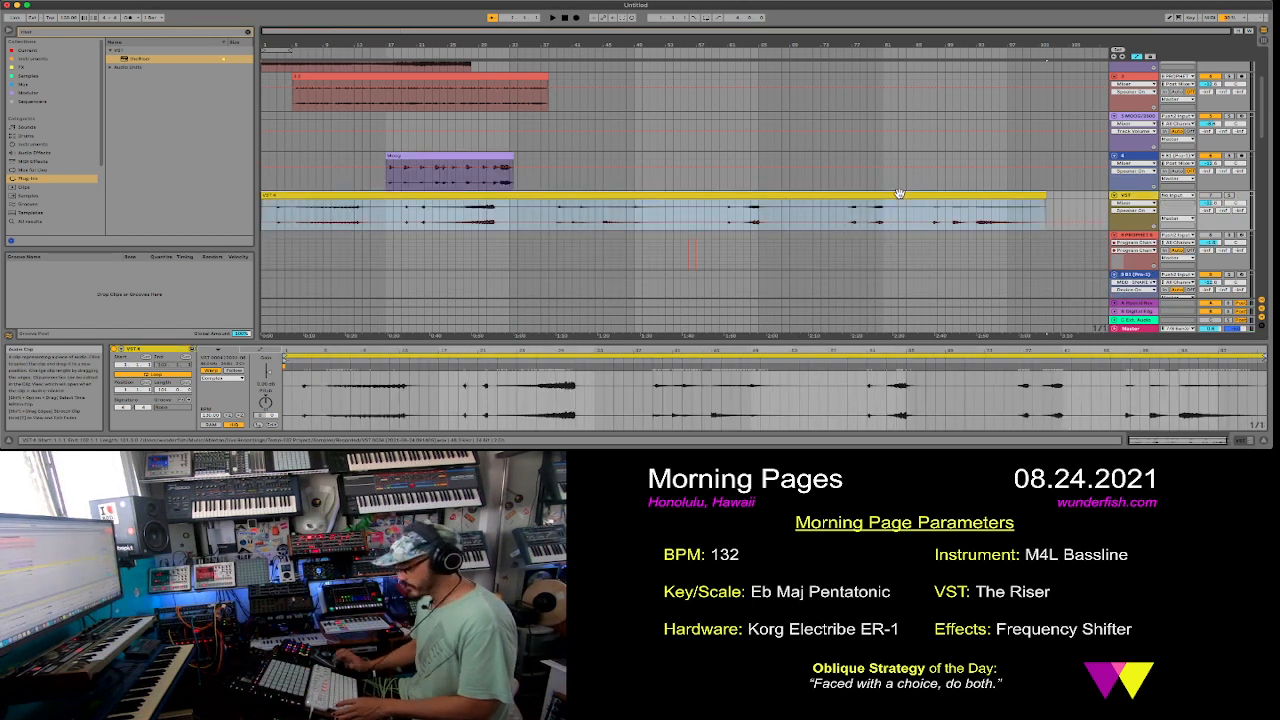
key("super+r")
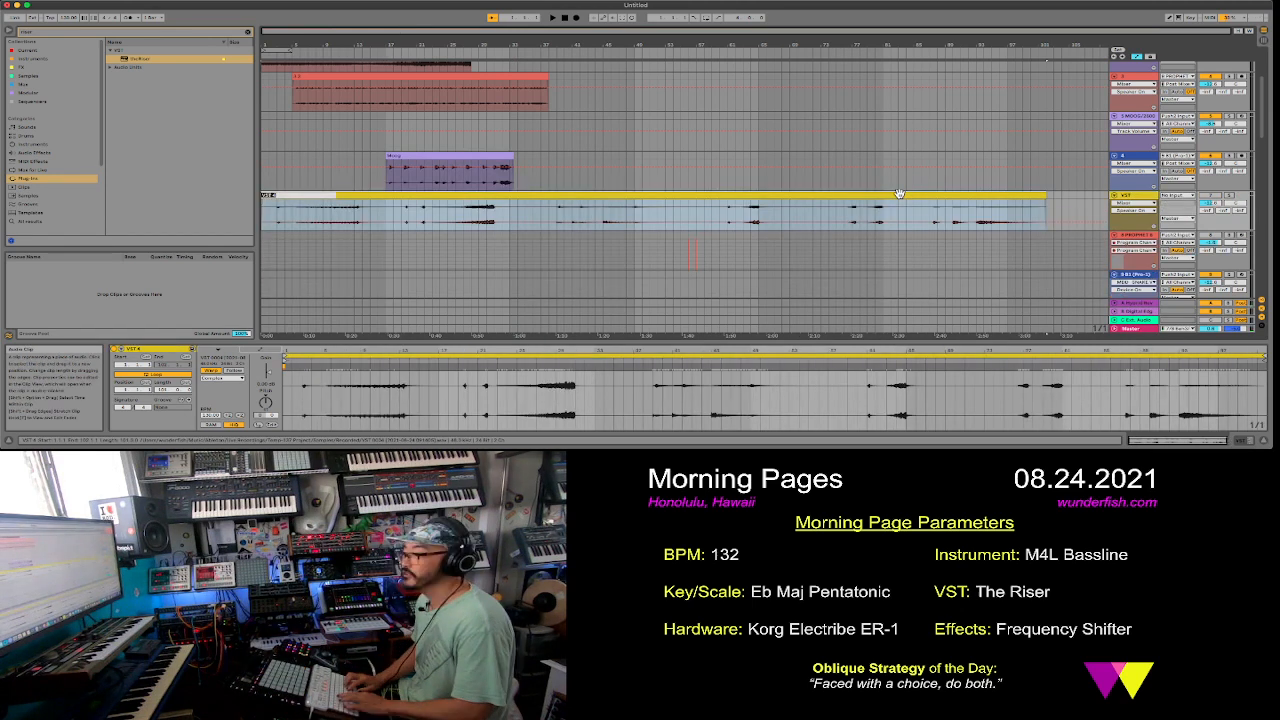
type("Riser")
key("Return")
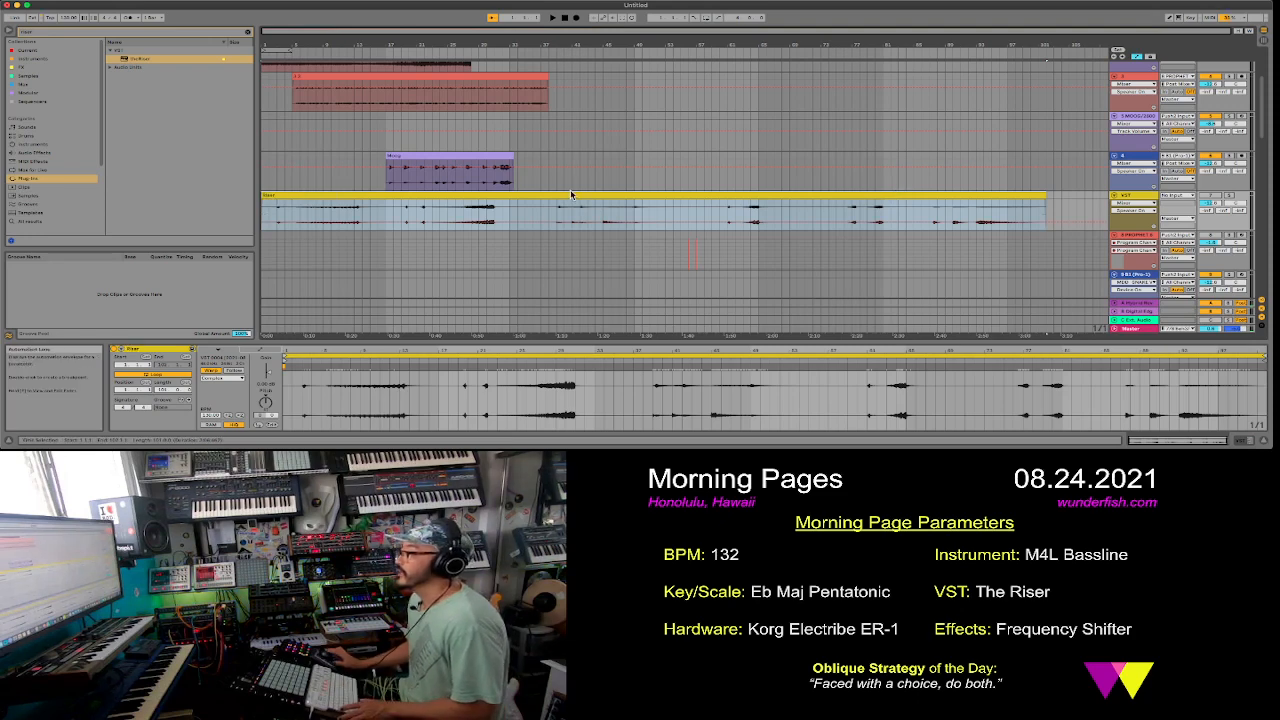
- Collapse the empty Moog instrument track above the Moog audio clip's track
scroll(571, 195, "up", 2)
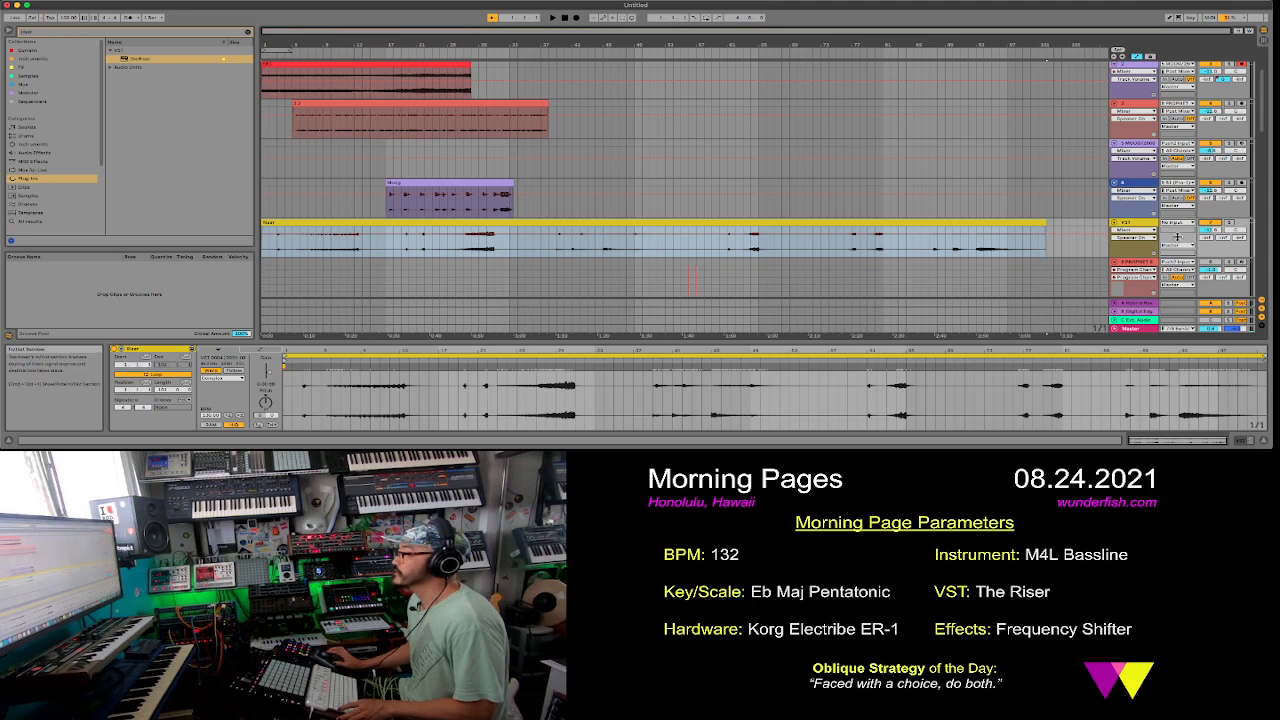
scroll(1135, 218, "up", 1)
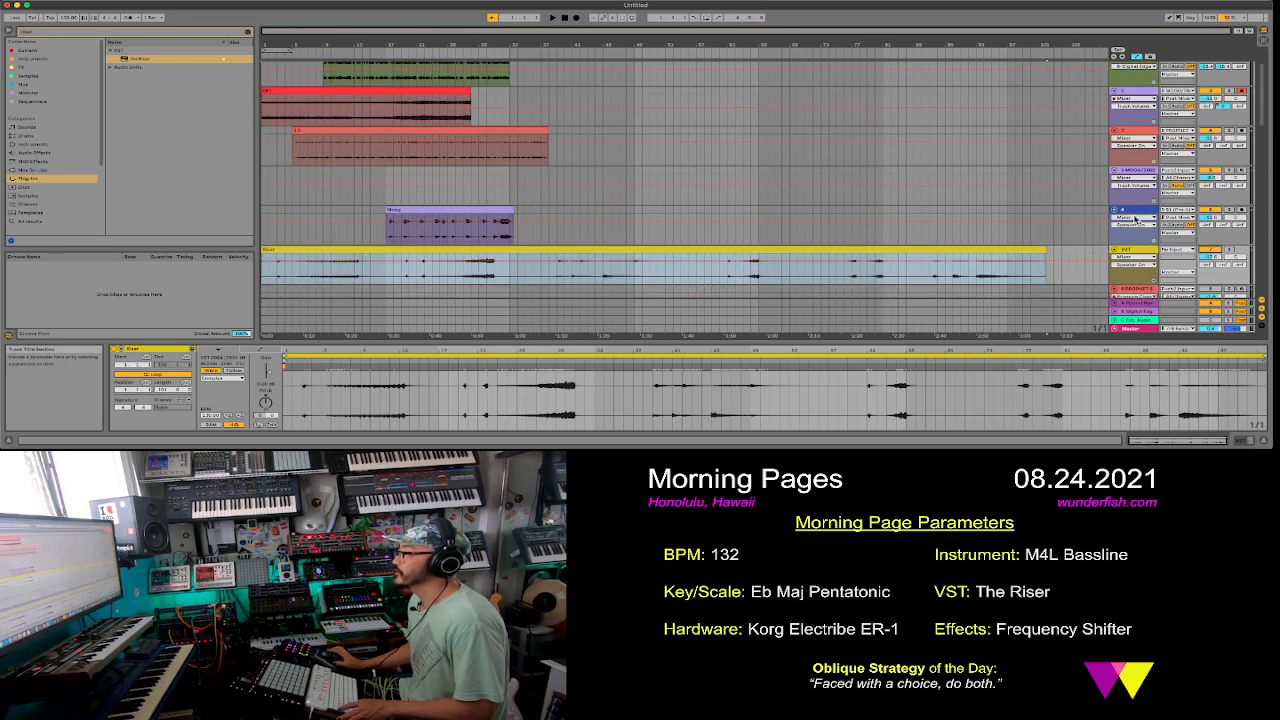
left_click(1128, 174)
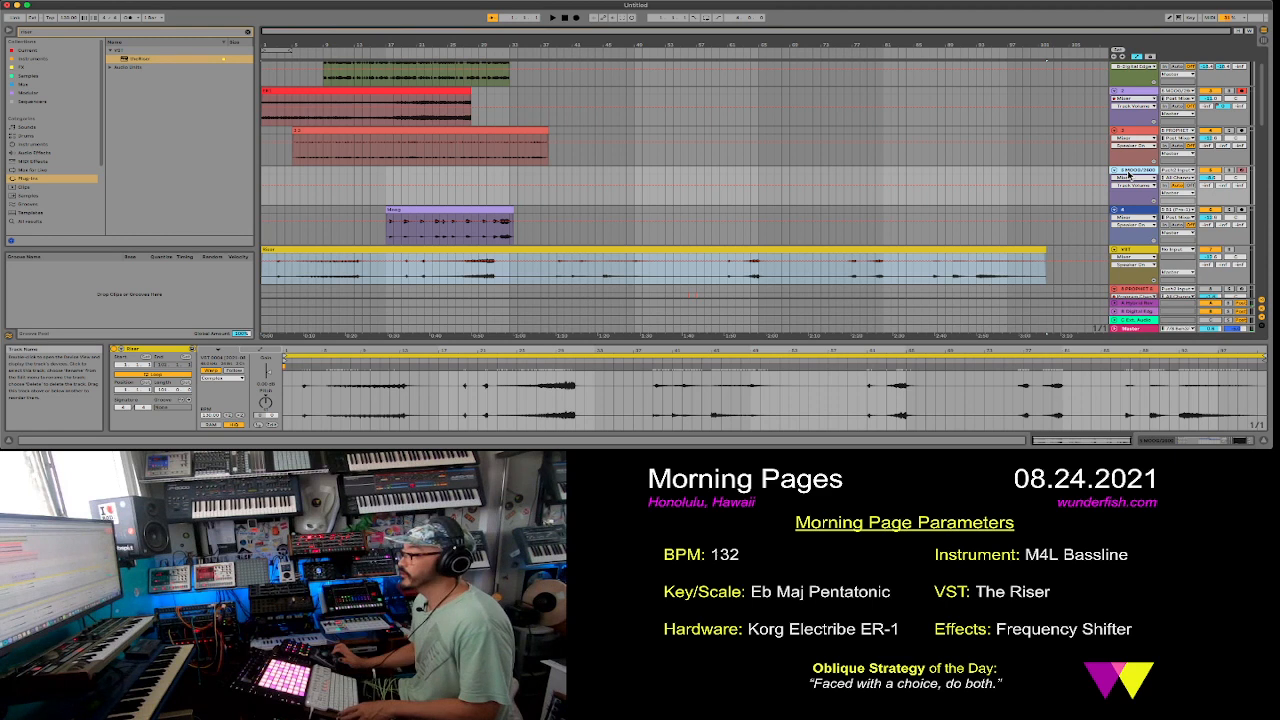
key("Delete")
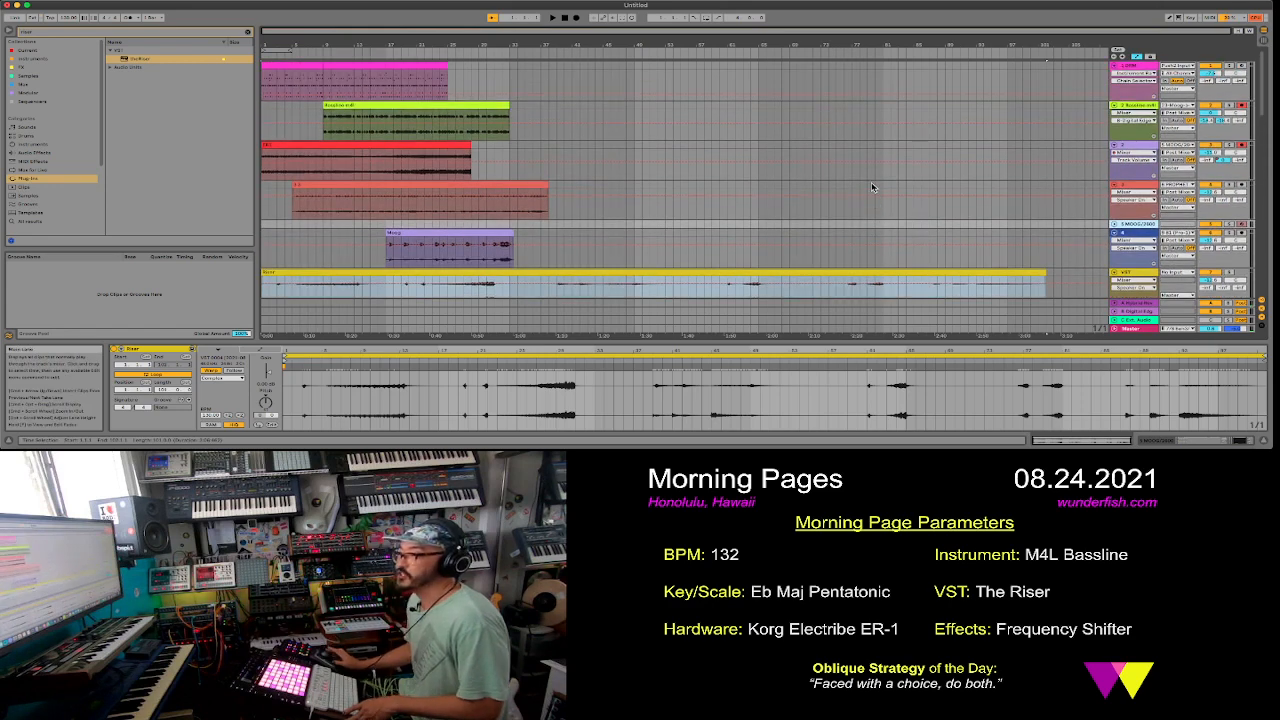
- Open the first drum clip's notes and enlarge the note editor to show every drum row
left_click(278, 64)
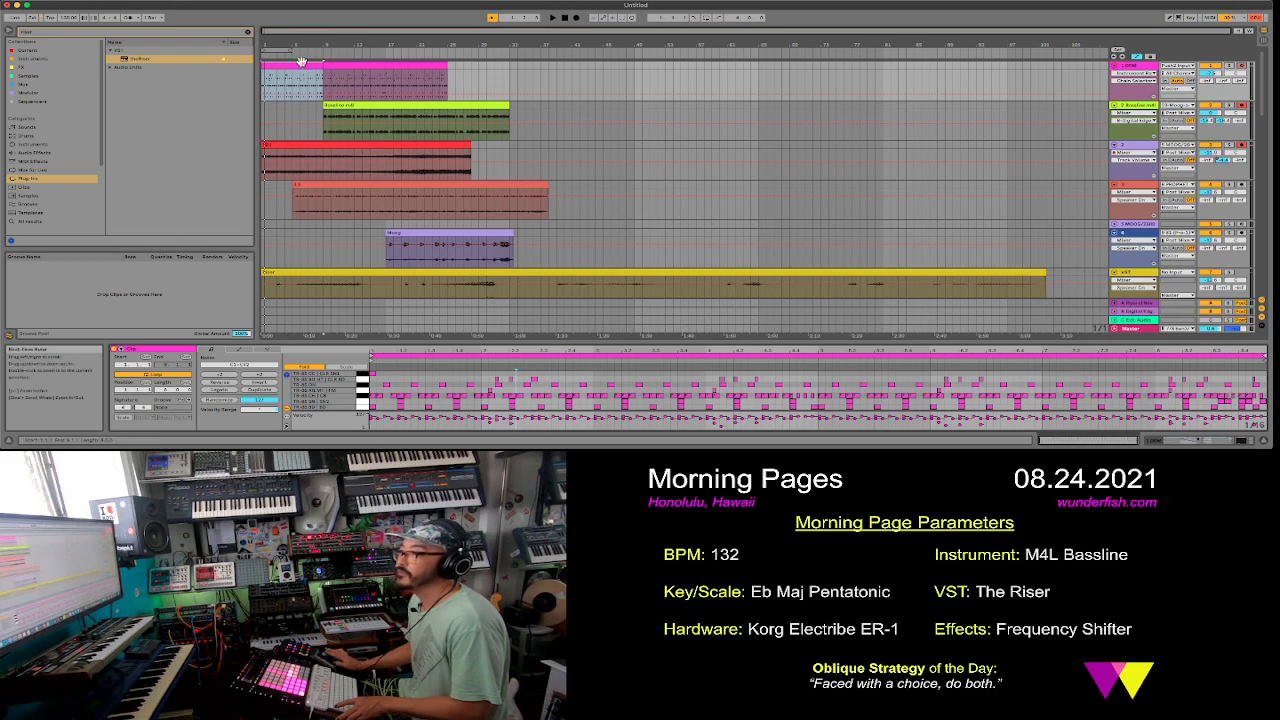
left_click_drag(430, 343, 422, 127)
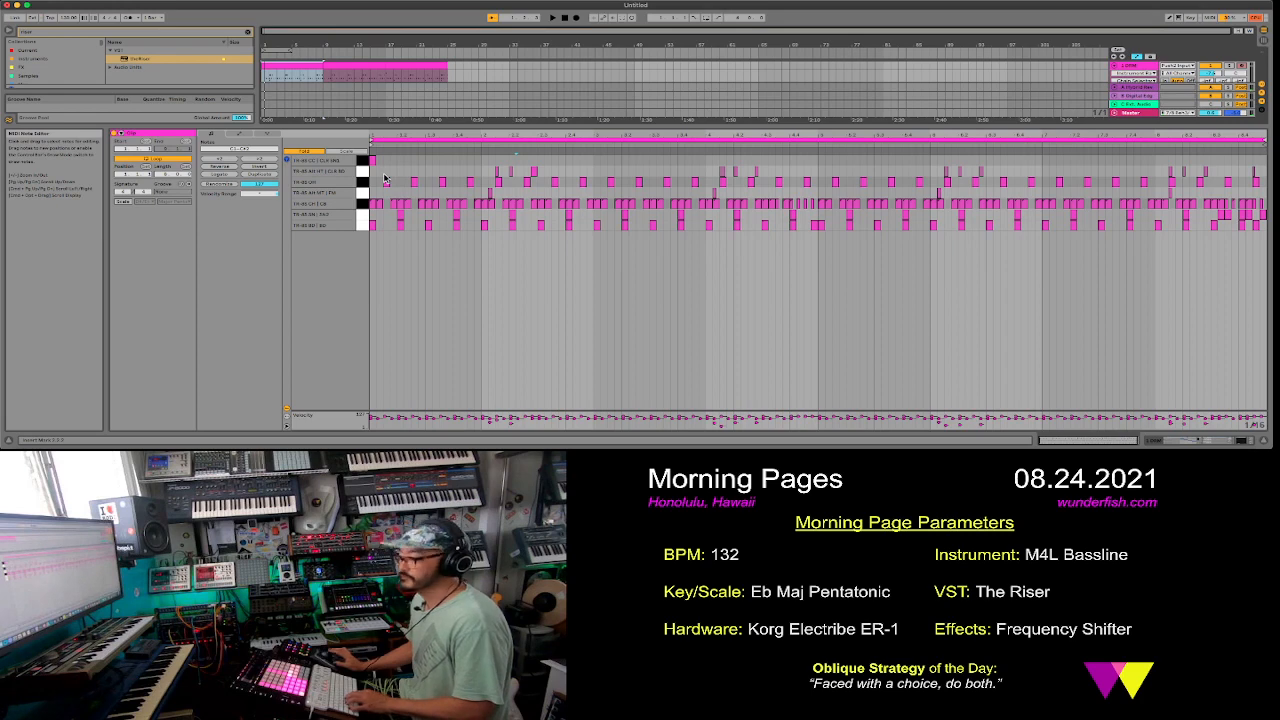
key("super+a")
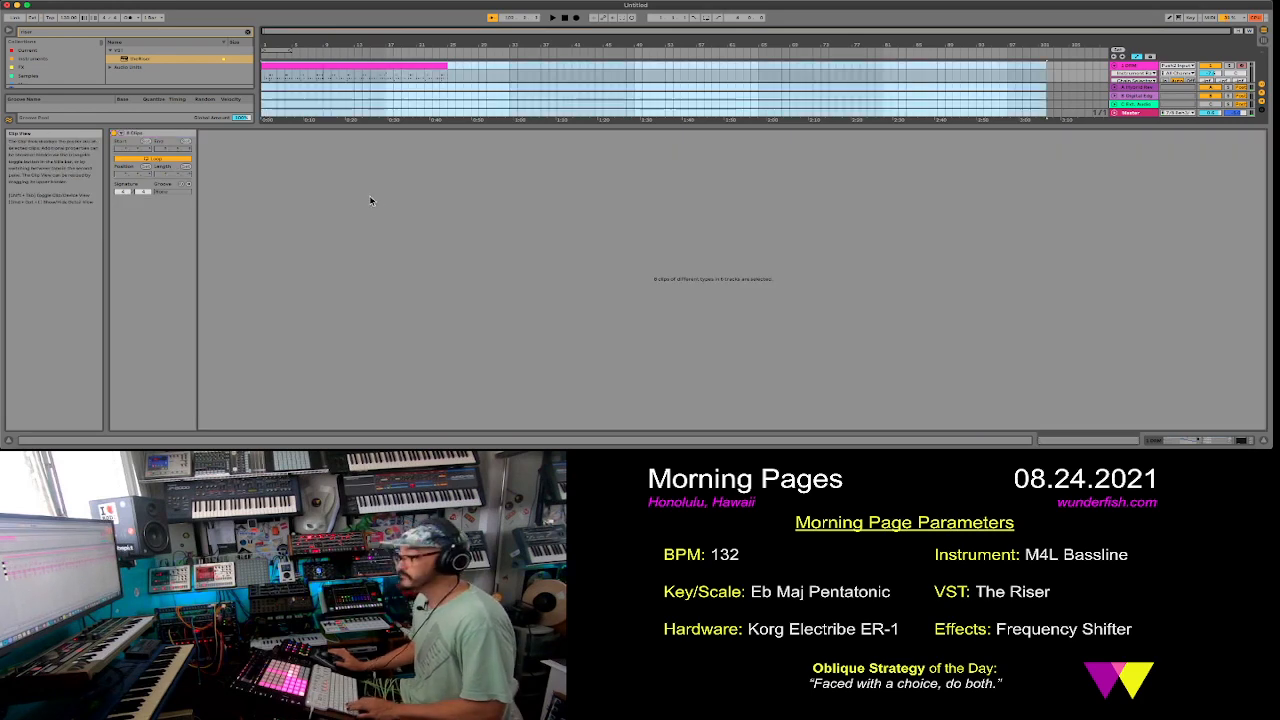
left_click(322, 95)
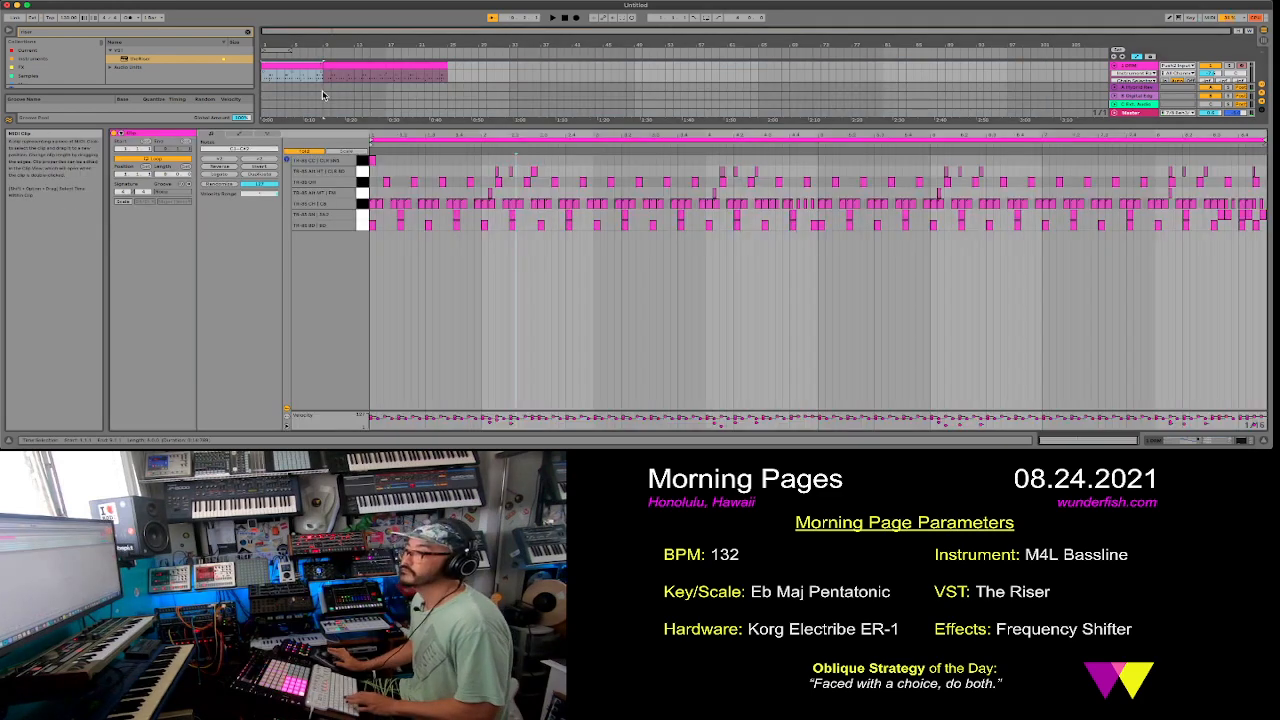
- Deactivate the first drum clip's notes in the two rows above the lowest row and in the third row down, and play it back
left_click(360, 213)
left_click(362, 203, "shift")
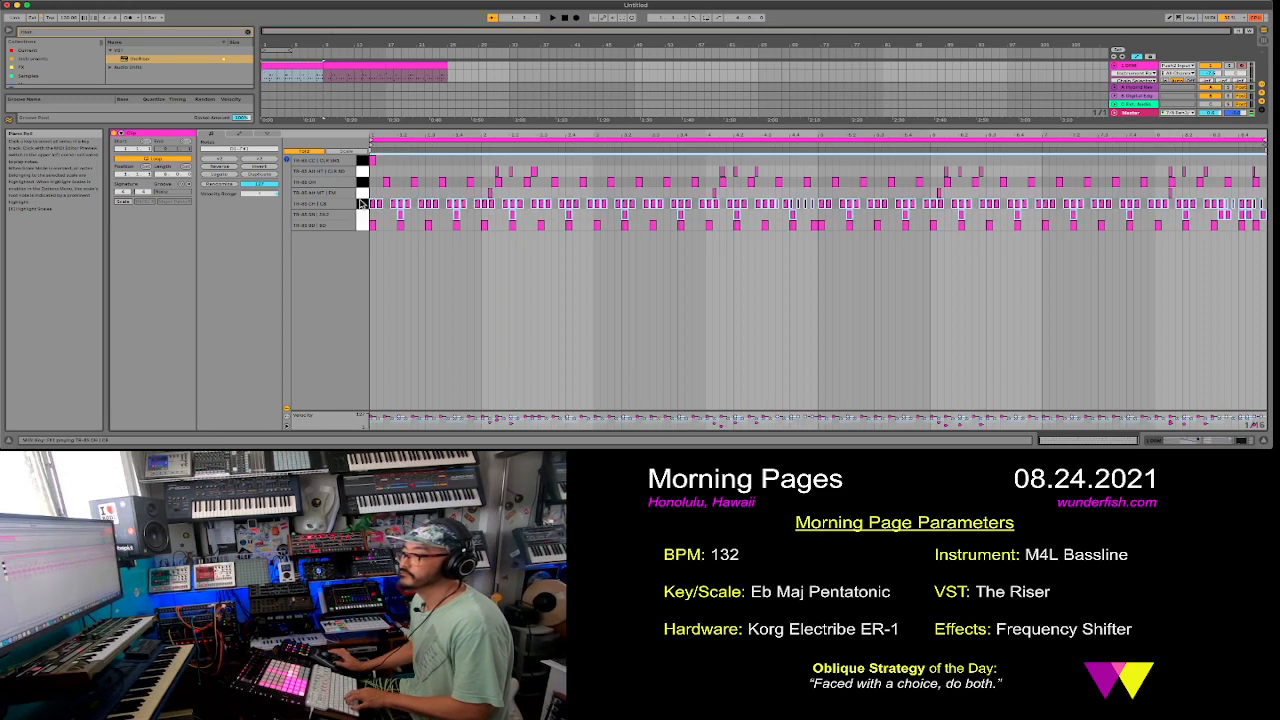
left_click(363, 184)
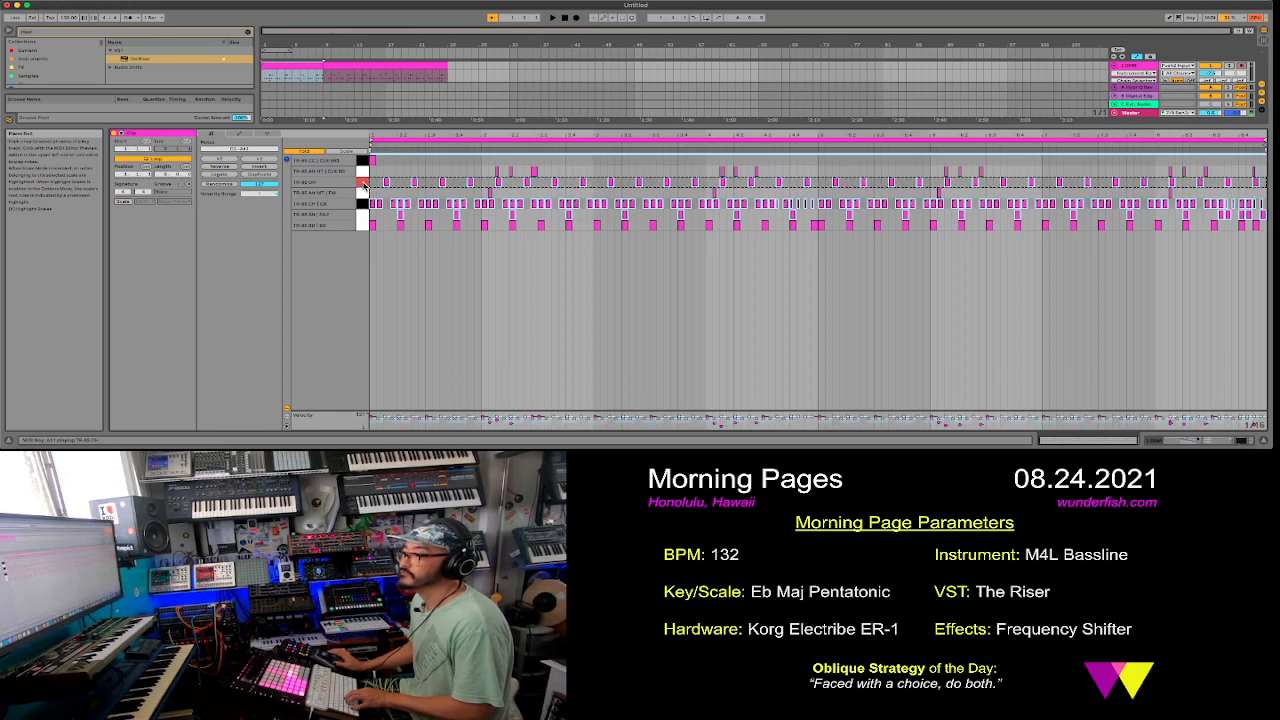
left_click(364, 168)
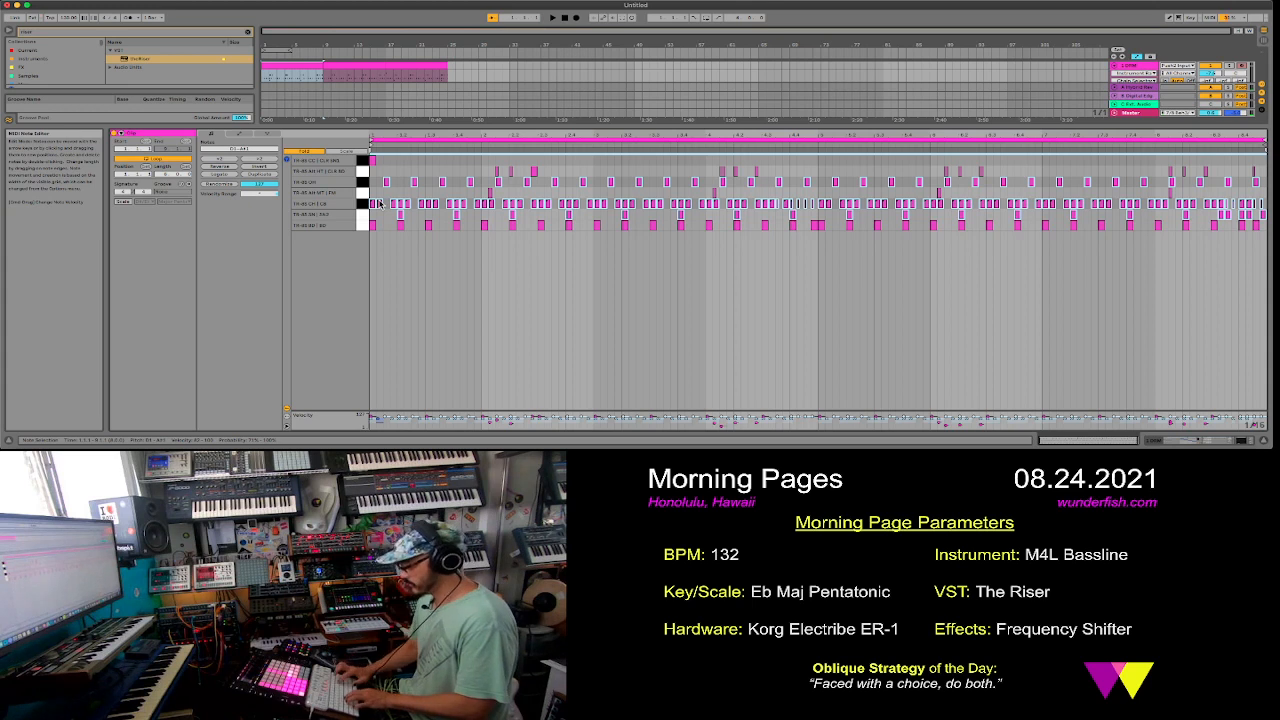
key("0")
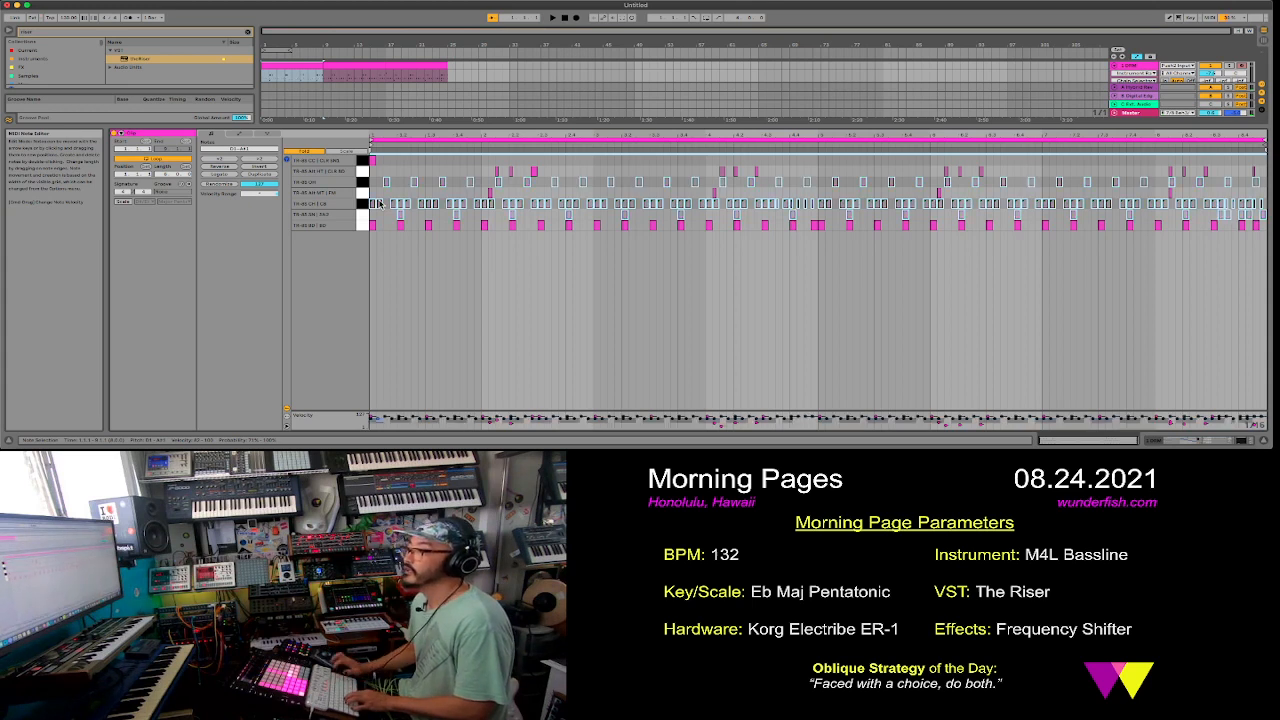
key("space")
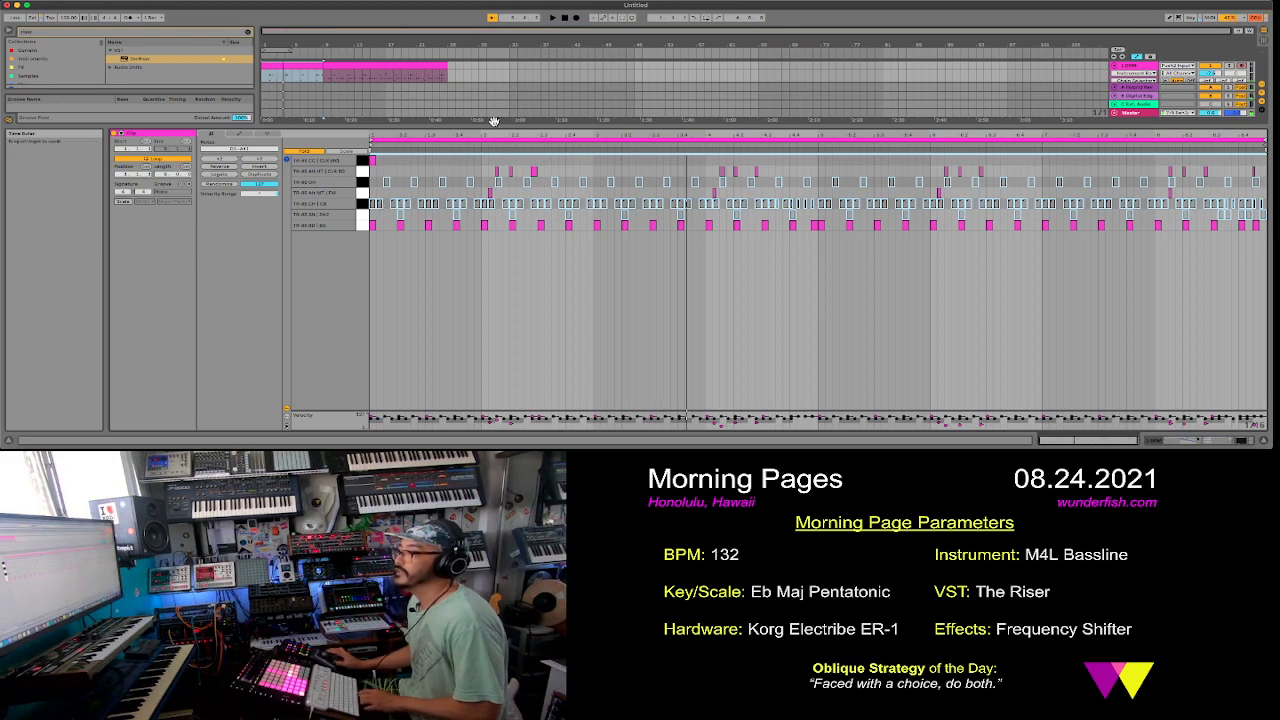
- Hide the clip editor and split the Riser clip at about bars 5, 14, 19, 21 and 23
key("ctrl+alt+l")
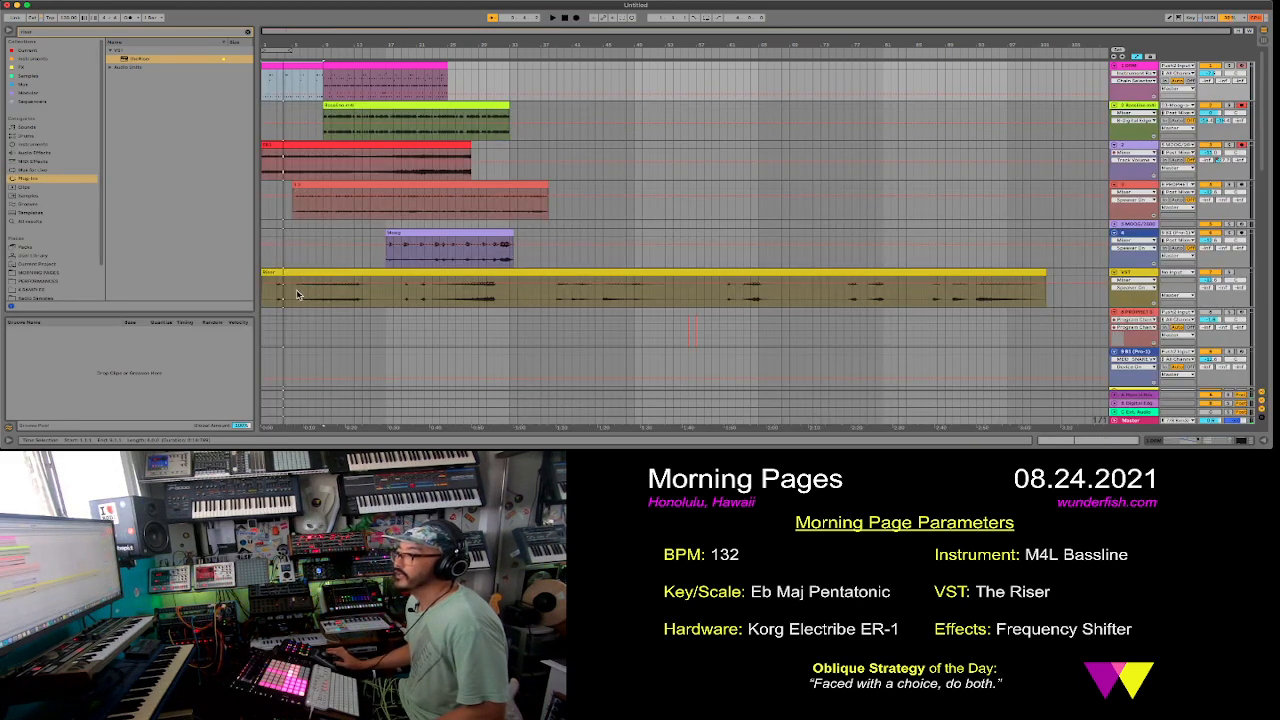
left_click(293, 295)
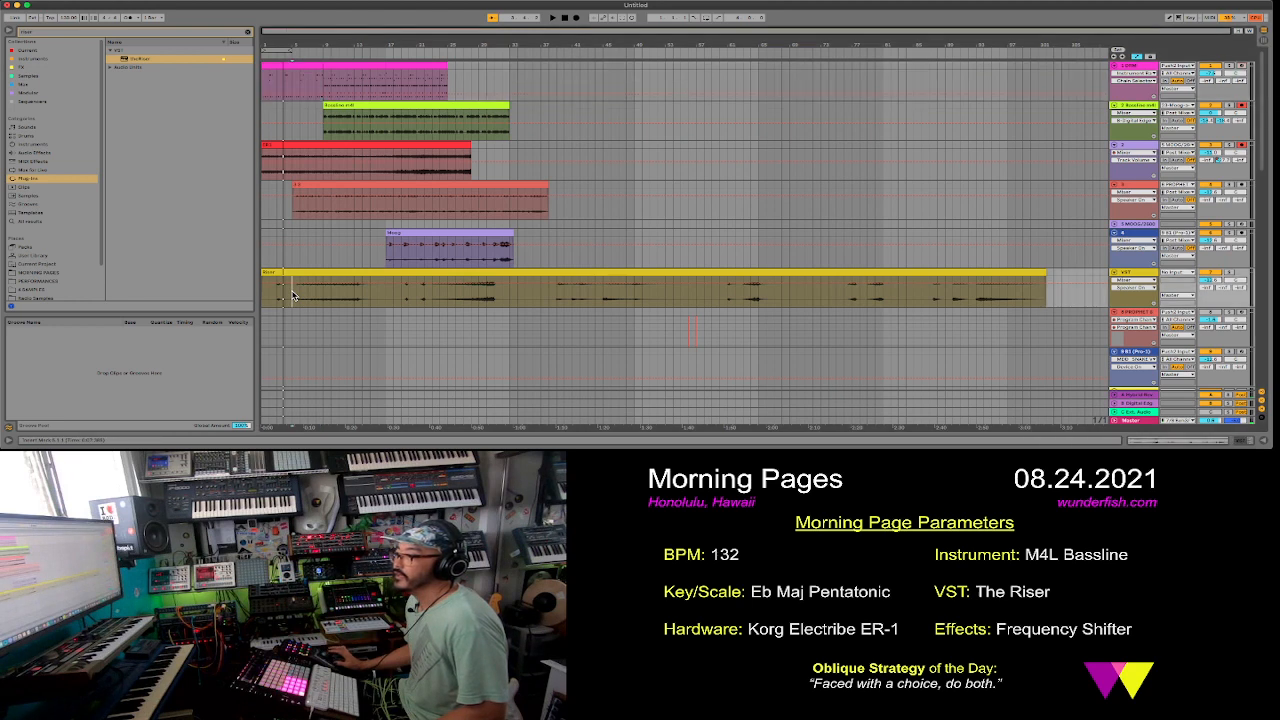
key("super+e")
left_click(363, 298)
key("super+e")
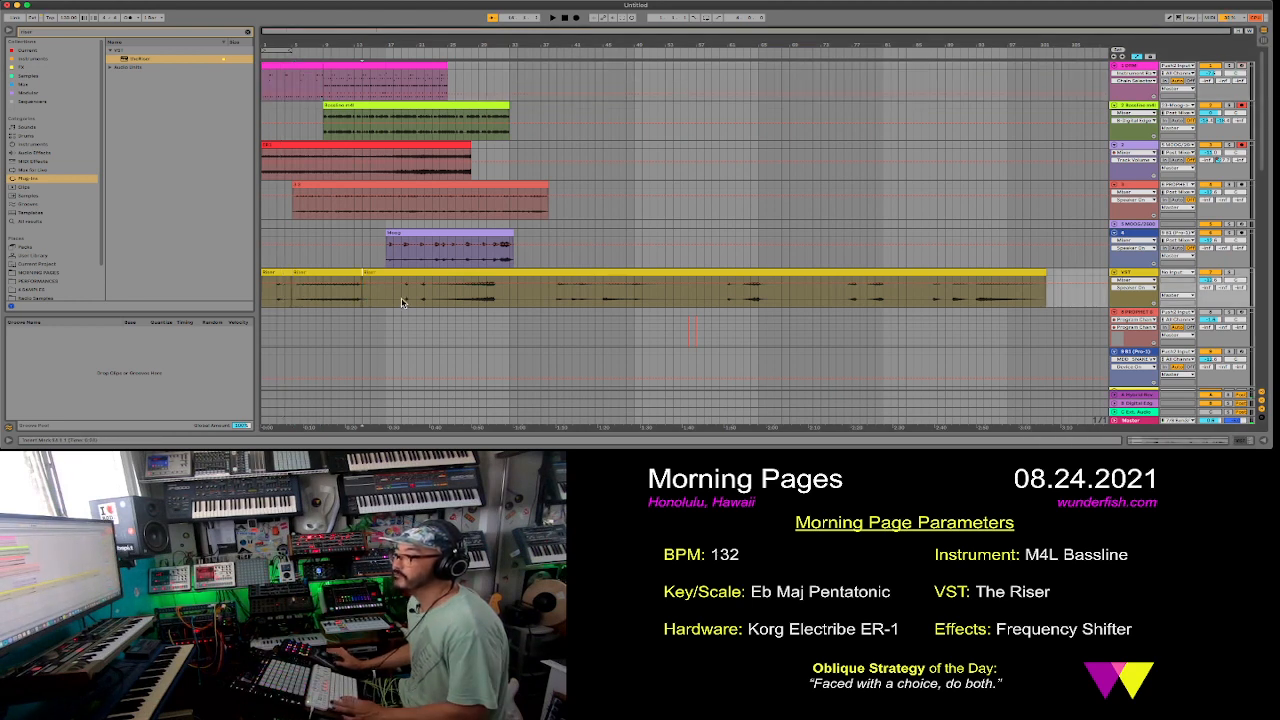
left_click(402, 301)
key("super+e")
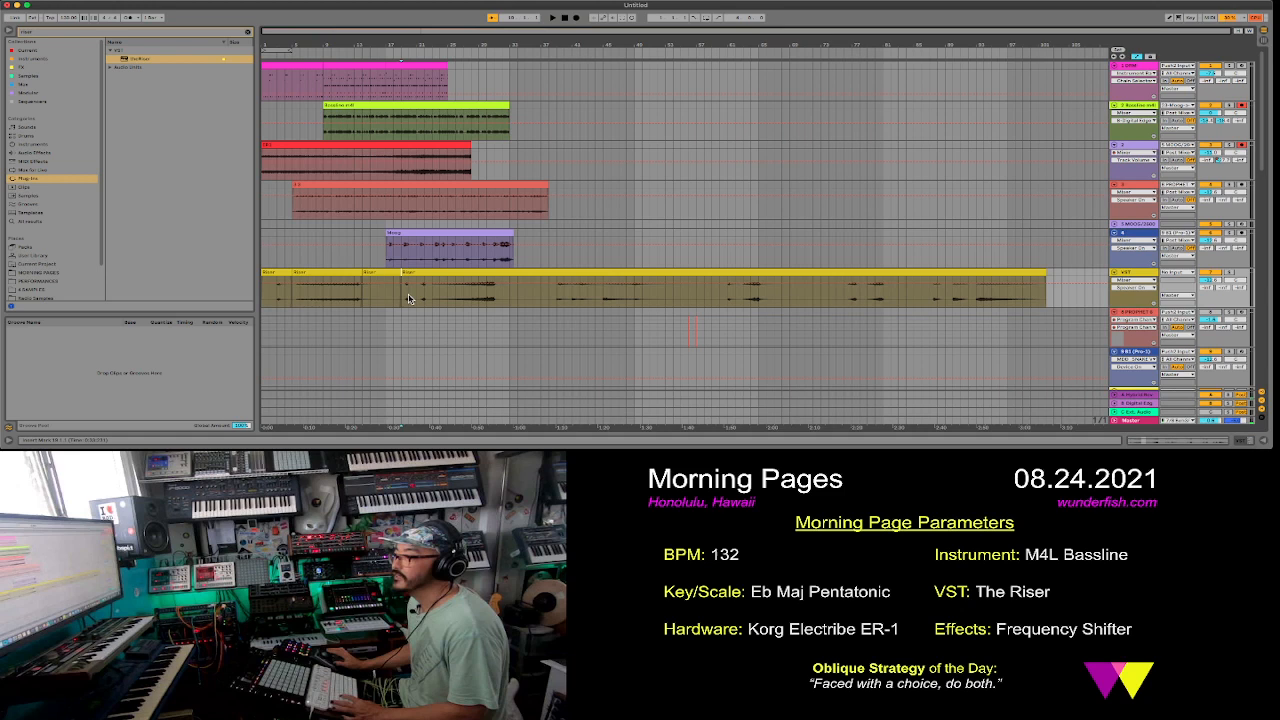
left_click(417, 297)
key("super+e")
left_click(432, 297)
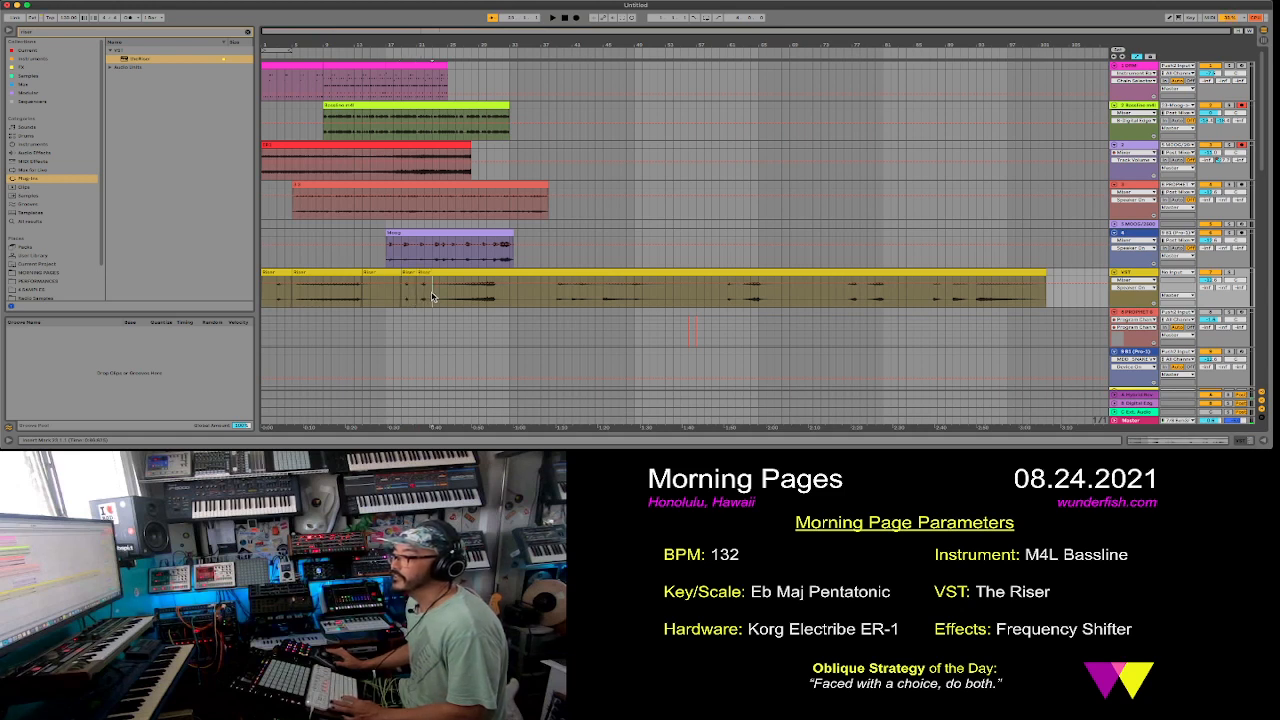
key("super+e")
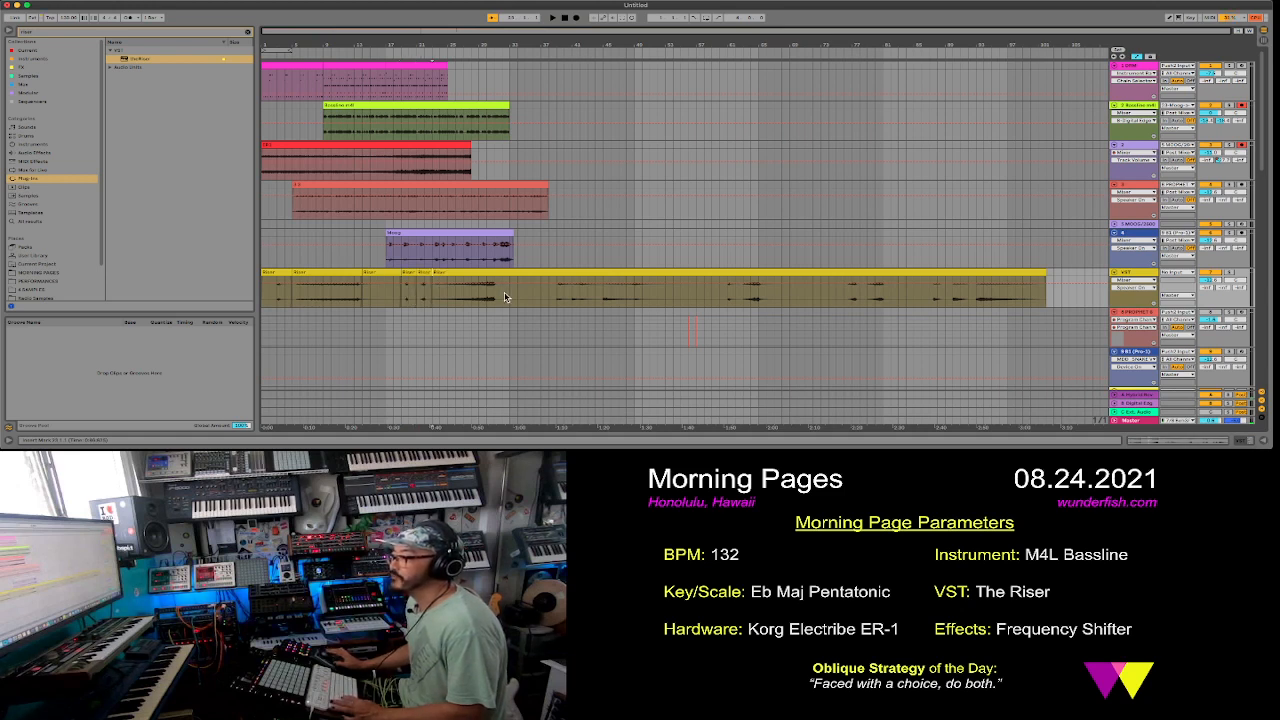
- Split the remaining long Riser clip at about bars 32, 39 and 41
left_click(505, 297)
key("super+e")
left_click(557, 297)
key("super+e")
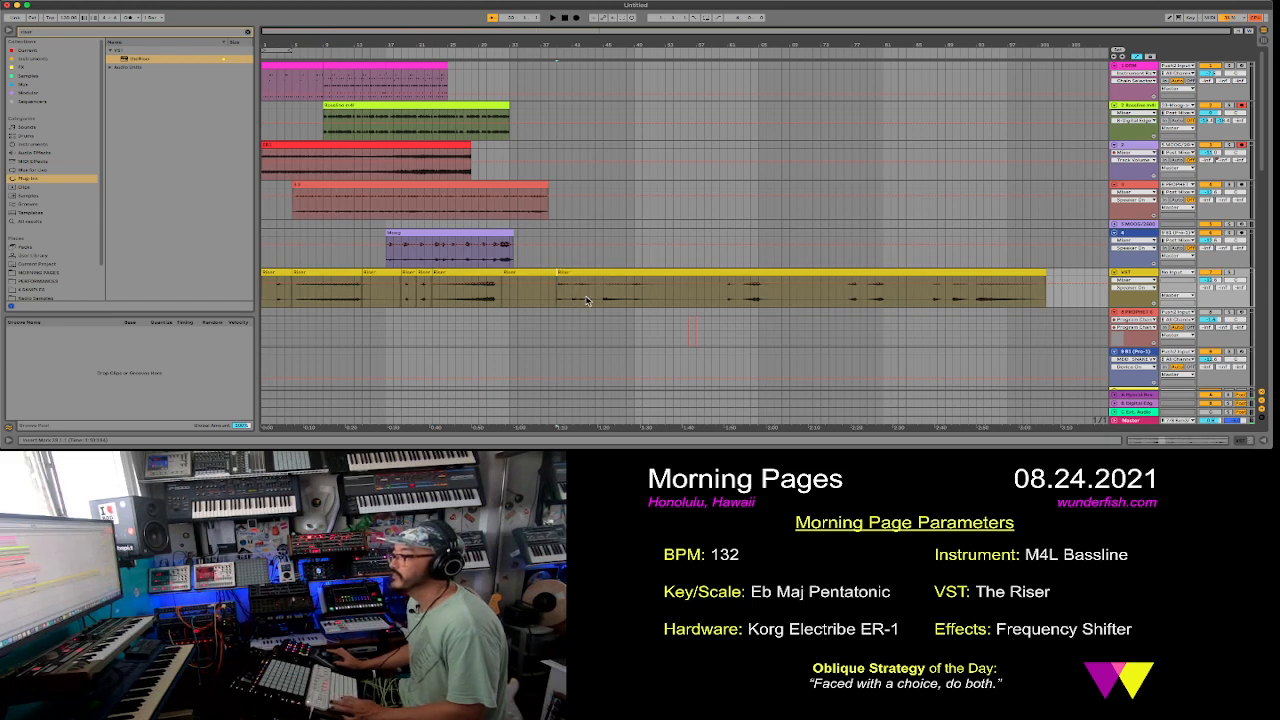
left_click(573, 297)
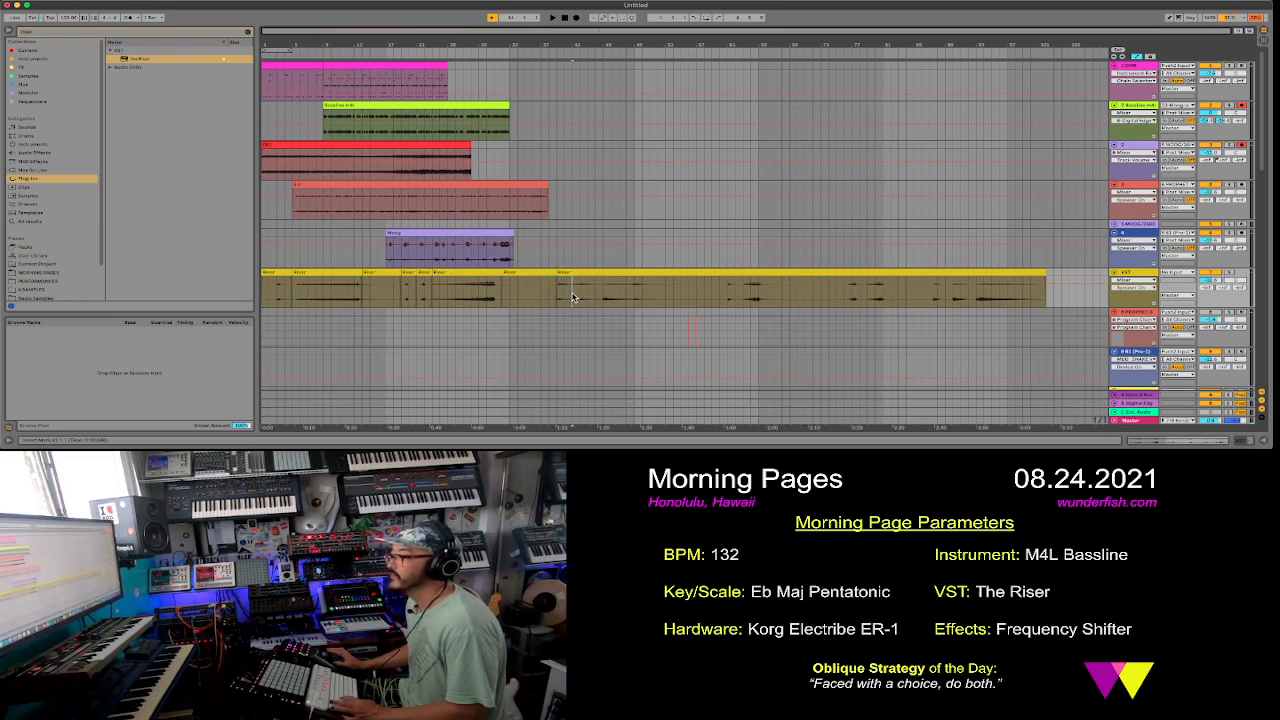
key("super+e")
left_click_drag(572, 297, 610, 298)
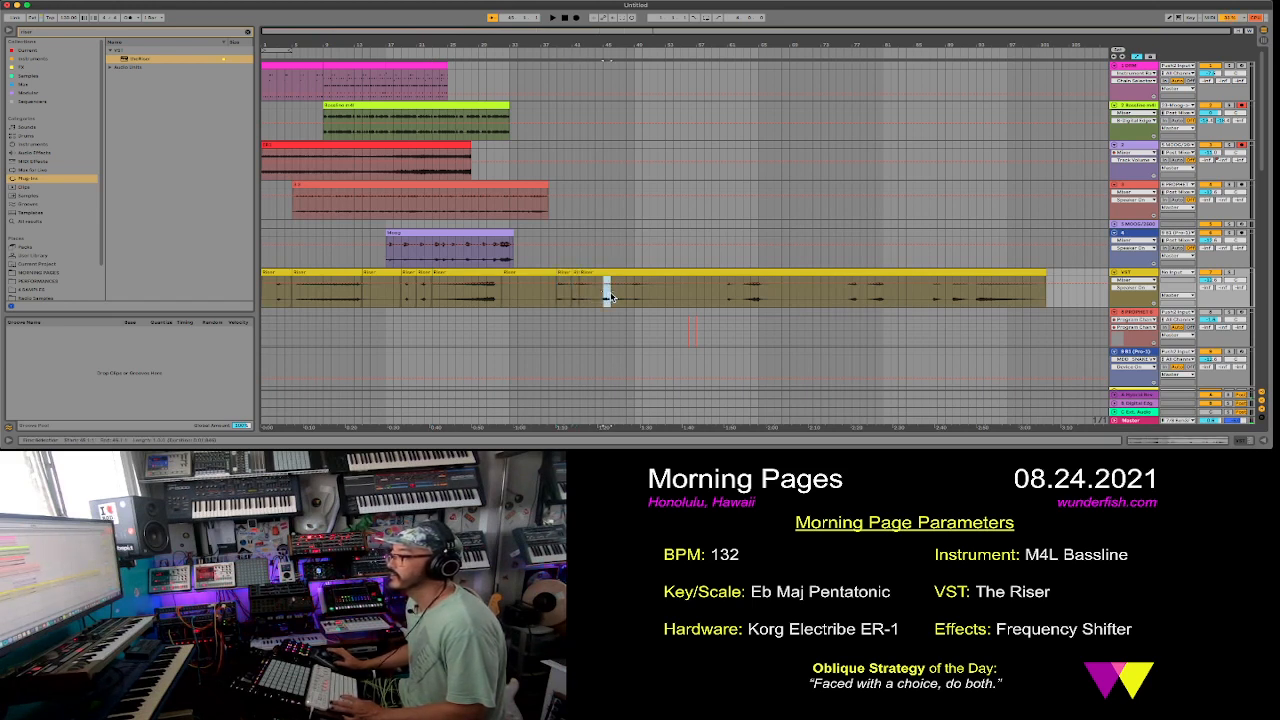
key("super+e")
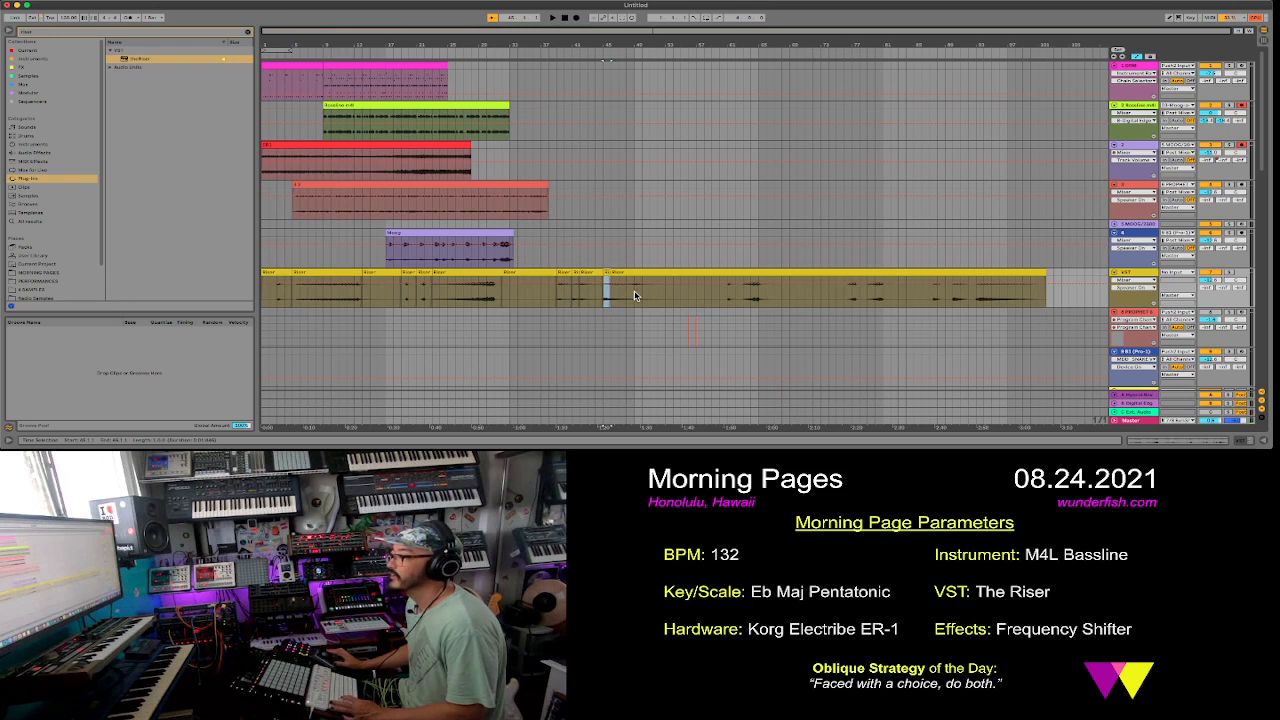
key("super+z")
- Split the rest of the Riser clip at about bars 45, 49, 61 and 66
left_click(603, 301)
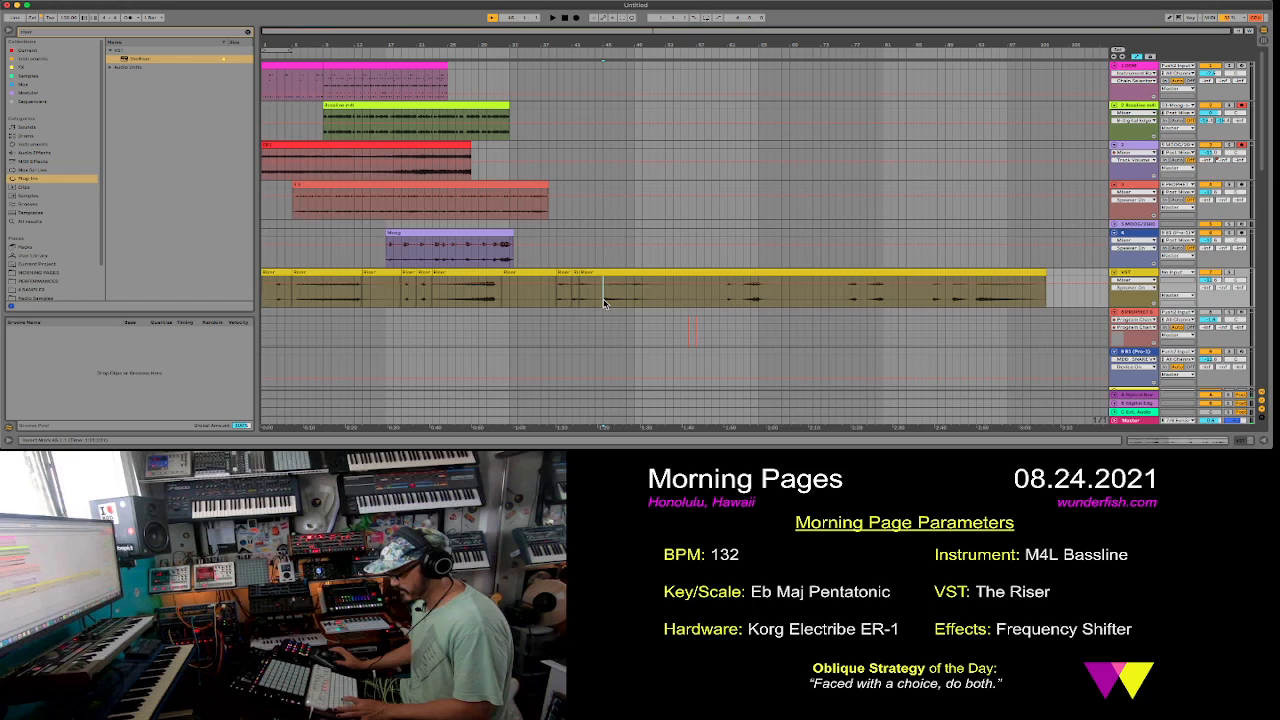
key("super+e")
left_click(635, 299)
key("super+e")
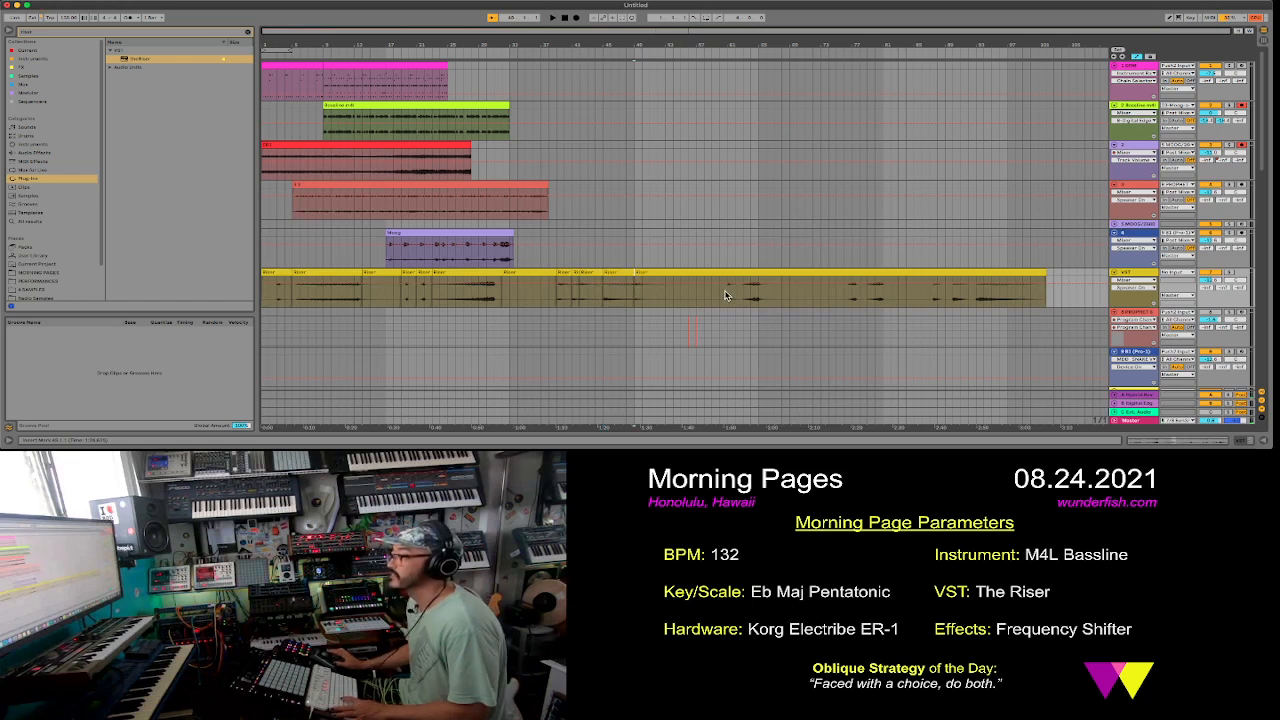
left_click(727, 295)
key("super+e")
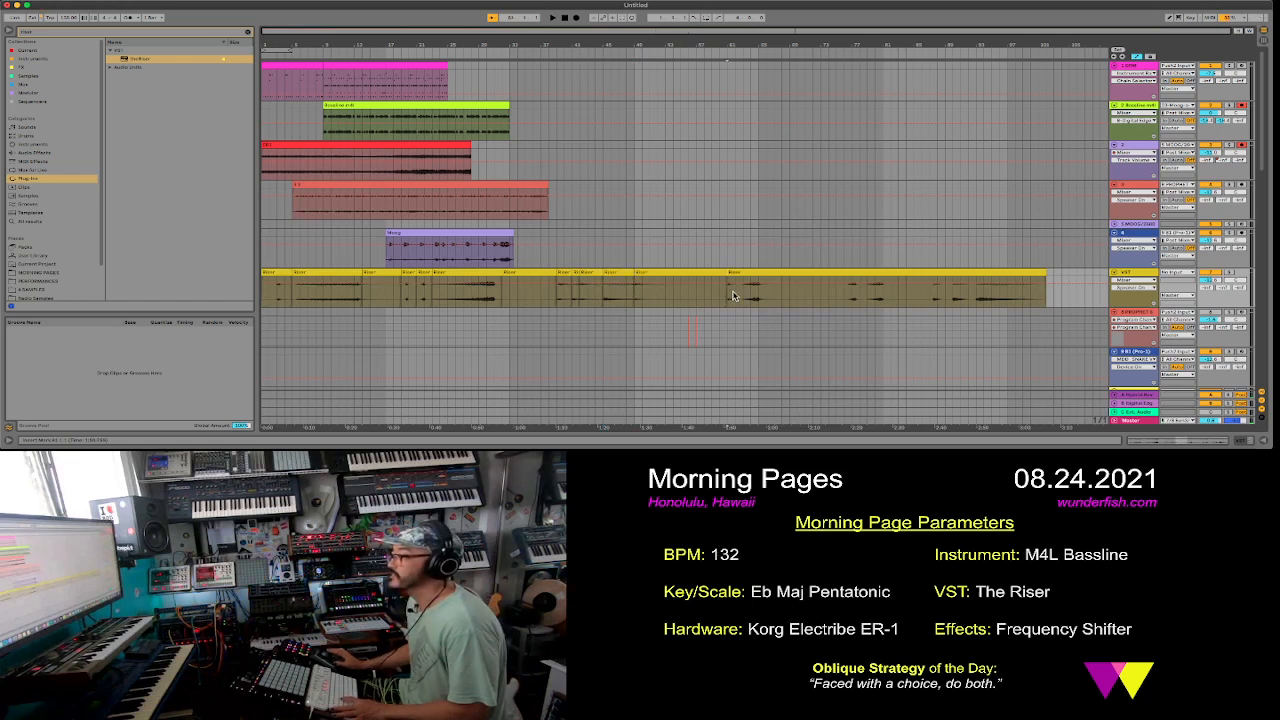
left_click(767, 295)
key("super+e")
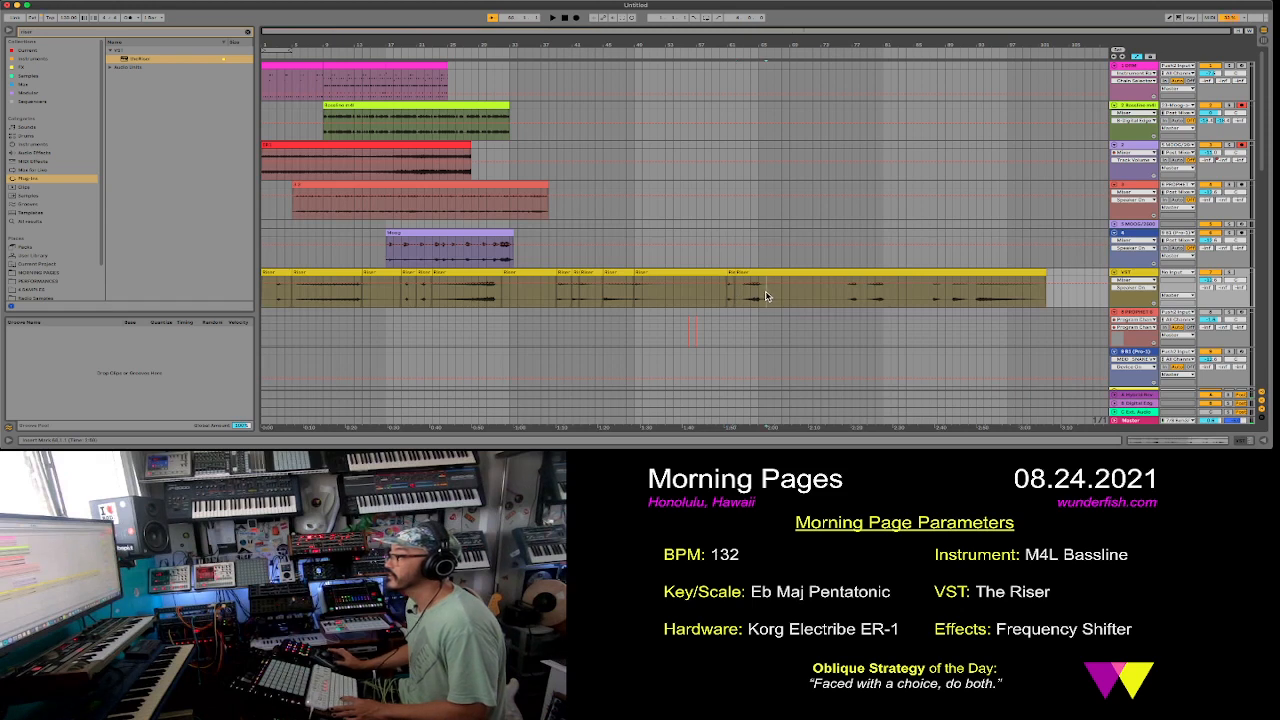
- Split the last long Riser clip at about bars 75, 78 and 82
left_click(841, 297)
key("super+e")
left_click(861, 296)
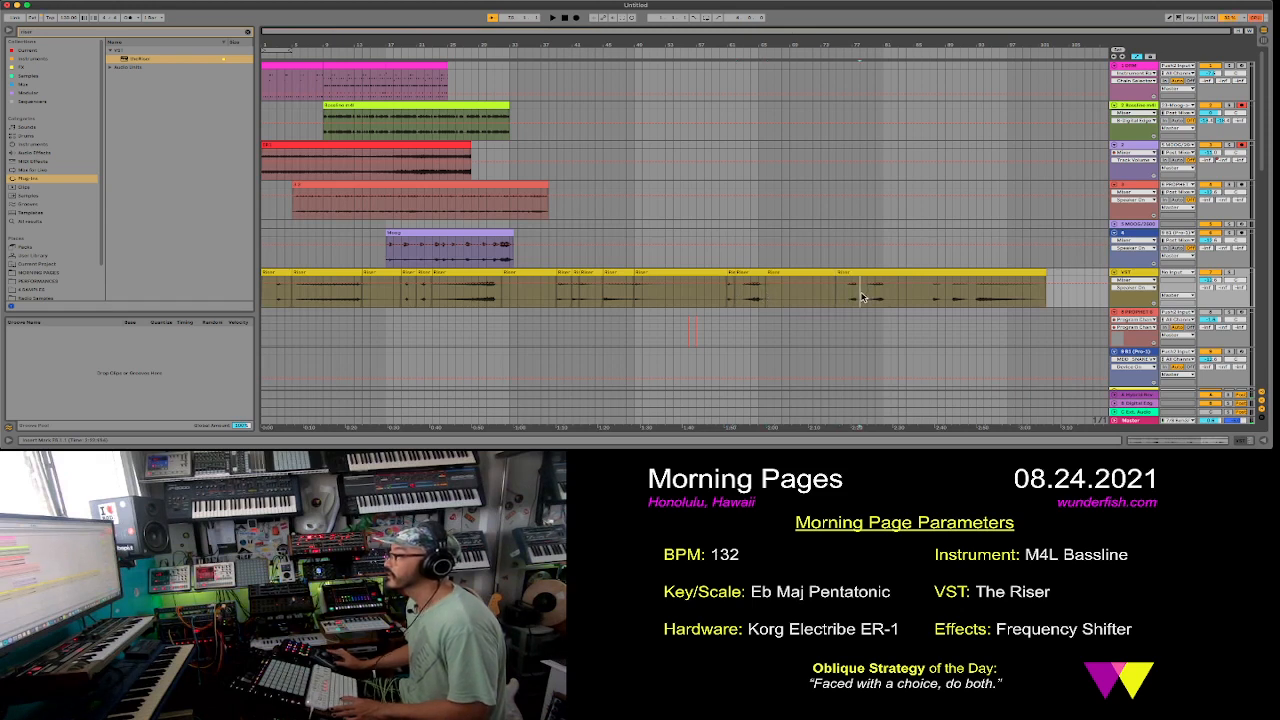
key("super+e")
left_click(889, 296)
key("super+e")
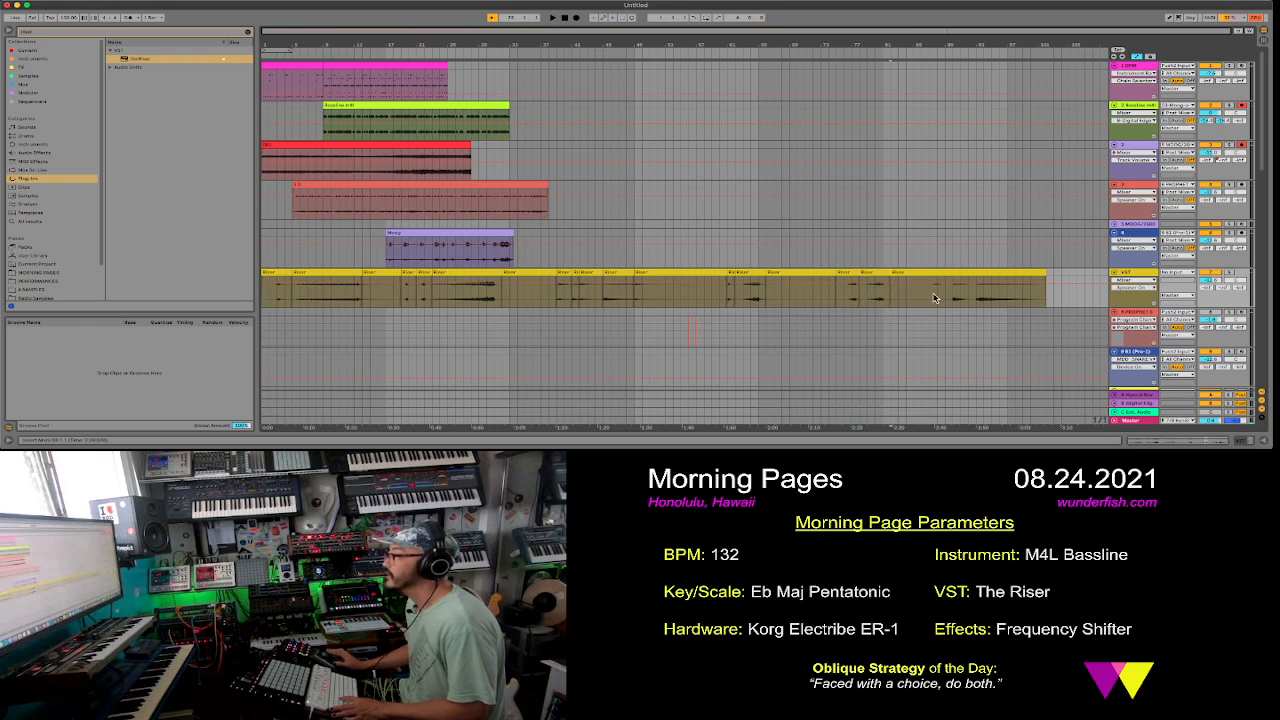
- Split the last long Riser clip at about bars 87, 89 and 93
left_click(931, 297)
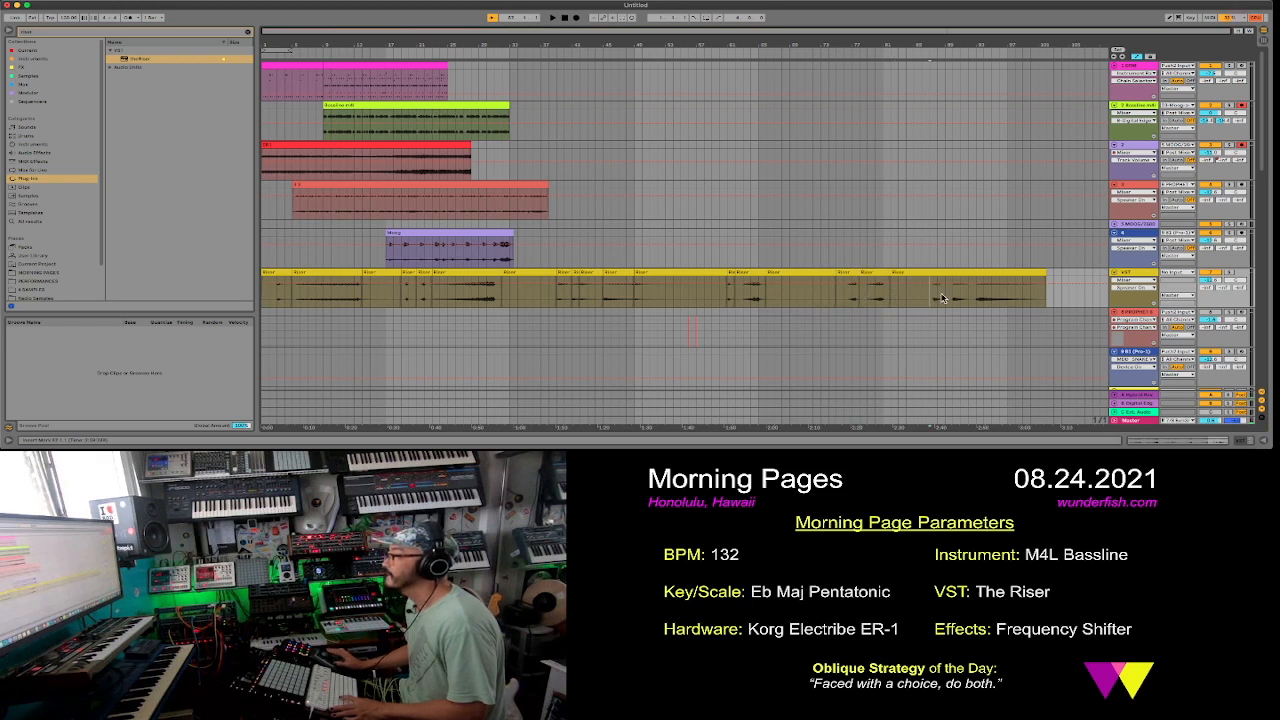
key("super+e")
left_click(947, 297)
key("super+e")
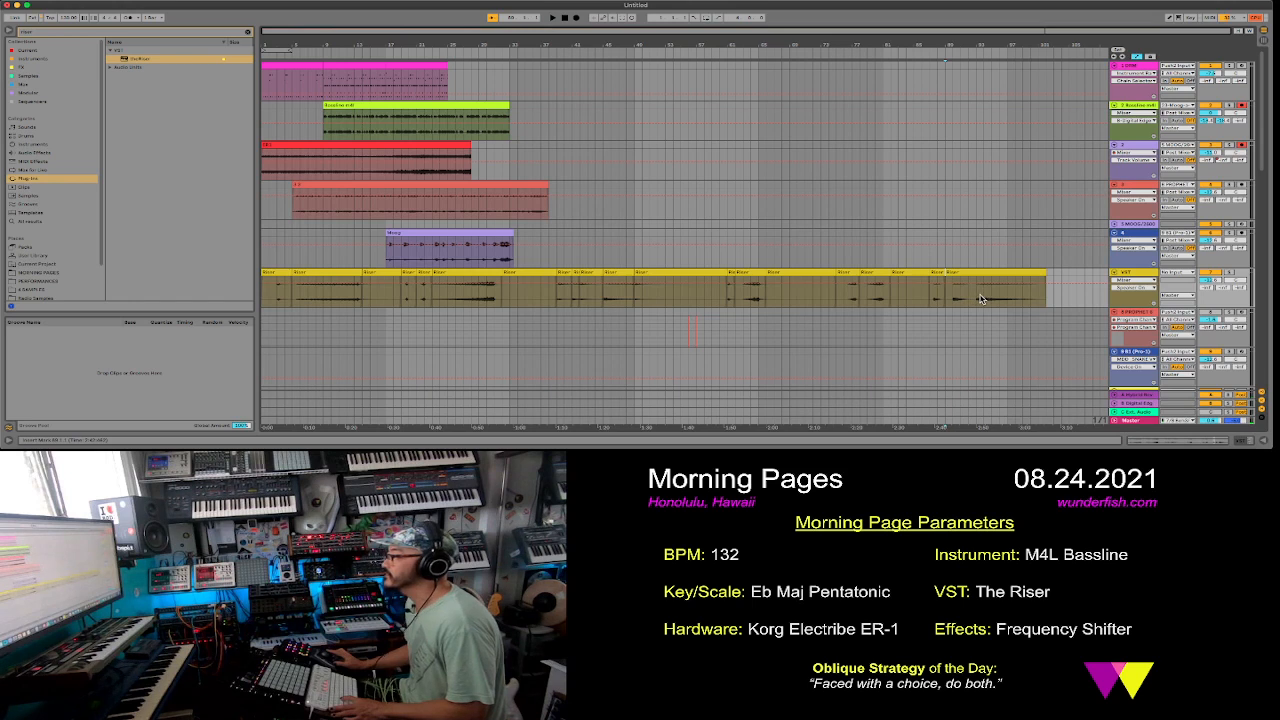
left_click(978, 298)
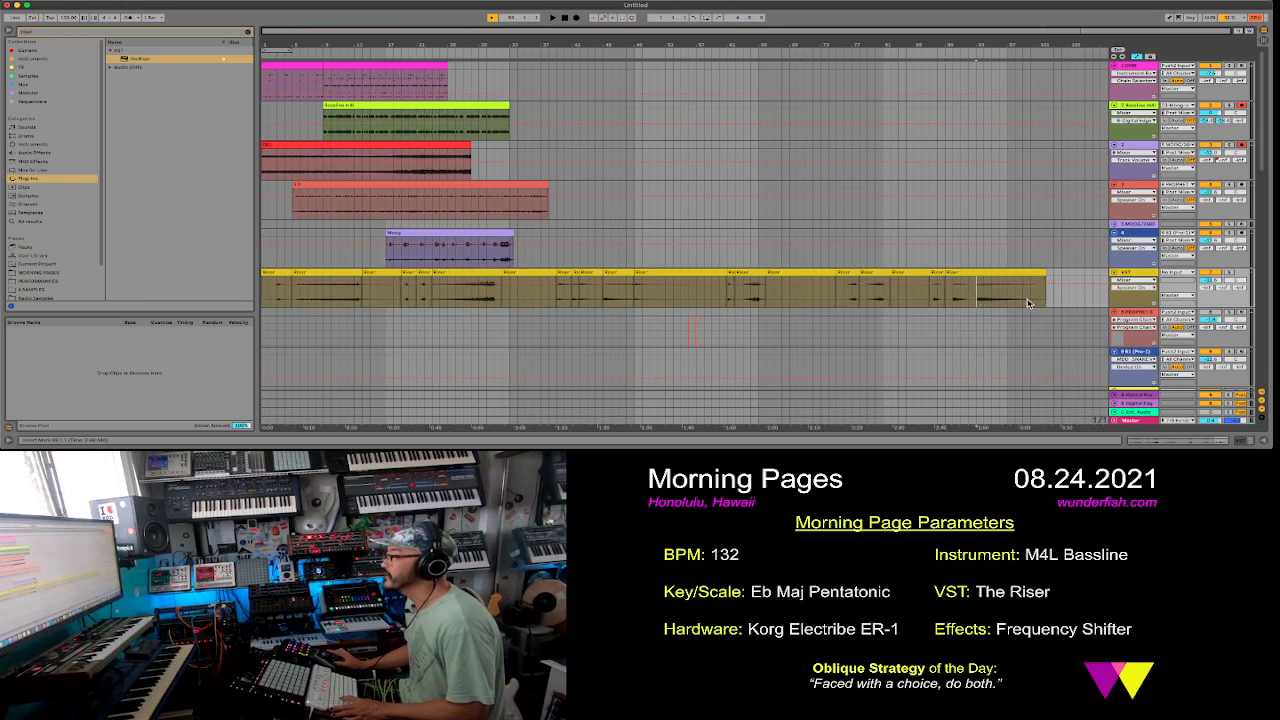
key("super+e")
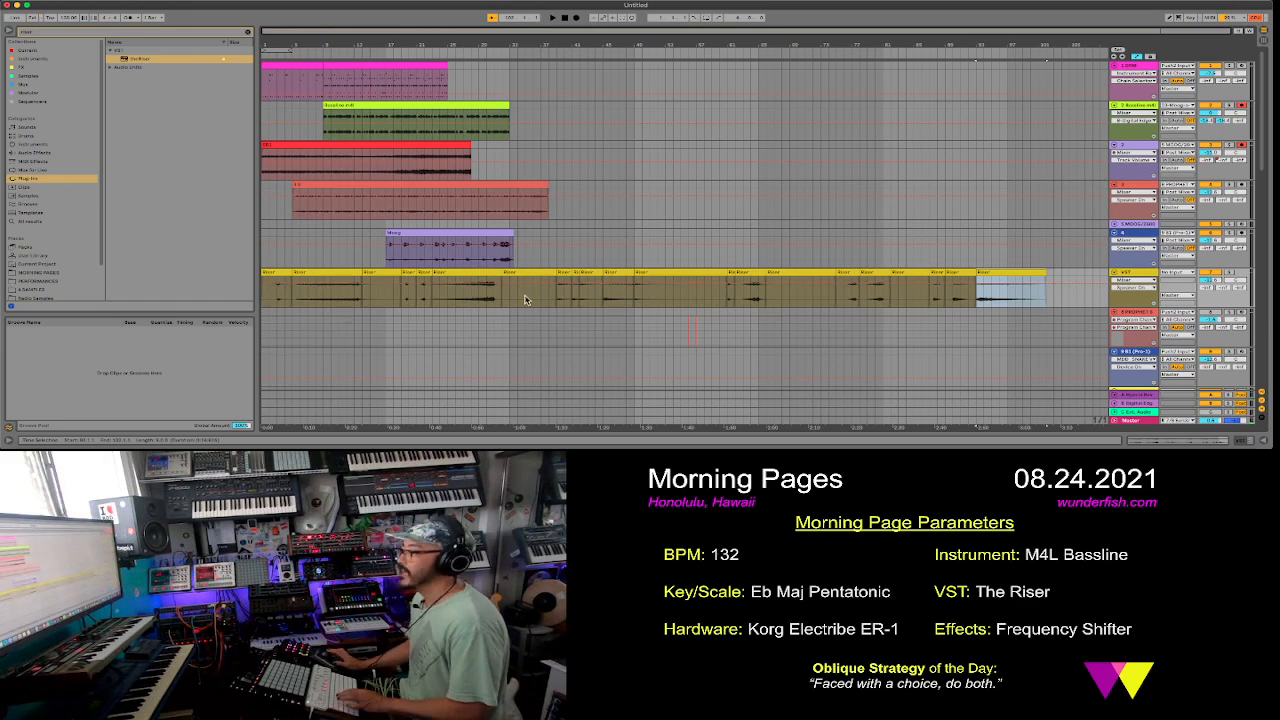
- Insert an audio track below the VST track and colour the Riser clips from bar 75 to the end blue
scroll(634, 286, "down", 4)
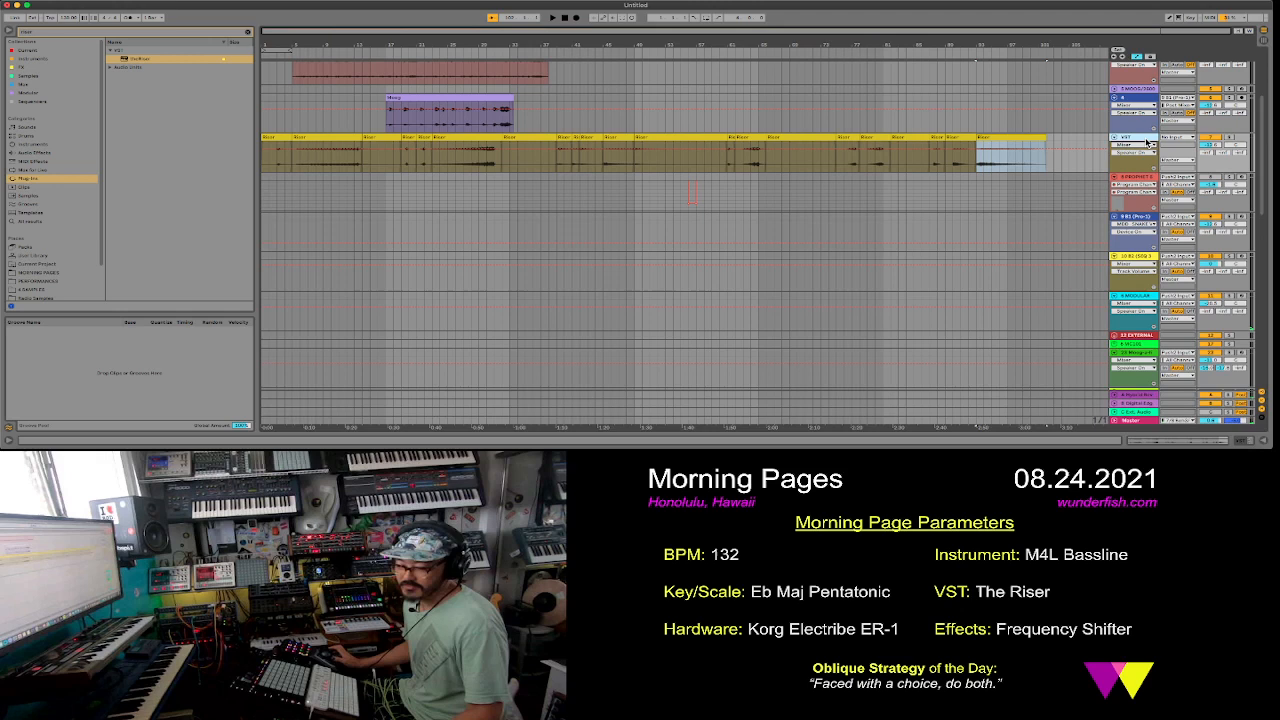
key("super+t")
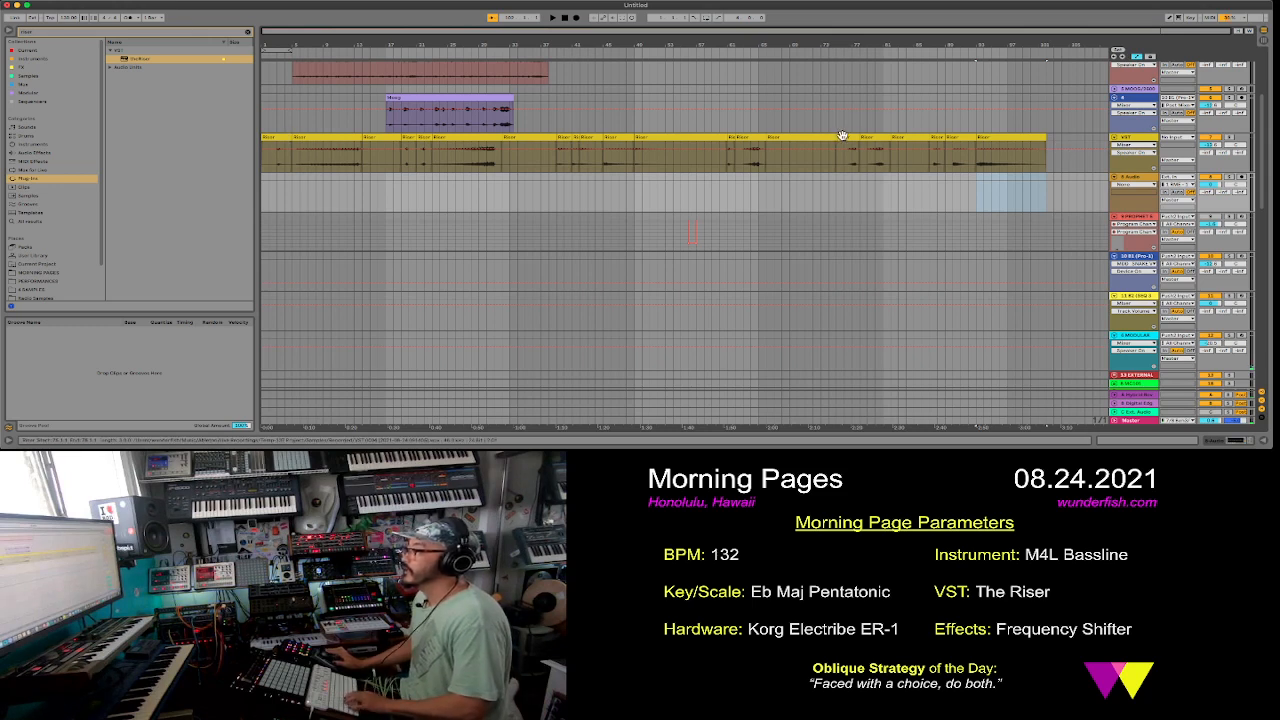
left_click(842, 136)
left_click(994, 138, "shift")
right_click(994, 138)
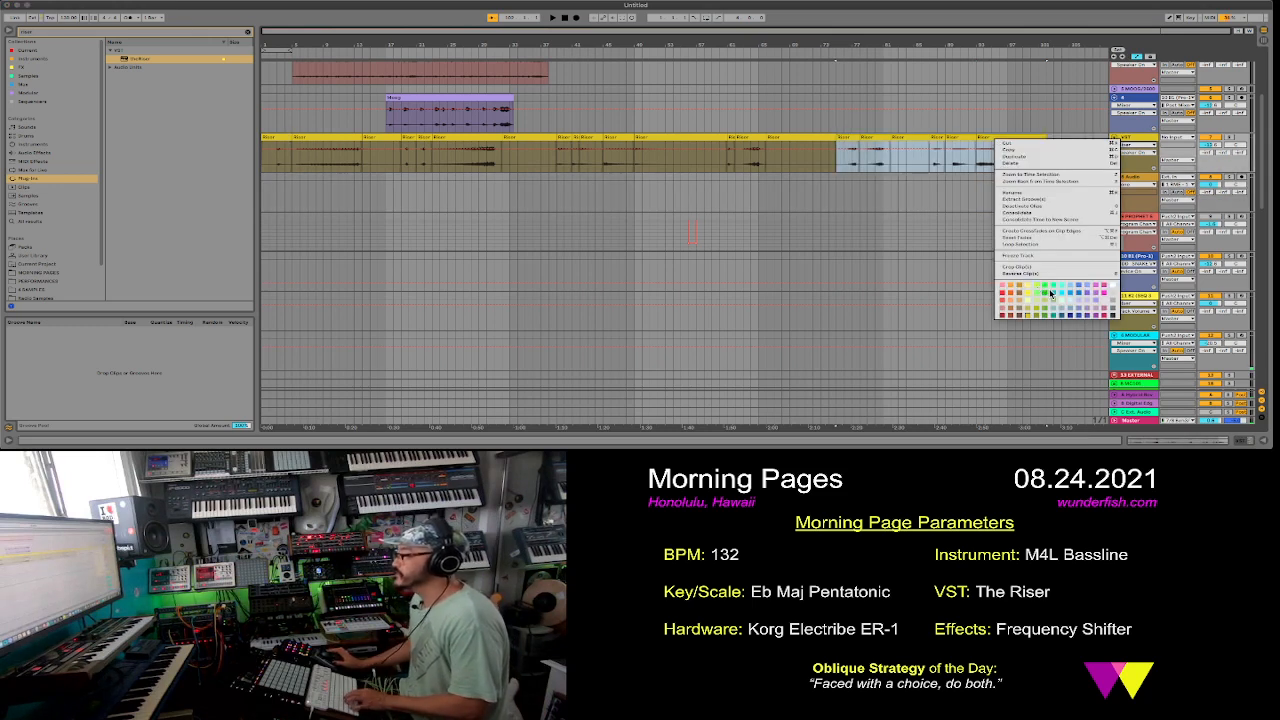
left_click(1075, 295)
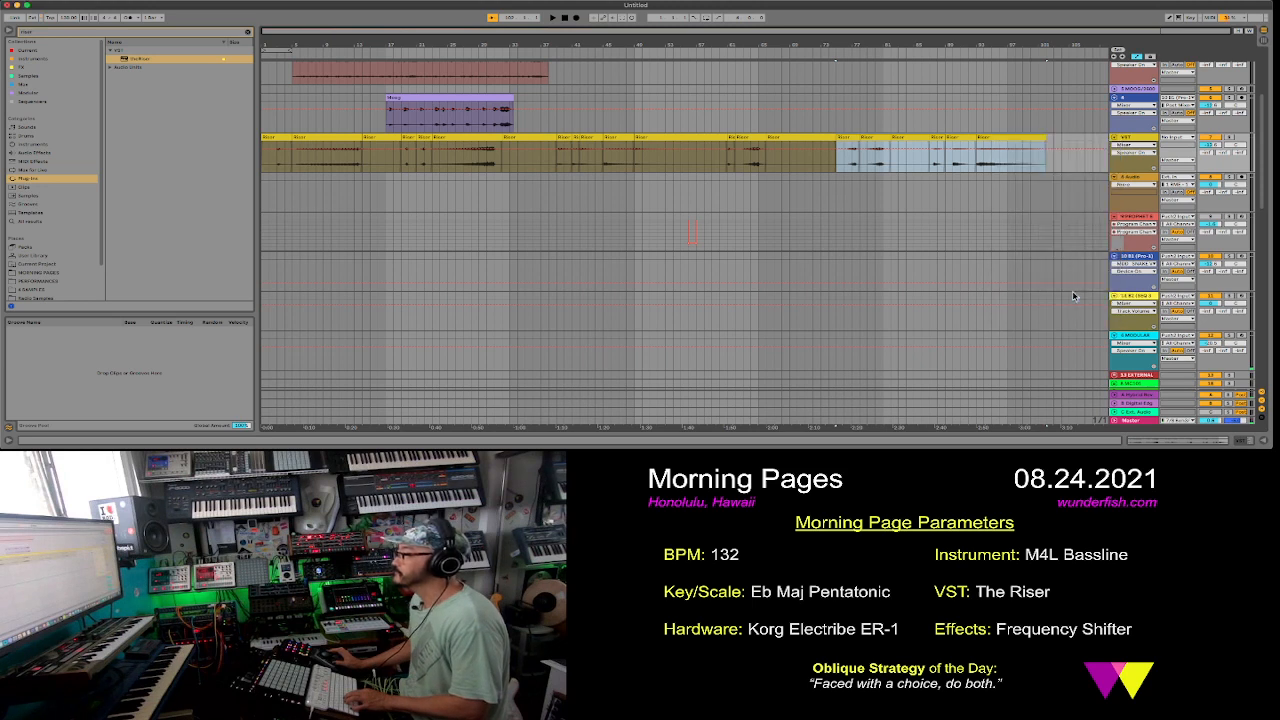
- Move all yellow Riser clips to the new audio track and the last blue Riser clip to bar 1 of the VST track
left_click(269, 137)
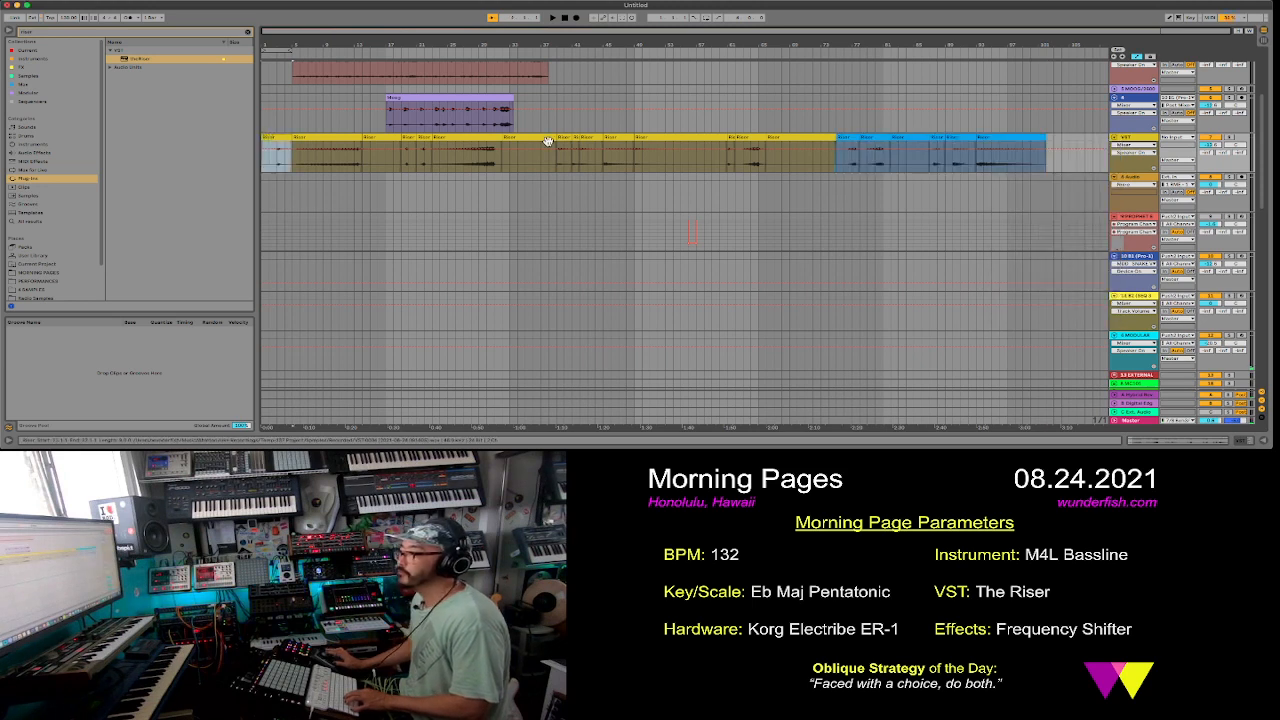
left_click(789, 137, "shift")
left_click_drag(787, 138, 787, 191)
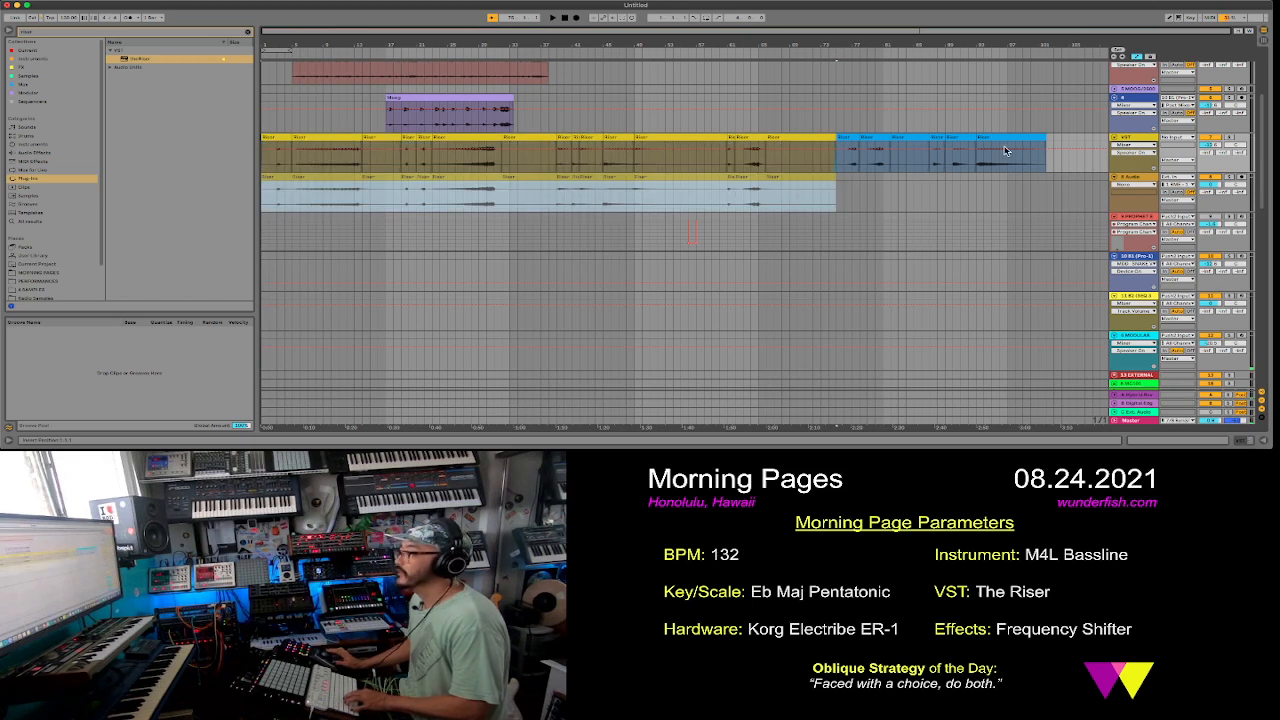
left_click_drag(1004, 138, 288, 163)
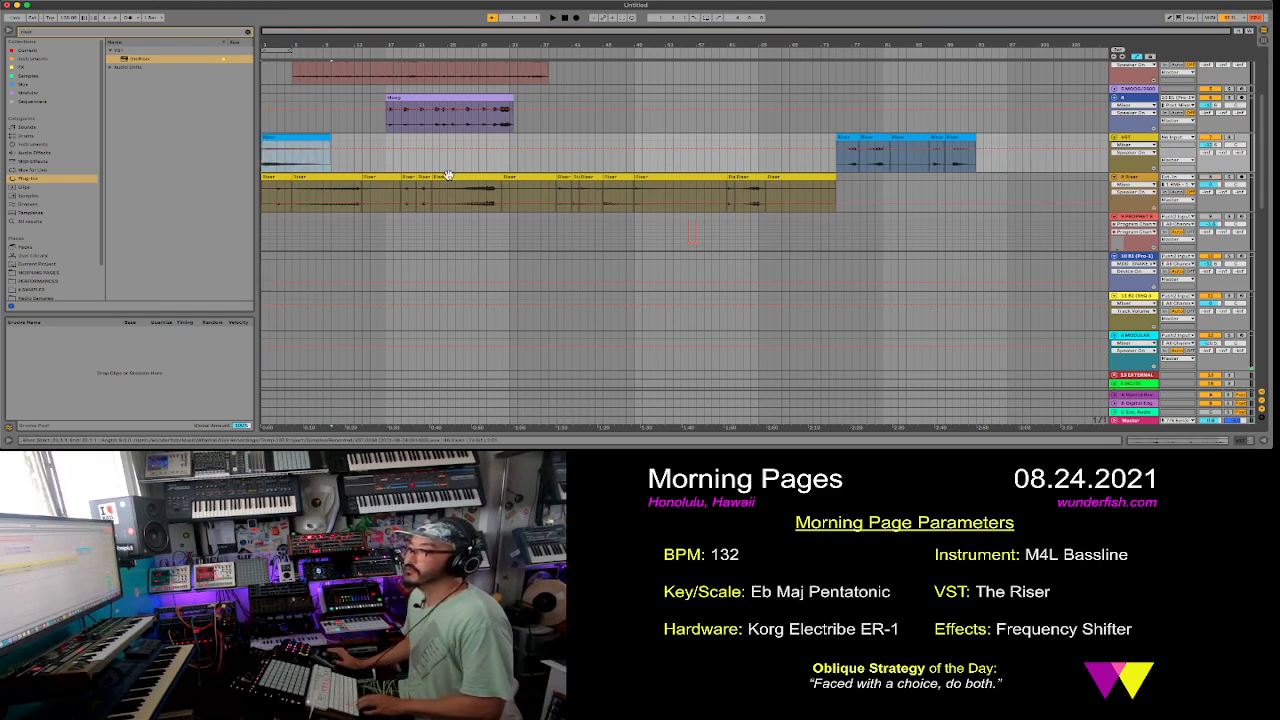
key("space")
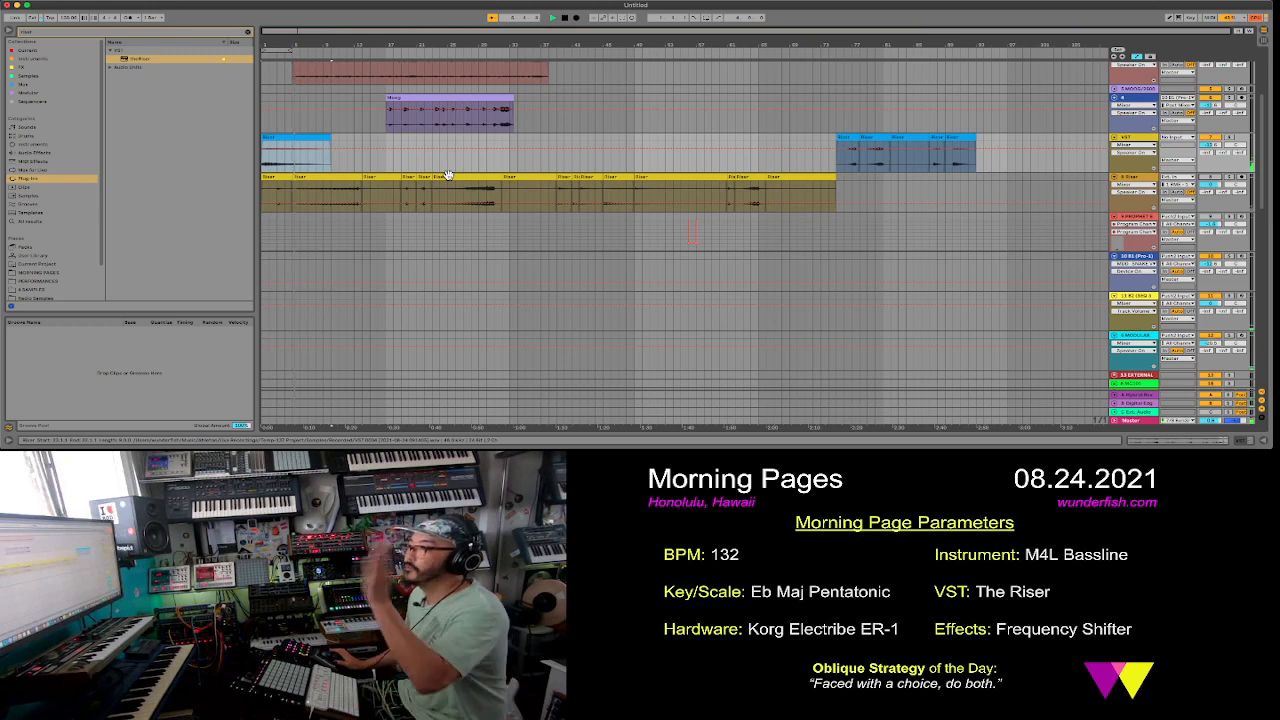
- Split the first drum clip at bar 5 and select the piece from bar 5 to bar 9
scroll(449, 176, "up", 2)
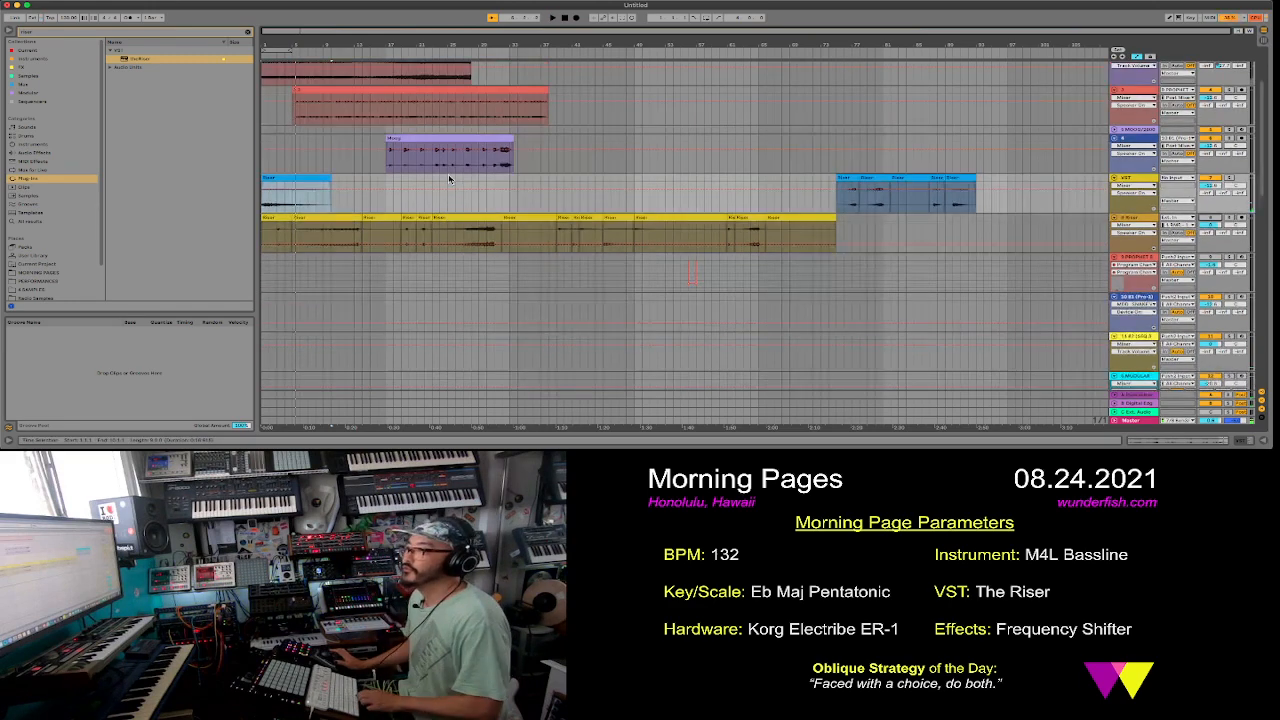
scroll(449, 178, "up", 3)
right_click(449, 178)
left_click(447, 177)
scroll(311, 142, "up", 2)
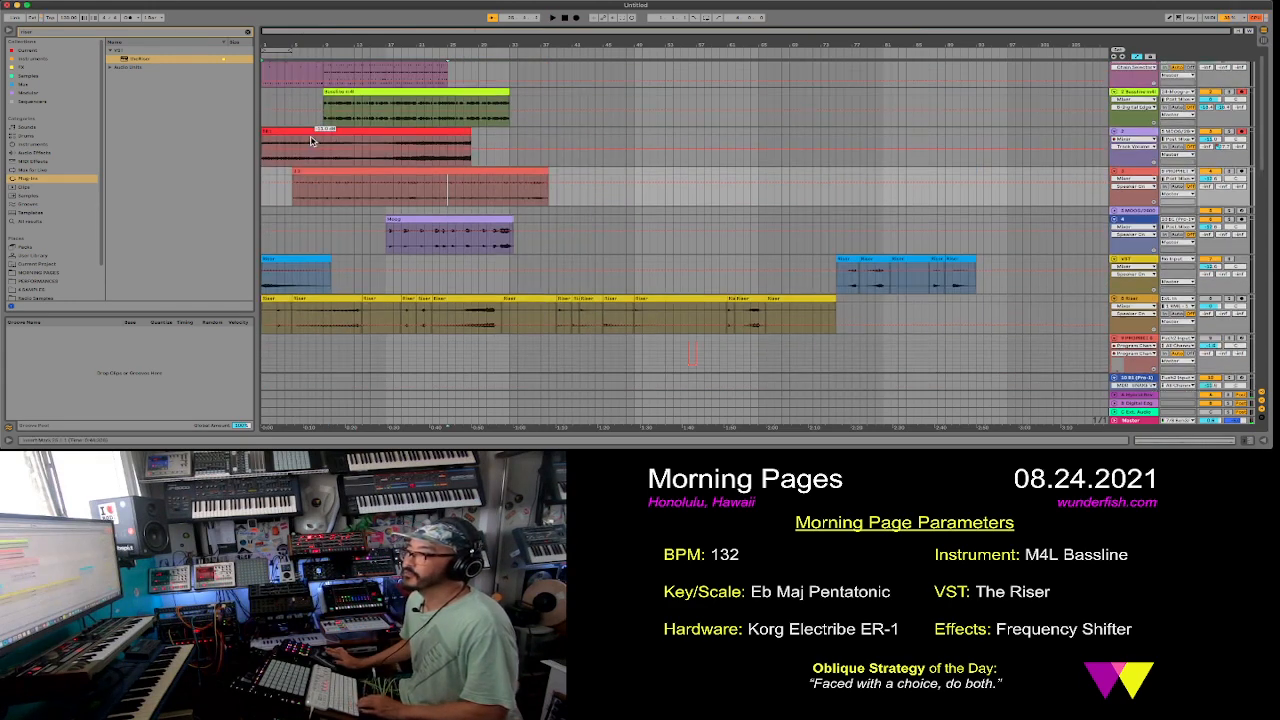
left_click(291, 88)
key("super+e")
left_click(304, 66)
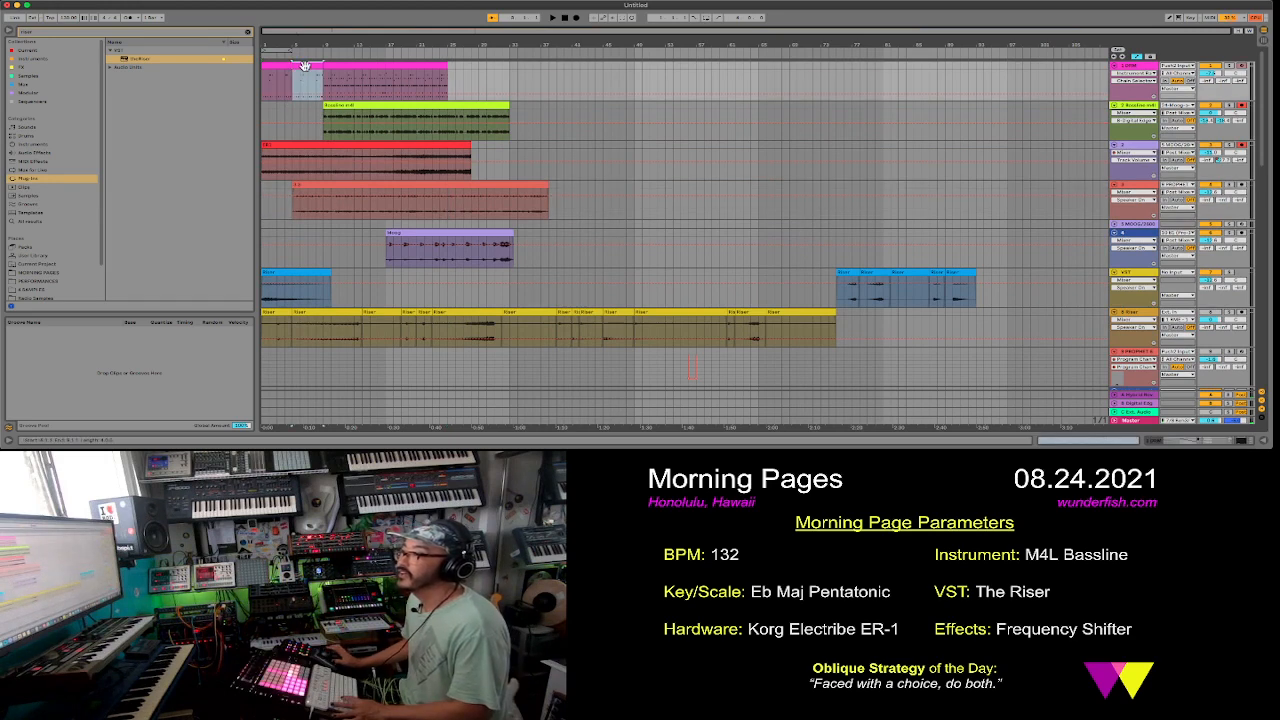
- Show the selected drum clip's notes in an enlarged editor, activate all its TR-8S OH notes and play the result
double_click(305, 66)
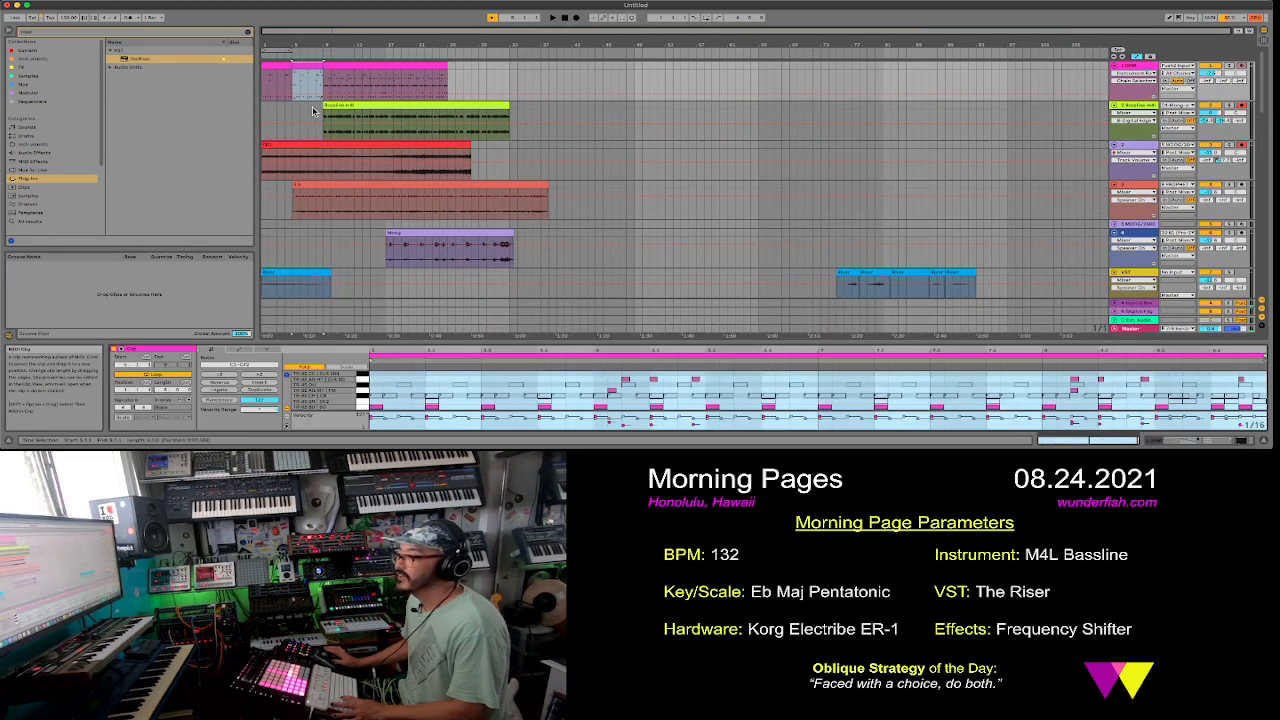
left_click_drag(340, 343, 340, 265)
left_click(361, 323)
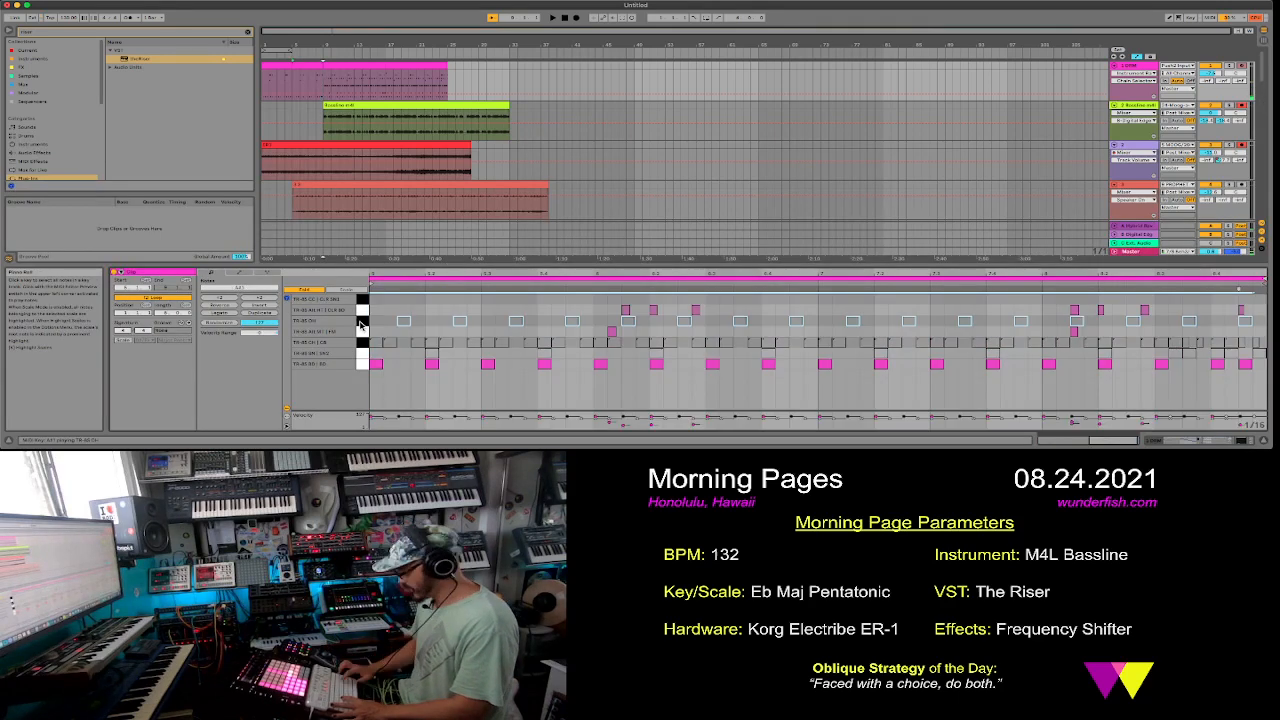
left_click(397, 74)
key("space")
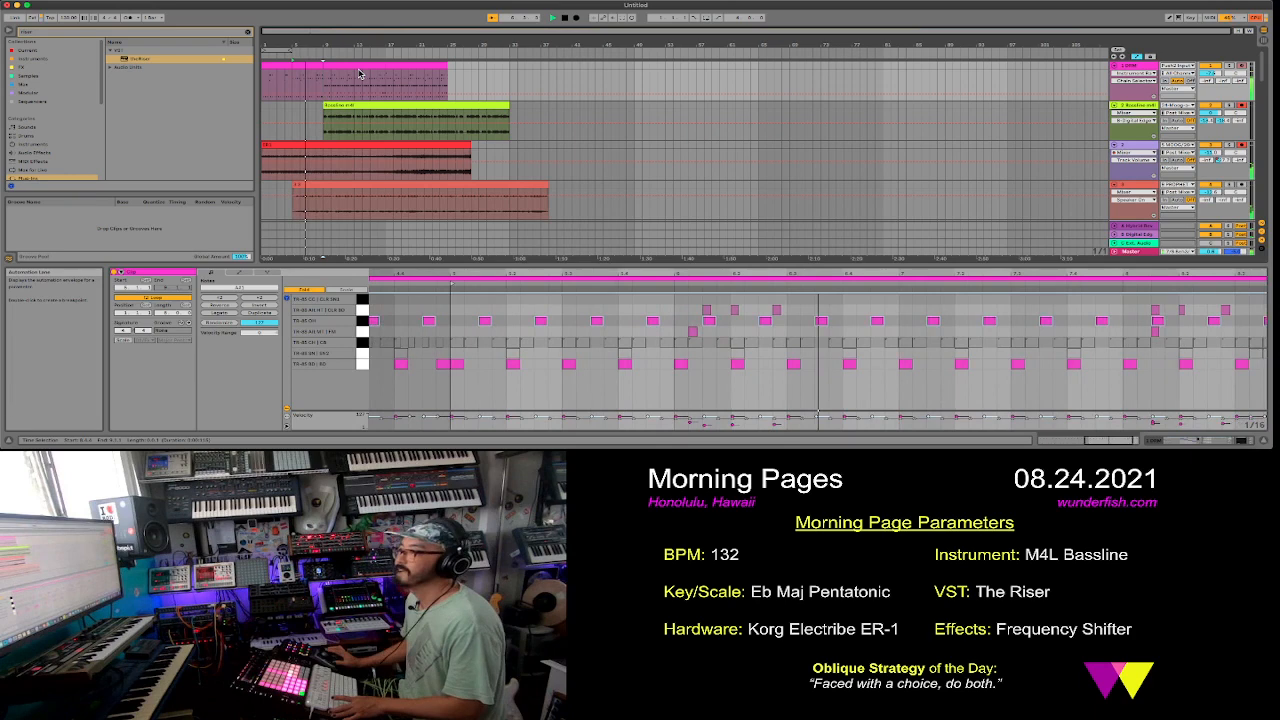
- Move the bassline clip to start at bar 17 and the Moog clip to start at bar 9, and play the arrangement
scroll(380, 120, "down", 2)
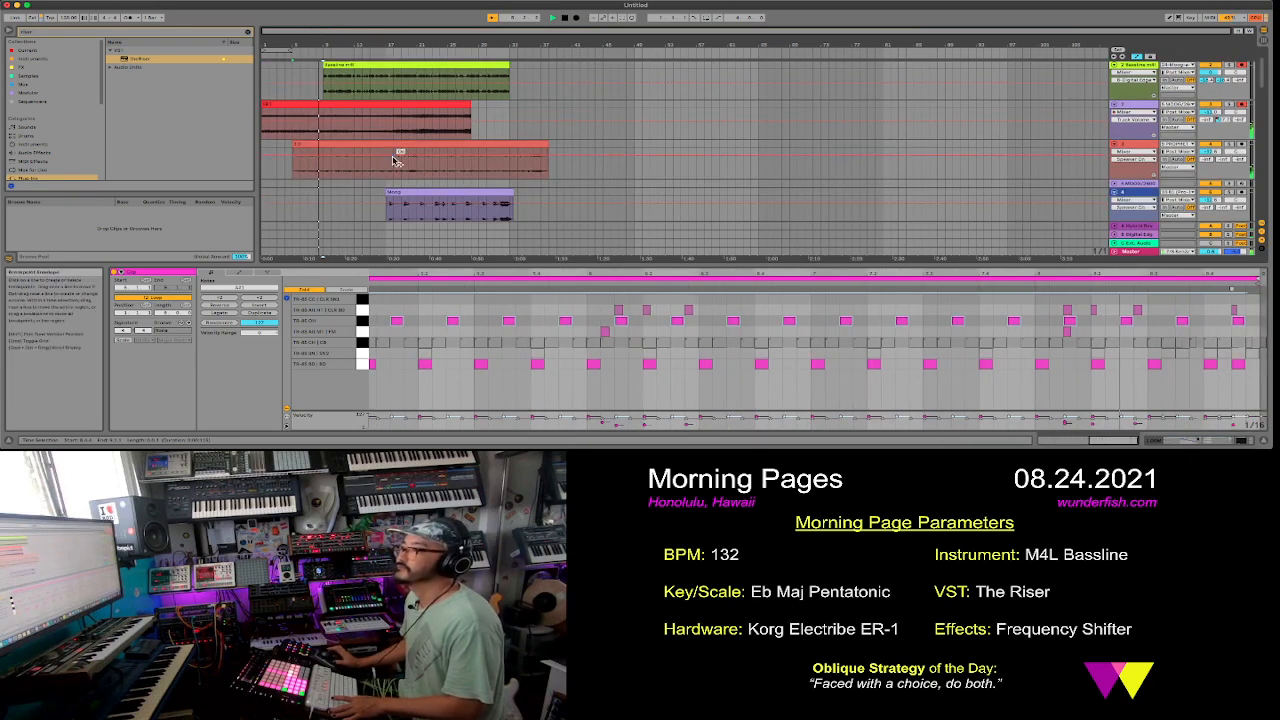
scroll(393, 161, "up", 1)
scroll(393, 161, "up", 1)
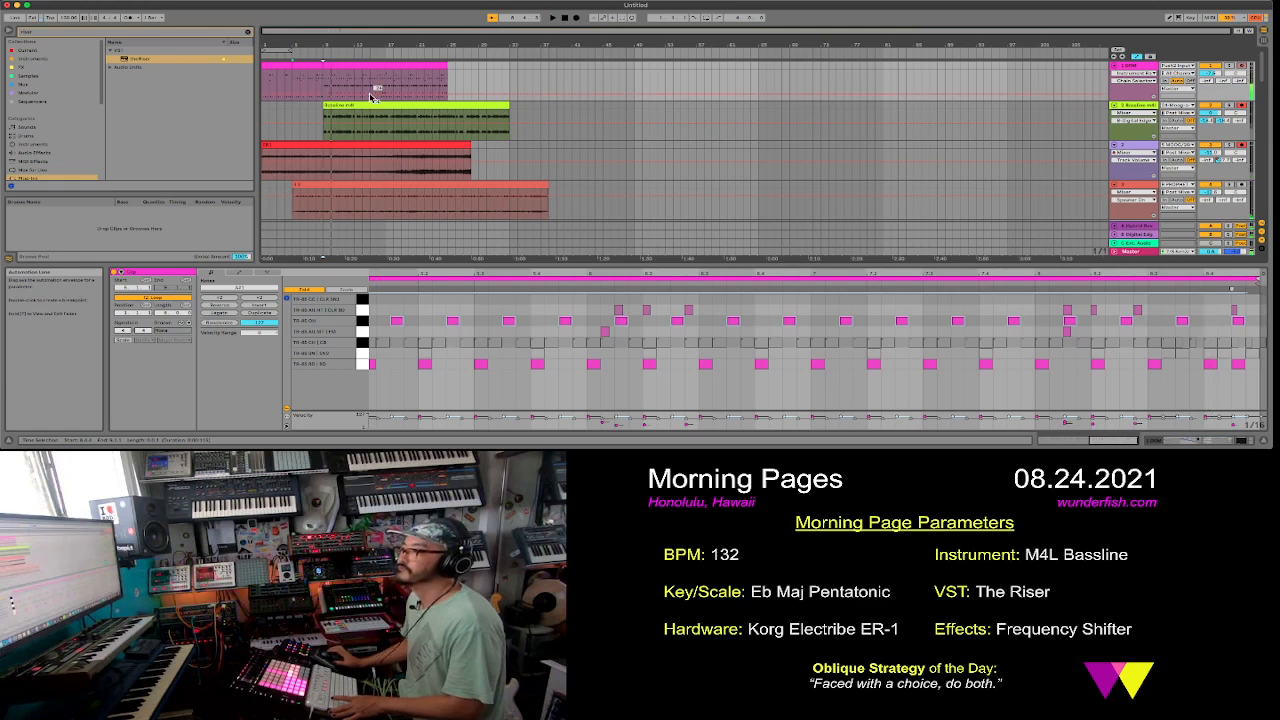
left_click_drag(372, 106, 431, 113)
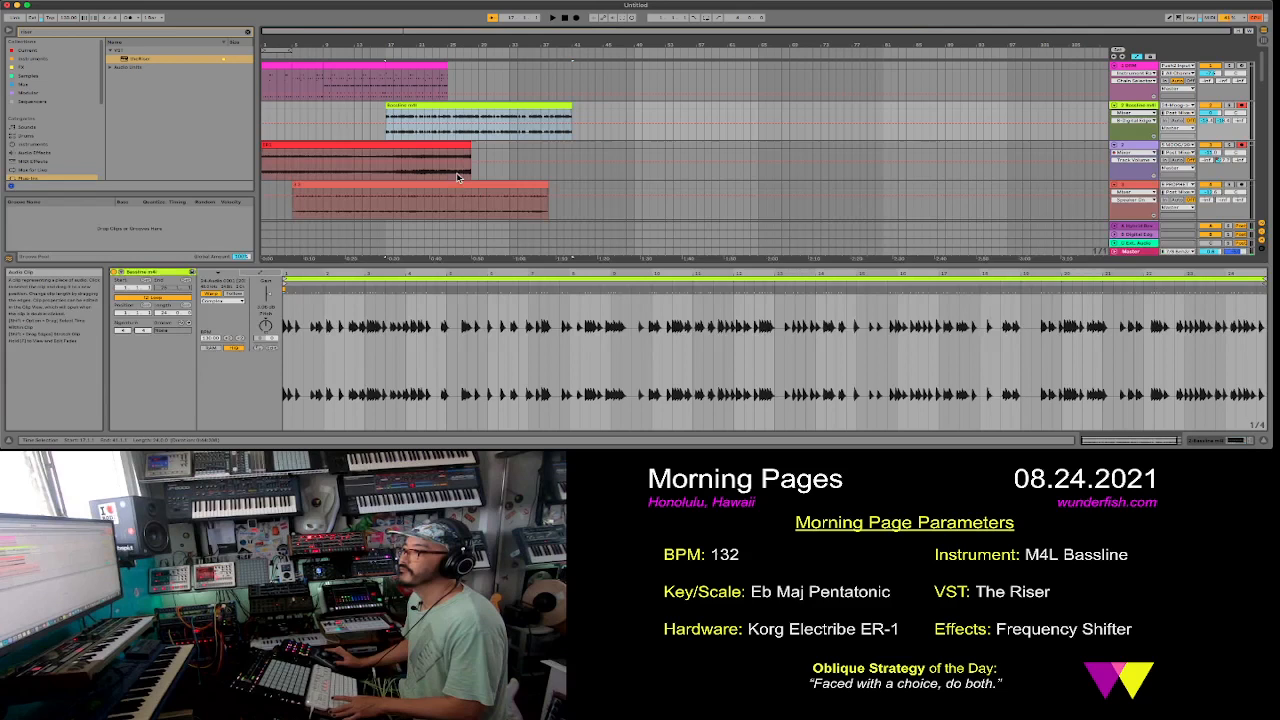
scroll(457, 177, "down", 3)
left_click_drag(447, 179, 387, 187)
key("space")
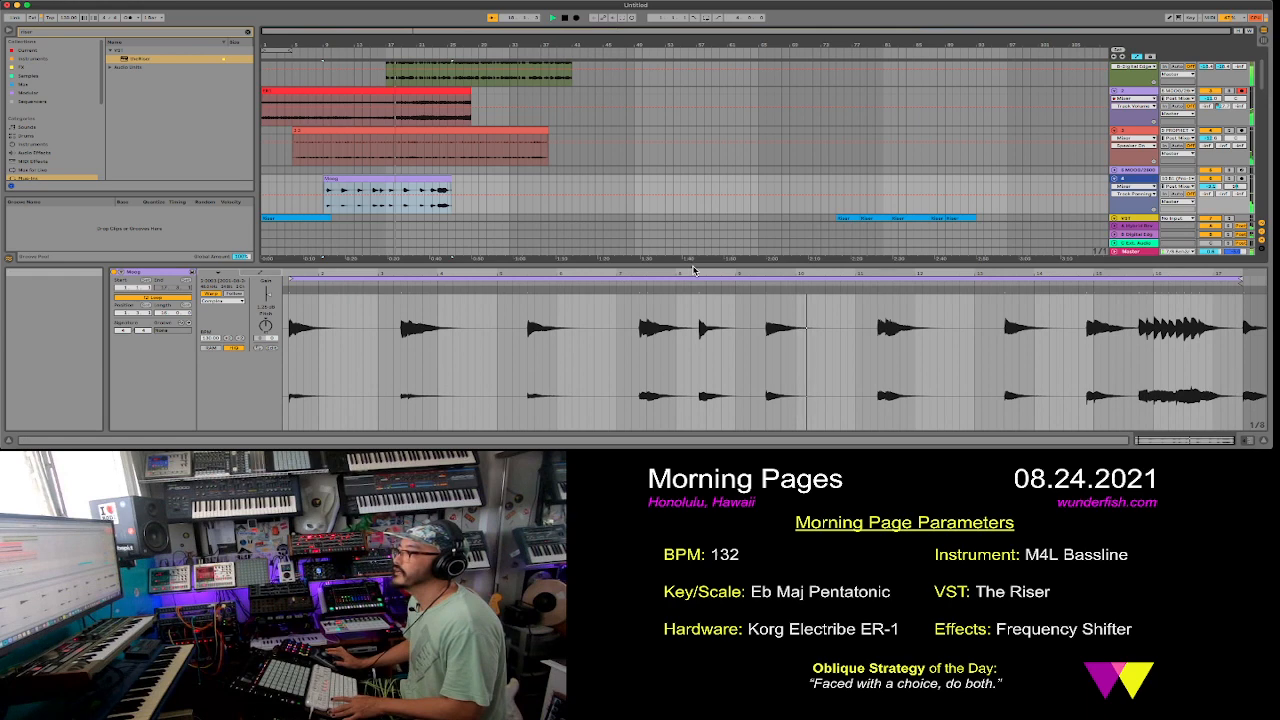
- Shrink the clip editor, move the bassline clip to start at bar 25 and extend the Moog clip to about bar 65
left_click_drag(694, 268, 694, 342)
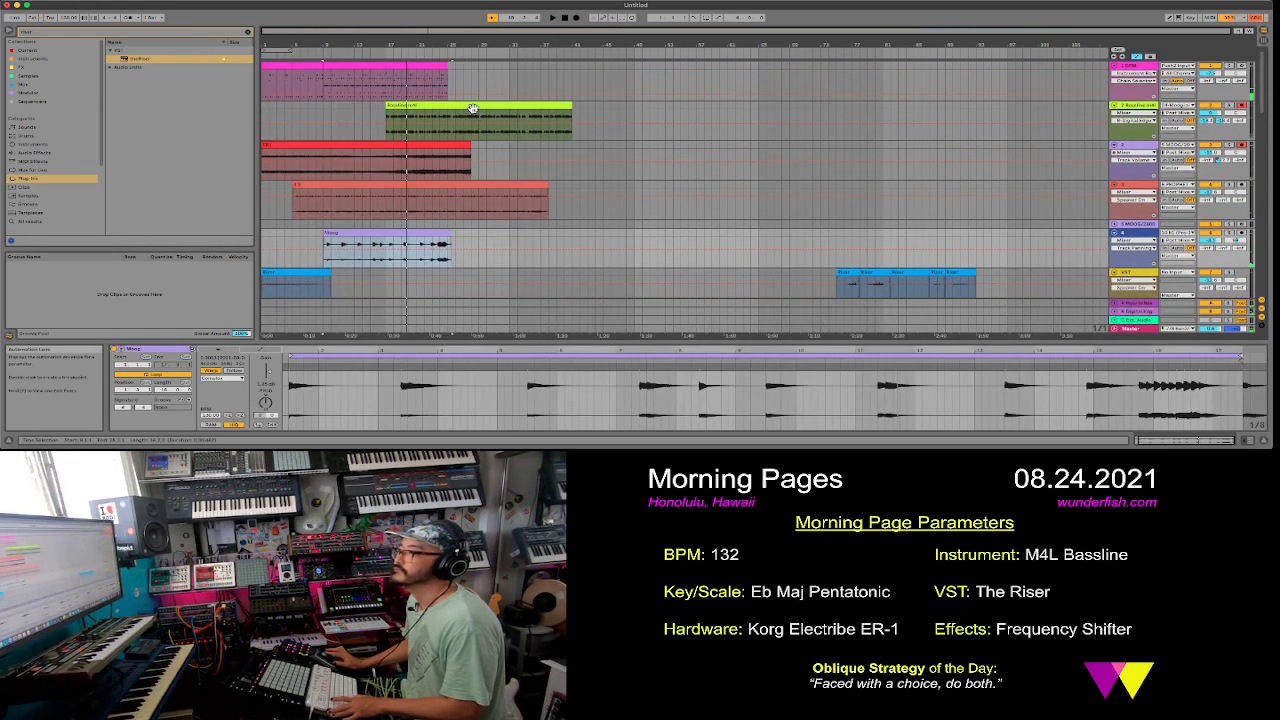
left_click_drag(472, 107, 534, 107)
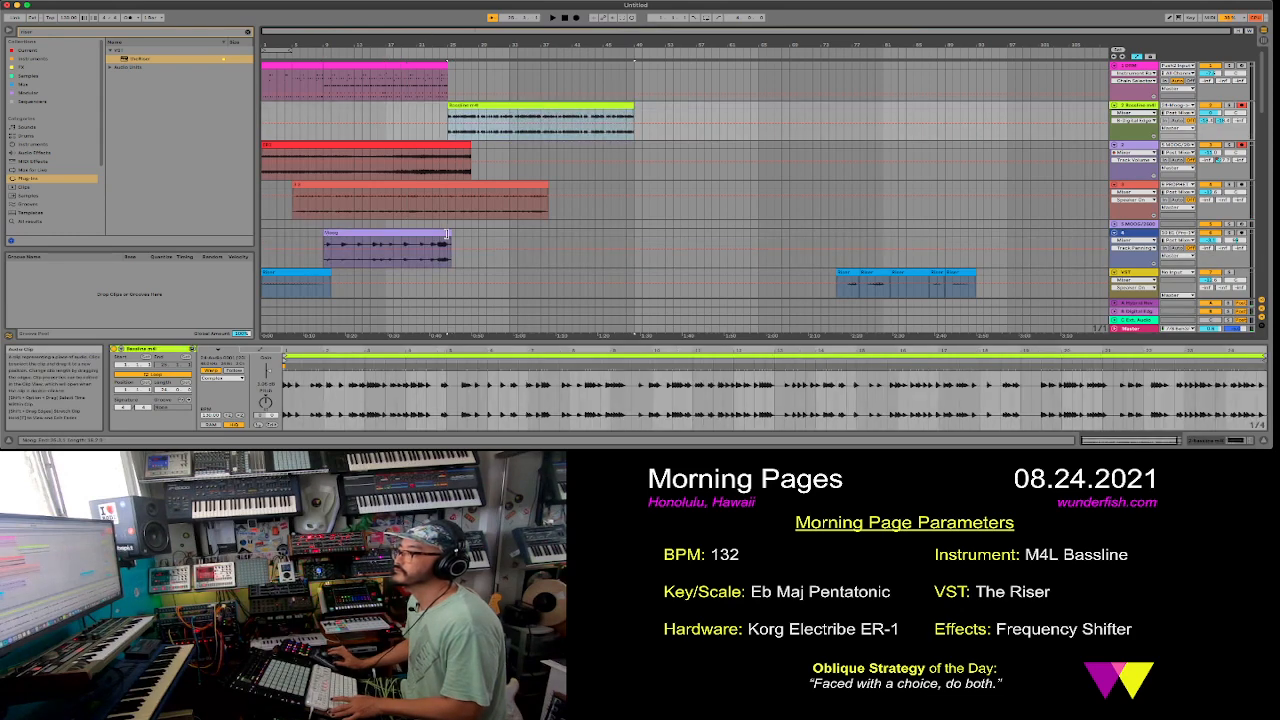
left_click_drag(482, 237, 758, 250)
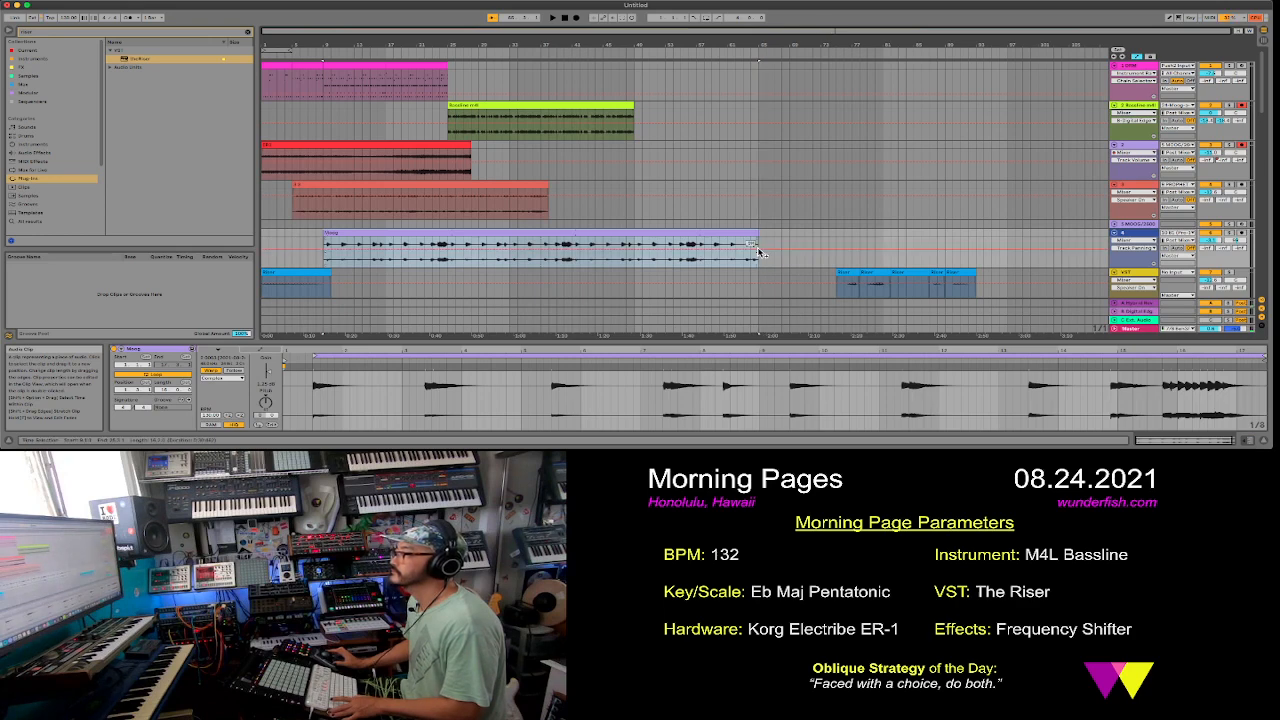
- Play from just before bar 9, and move both the last drum clip and the bassline clip to start at bar 21
left_click(314, 54)
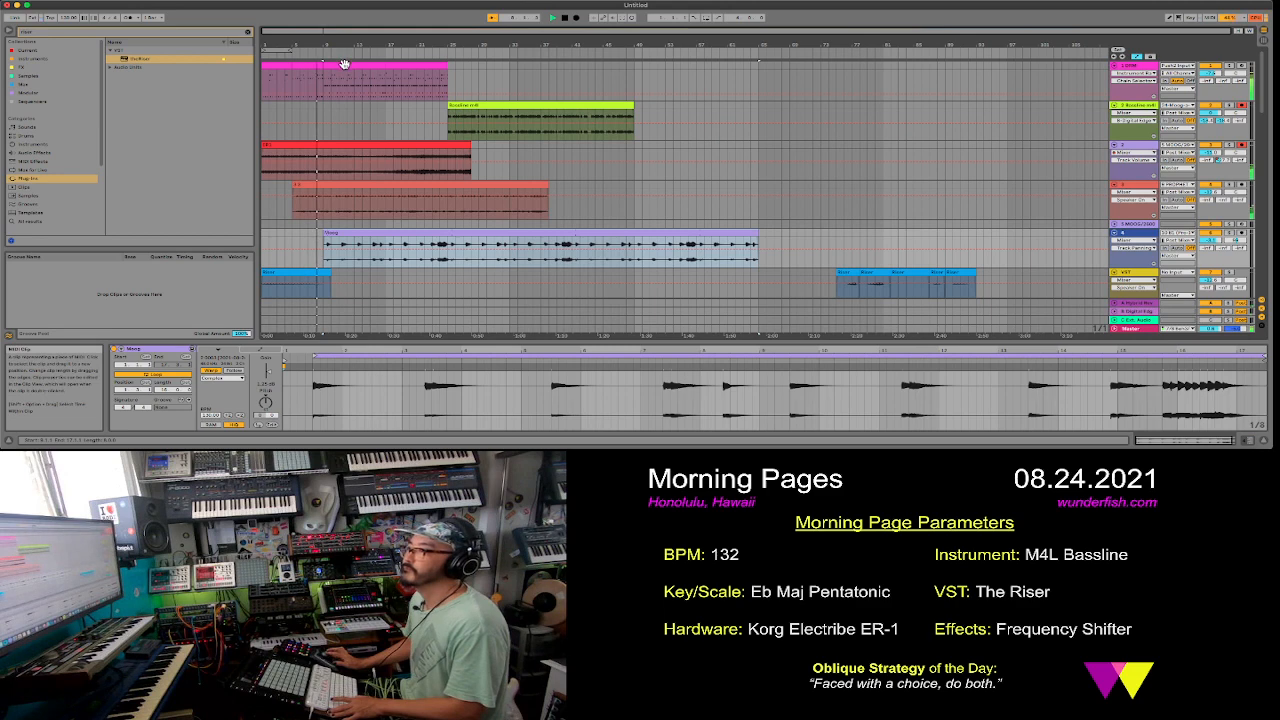
left_click(343, 64)
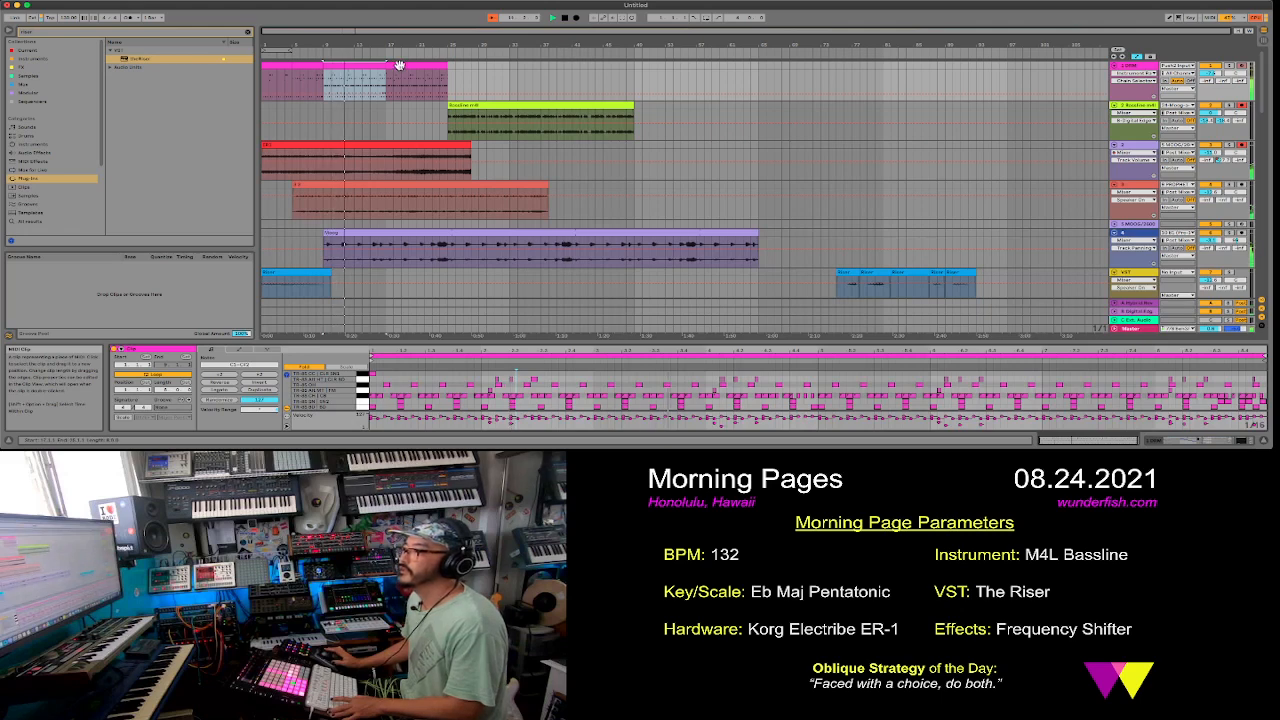
key("ctrl+d")
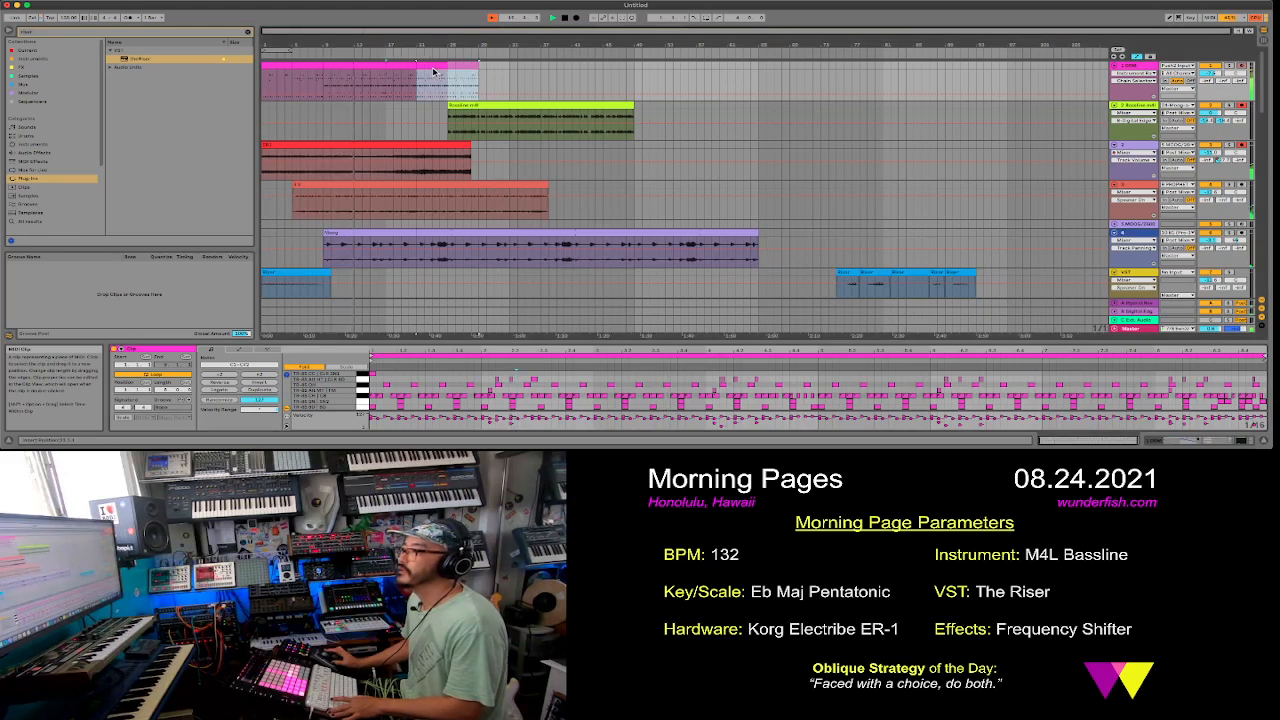
left_click_drag(434, 71, 424, 106)
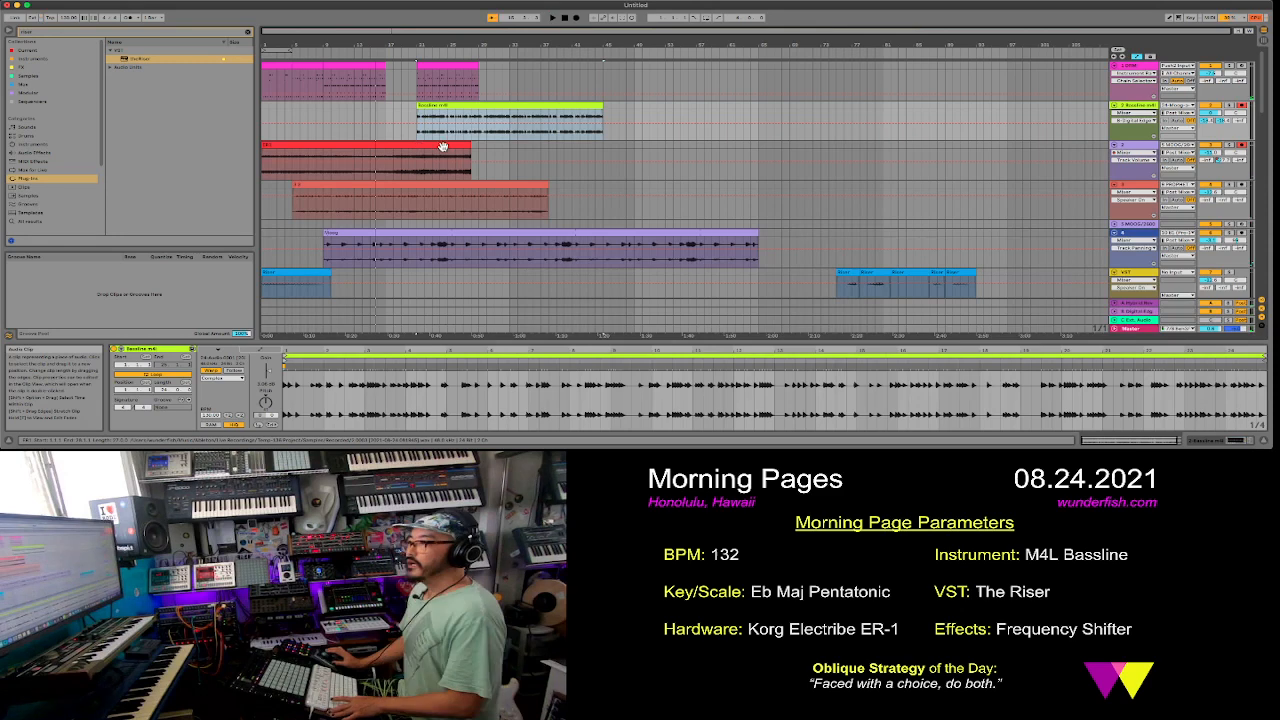
- Move the red audio clip from the start of its track to bar 17
left_click(444, 147)
left_click_drag(474, 152, 500, 153)
left_click(466, 147)
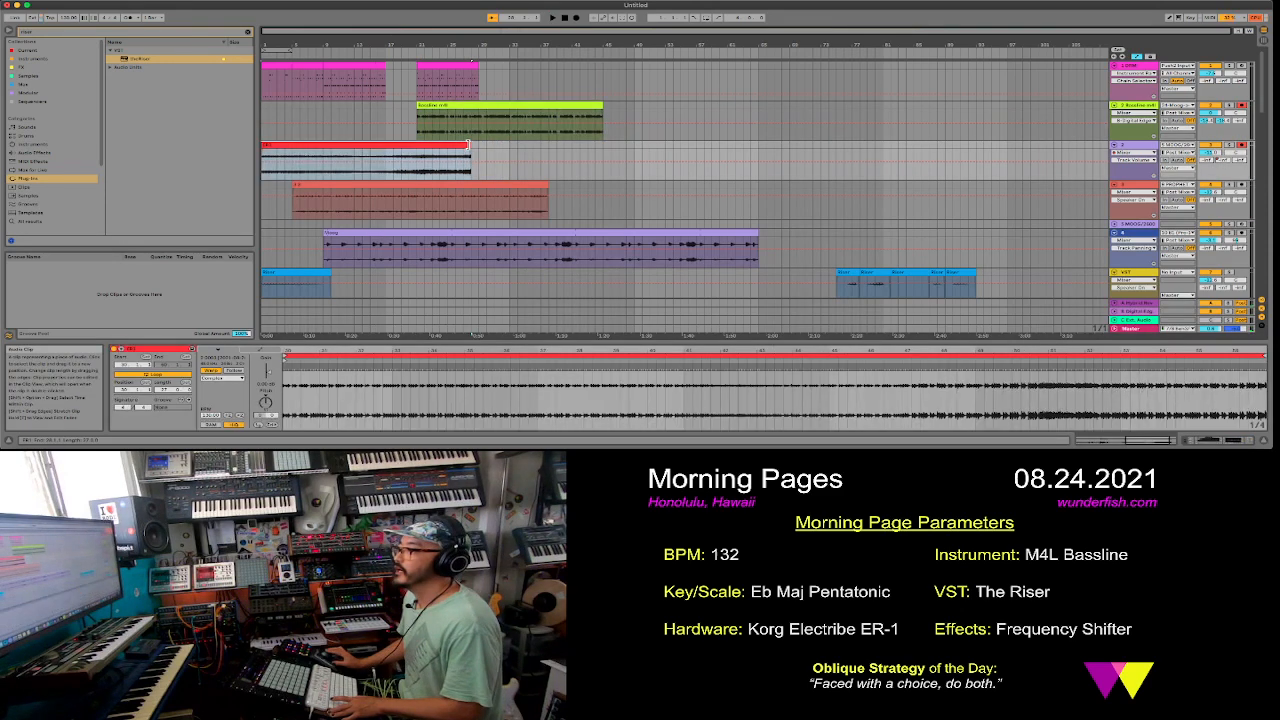
left_click_drag(416, 146, 545, 166)
- Play the arrangement from the blue Riser clip at bar 1 to check the intro
left_click(289, 269)
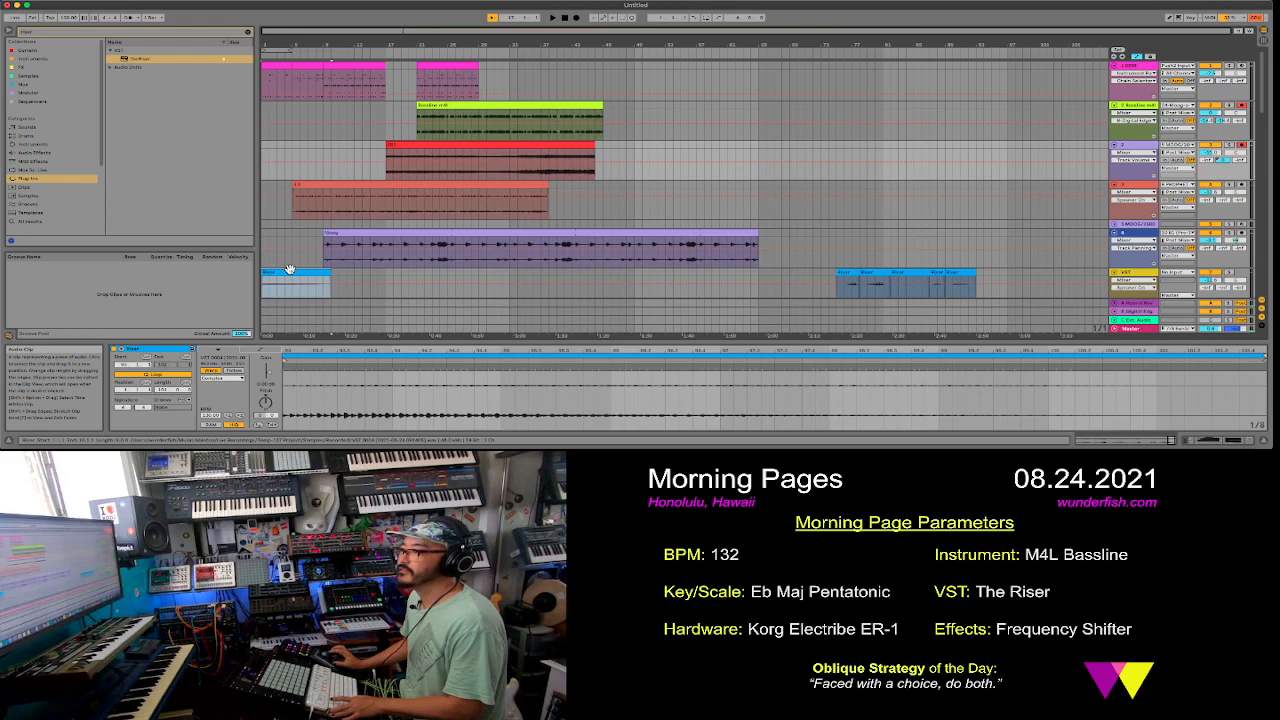
scroll(289, 269, "down", 2)
key("space")
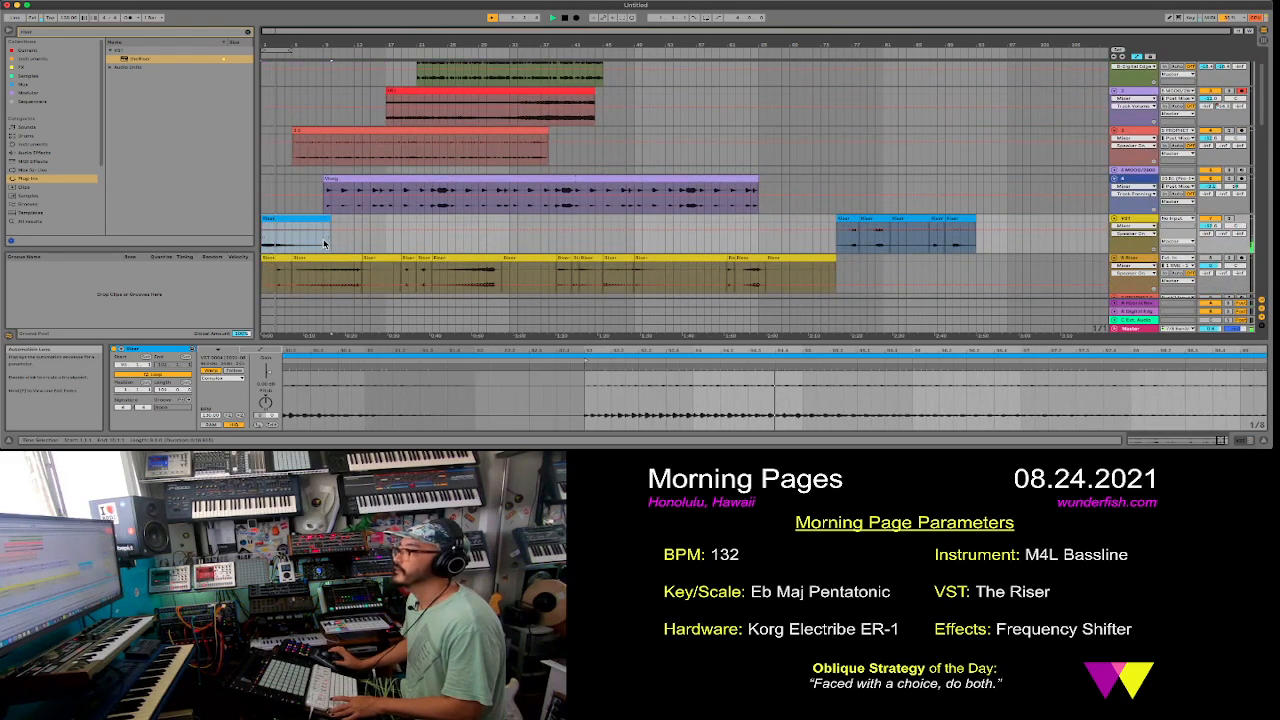
- Lower the drum track's volume and enlarge the Master track
scroll(324, 243, "up", 2)
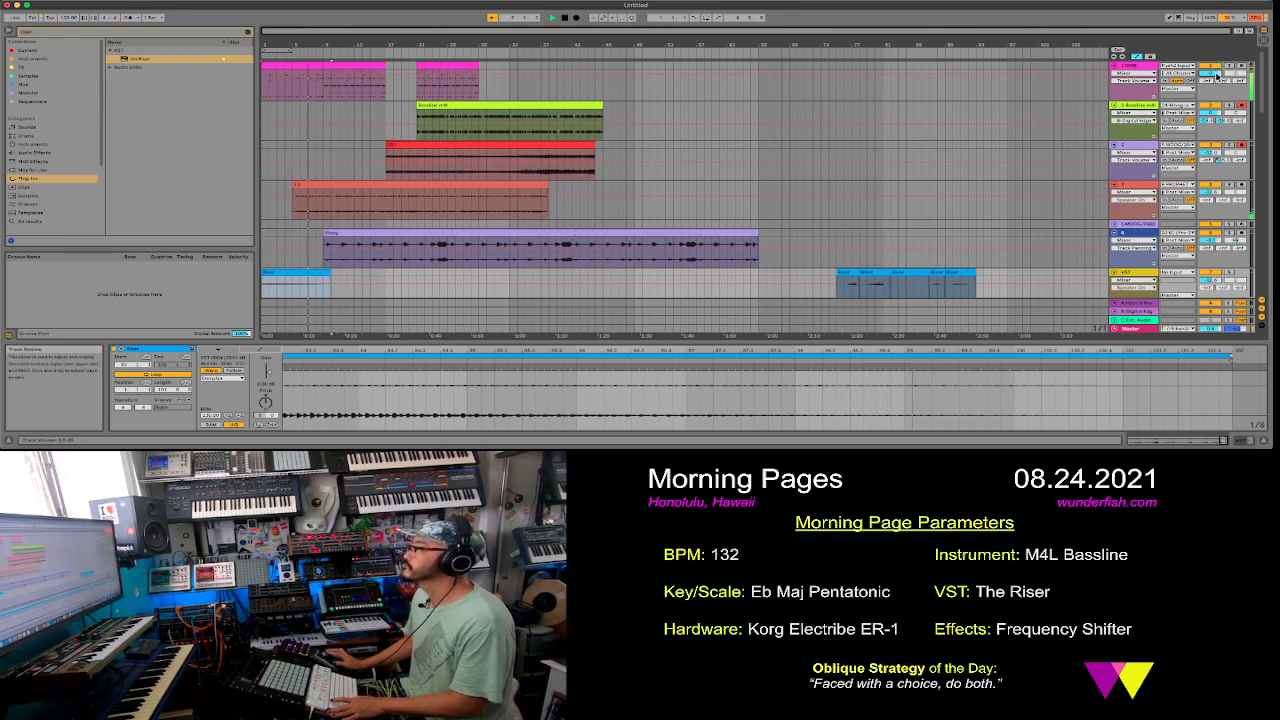
left_click_drag(1216, 75, 1216, 87)
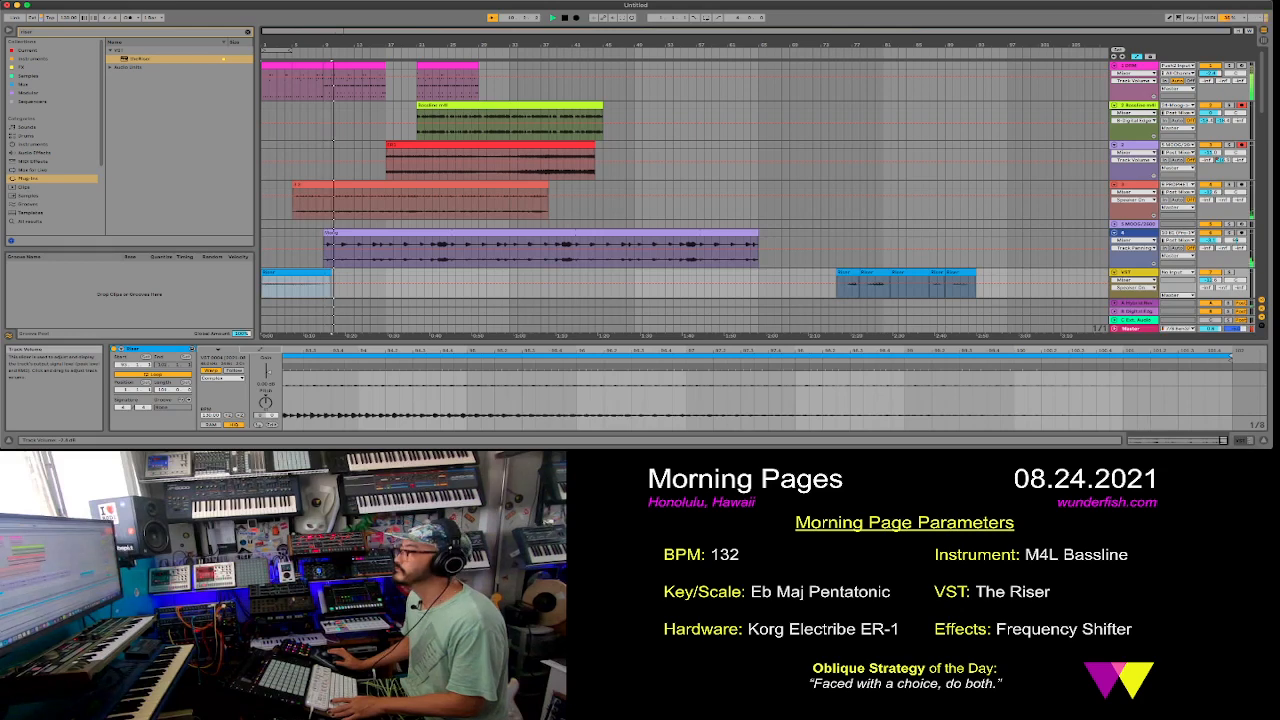
left_click_drag(1126, 325, 1126, 247)
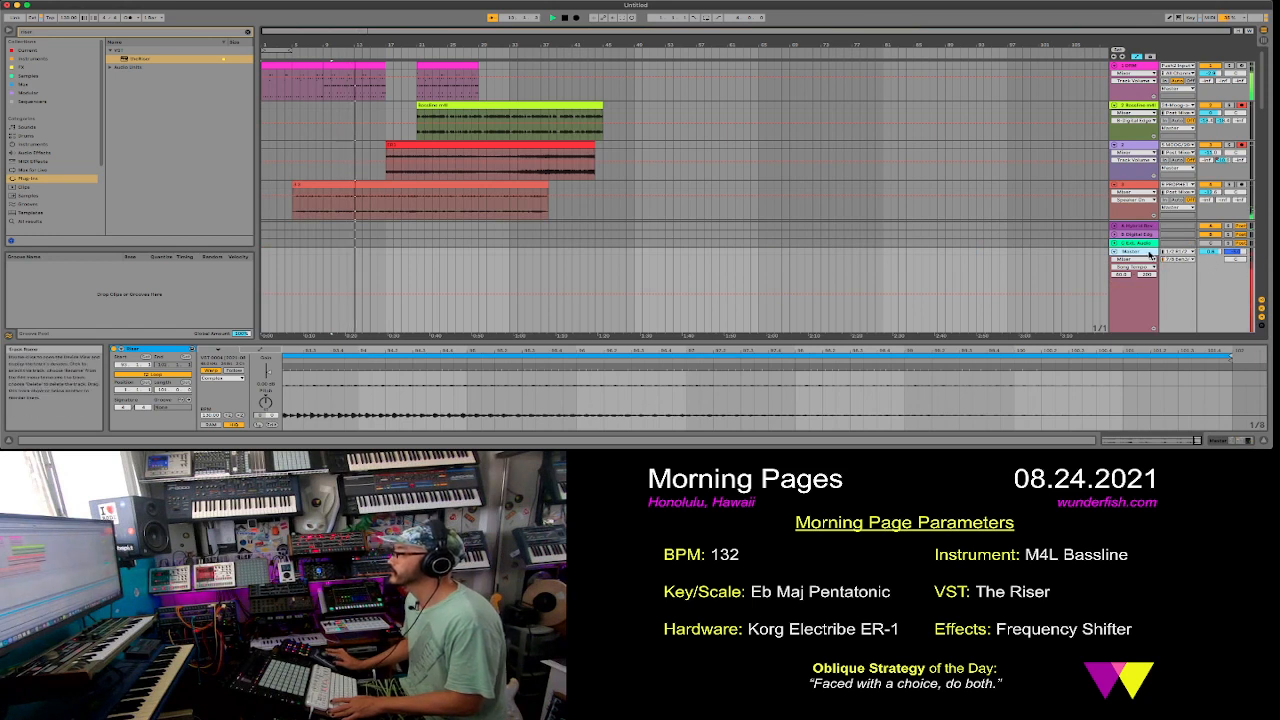
- Show the Master track's effects, check the arrangement, and collapse the device area
left_click(1150, 255)
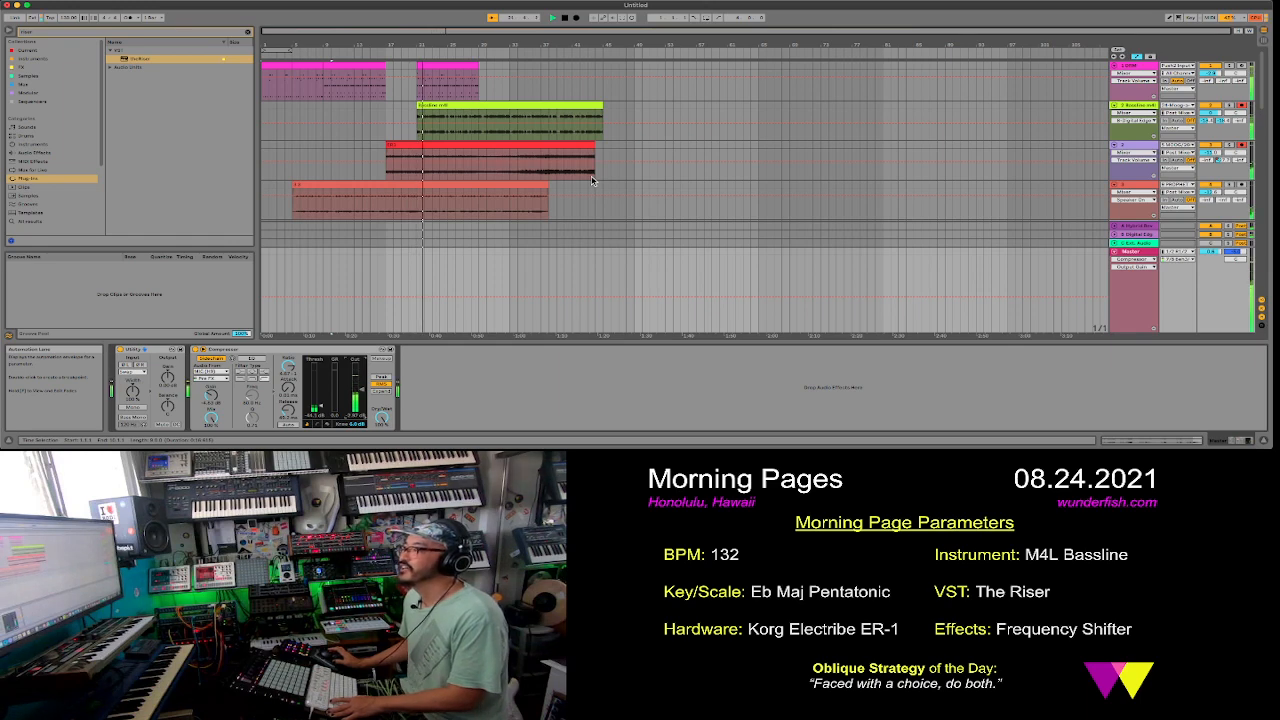
scroll(592, 181, "down", 2)
scroll(592, 181, "up", 2)
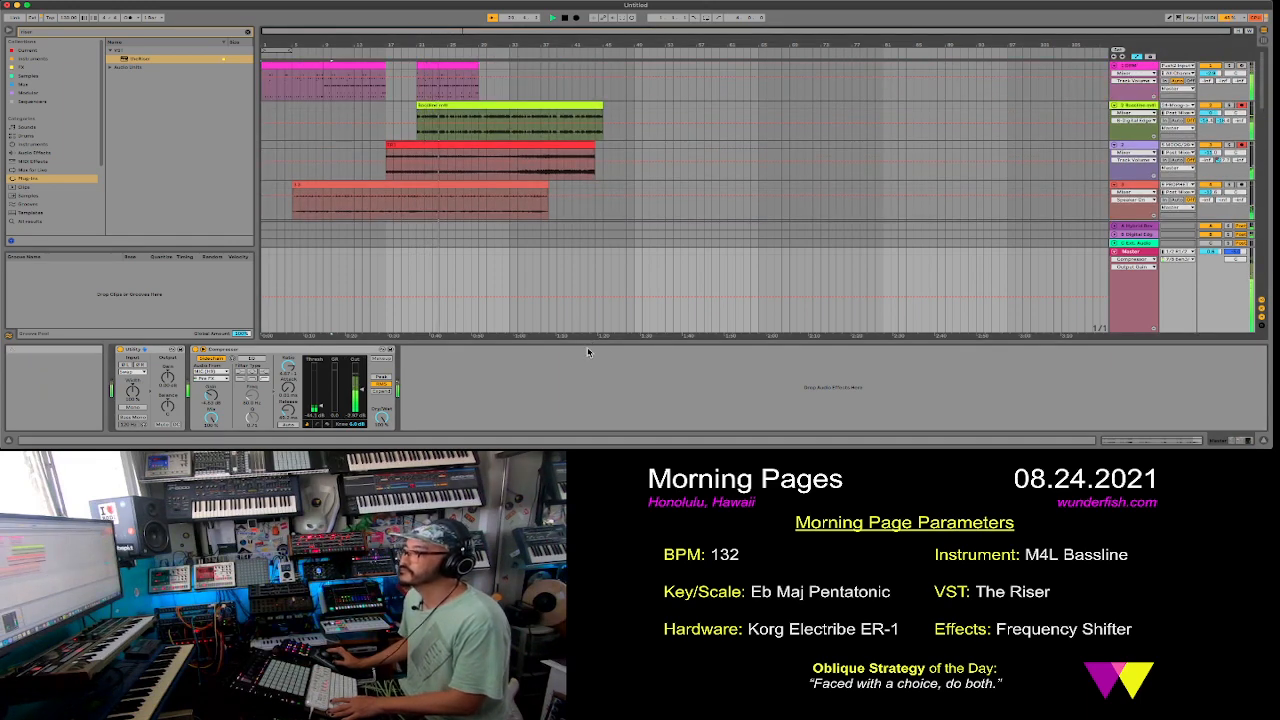
left_click_drag(587, 347, 587, 437)
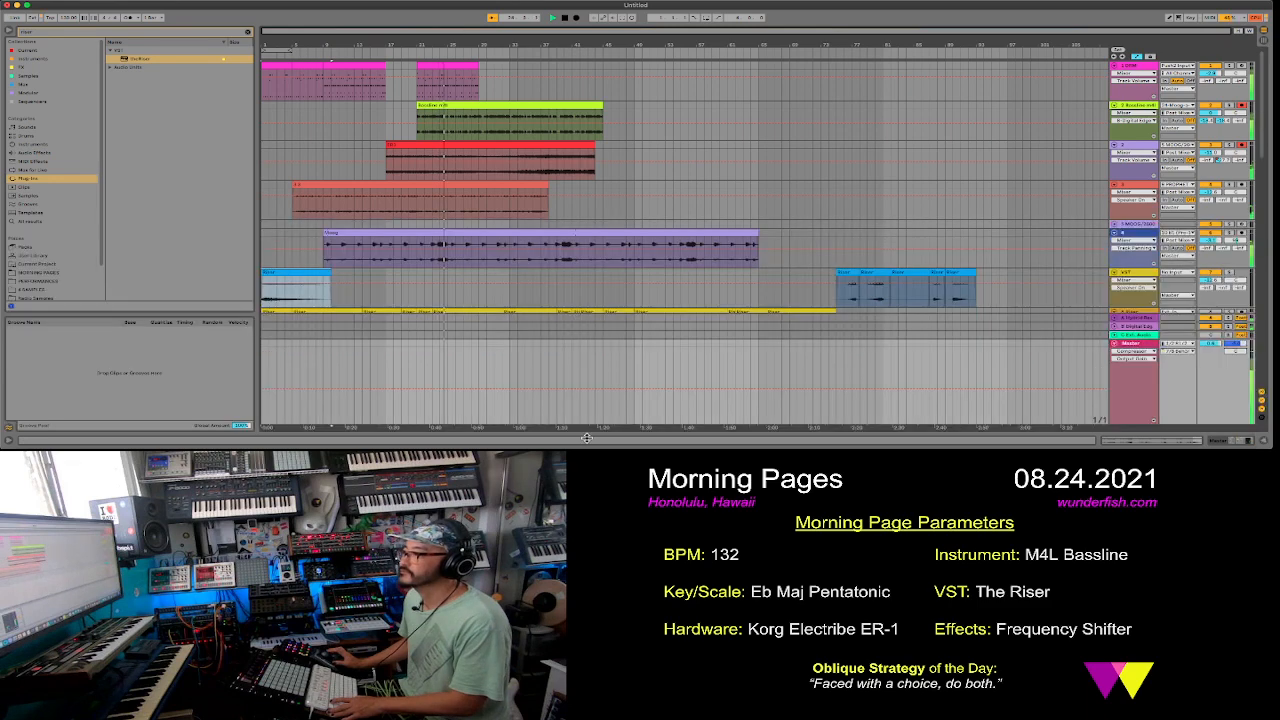
- Open the second drum clip in an enlarged note editor and turn off Fold to show every note row
left_click(459, 64)
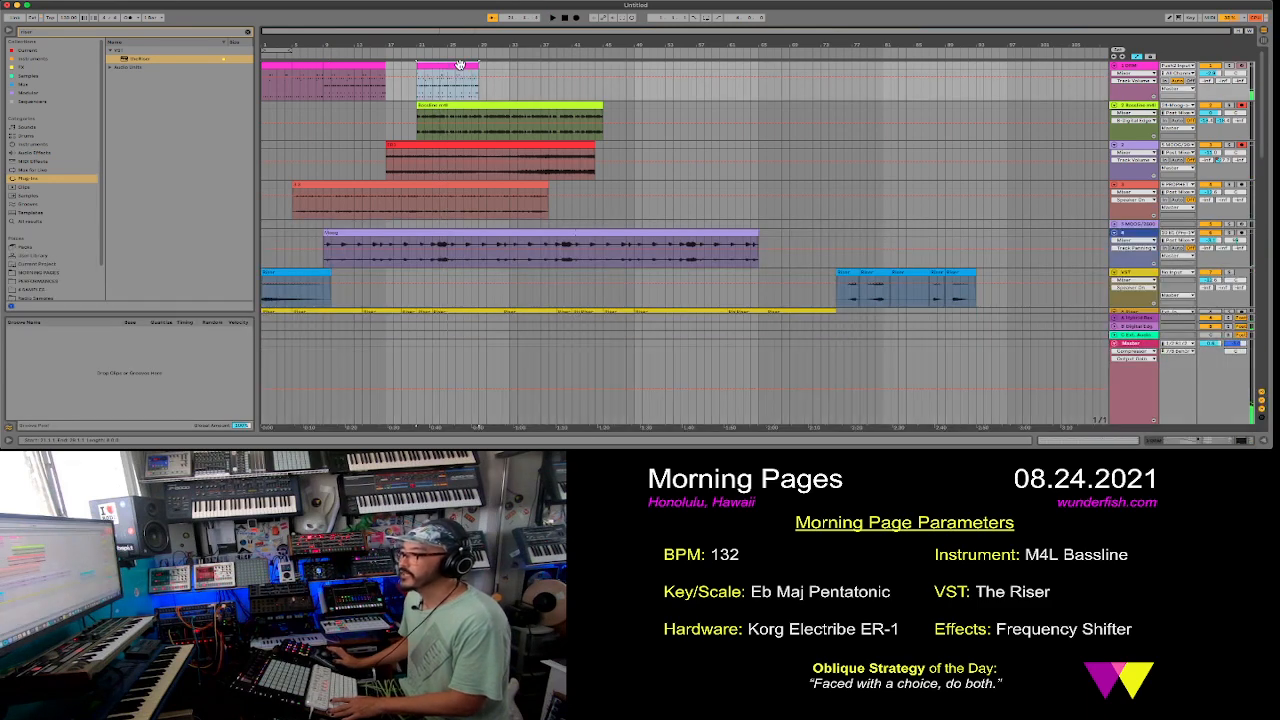
double_click(459, 64)
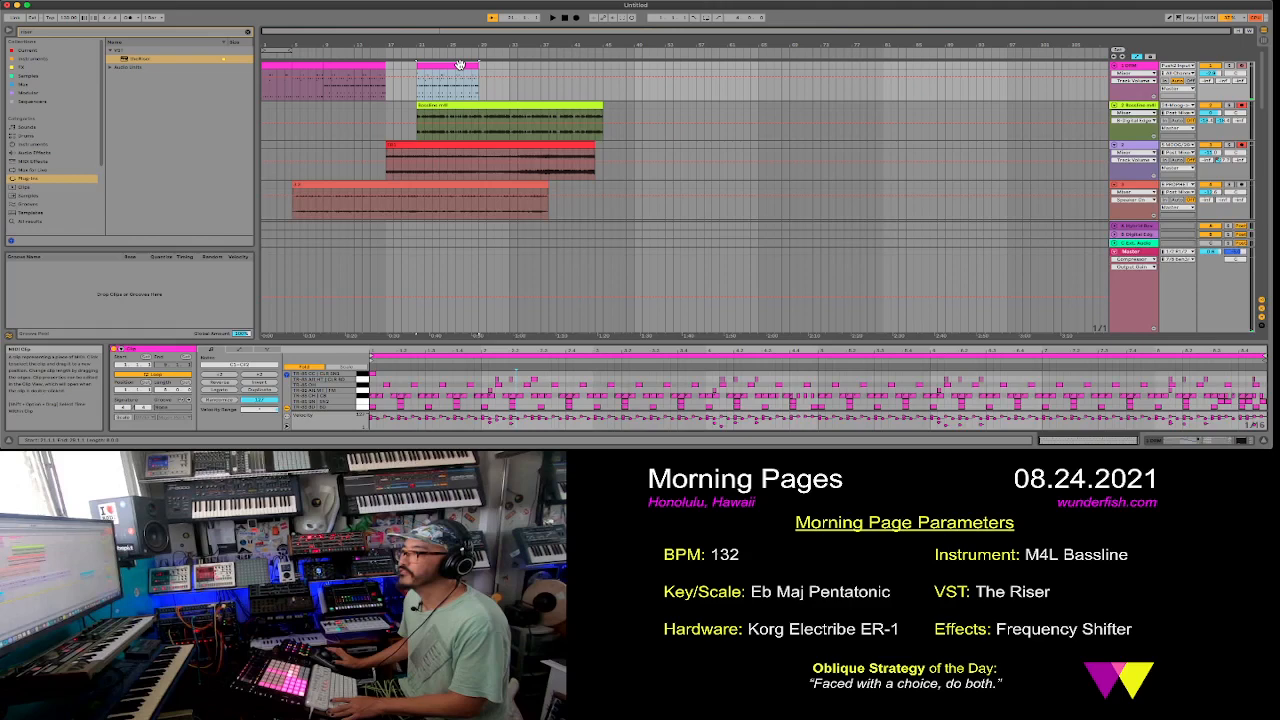
left_click_drag(452, 343, 450, 193)
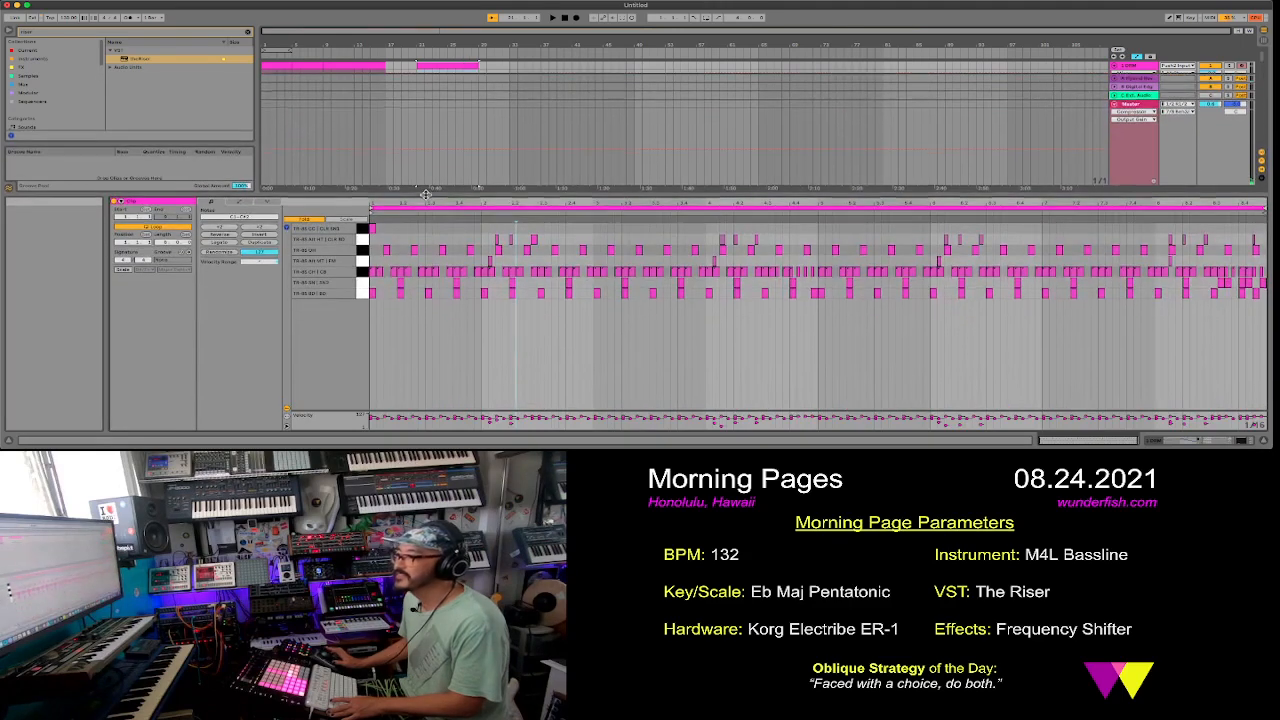
left_click(307, 220)
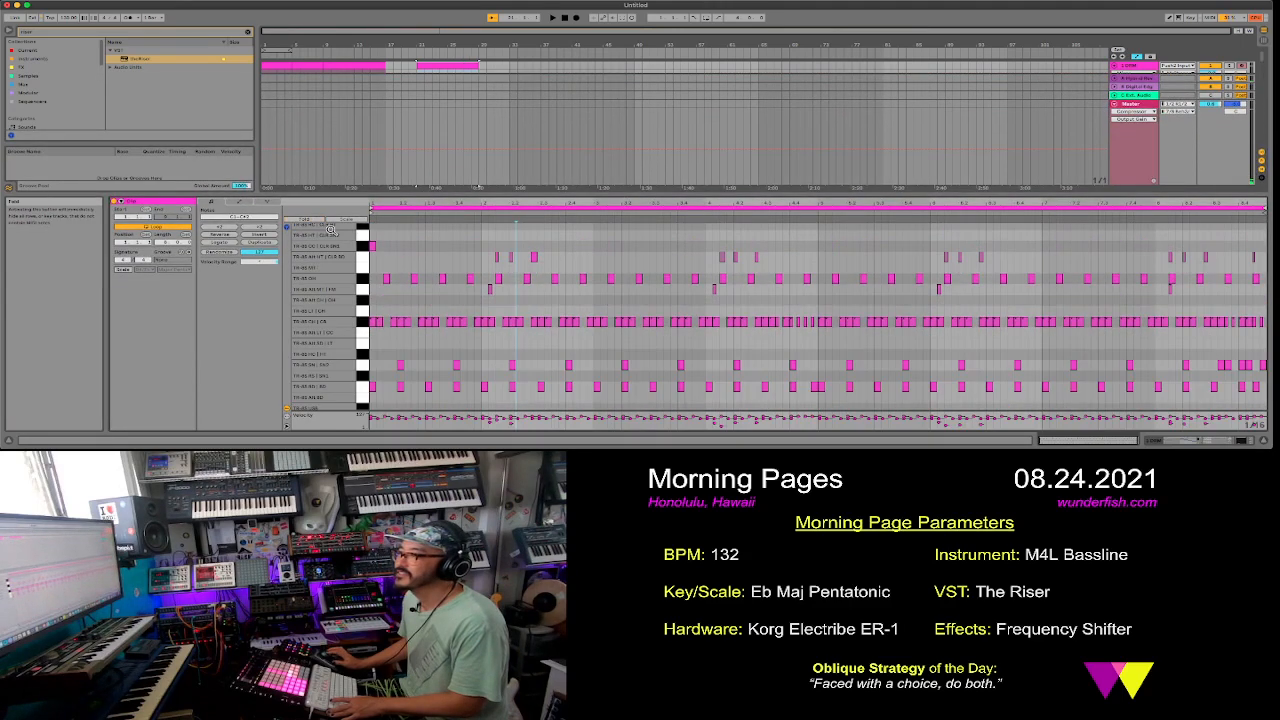
- Audition drum sounds from the note rows to find one to add to the clip
left_click(363, 289)
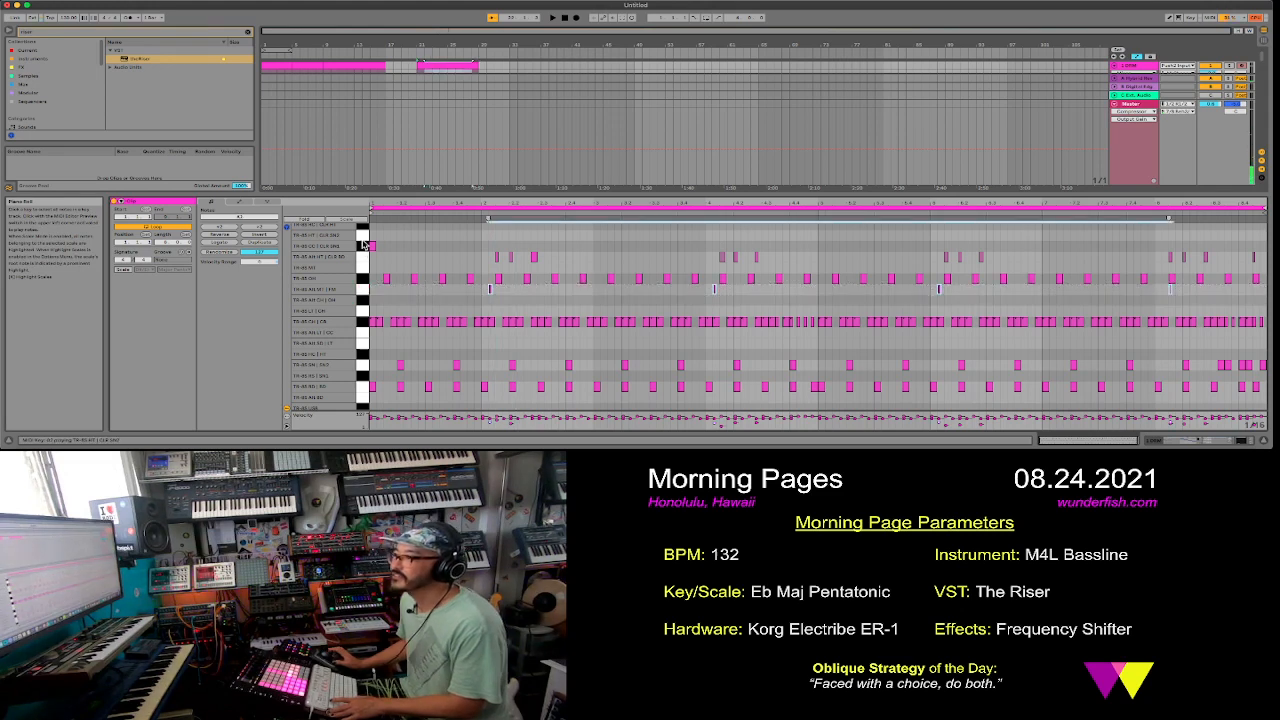
scroll(363, 240, "up", 3)
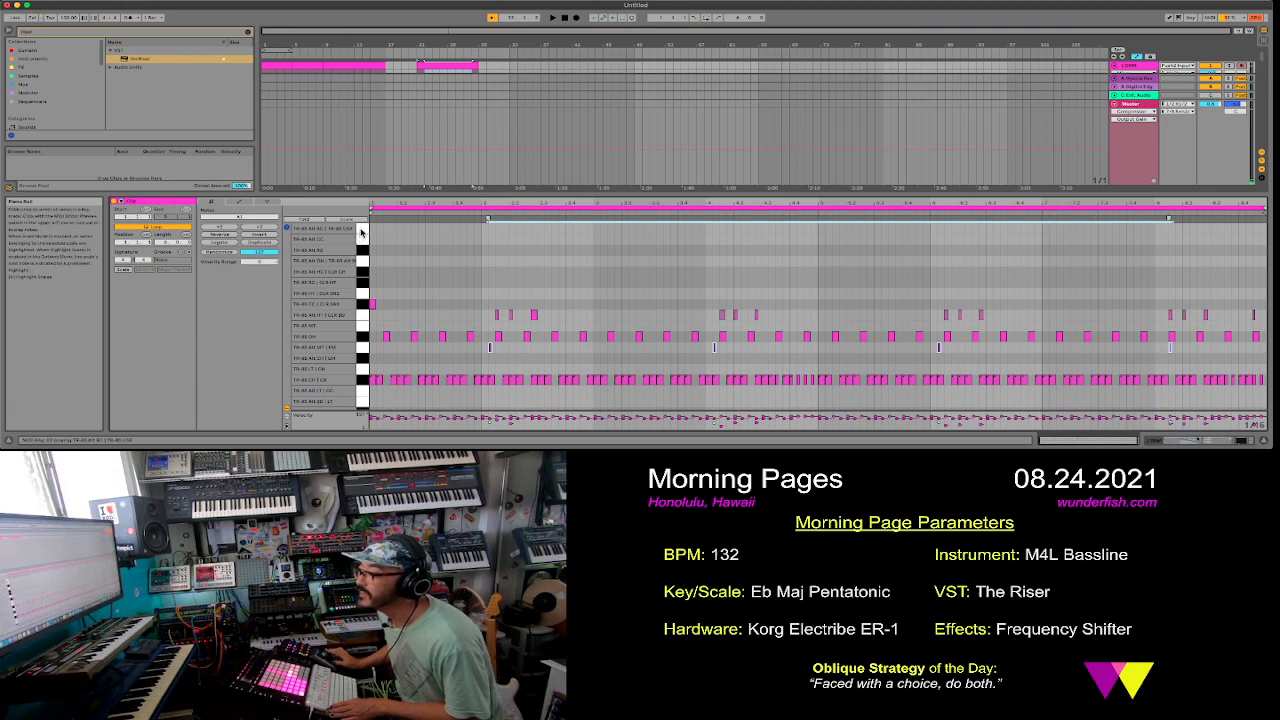
left_click(361, 232)
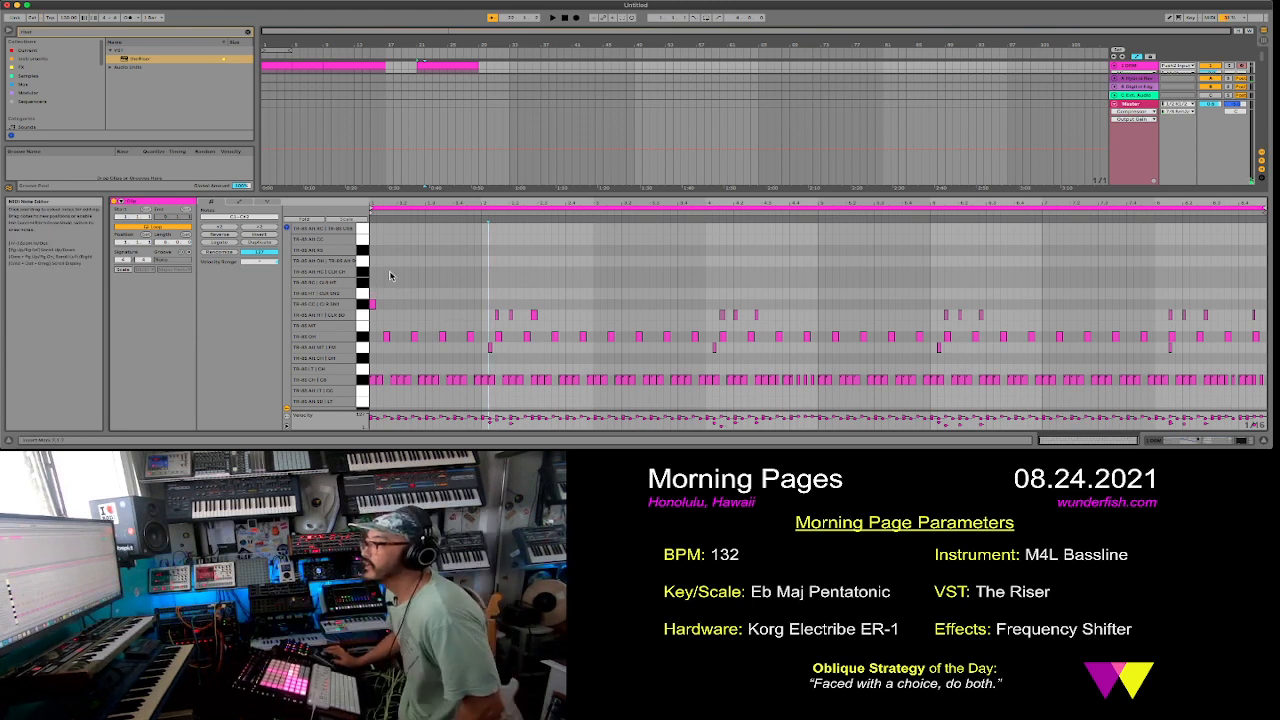
- Set the note grid to 1/8 and draw continuous eighth notes across the whole clip, two rows above the single opening note
right_click(398, 276)
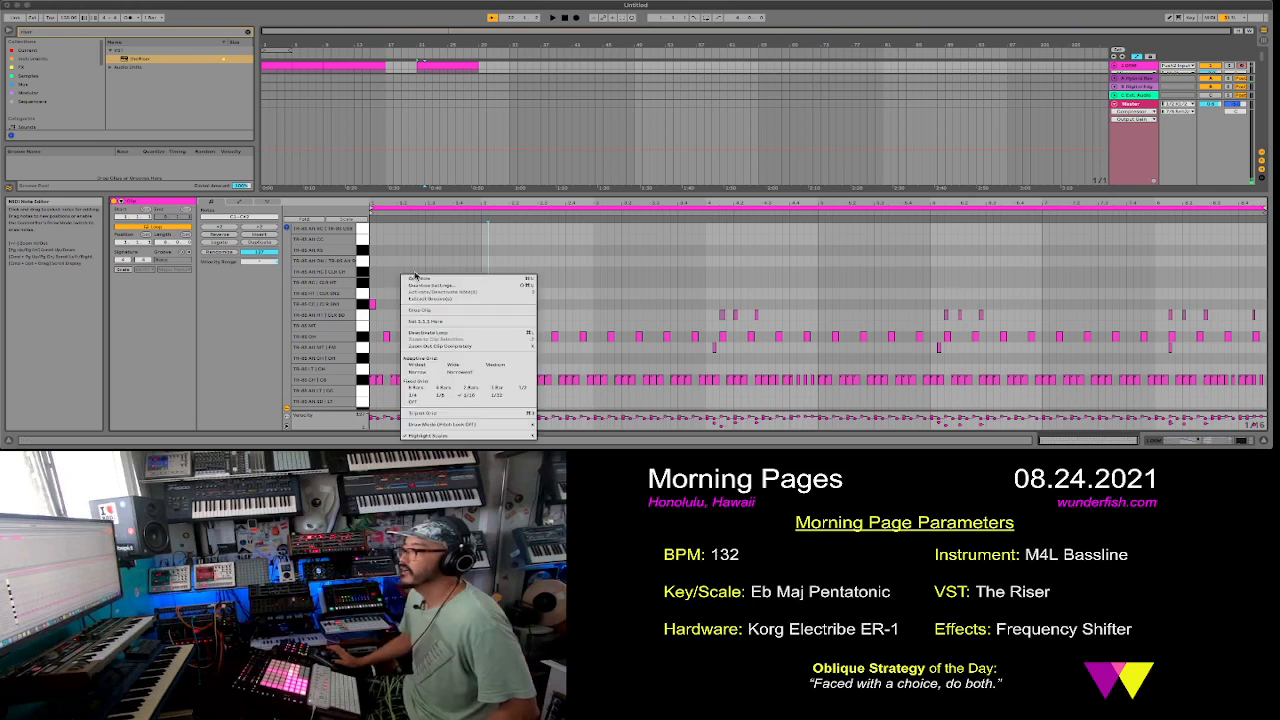
left_click(444, 397)
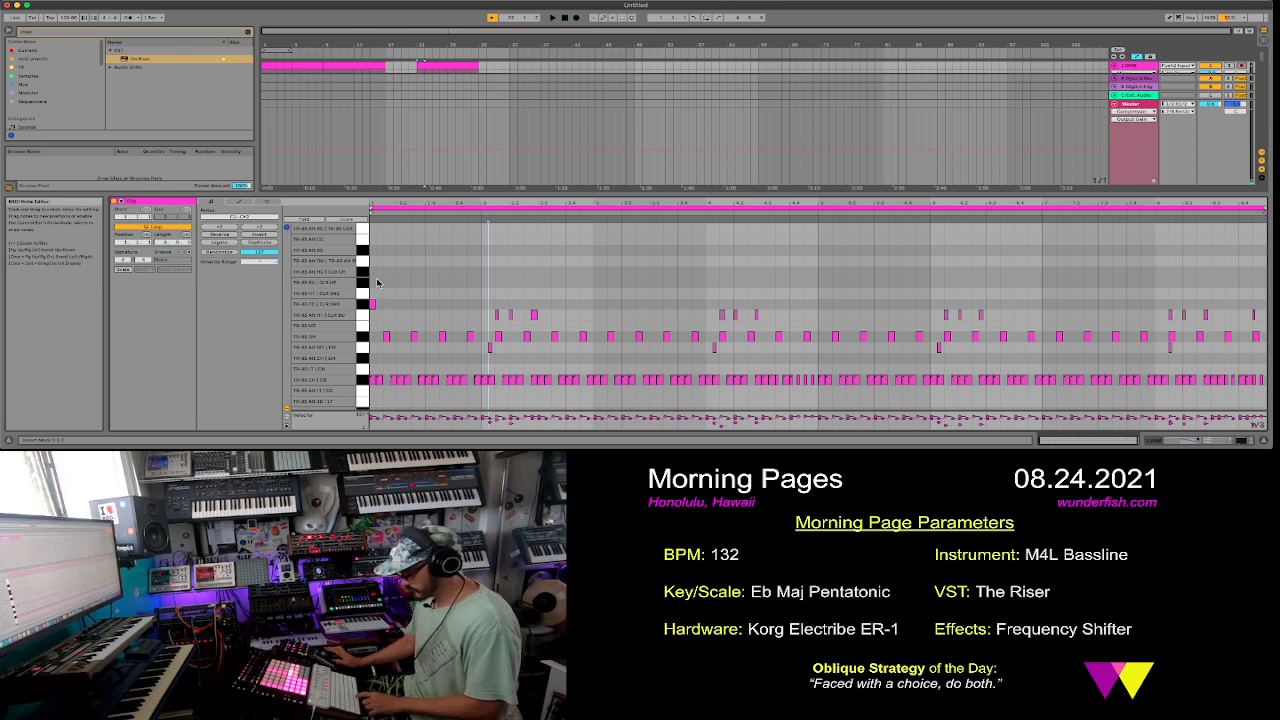
key("b")
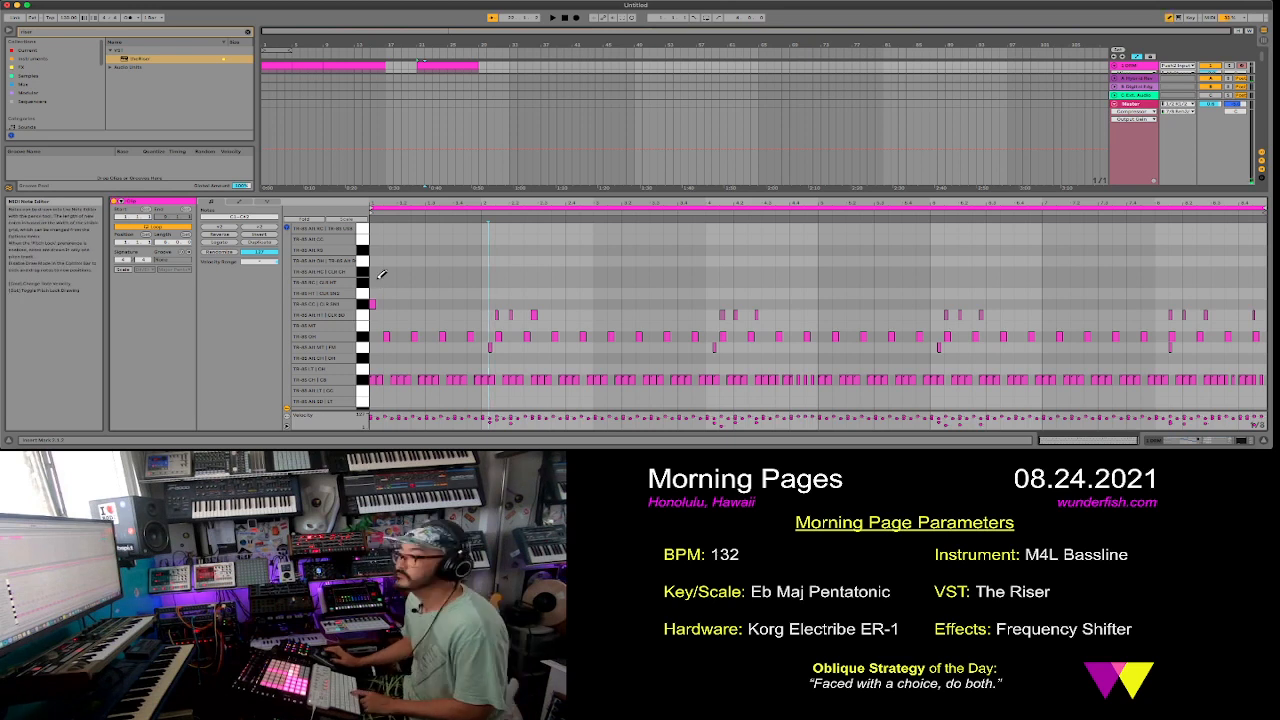
left_click_drag(420, 282, 478, 282)
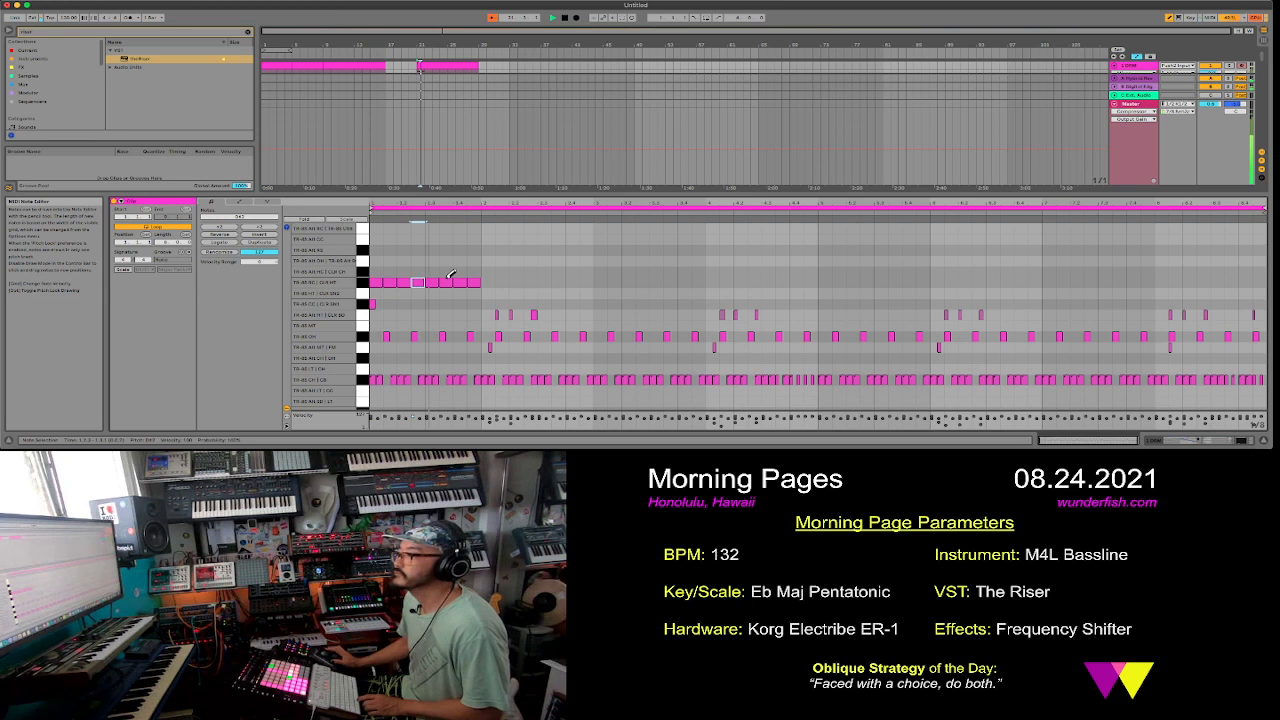
mouse_move(491, 280)
left_mouse_down()
mouse_move(1045, 302)
mouse_move(1253, 288)
left_mouse_up()
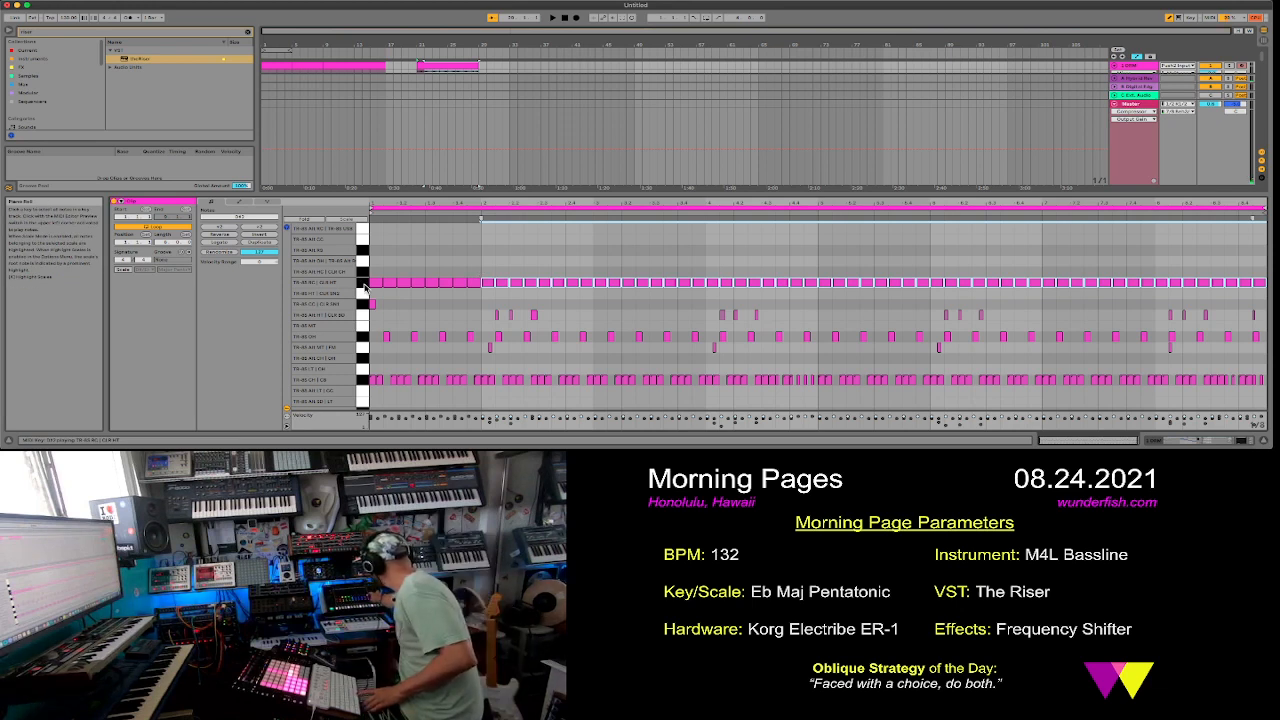
- Play the drum clip with the added eighth notes and shrink the note editor to reveal the arrangement
key("space")
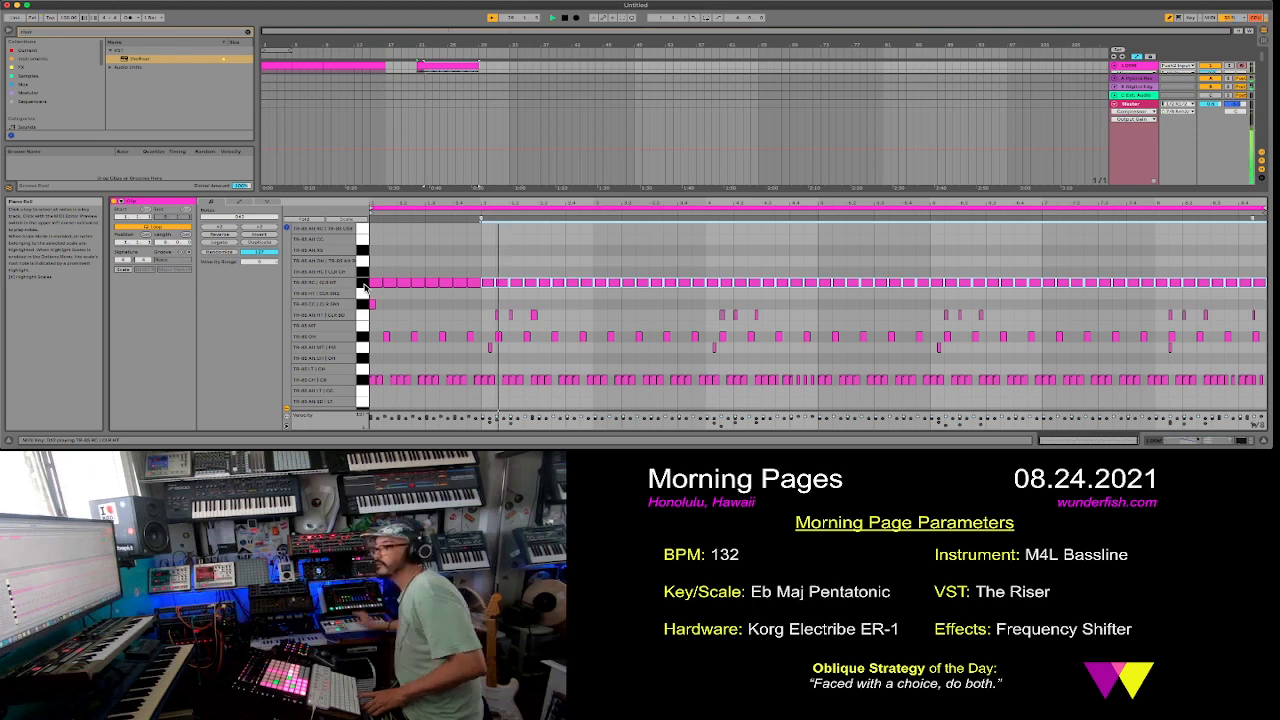
left_click(368, 52)
left_click_drag(495, 193, 505, 322)
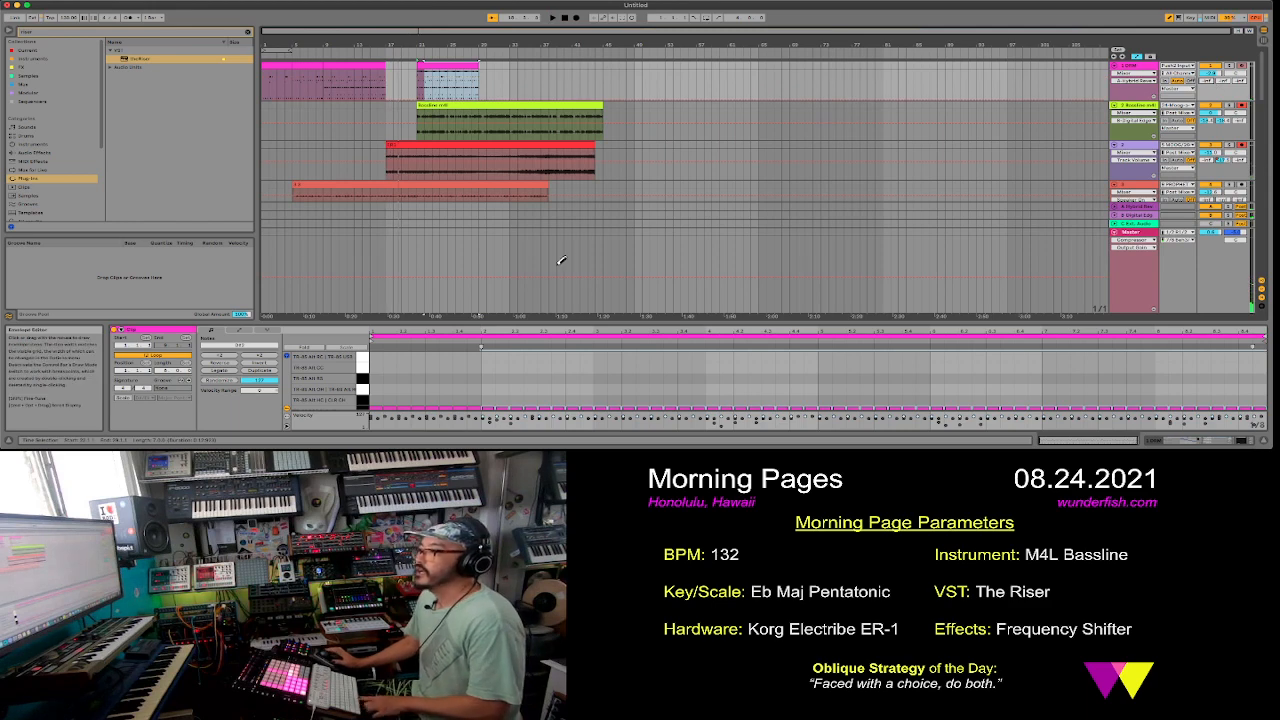
- Move the short yellow Riser clip at bar 21 up to the VST track, starting at bar 15
scroll(561, 261, "down", 3)
scroll(561, 261, "down", 3)
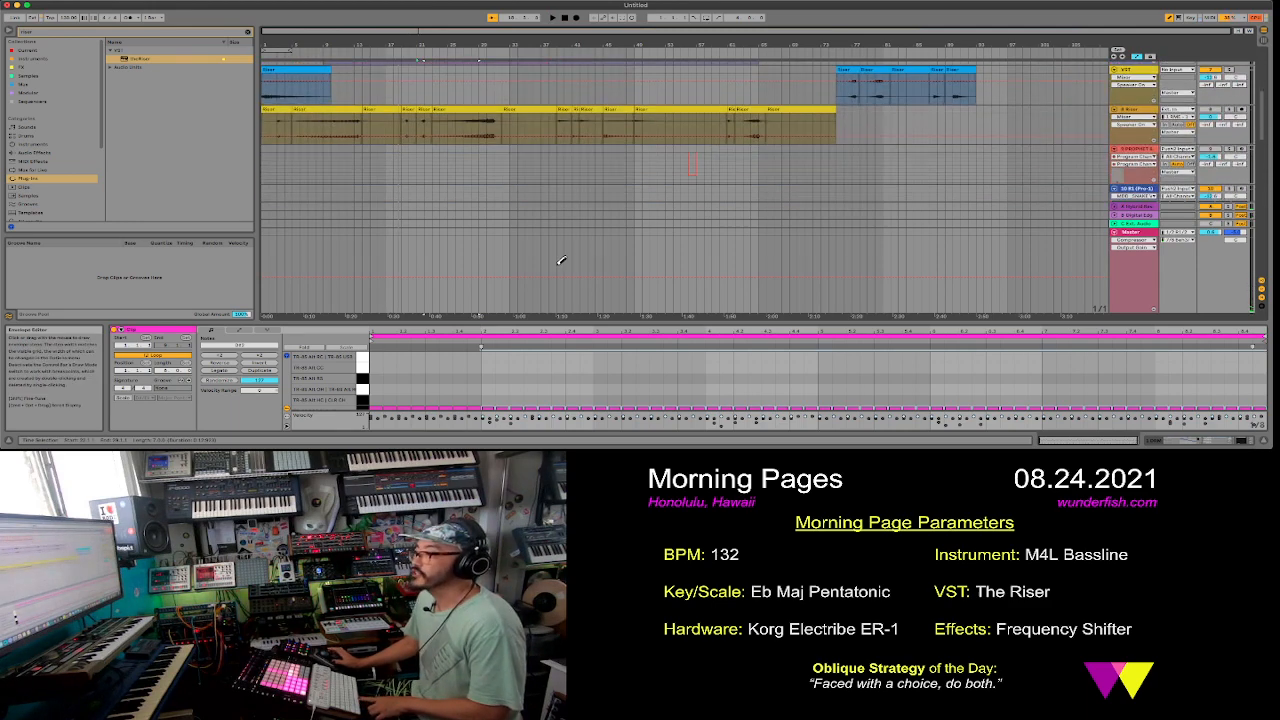
scroll(561, 261, "up", 3)
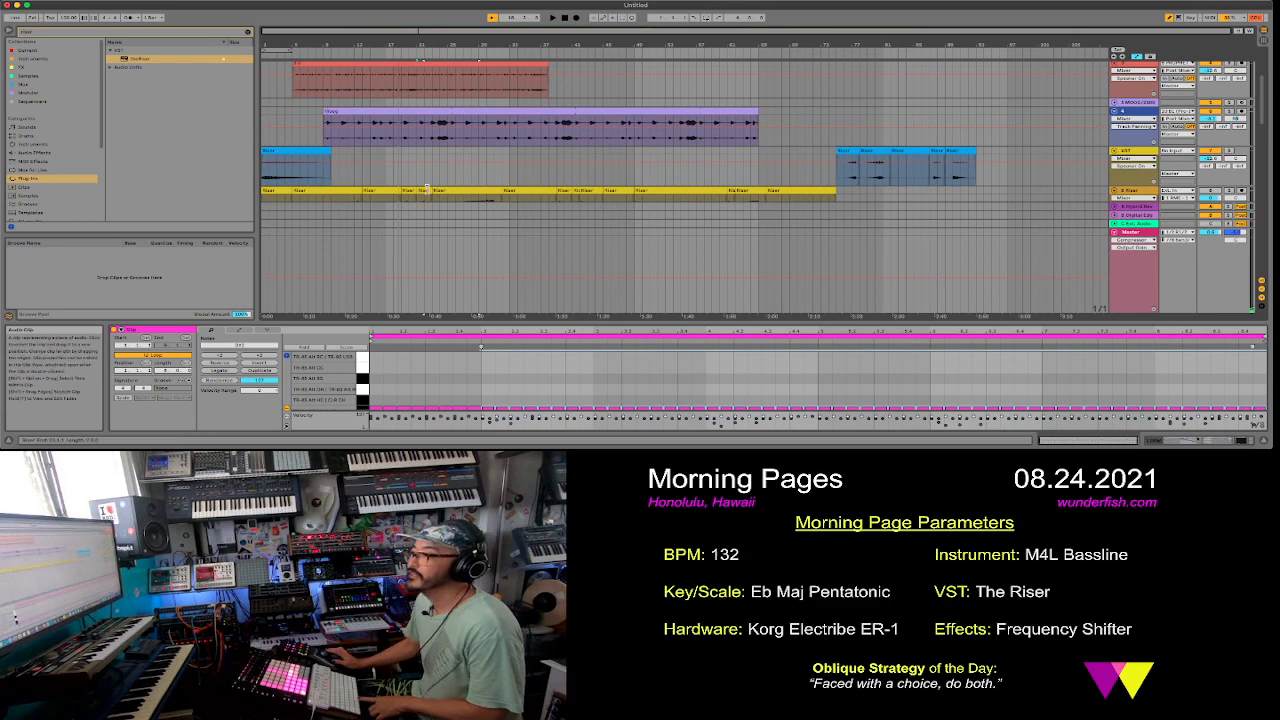
scroll(425, 188, "down", 1)
left_click_drag(425, 188, 382, 165)
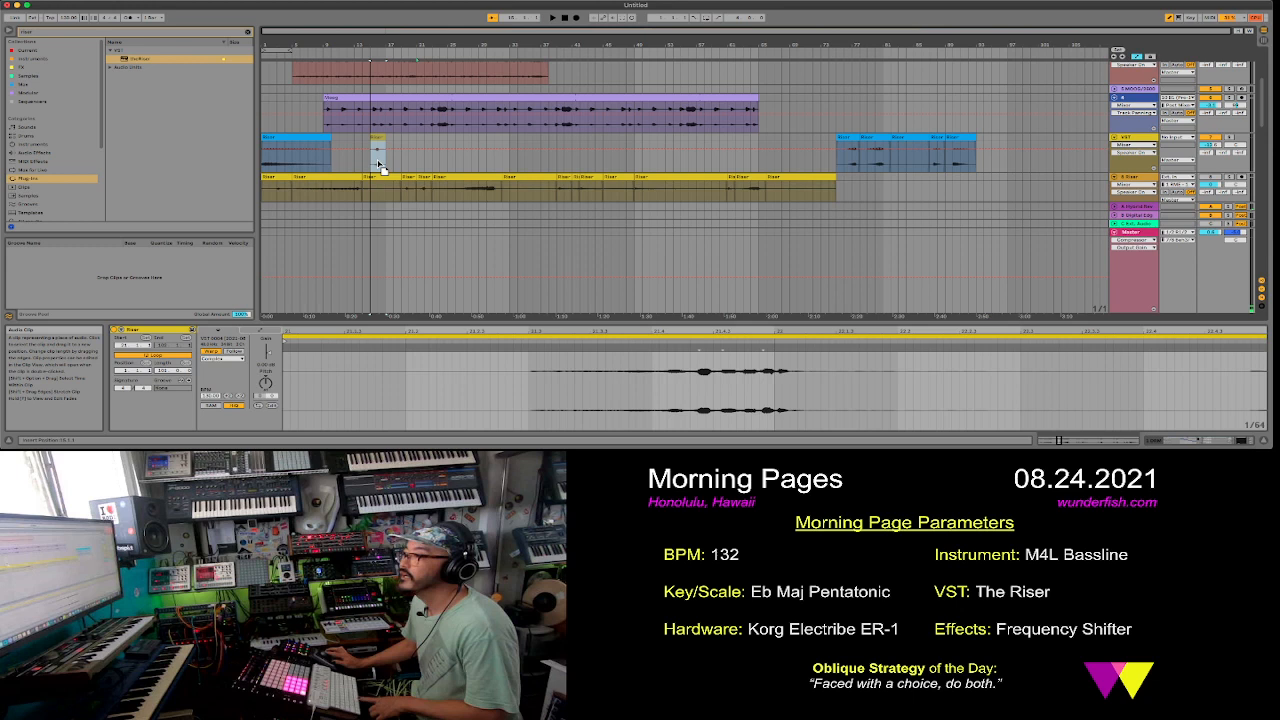
- Play around the short Riser clip on the VST track, move it to start at bar 16, and raise its clip gain
left_click(380, 47)
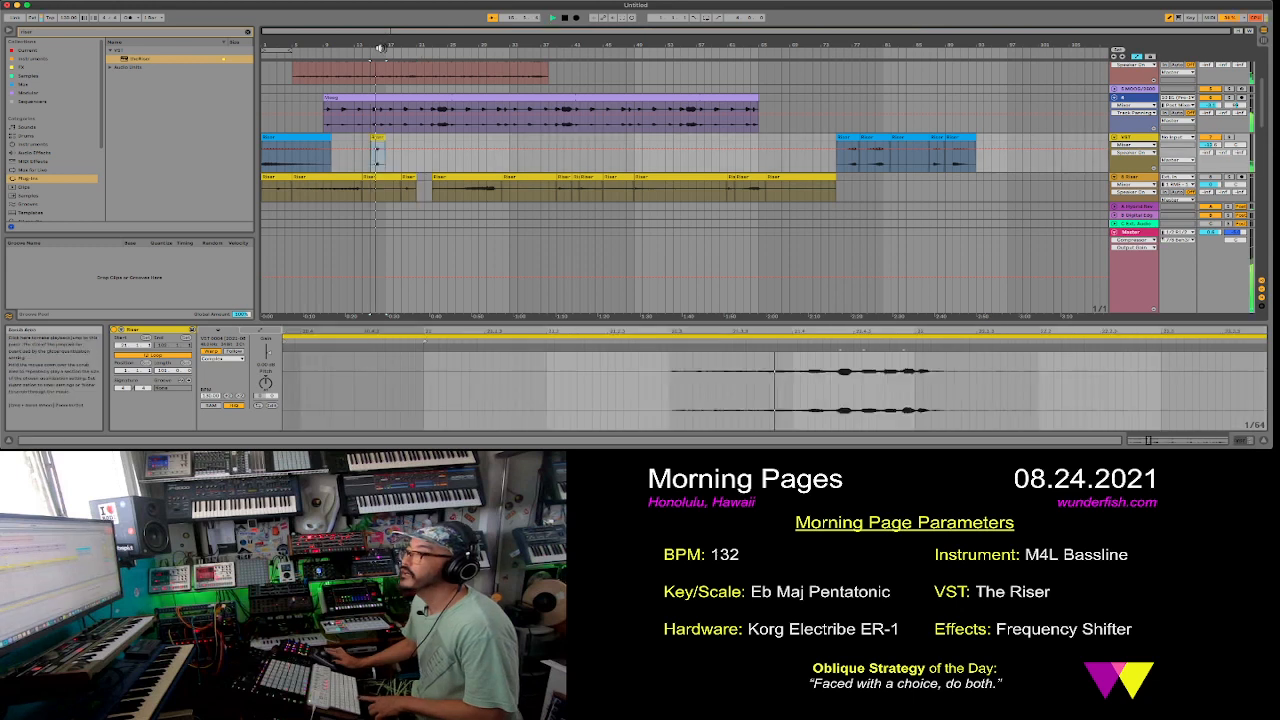
key("space")
left_click_drag(380, 46, 418, 140)
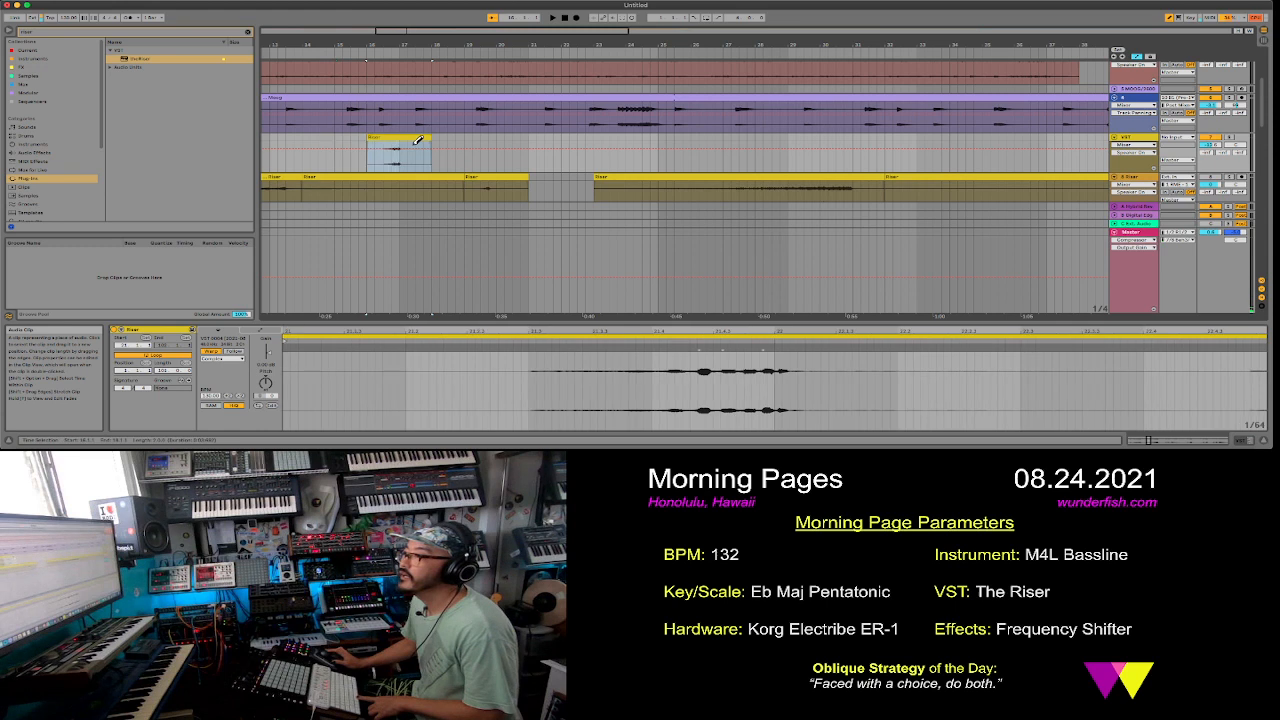
key("space")
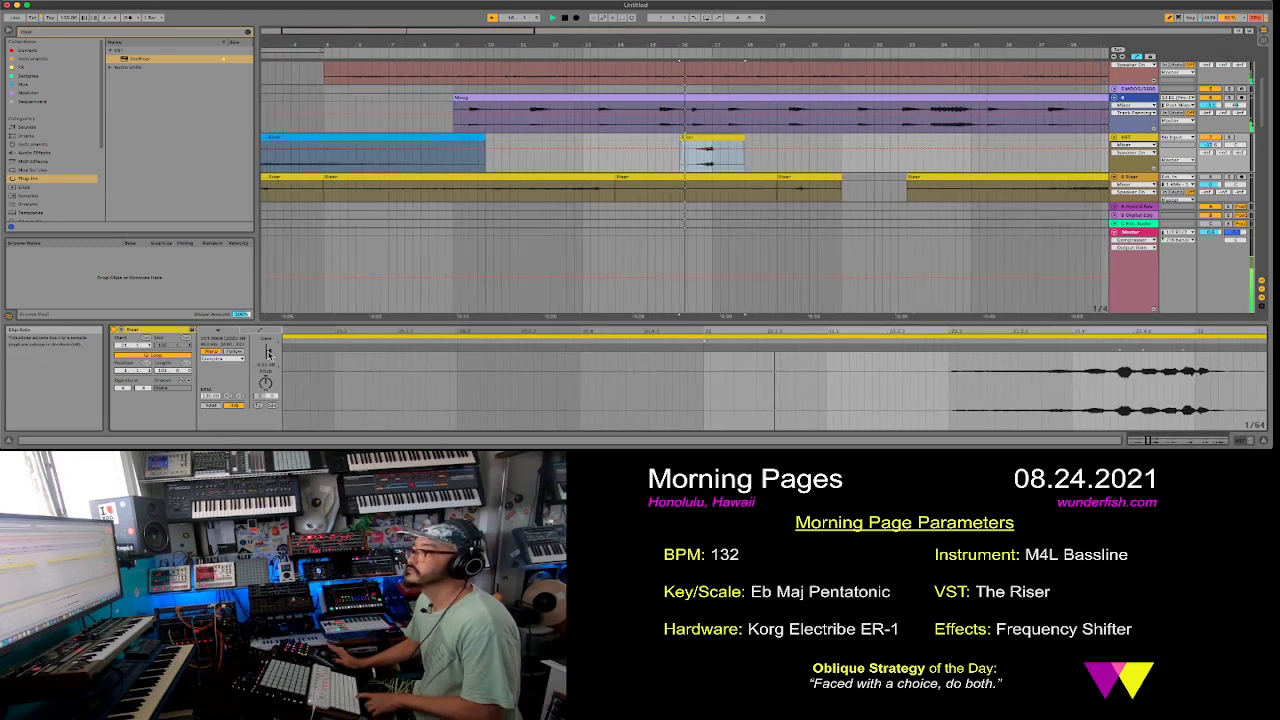
left_click_drag(268, 356, 268, 353)
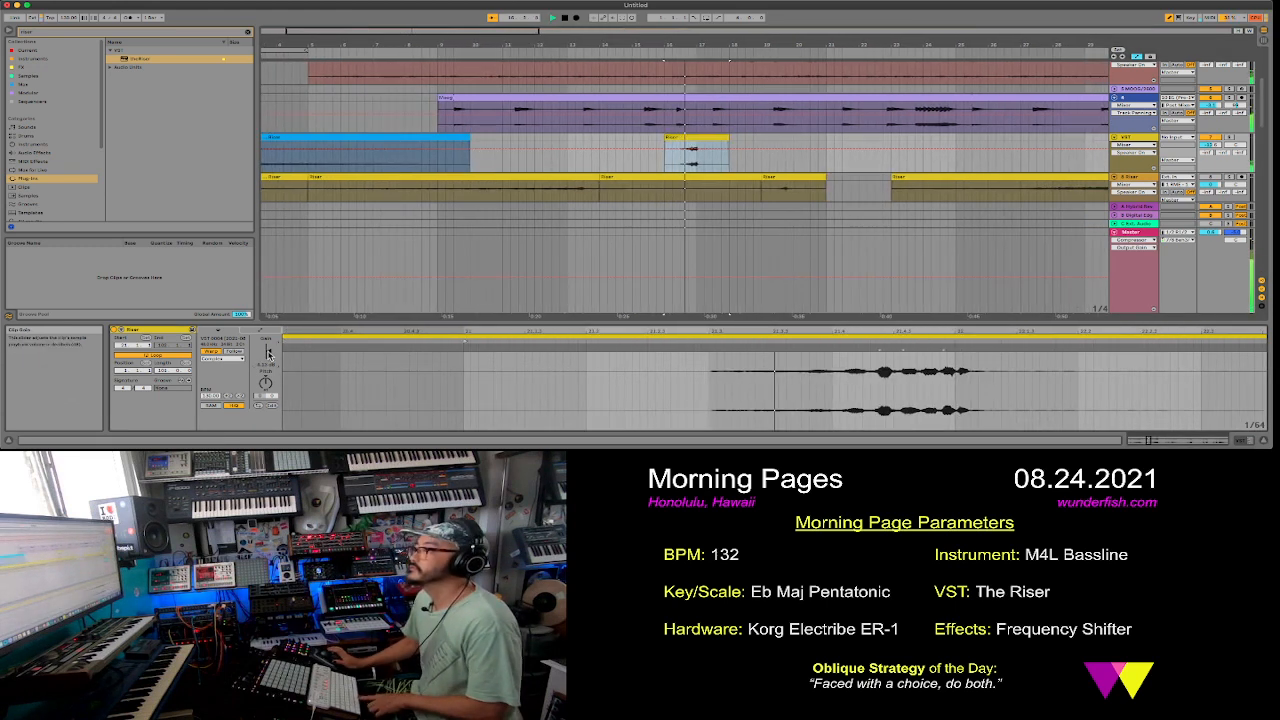
- Draw automation for the VST track's send B so it rises only around the short Riser clip
left_click(1222, 153)
mouse_move(663, 156)
left_mouse_down()
mouse_move(688, 138)
mouse_move(649, 134)
left_mouse_up()
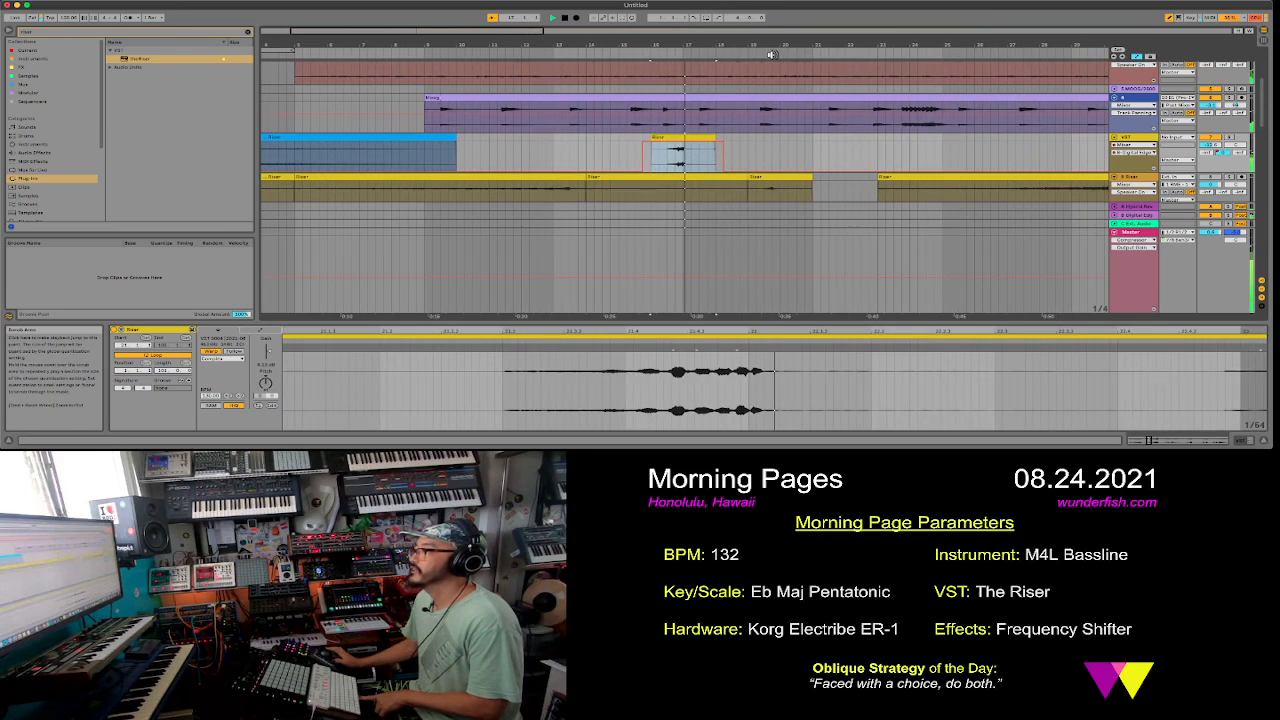
key("space")
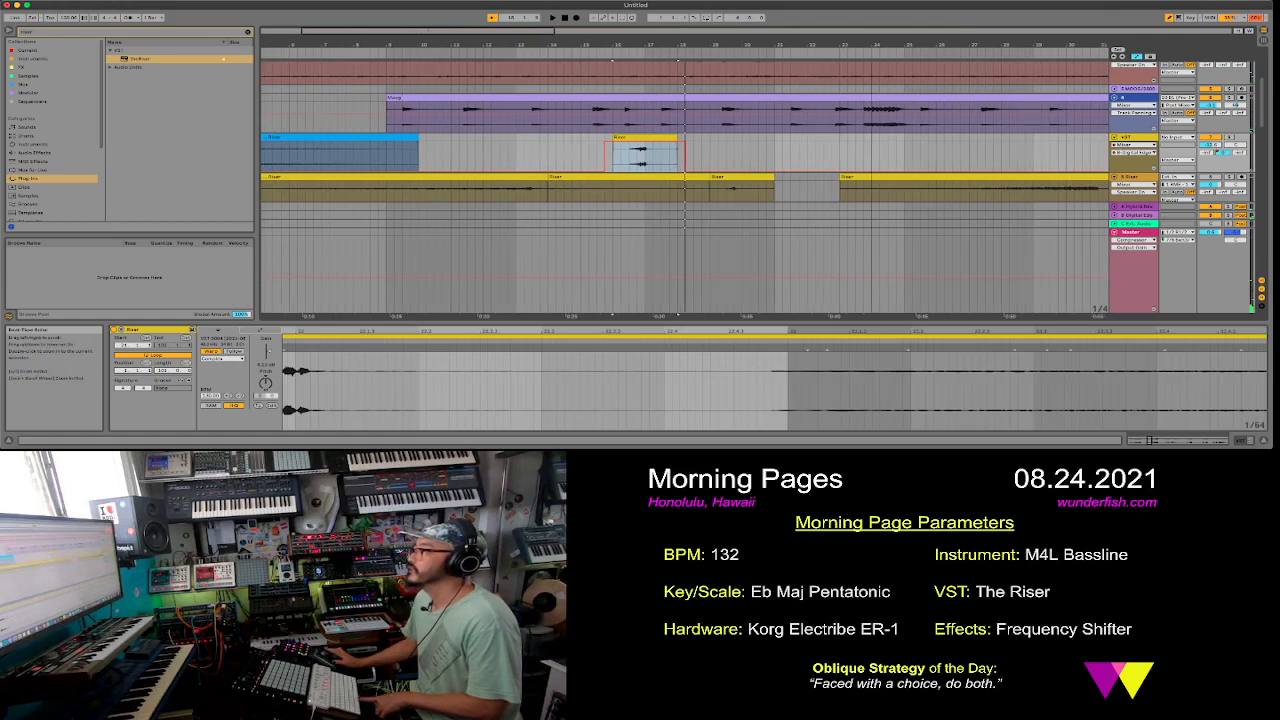
- Move the four-bar yellow Riser clip near bar 62 to the VST track at bars 14 to 18, replacing the short clip, and play it
left_click_drag(748, 45, 347, 49)
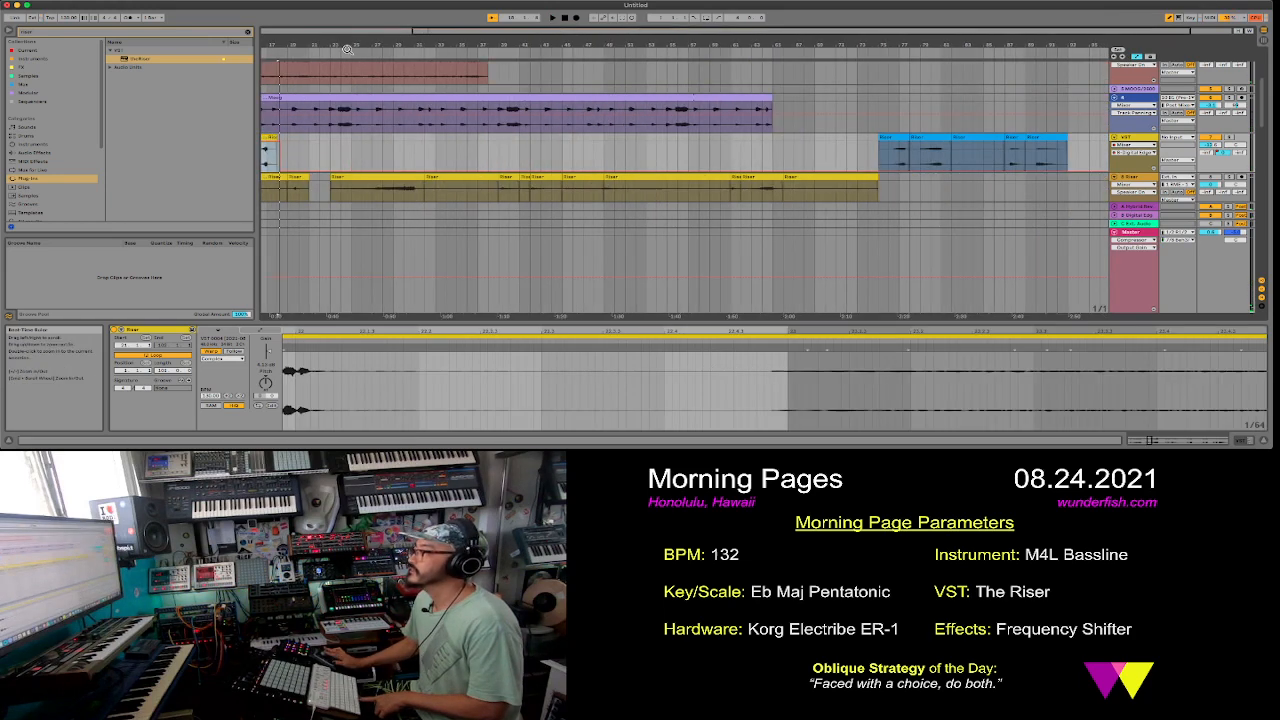
left_click_drag(746, 178, 304, 158)
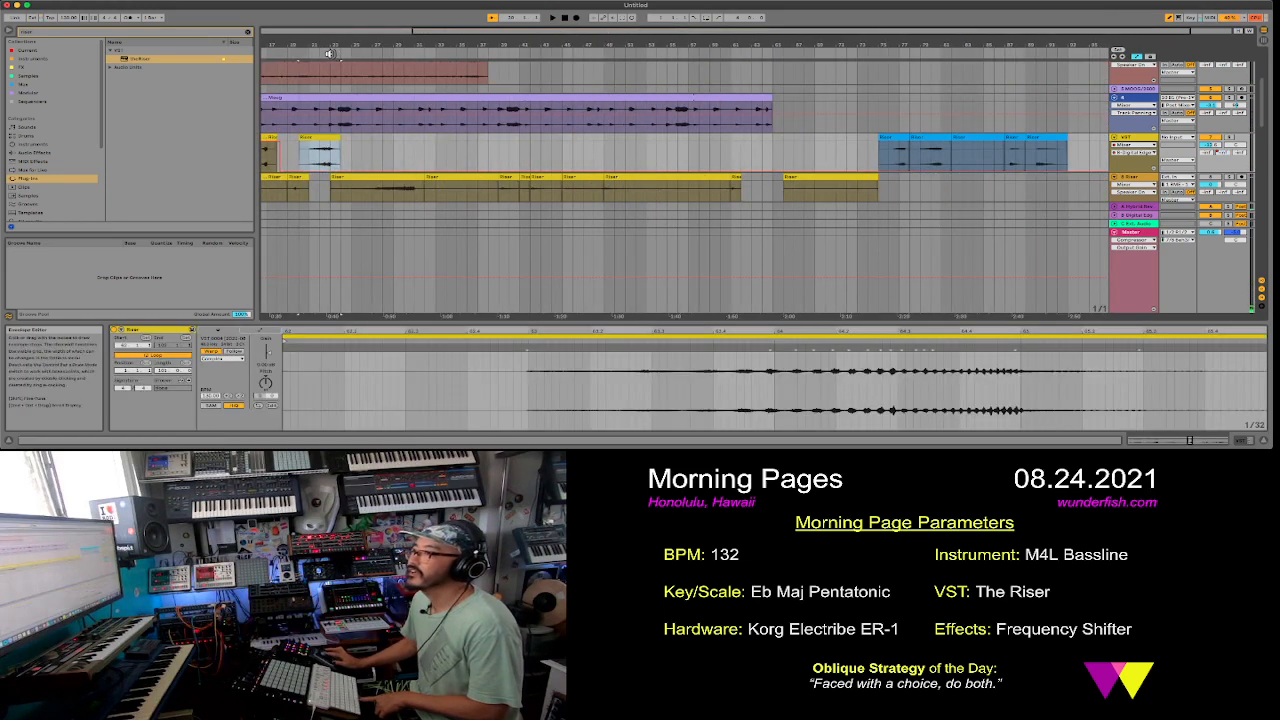
left_click_drag(334, 47, 500, 61)
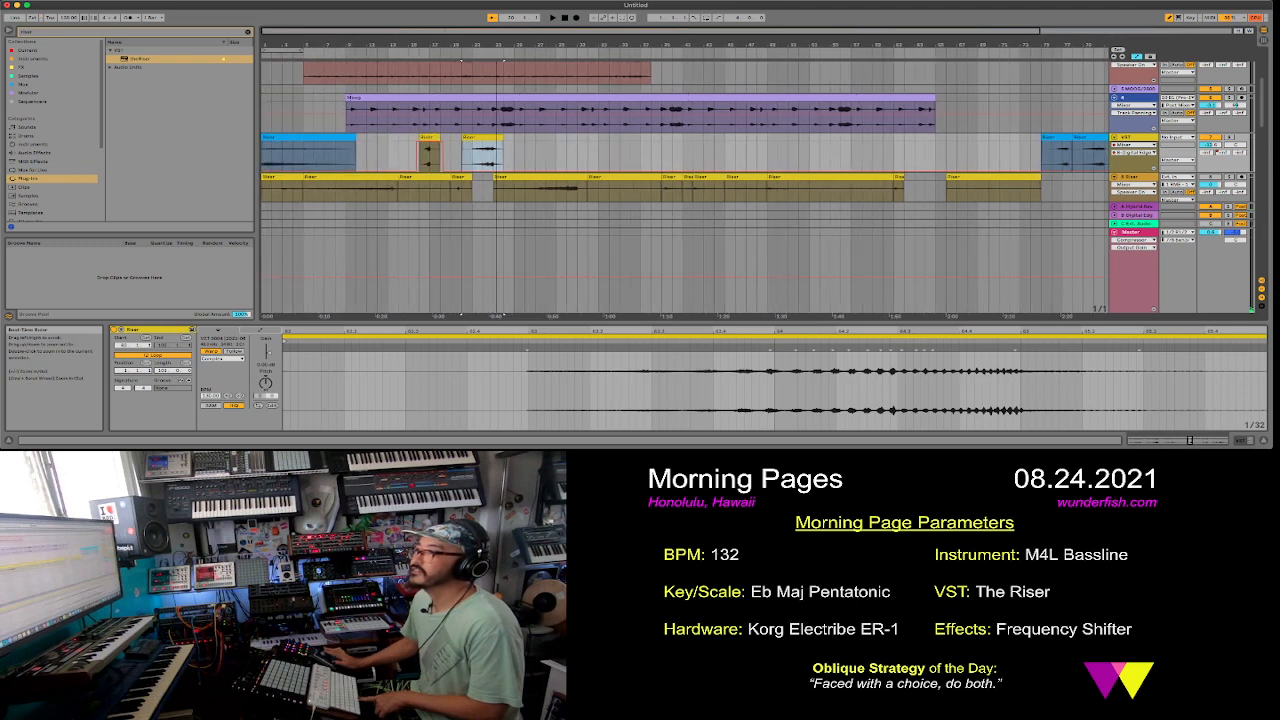
left_click_drag(495, 138, 434, 160)
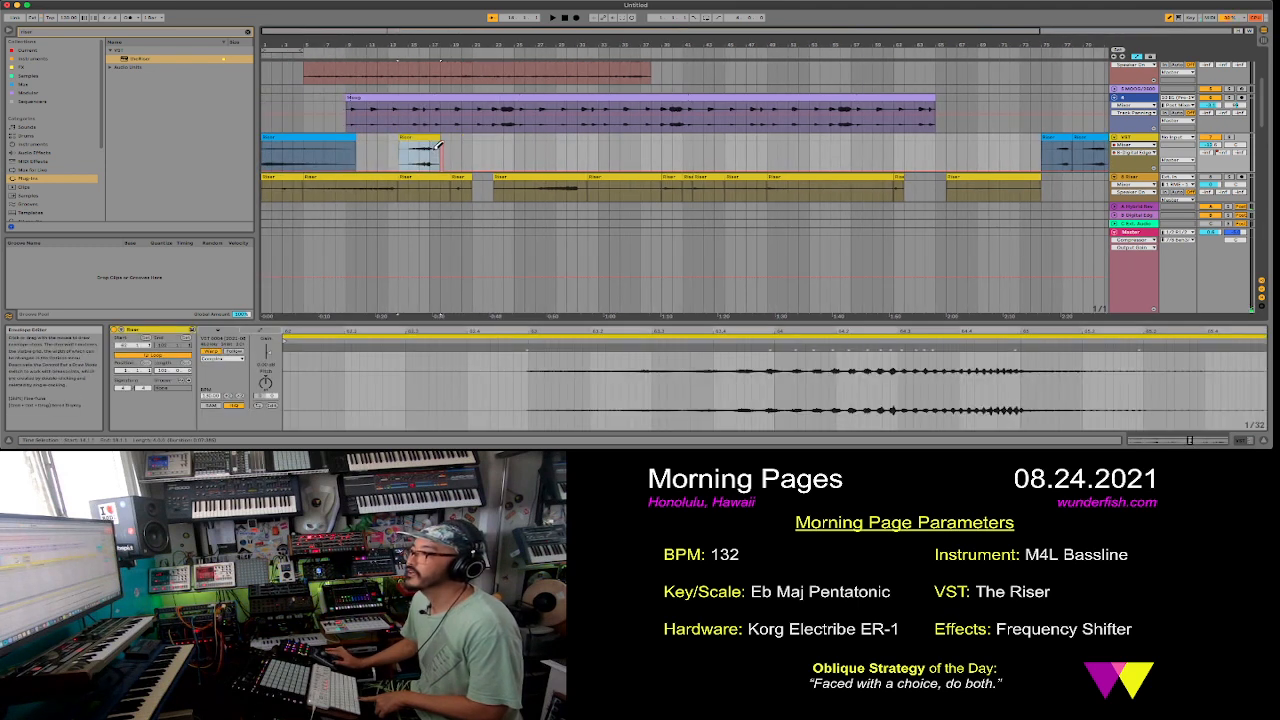
key("space")
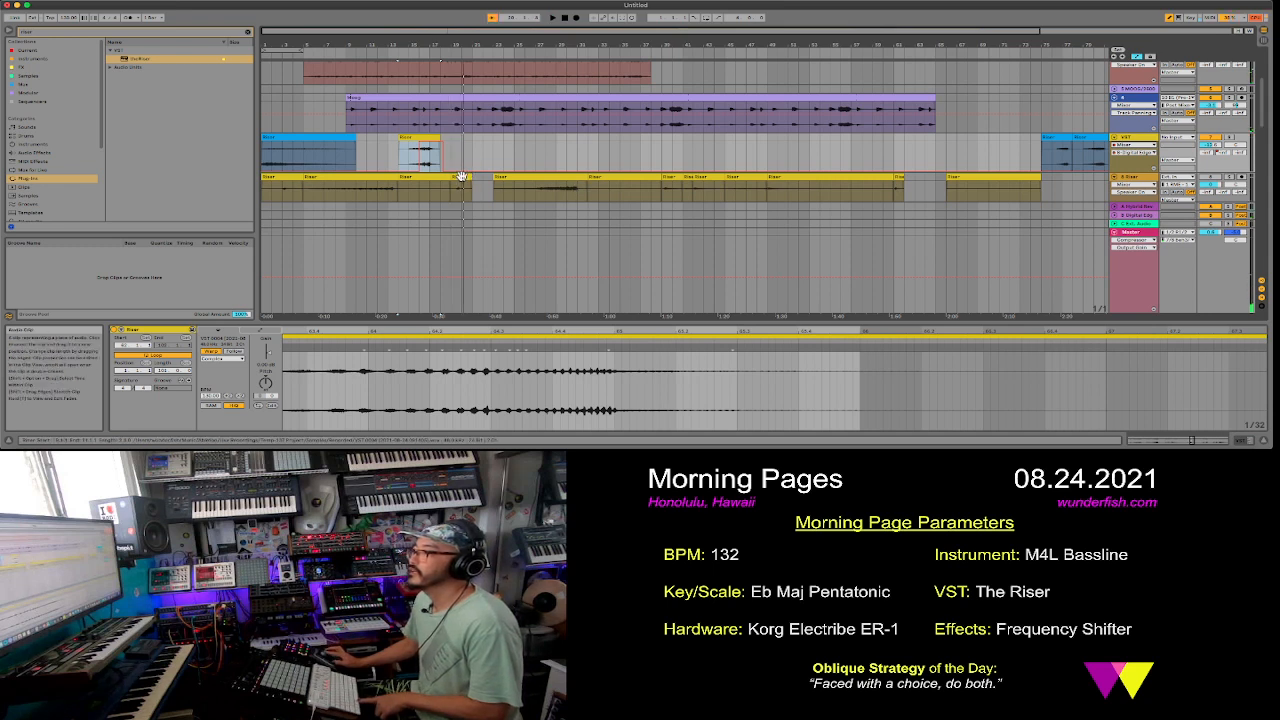
- Move the two-bar yellow Riser clip at bar 19 straight up to the VST track and play it against the other tracks
left_click_drag(462, 176, 464, 160)
key("space")
scroll(499, 146, "up", 5)
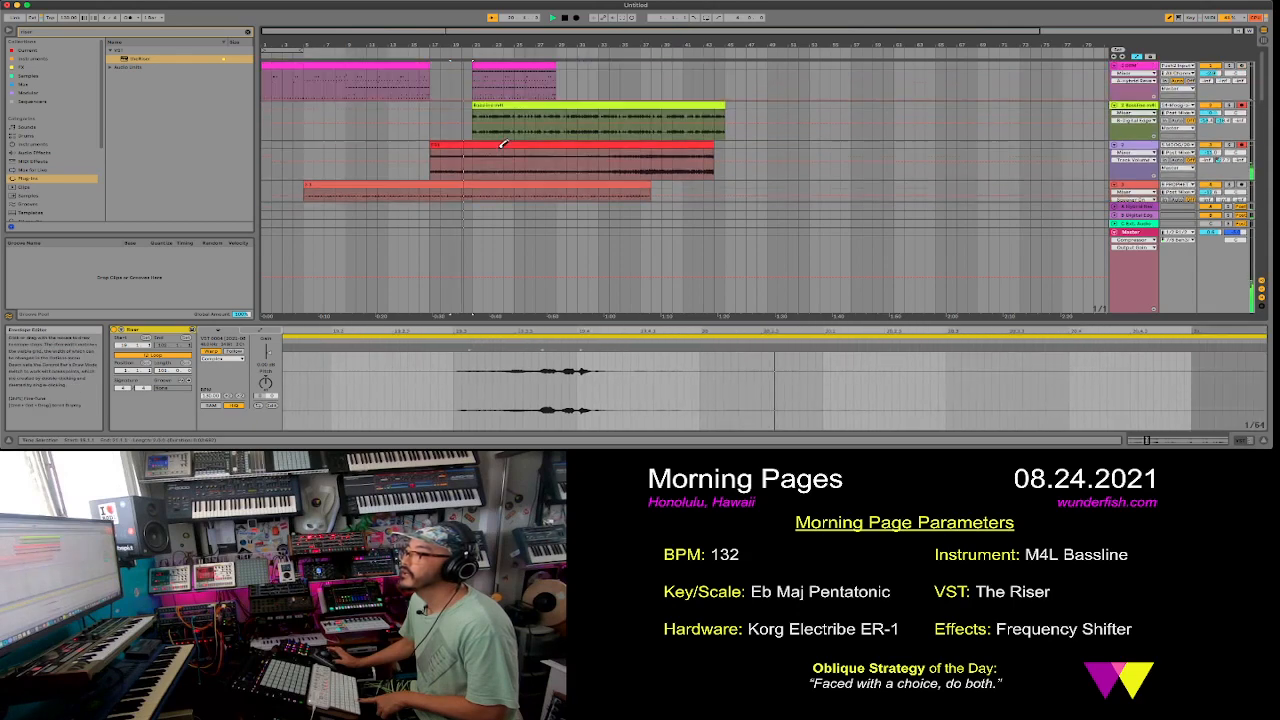
scroll(502, 146, "down", 2)
scroll(503, 145, "down", 2)
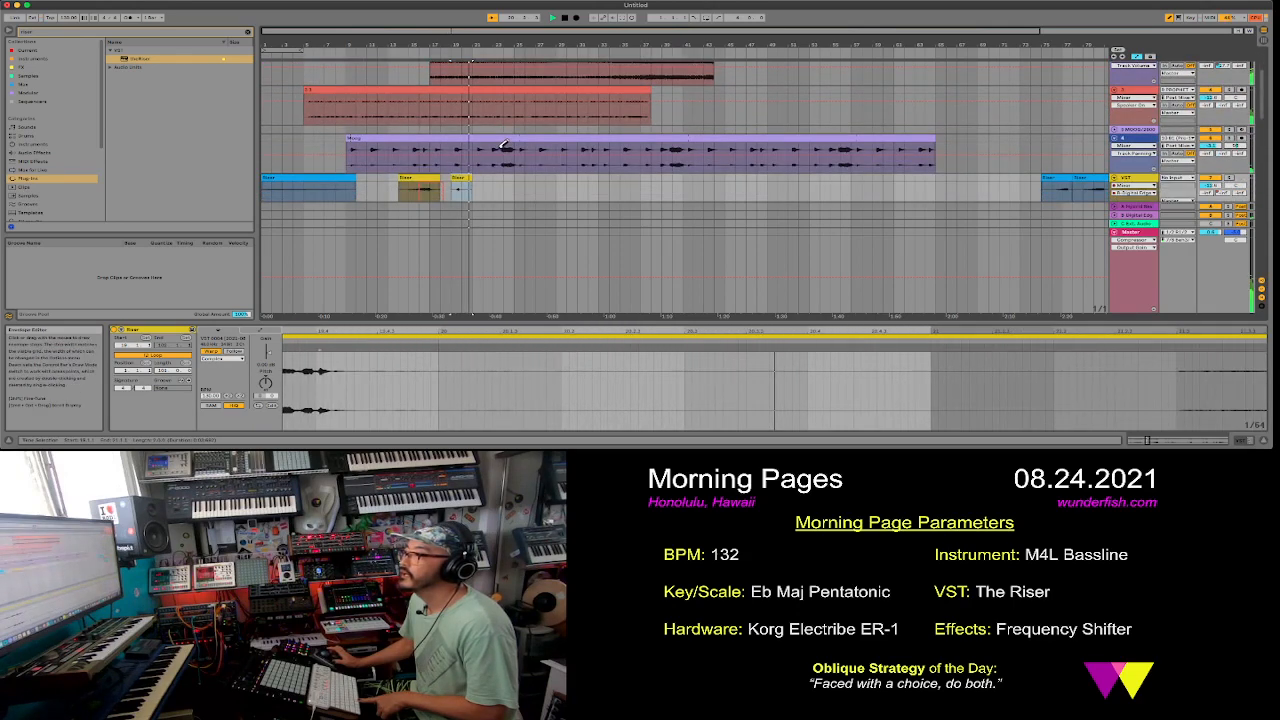
scroll(503, 146, "down", 4)
key("space")
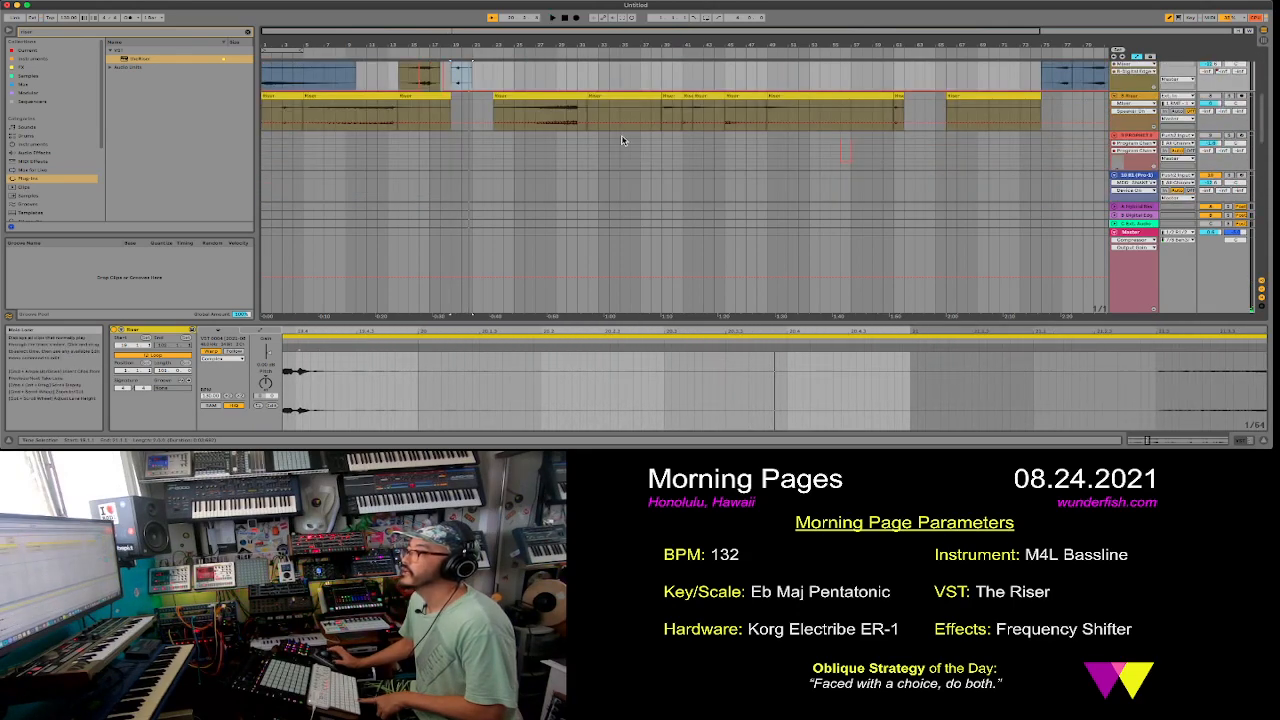
scroll(621, 140, "up", 2)
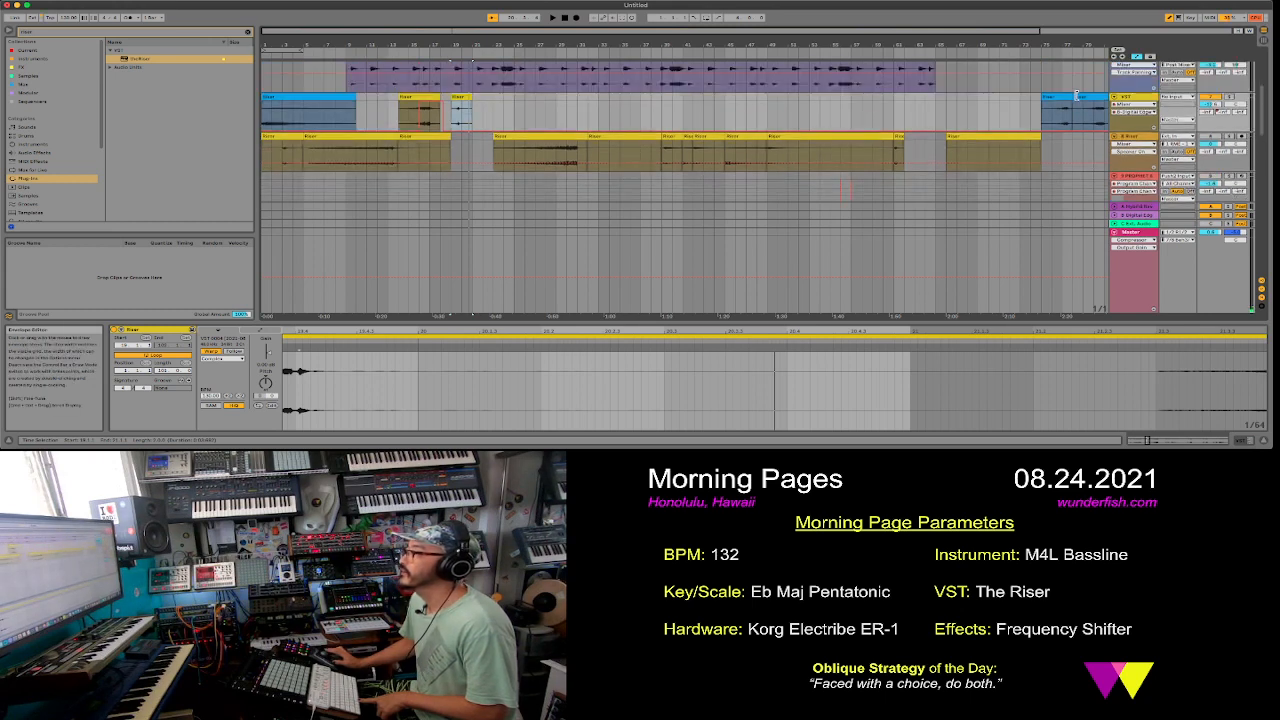
- Move the blue Riser clip near bar 75 into the VST track's short slot around bar 19, replacing the yellow clip, and play it
left_click(1065, 96)
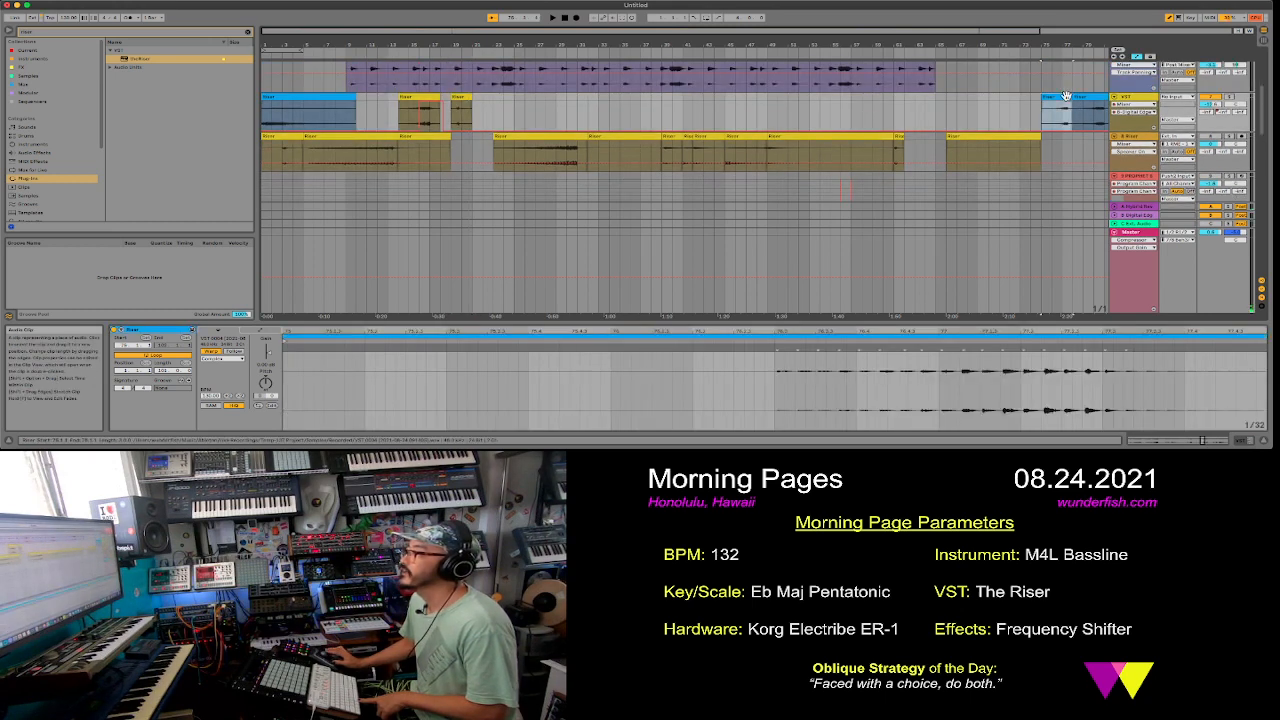
left_click_drag(1066, 96, 448, 97)
key("space")
scroll(483, 177, "up", 3)
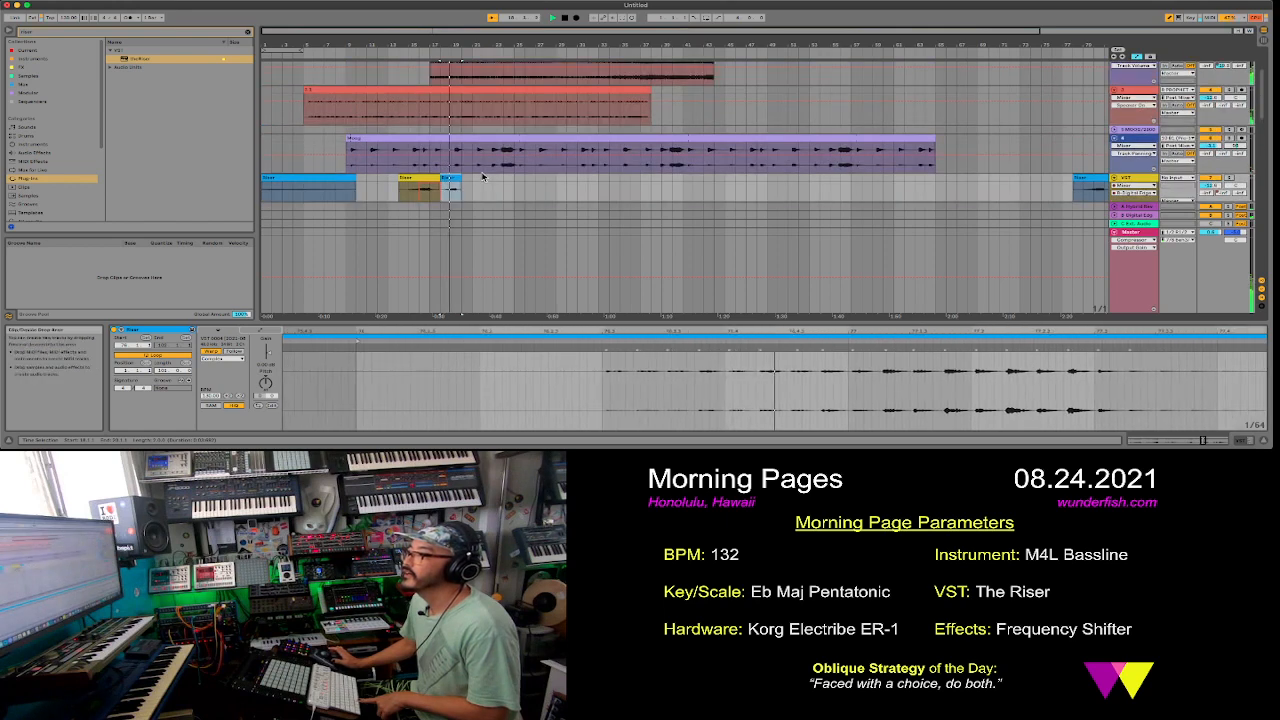
scroll(484, 173, "up", 2)
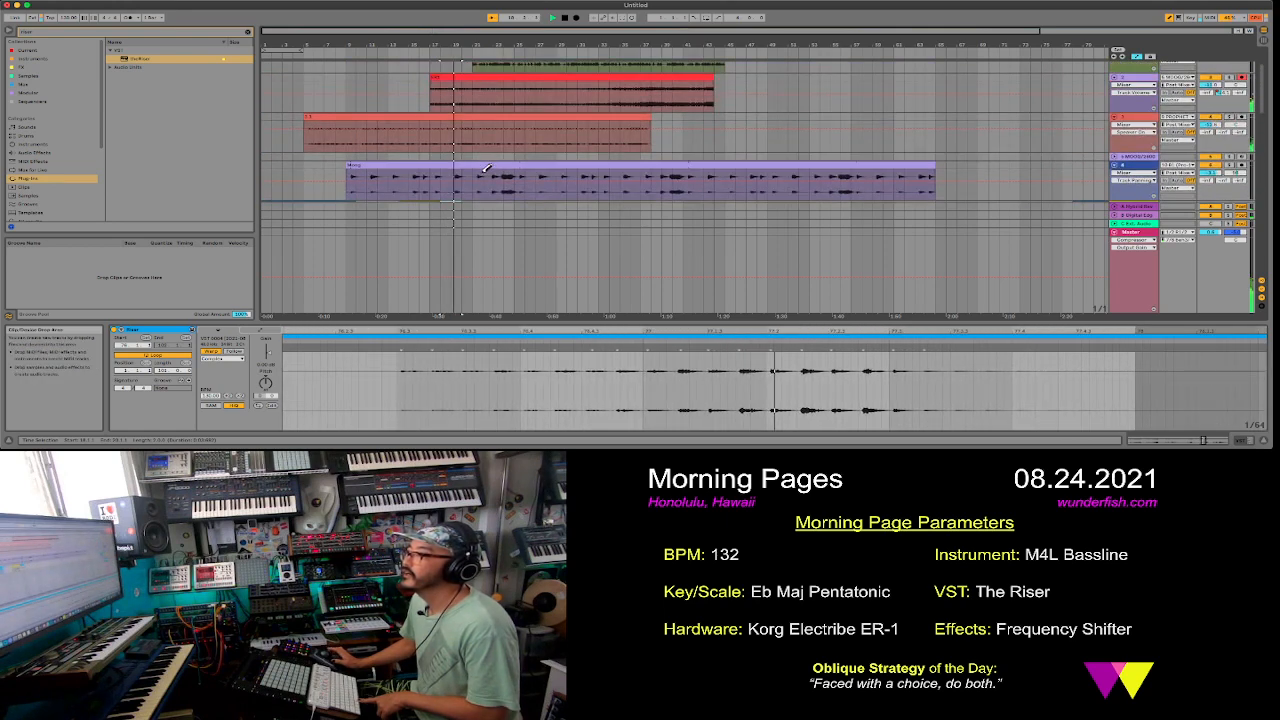
scroll(480, 165, "down", 5)
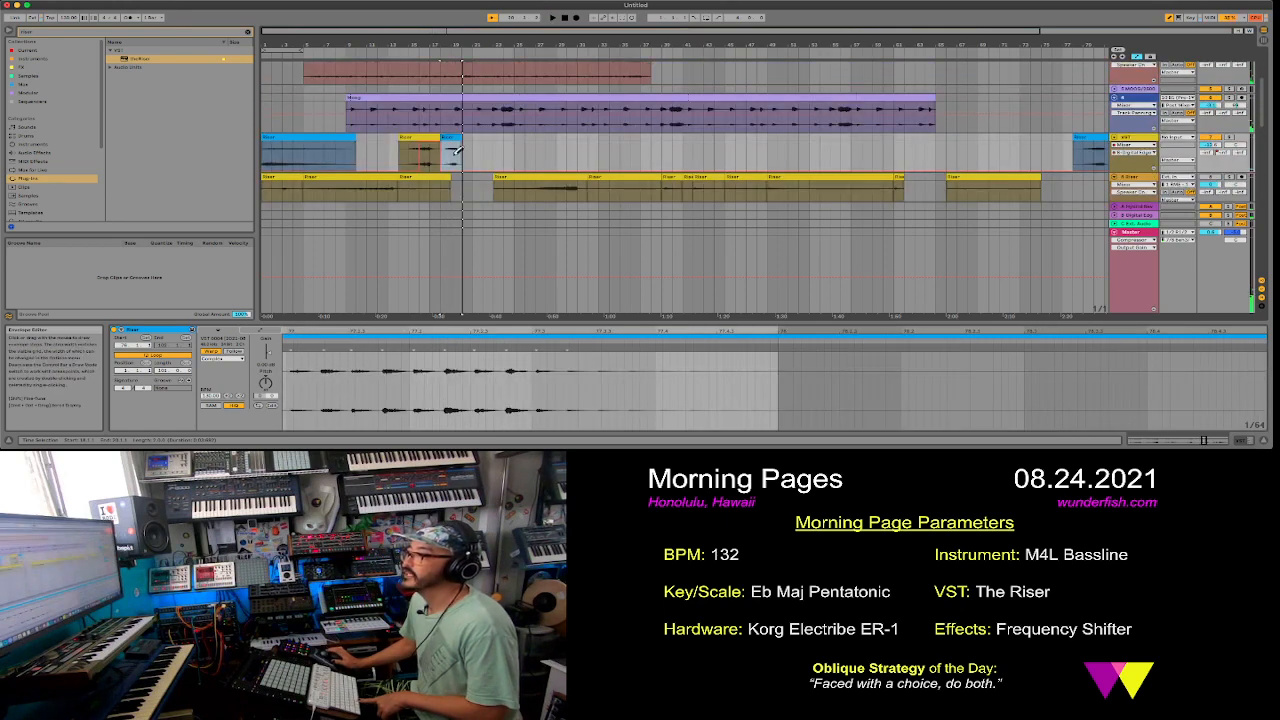
left_click_drag(450, 137, 460, 137)
key("space")
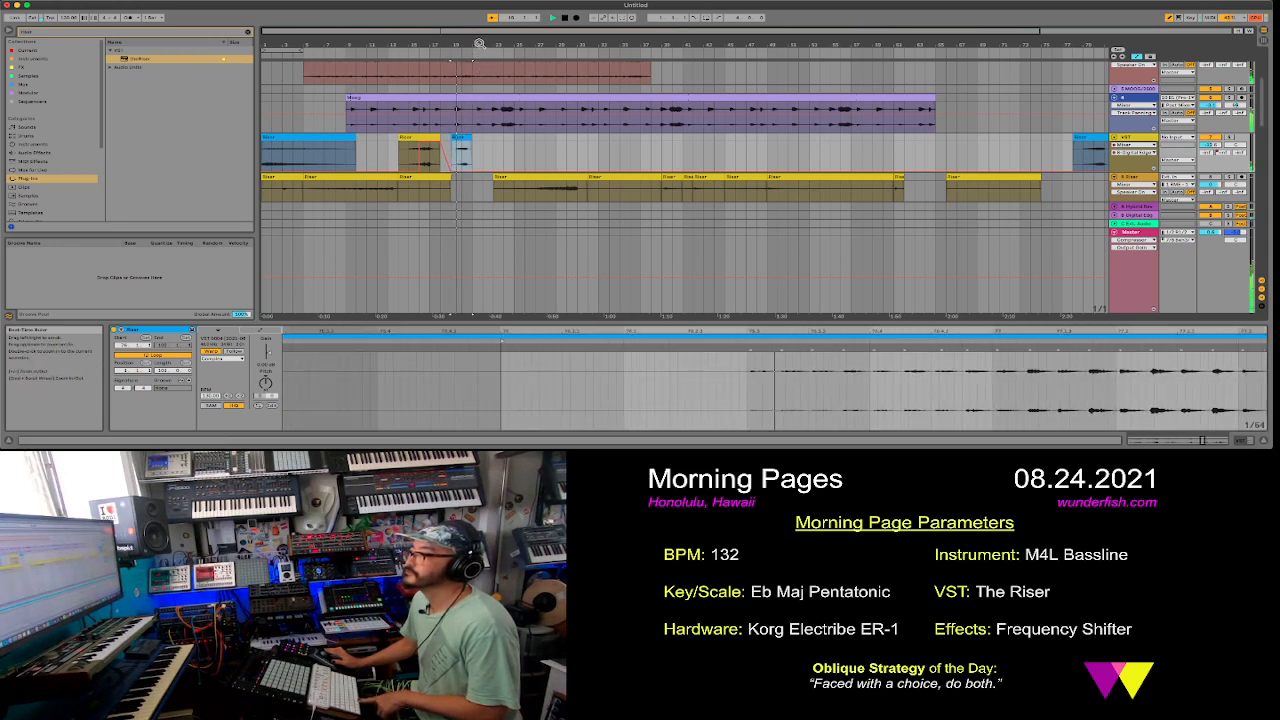
- Raise the gain of the blue Riser clip around bar 19, and automate the VST track's sends A and B to rise around it
left_click_drag(479, 44, 464, 140)
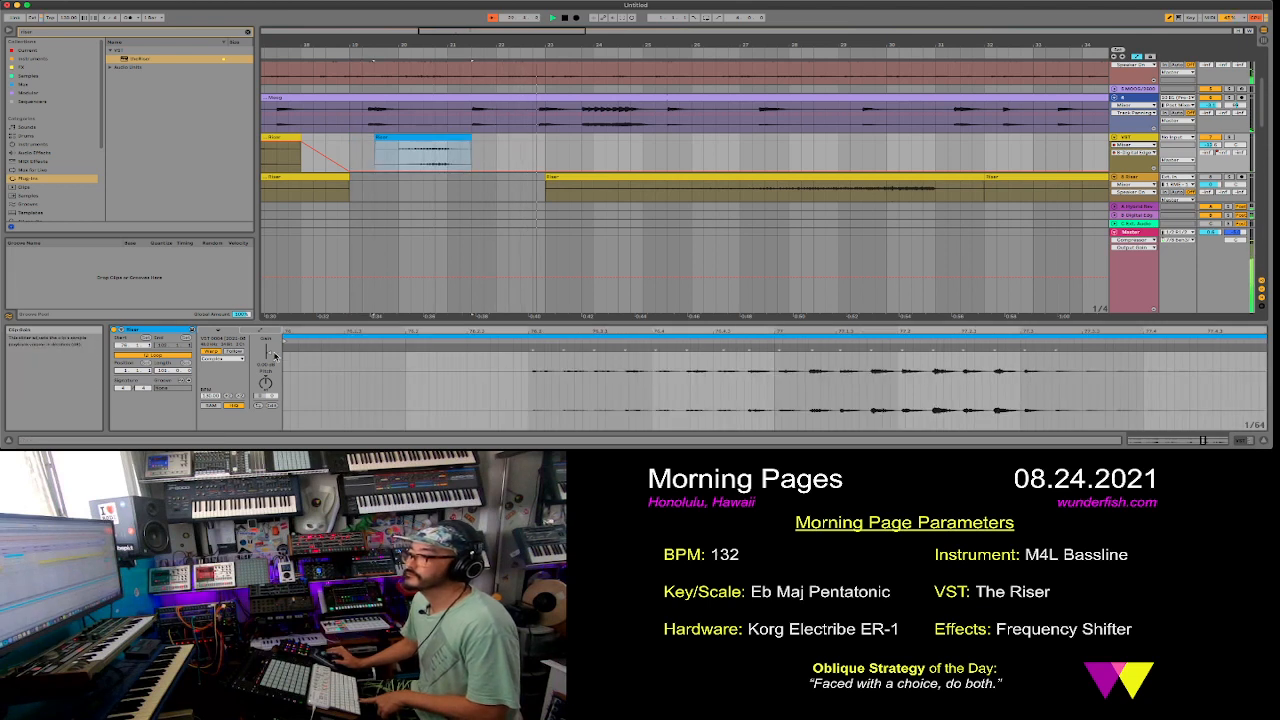
left_click_drag(270, 355, 270, 349)
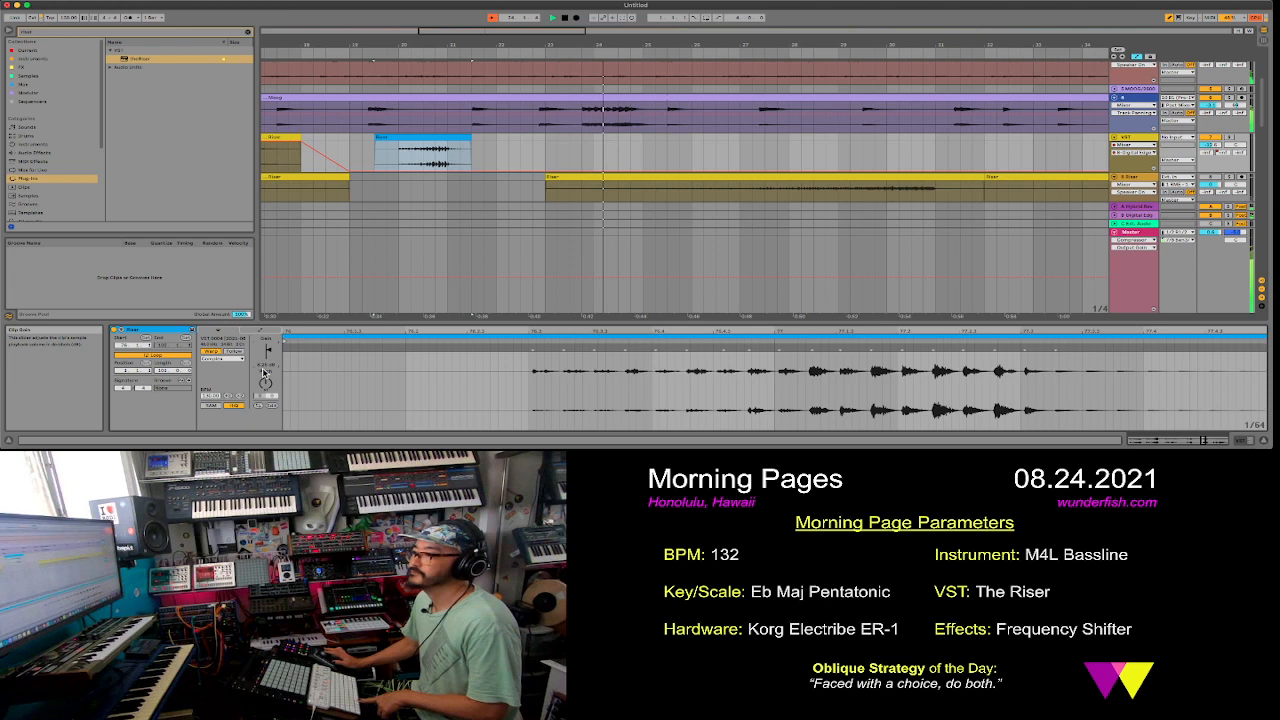
mouse_move(450, 143)
left_mouse_down()
mouse_move(434, 127)
mouse_move(405, 132)
mouse_move(481, 125)
left_mouse_up()
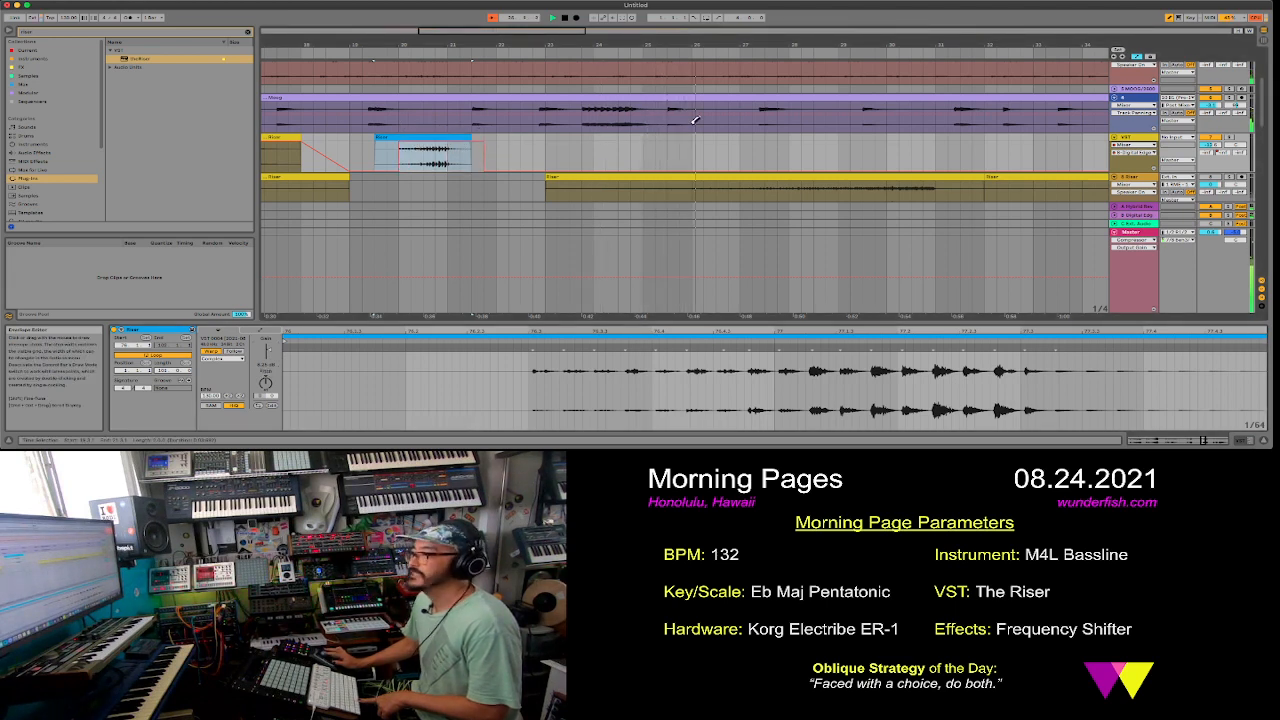
left_click(1208, 153)
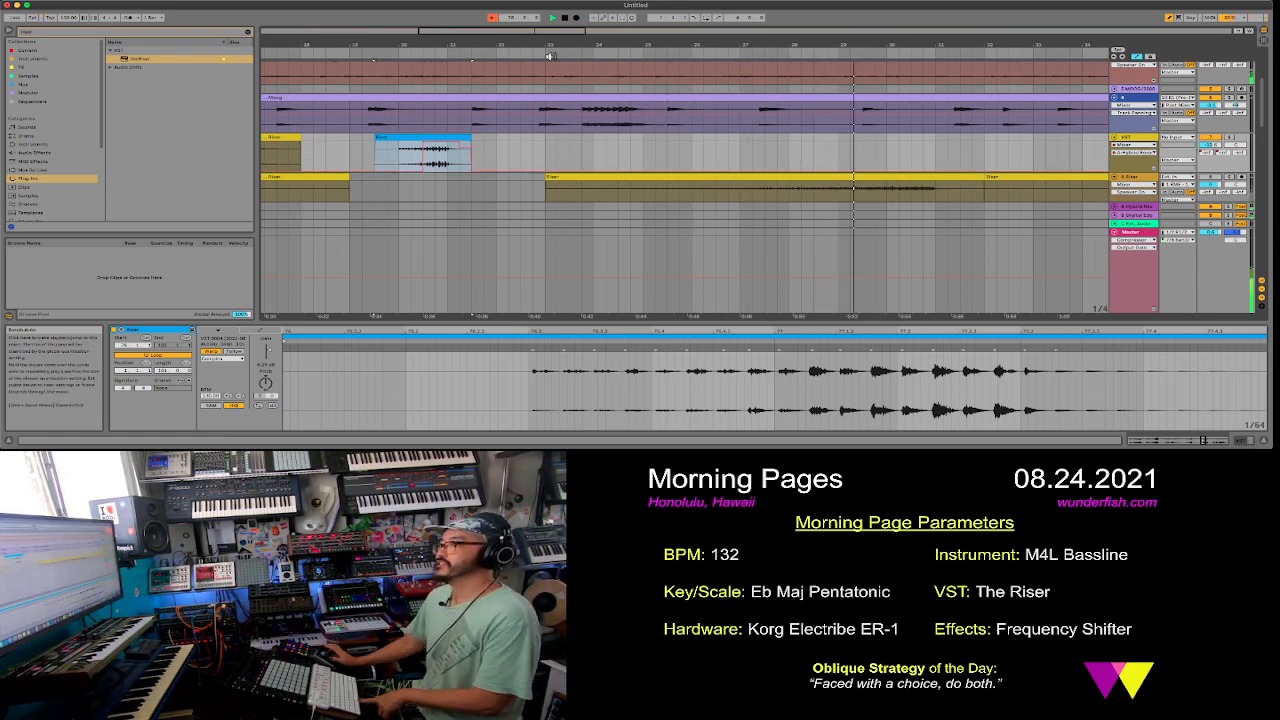
left_click(549, 57)
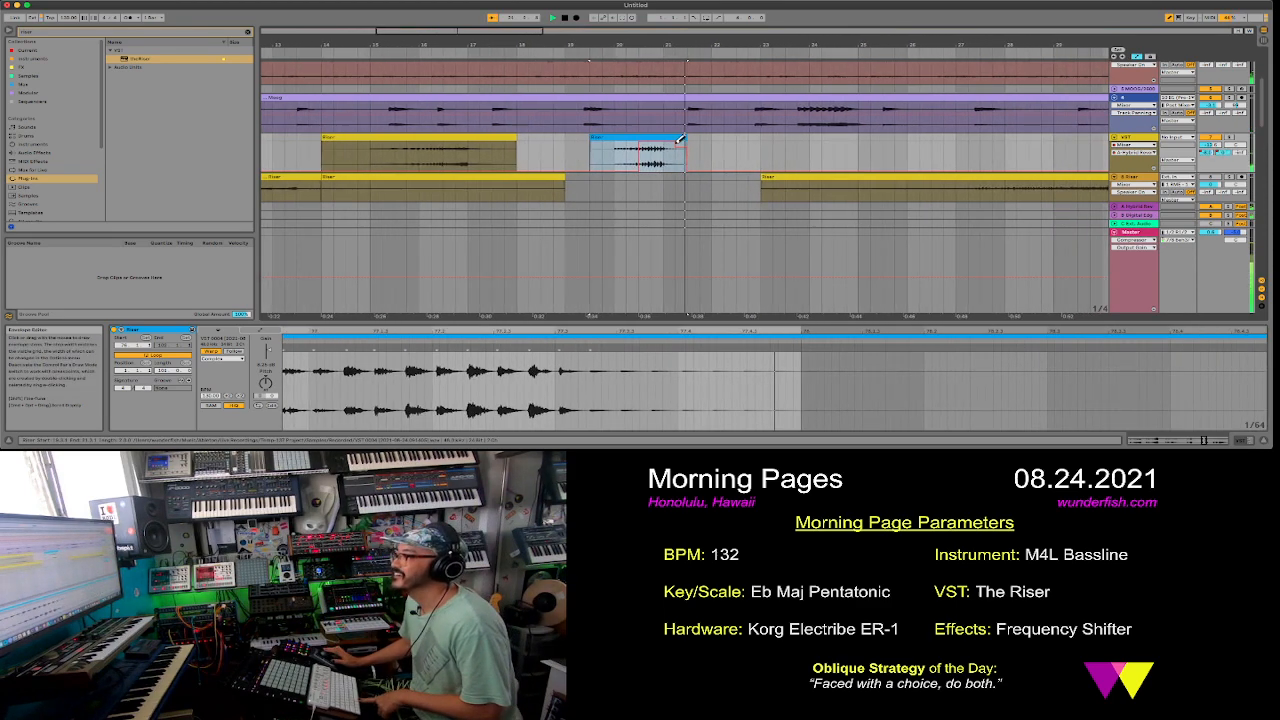
- Duplicate the eight-bar drum clip at bar 21 twice so the drums run to bar 45
scroll(660, 155, "down", 3)
scroll(643, 167, "up", 5)
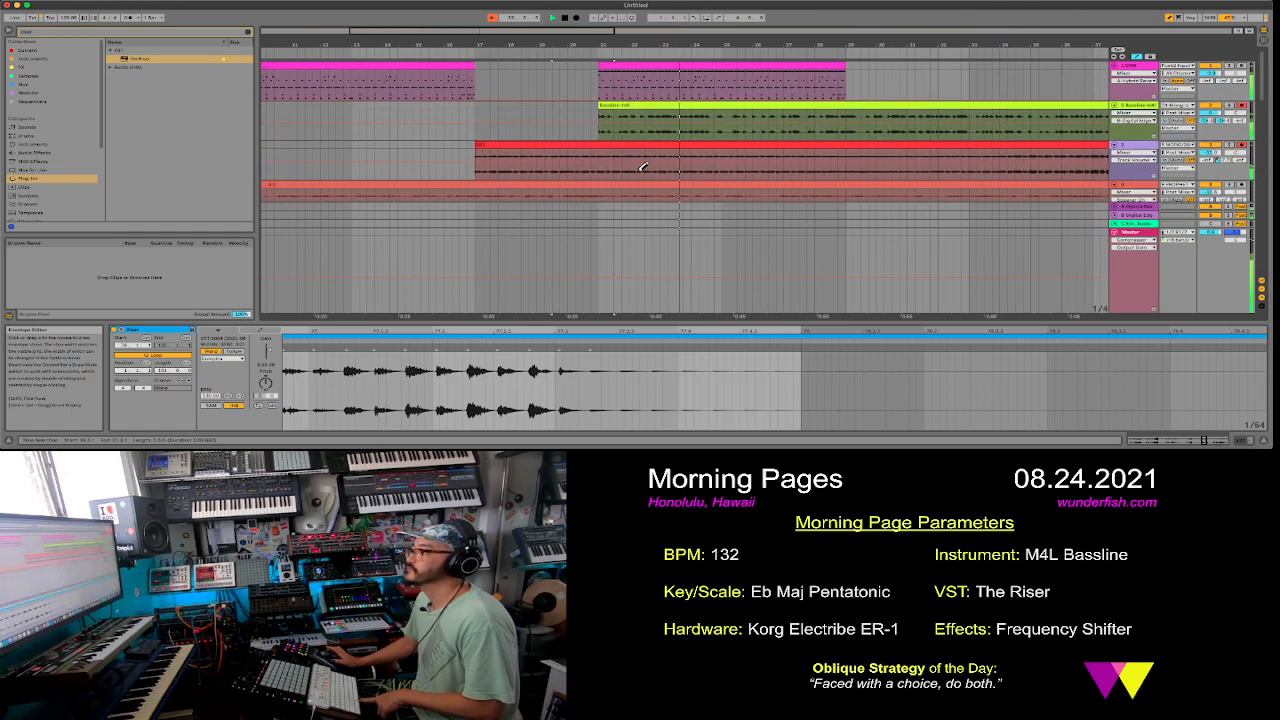
left_click(840, 65)
key("ctrl+d")
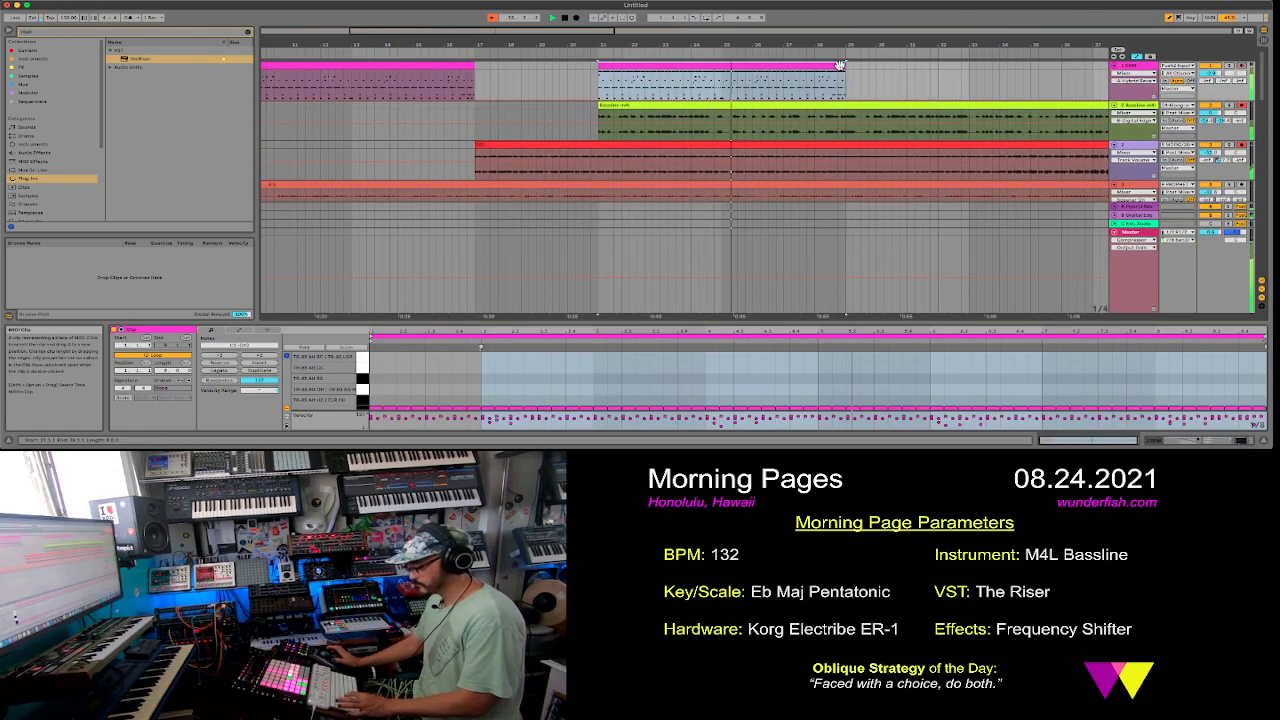
left_click_drag(827, 44, 545, 4)
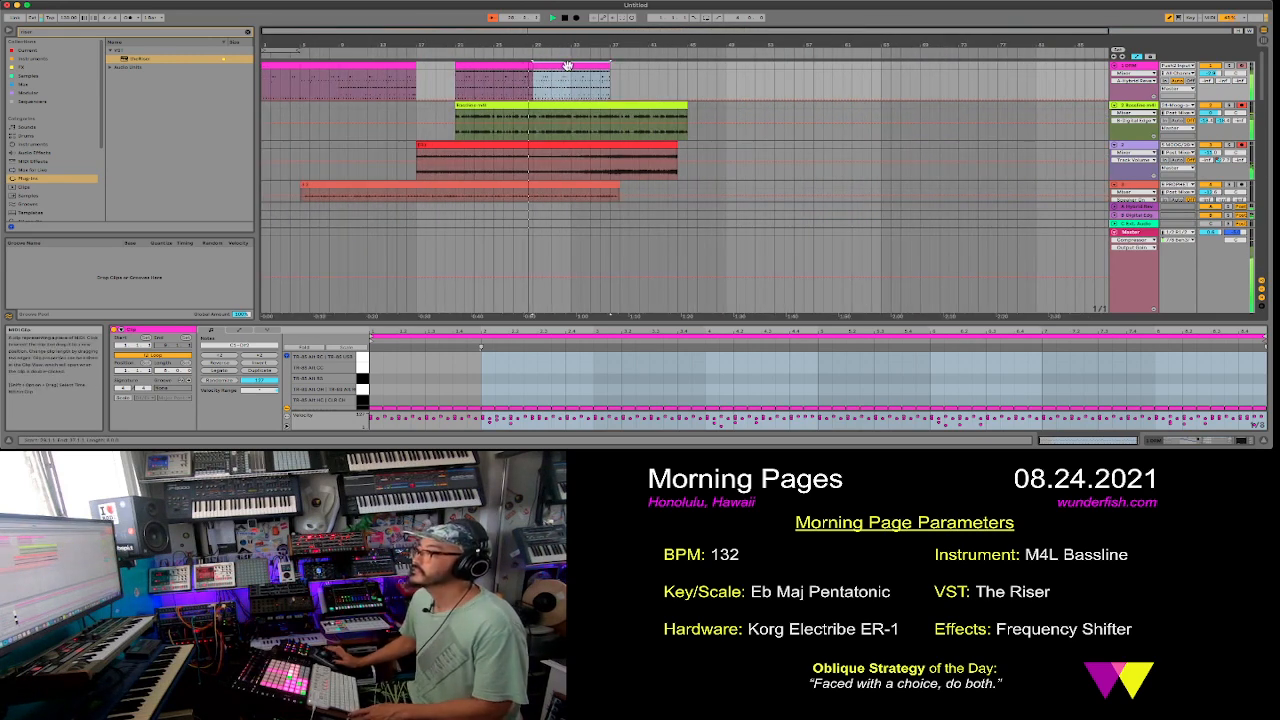
key("ctrl+d")
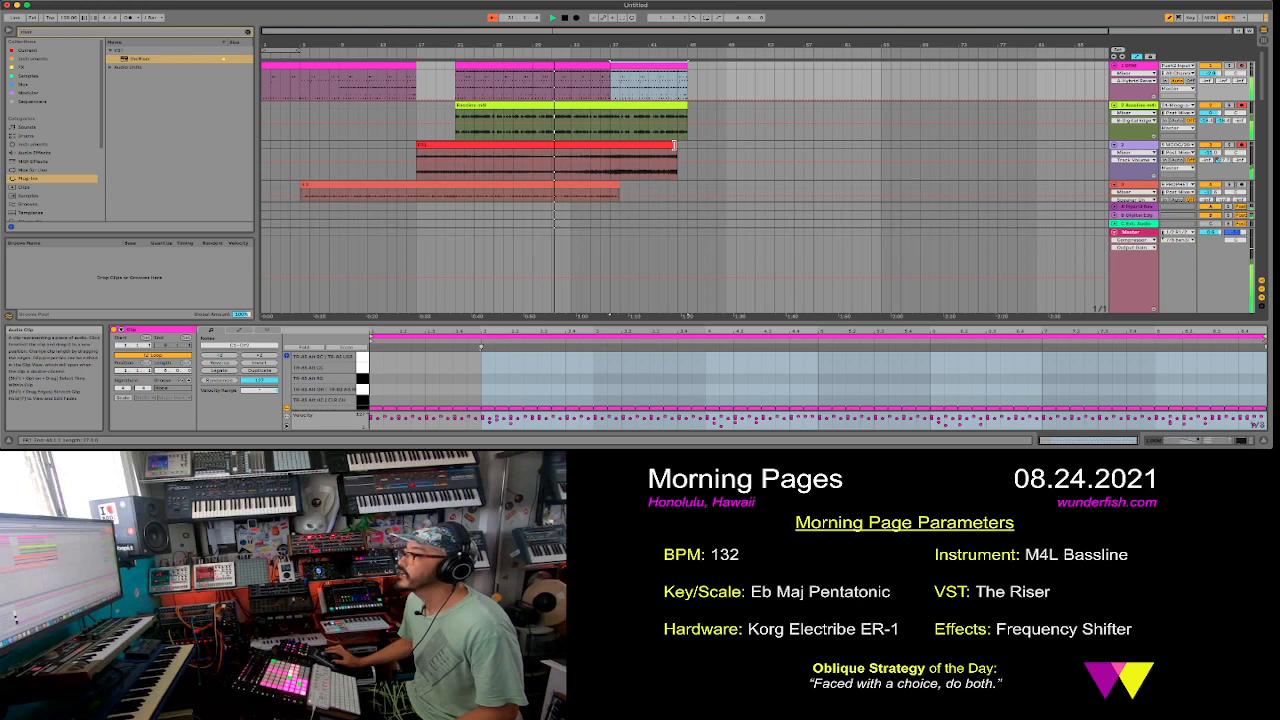
- Extend the Bassline clip and both red synth clips to end at bar 49, and raise the lower synth track's volume
left_click_drag(674, 145, 724, 112)
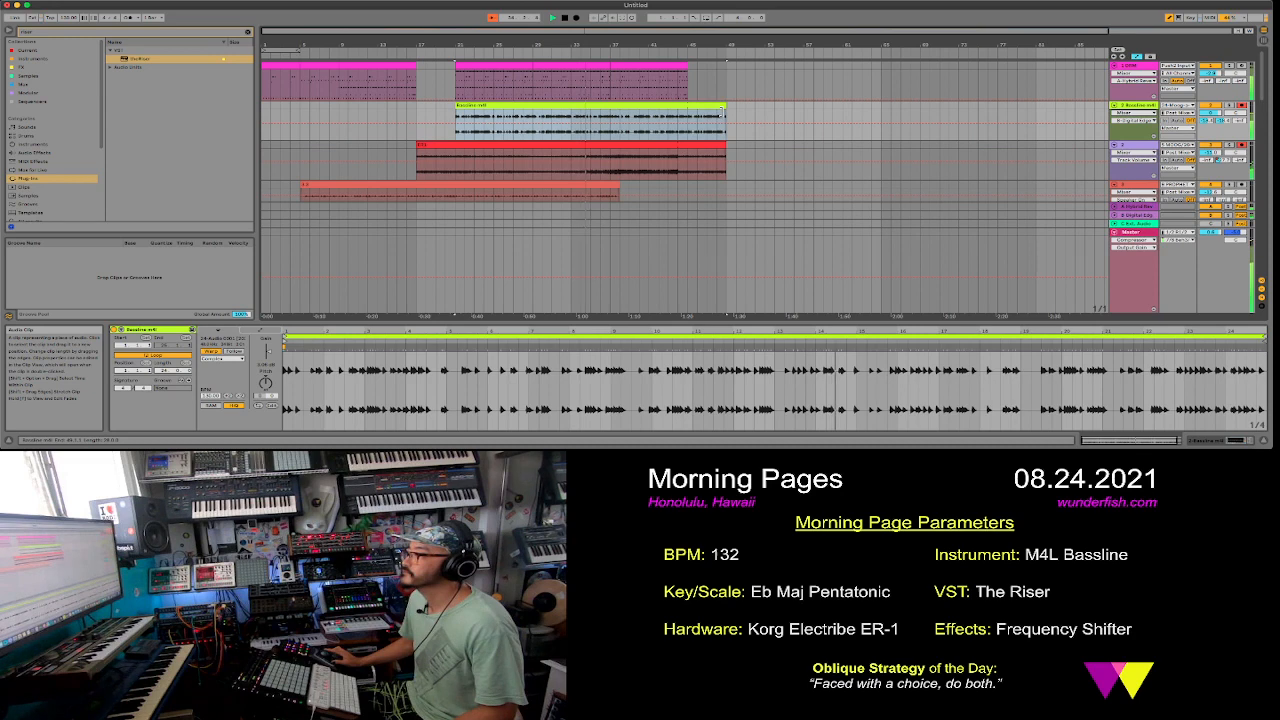
left_click_drag(619, 190, 721, 190)
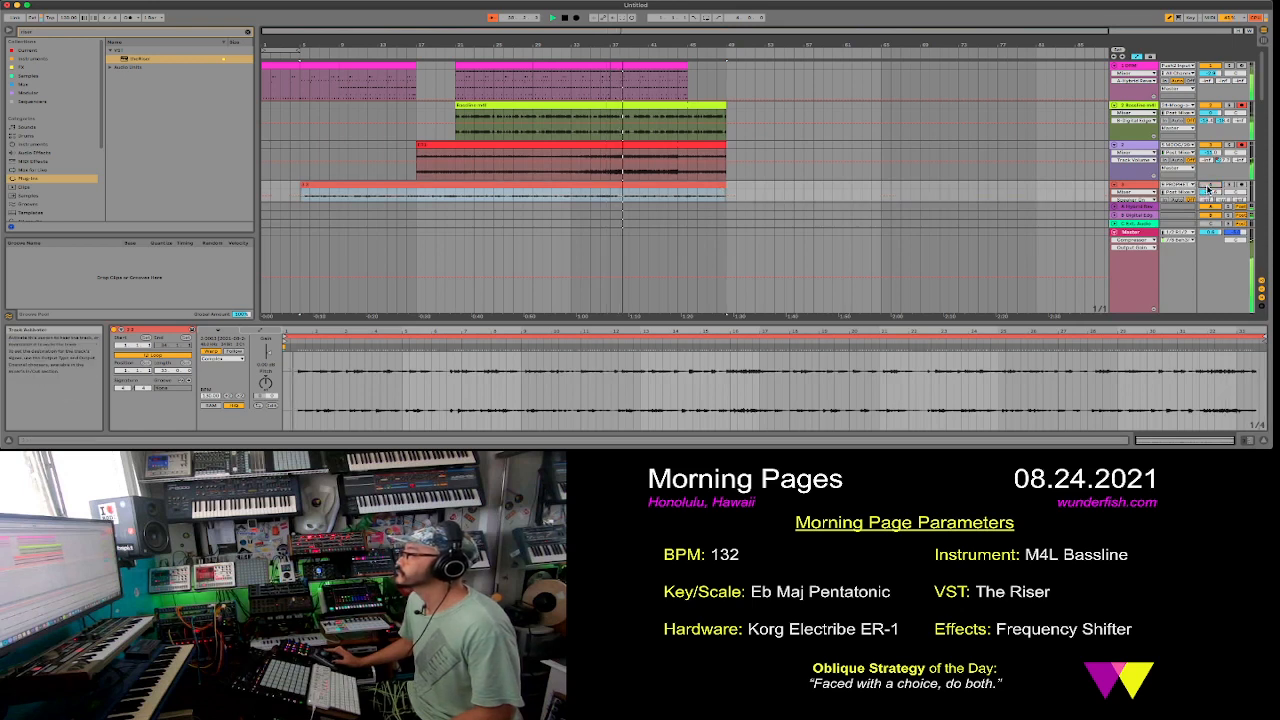
left_click_drag(1210, 192, 1210, 183)
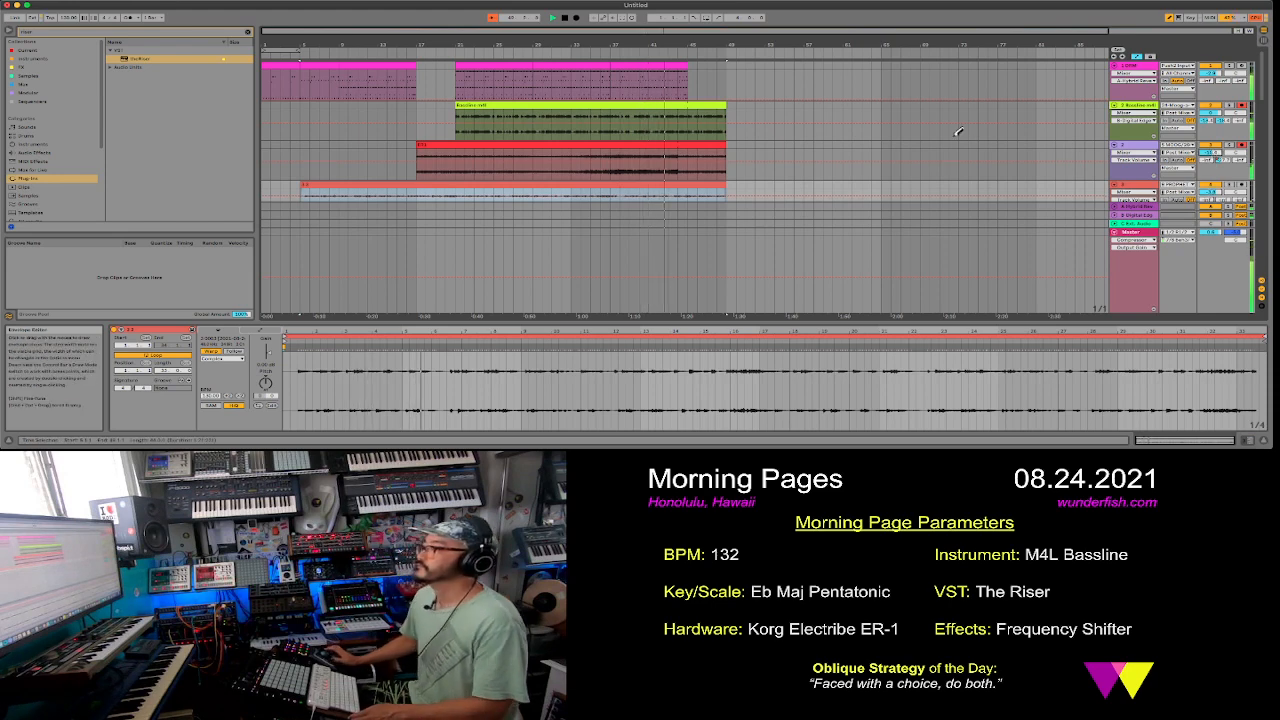
- Shorten the Moog clip so it ends at bar 51
scroll(953, 127, "down", 4)
scroll(957, 131, "down", 1)
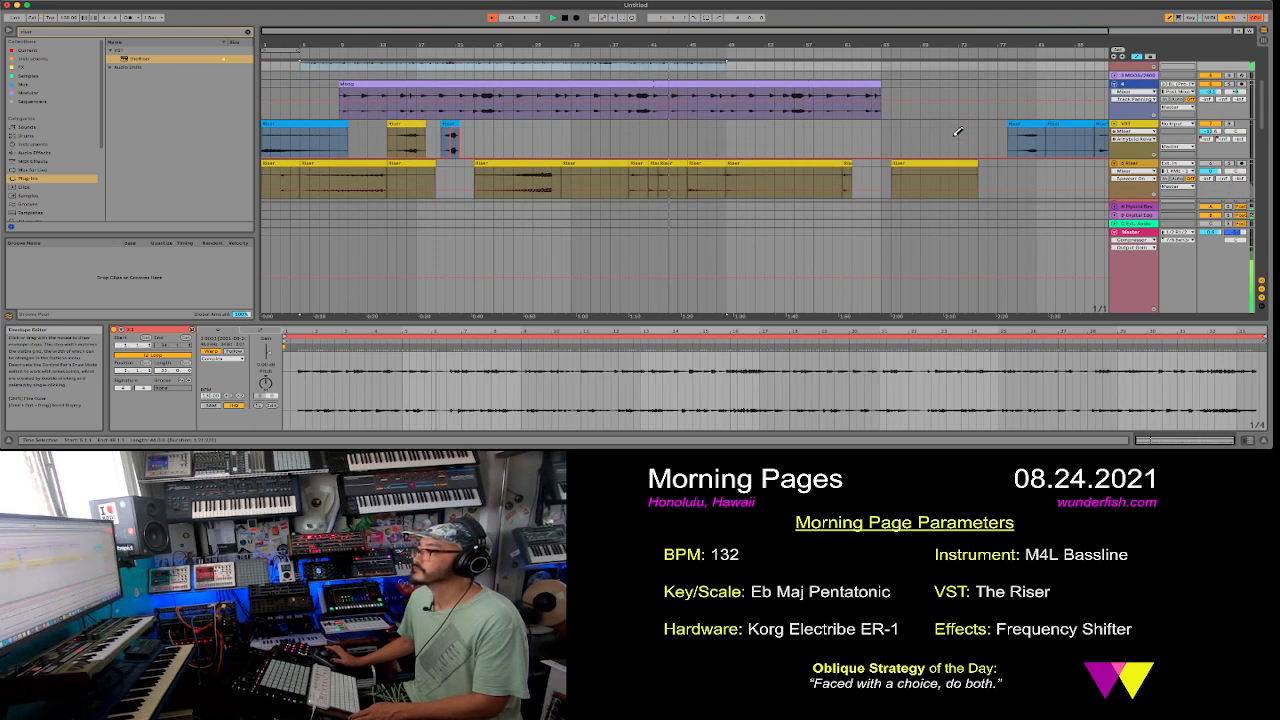
scroll(957, 131, "up", 3)
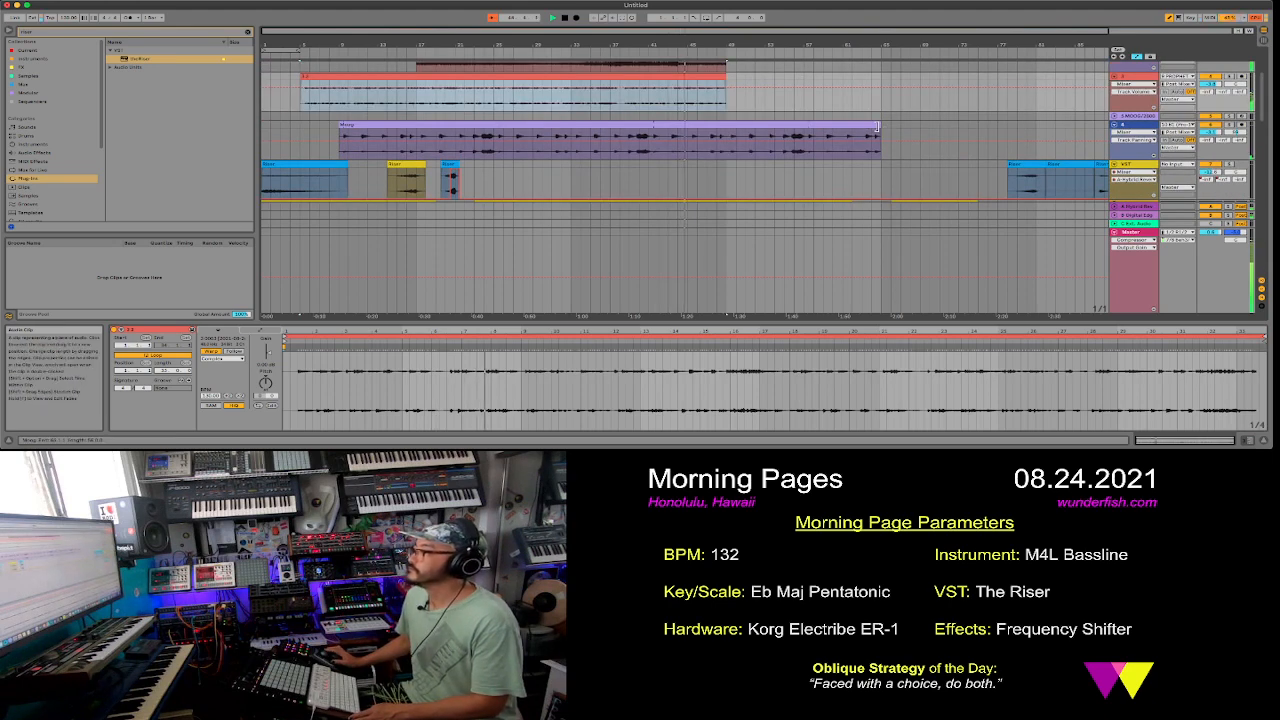
left_click_drag(825, 139, 797, 139)
scroll(788, 138, "up", 8)
scroll(786, 141, "down", 13)
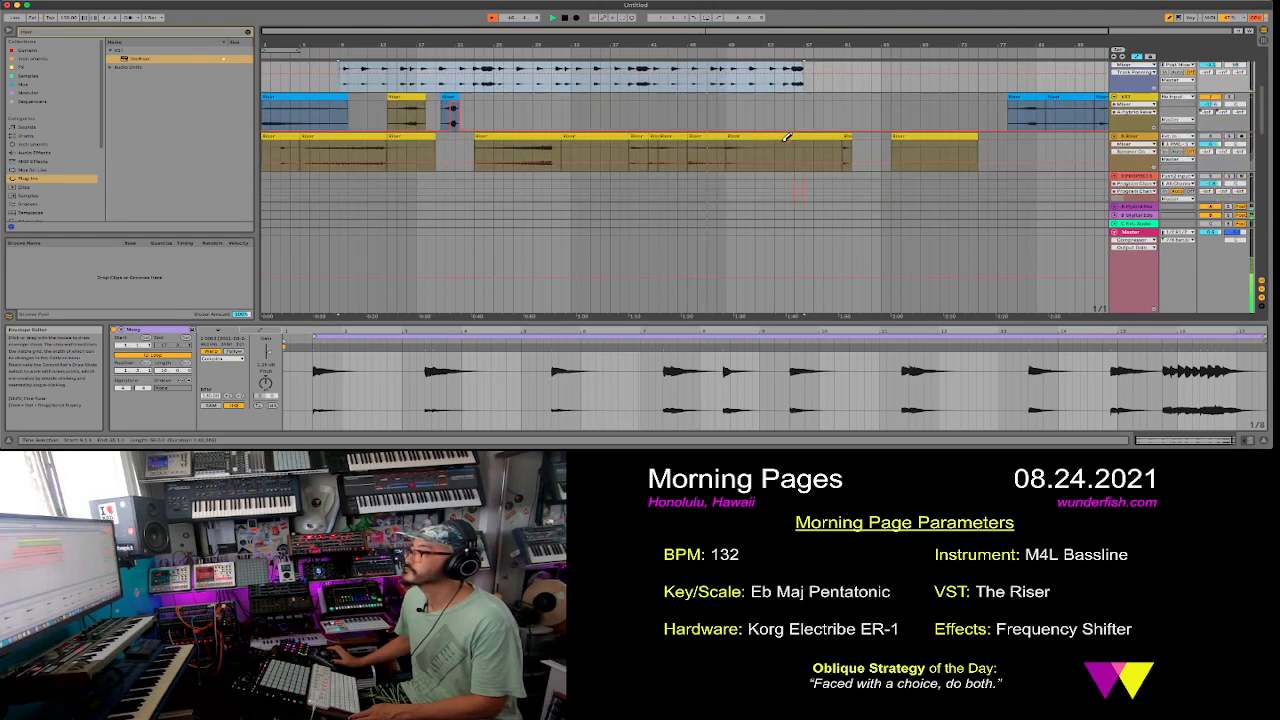
scroll(787, 138, "up", 3)
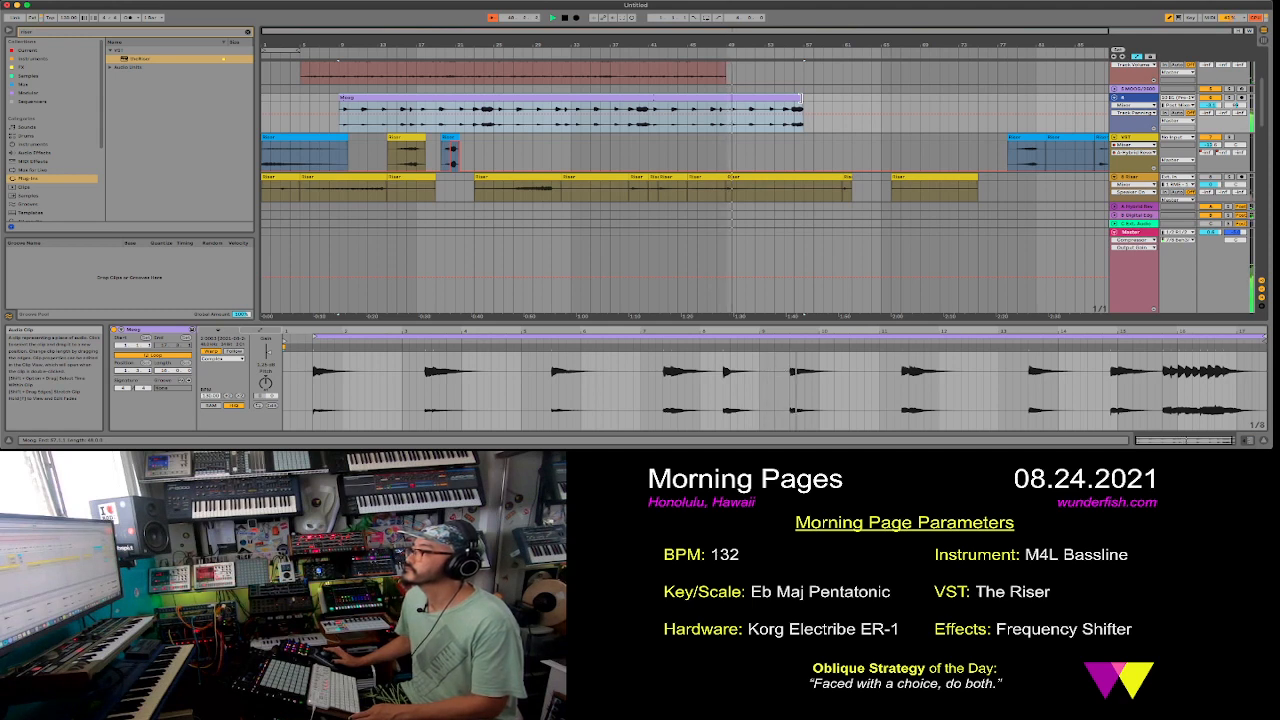
left_click_drag(800, 97, 747, 96)
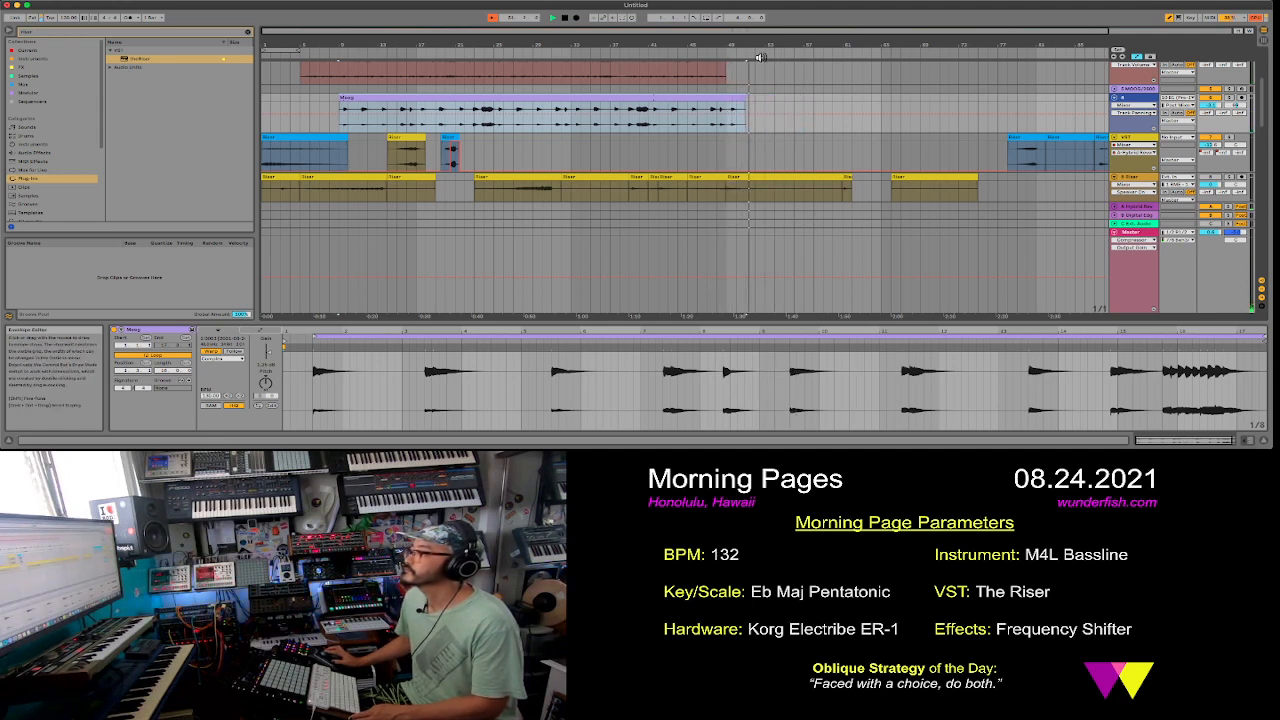
- Move the long yellow Riser clip at bar 23 up to the VST track at bars 41 to 50
scroll(769, 108, "up", 1)
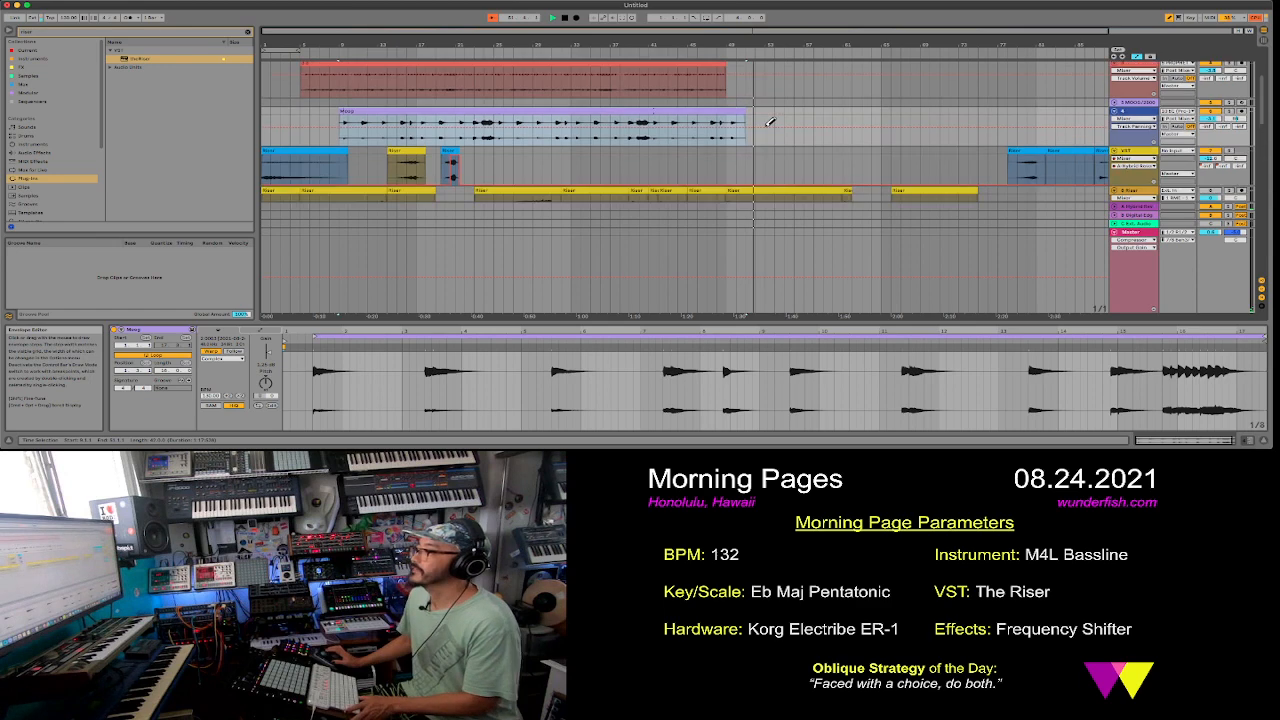
scroll(769, 122, "down", 3)
left_click(523, 108)
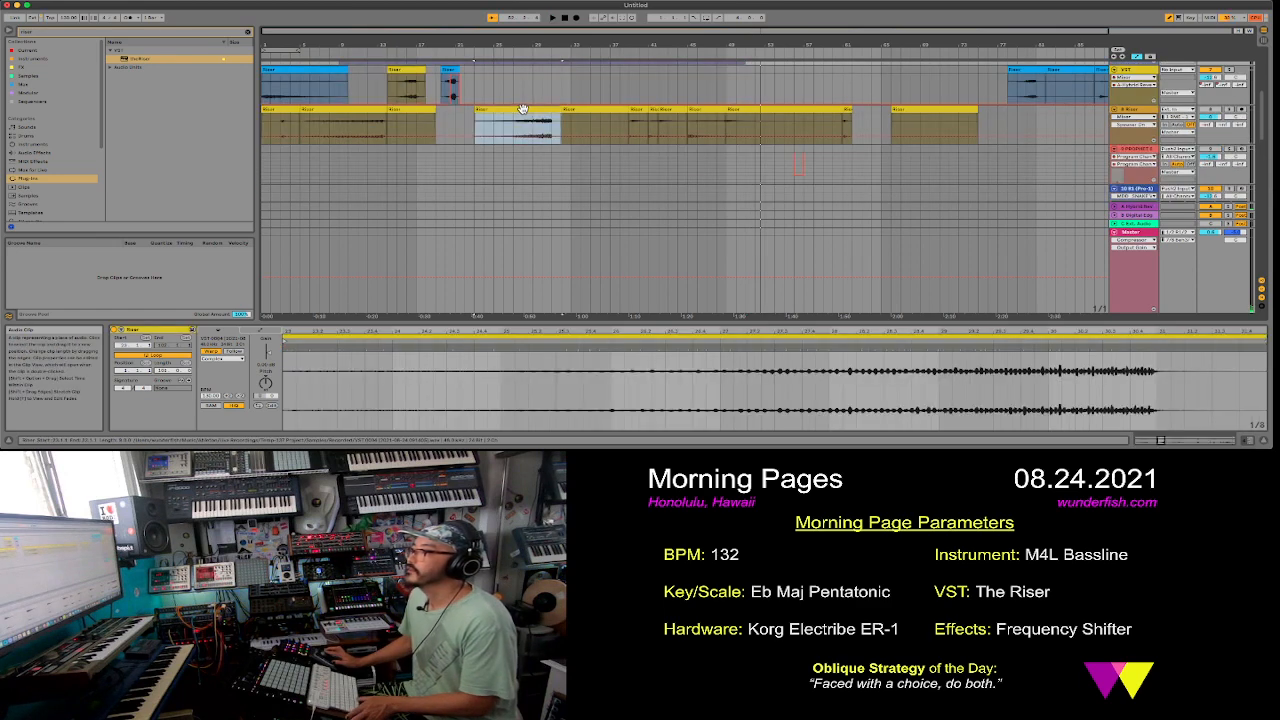
scroll(525, 106, "up", 2)
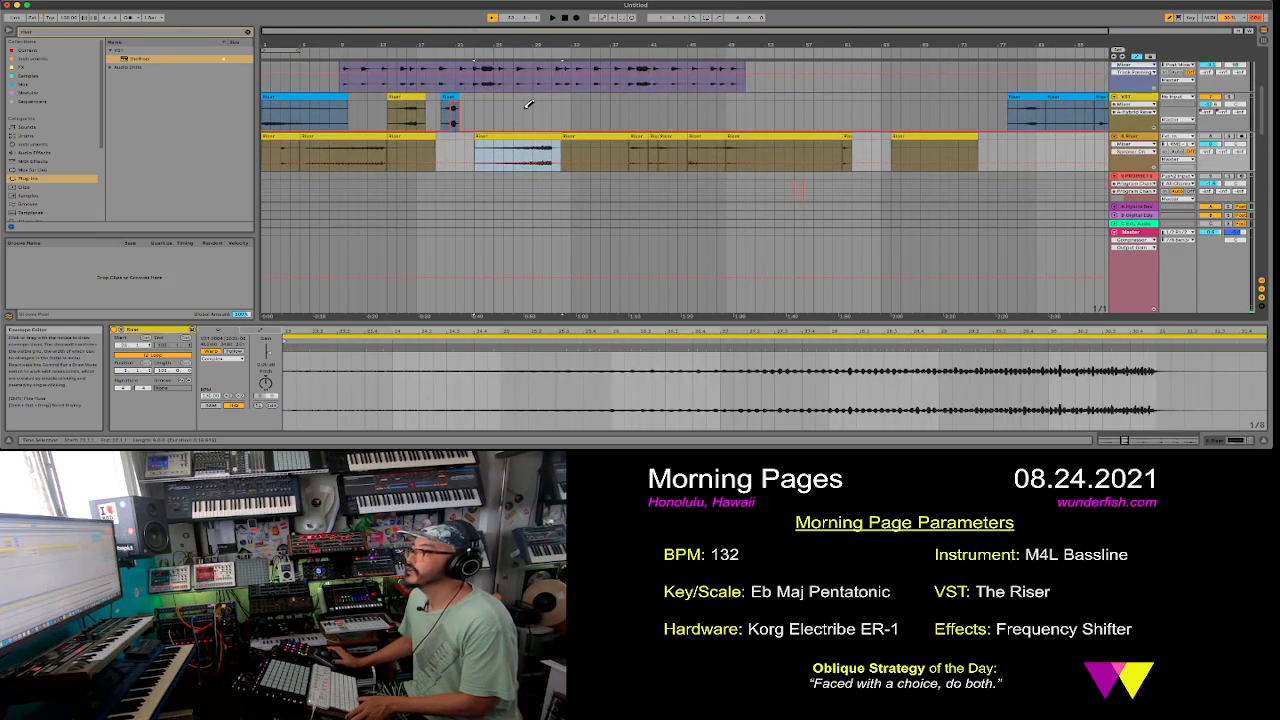
left_click_drag(529, 150, 723, 112)
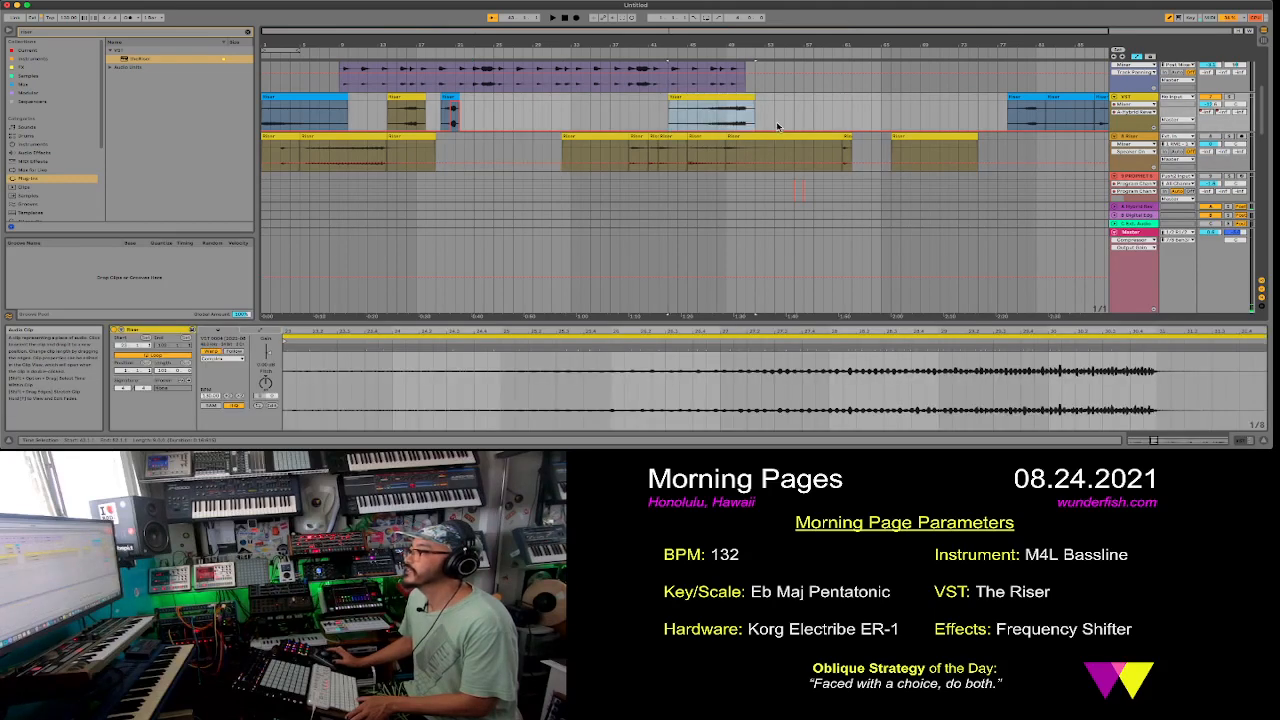
scroll(776, 131, "up", 5)
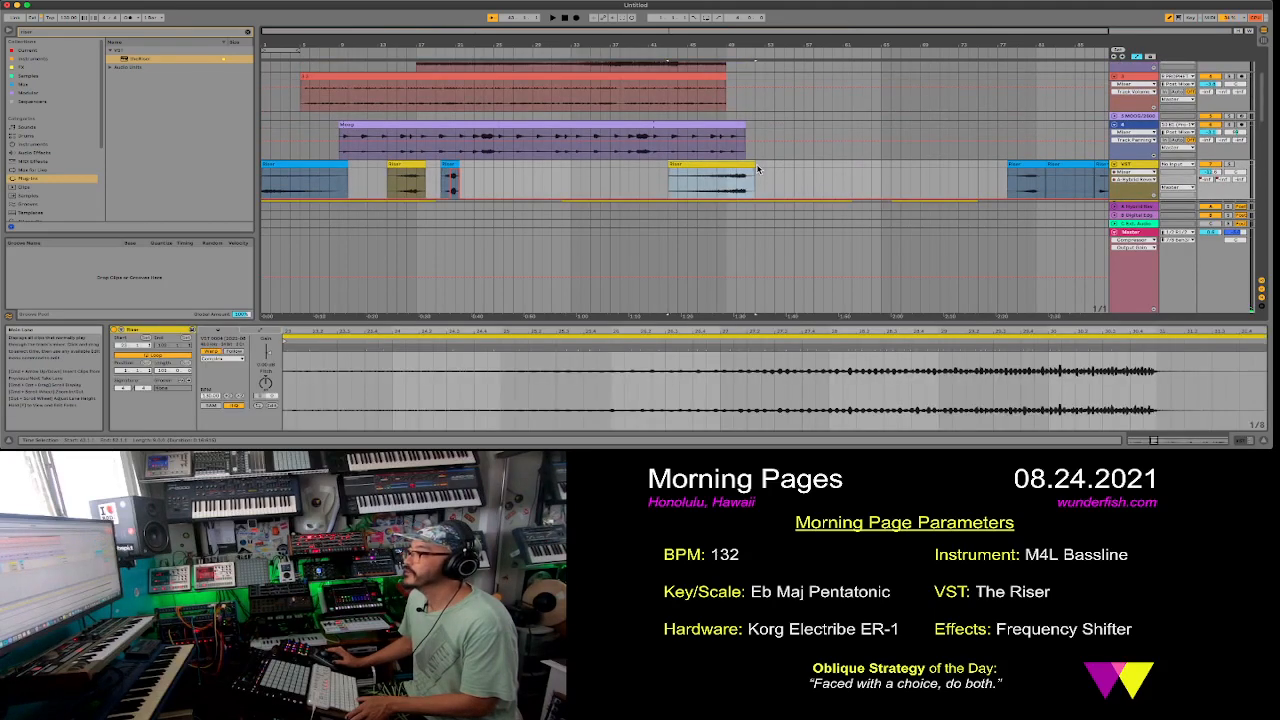
left_click_drag(750, 165, 731, 170)
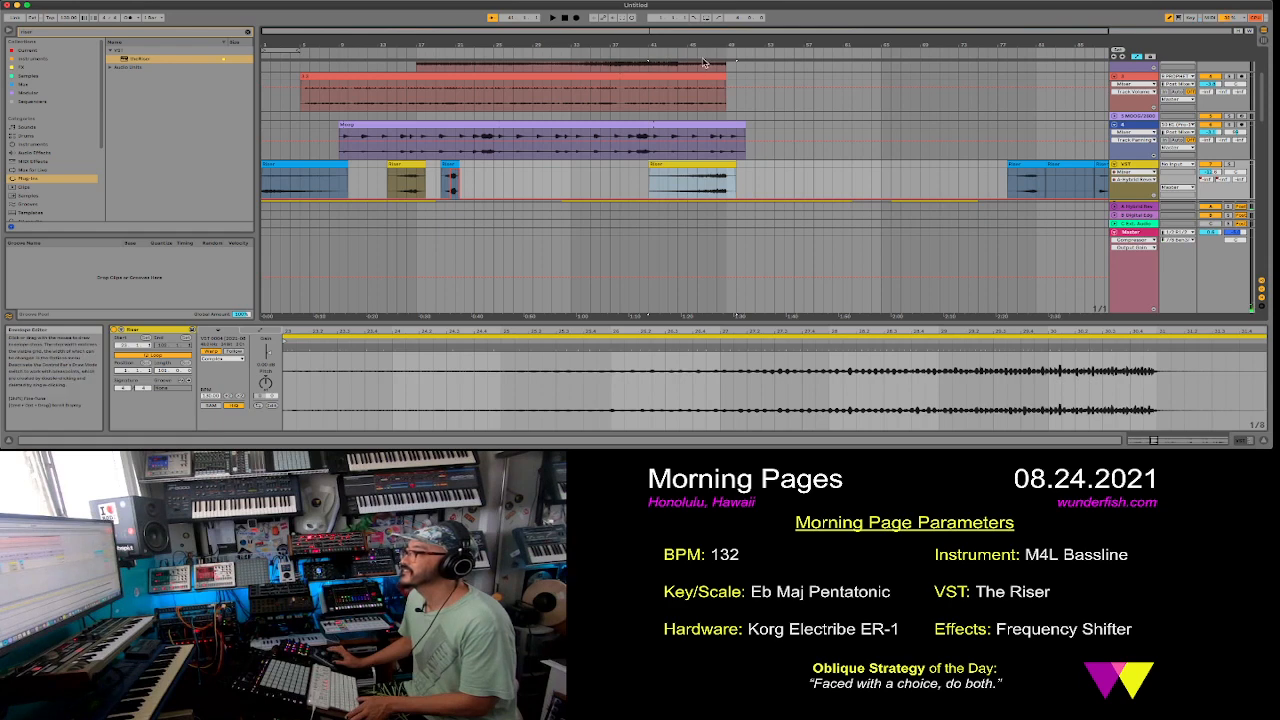
- Play the Riser clip at bars 41 to 50 and draw send B automation on the VST track rising towards the clip's end
left_click(692, 53)
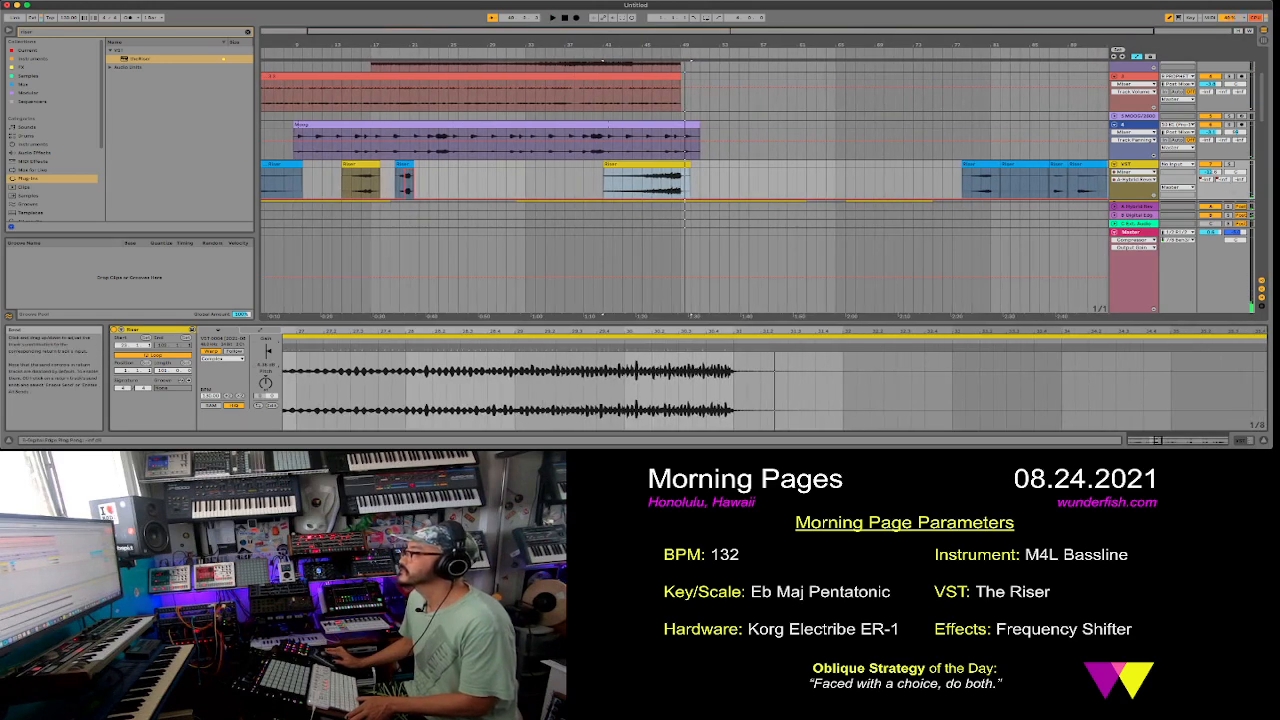
left_click(636, 200)
left_click_drag(689, 199, 688, 173)
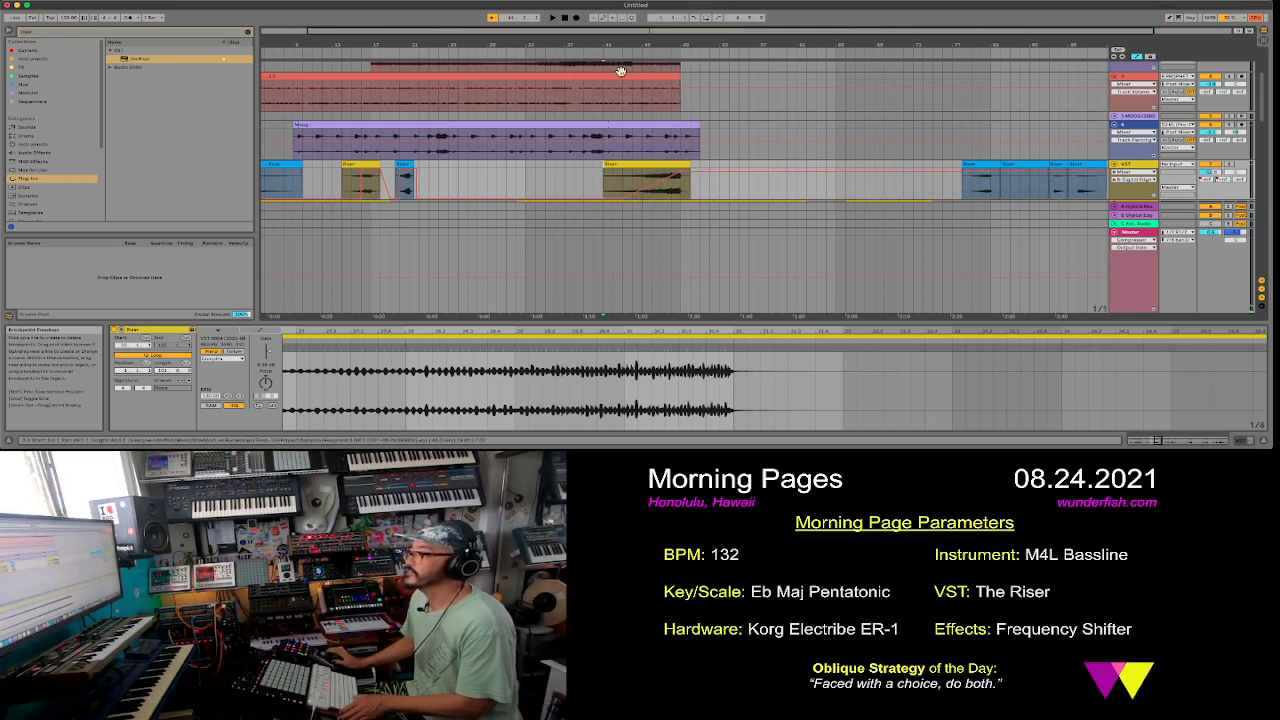
- Unlink the left and right delay times of the Digital Edge Ping Pong echo on return B, and play the Riser clip through it
left_click(1151, 217)
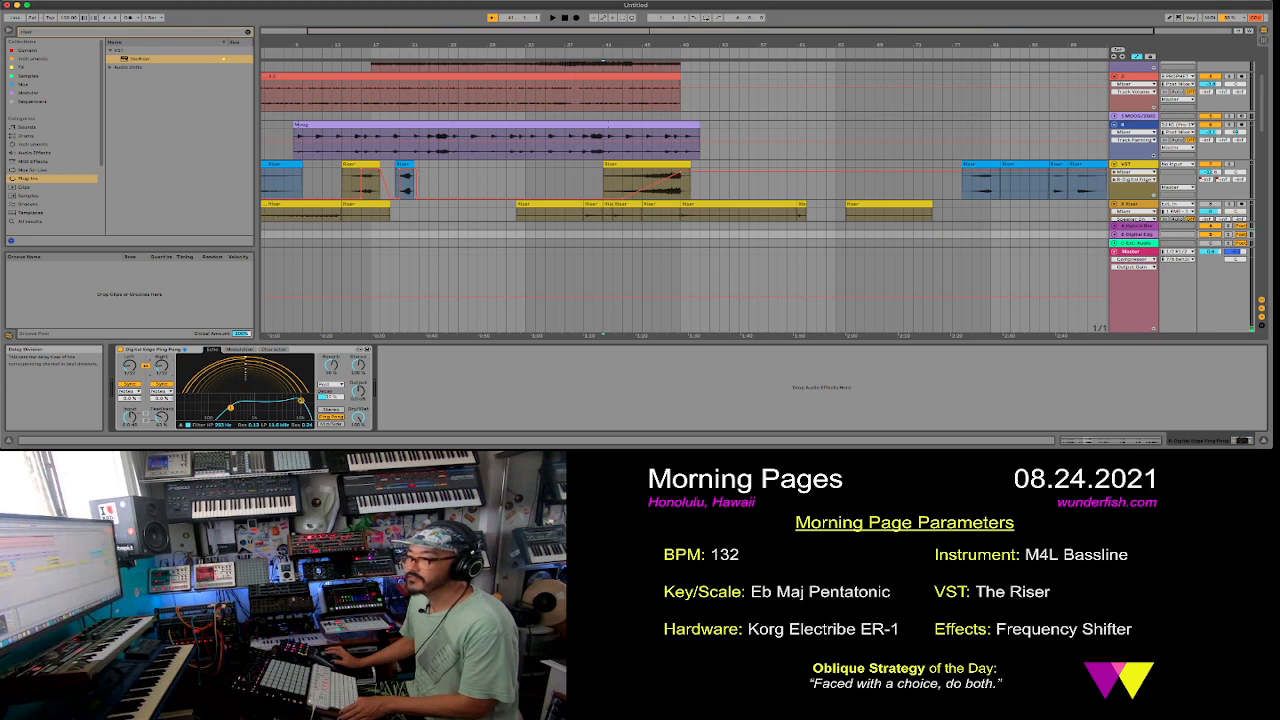
left_click(145, 365)
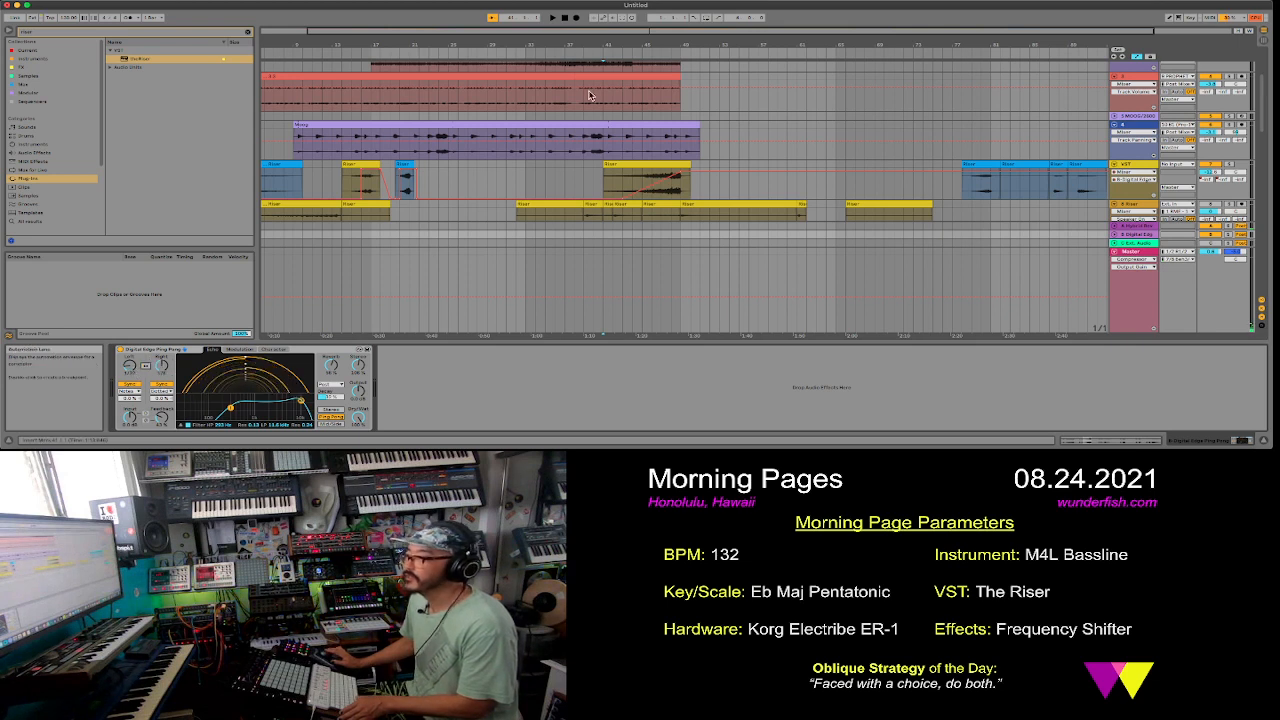
left_click(643, 54)
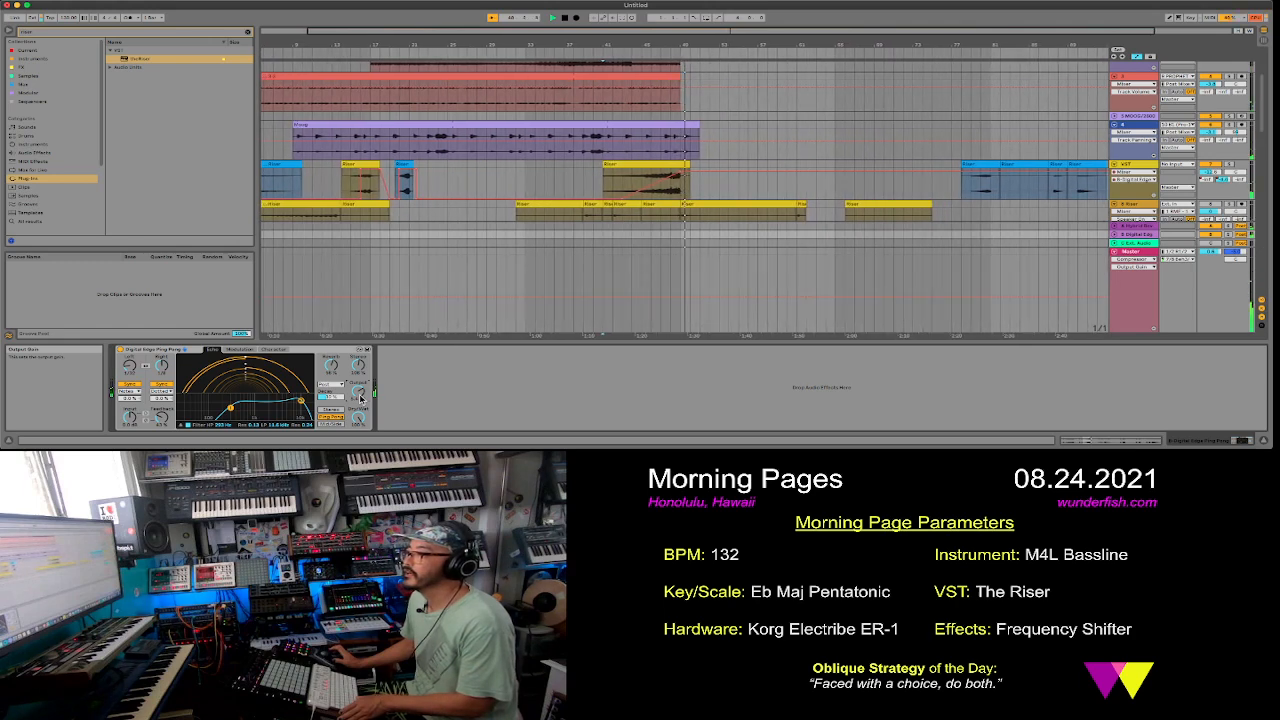
scroll(735, 275, "up", 5)
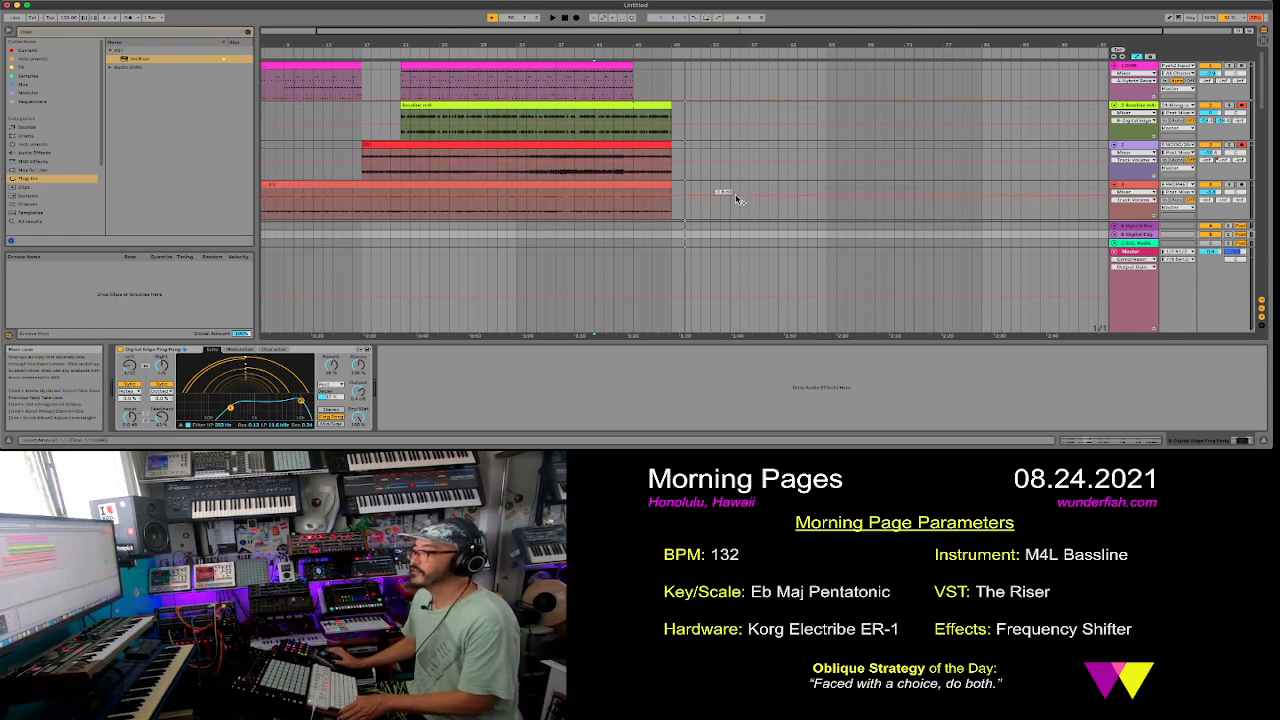
scroll(716, 230, "down", 3)
scroll(716, 230, "down", 3)
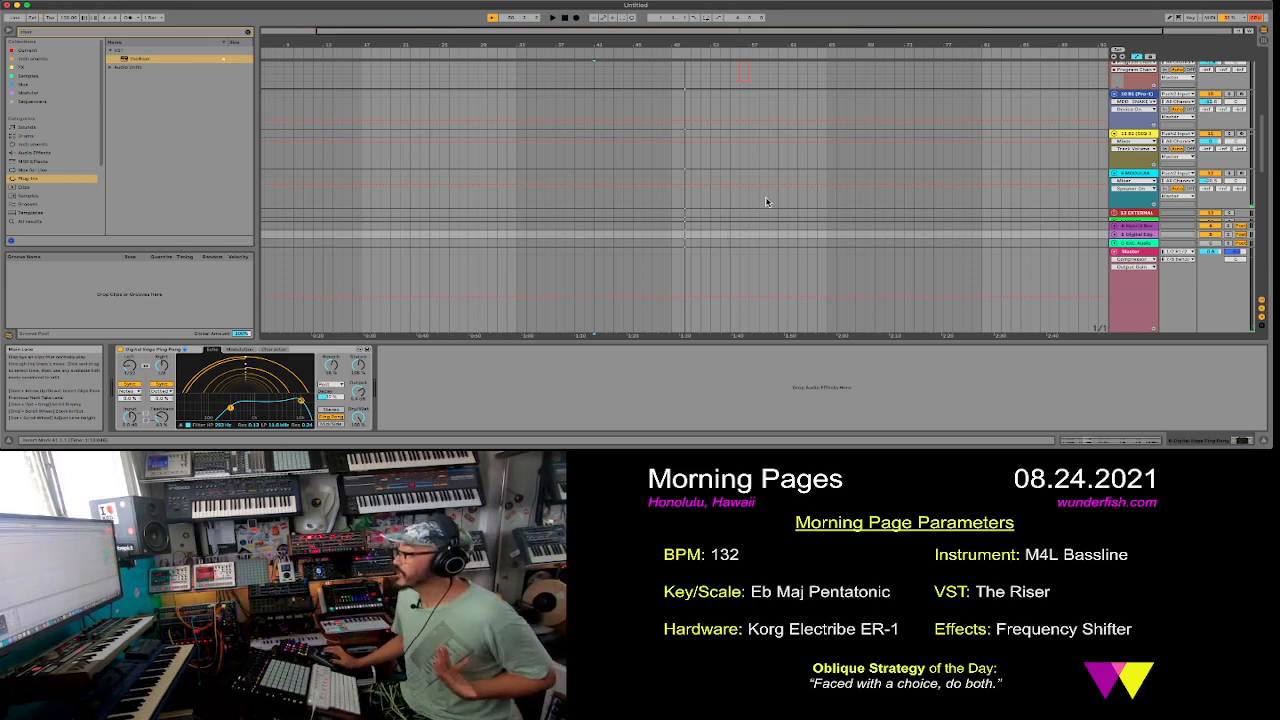
- Find the VocalSynth 2 plug-in by searching "vocalsynth", add it to the MIC track, and decline sharing usage data
scroll(801, 170, "up", 5)
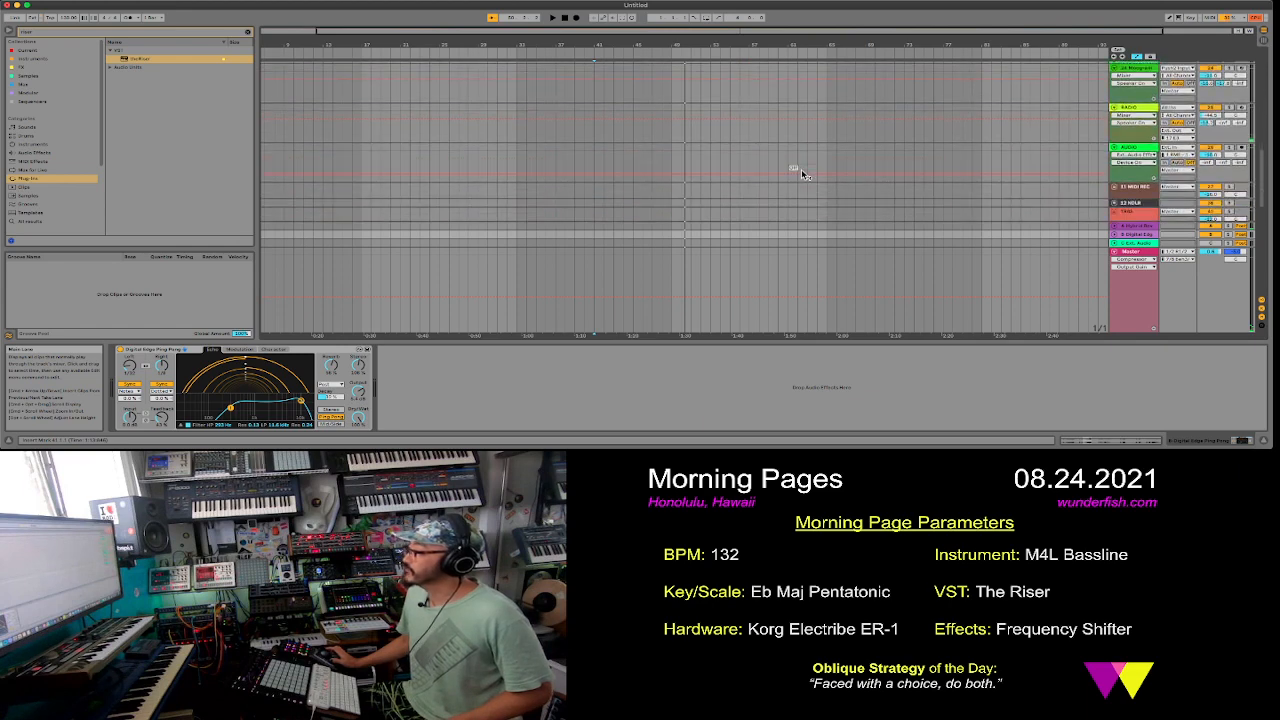
scroll(801, 175, "up", 2)
scroll(801, 175, "down", 2)
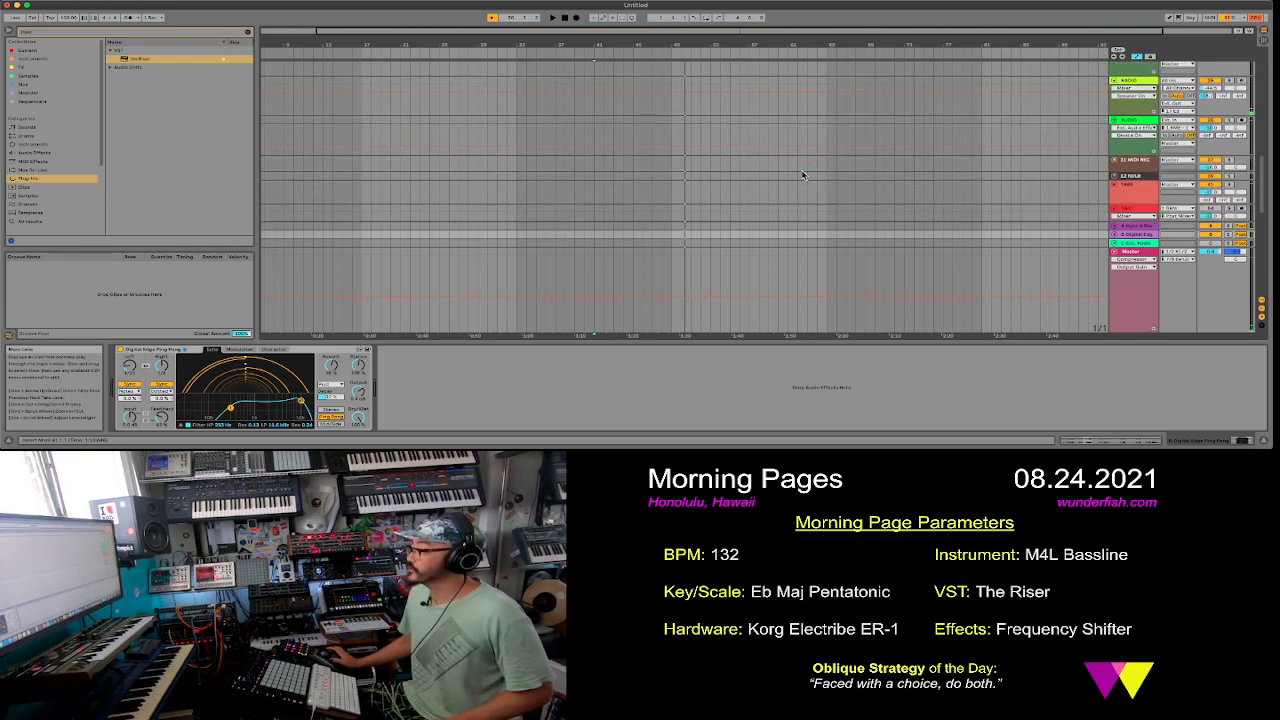
scroll(900, 176, "down", 3)
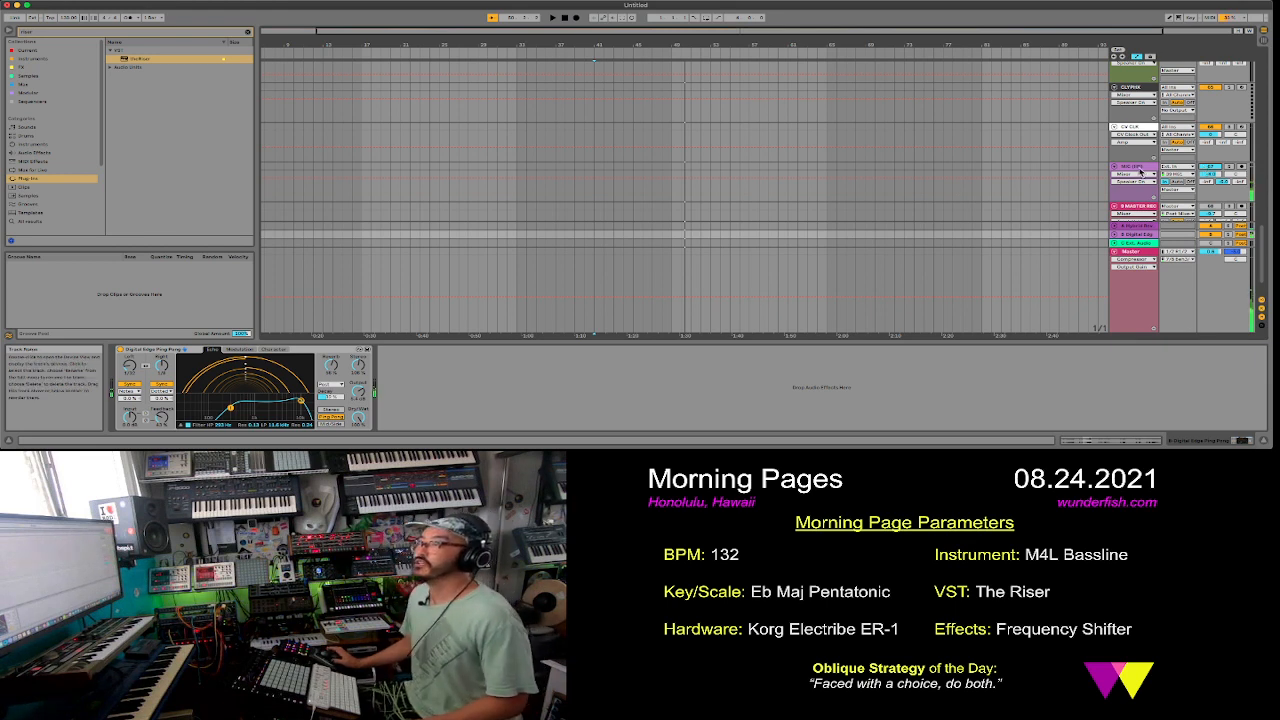
left_click(248, 32)
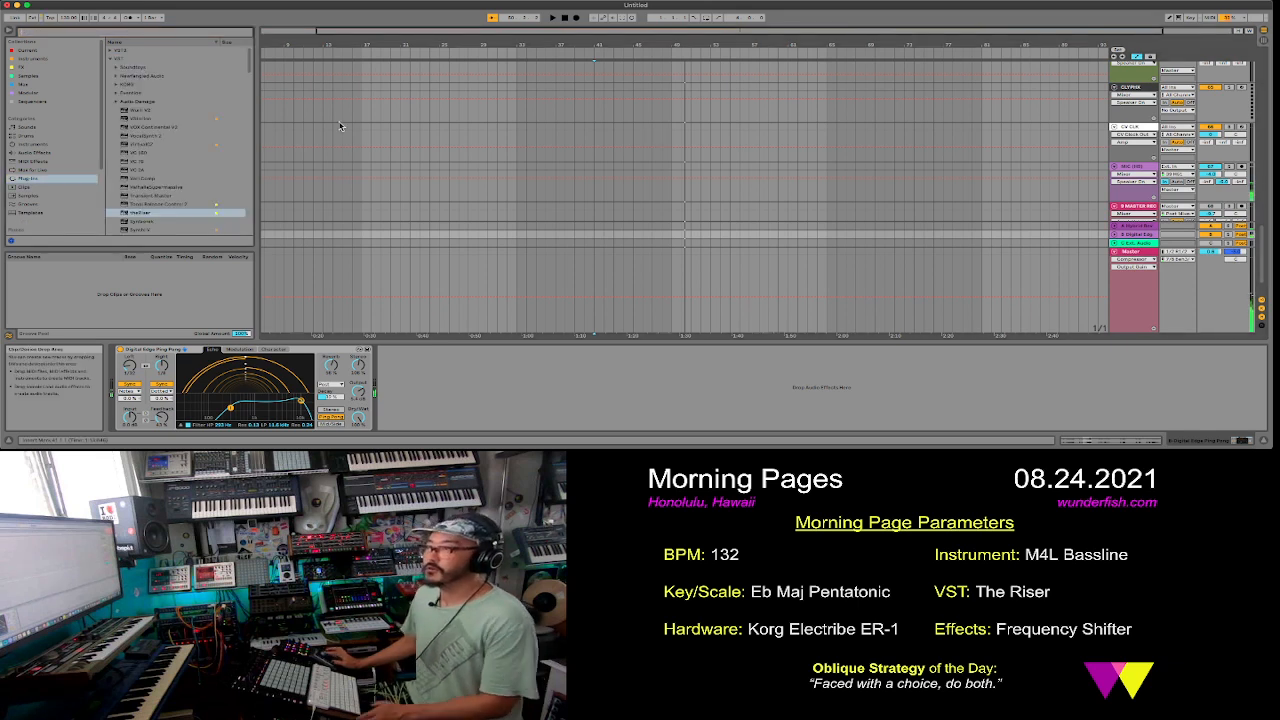
scroll(339, 126, "down", 2)
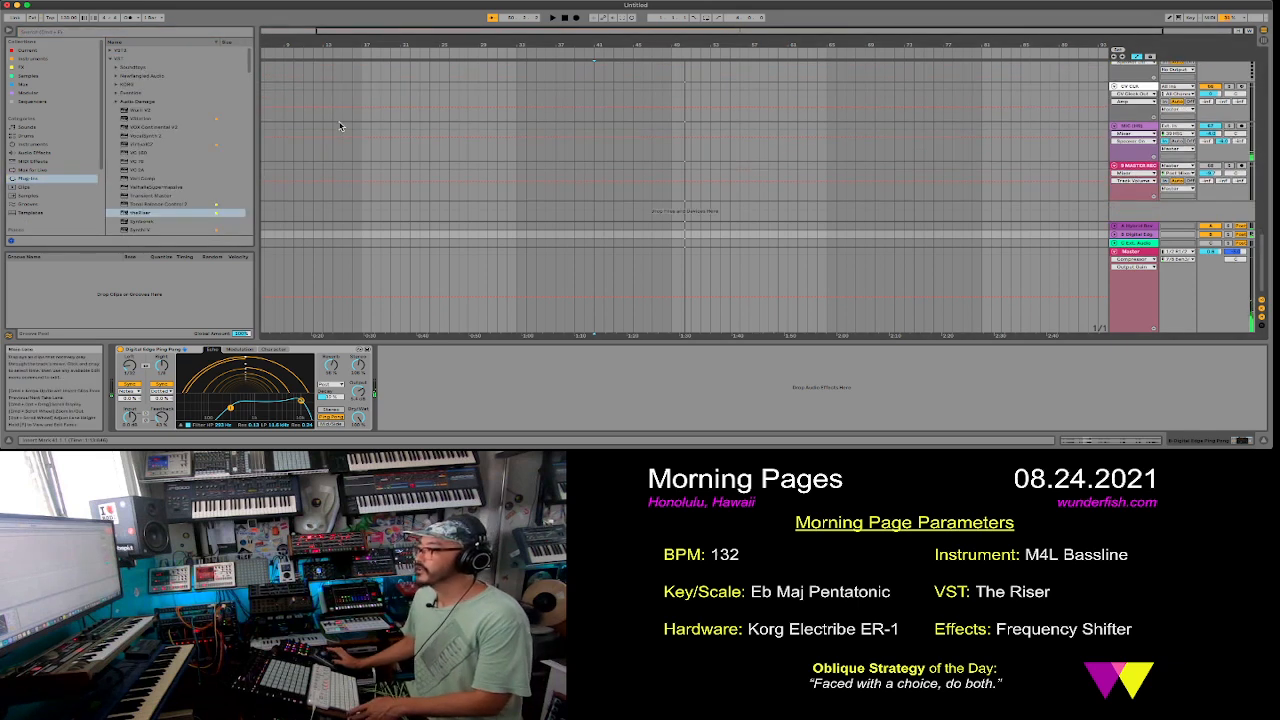
left_click(95, 33)
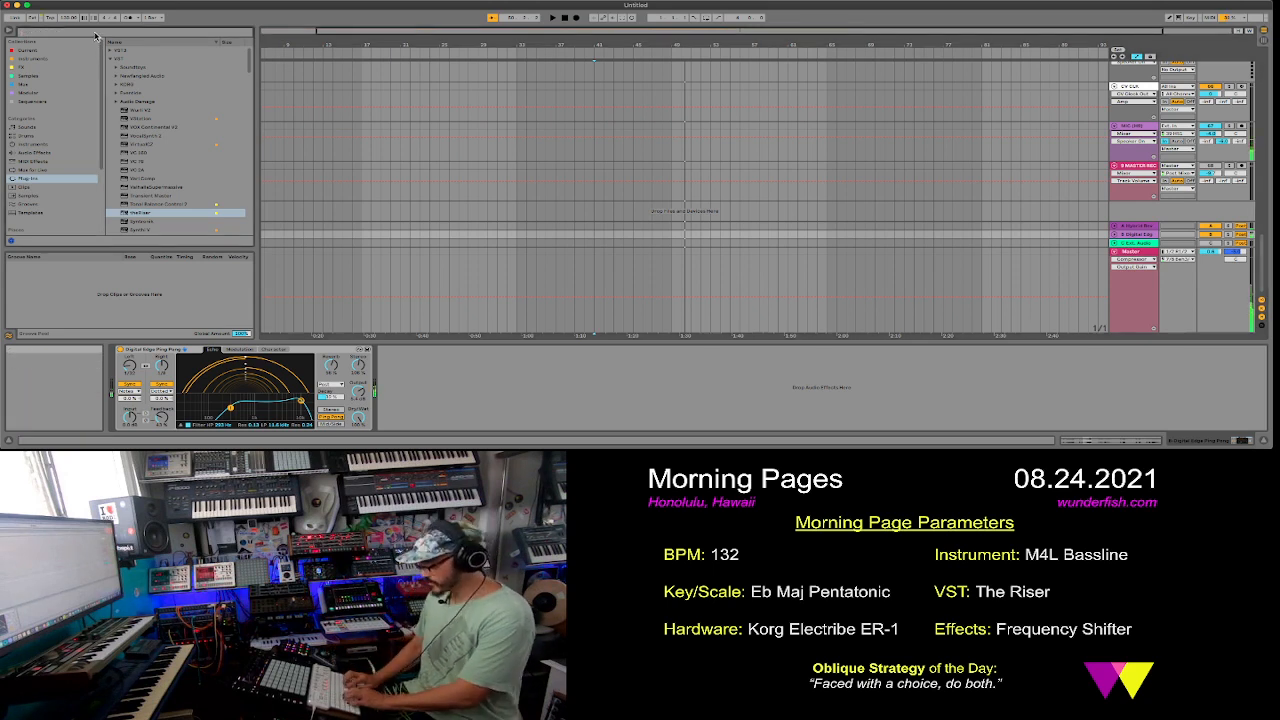
type("vocalsynth")
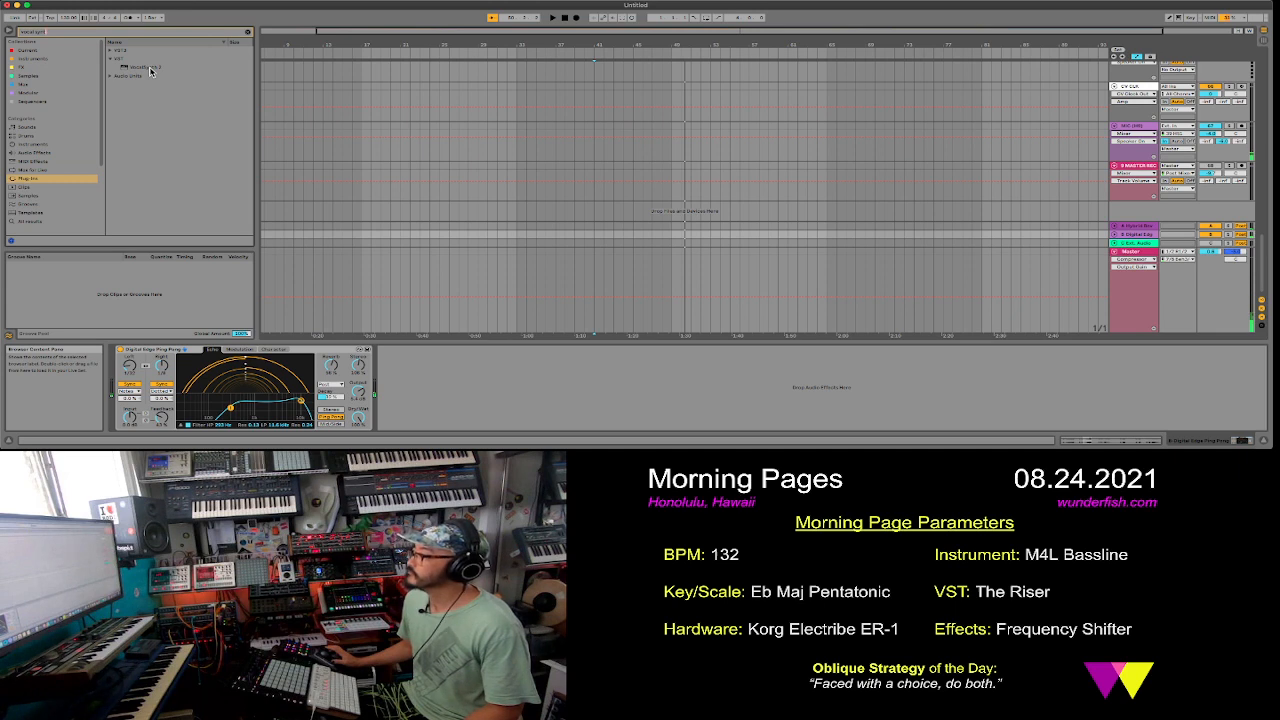
left_click_drag(150, 70, 297, 134)
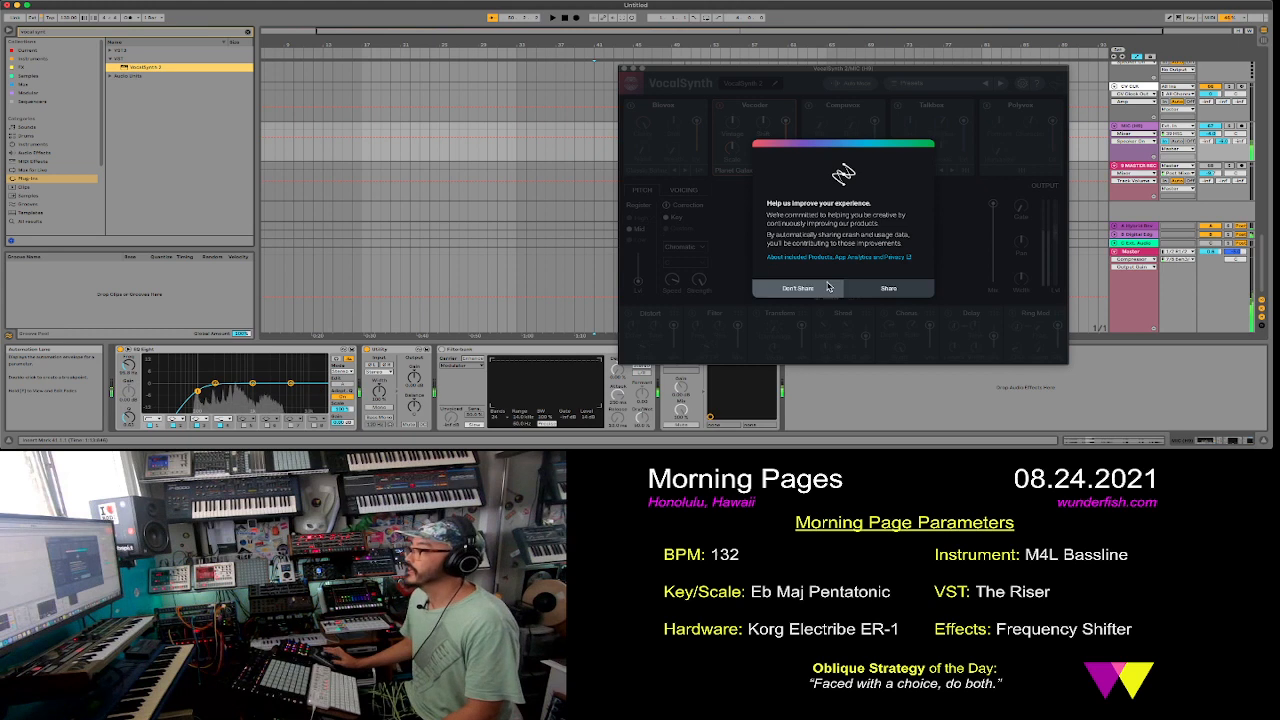
left_click(797, 288)
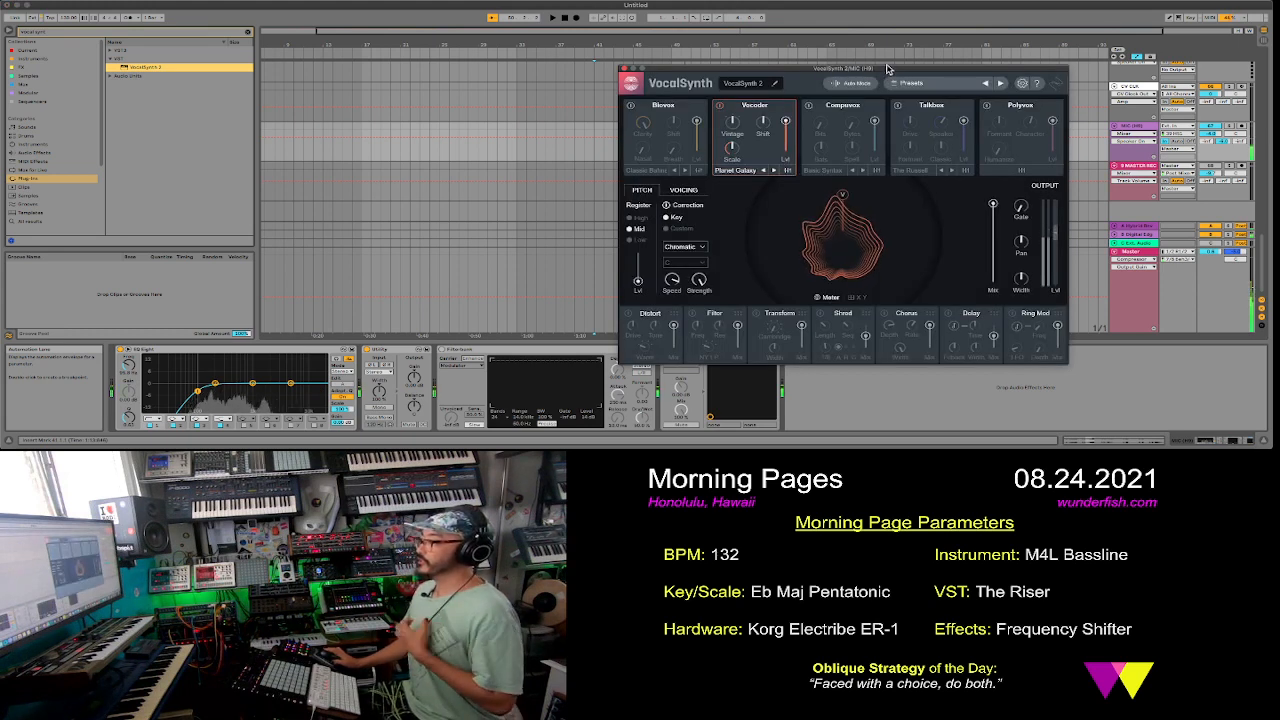
- Load the Before the Snow preset from VocalSynth's Lush group of Auto Mode presets
left_click_drag(887, 68, 795, 88)
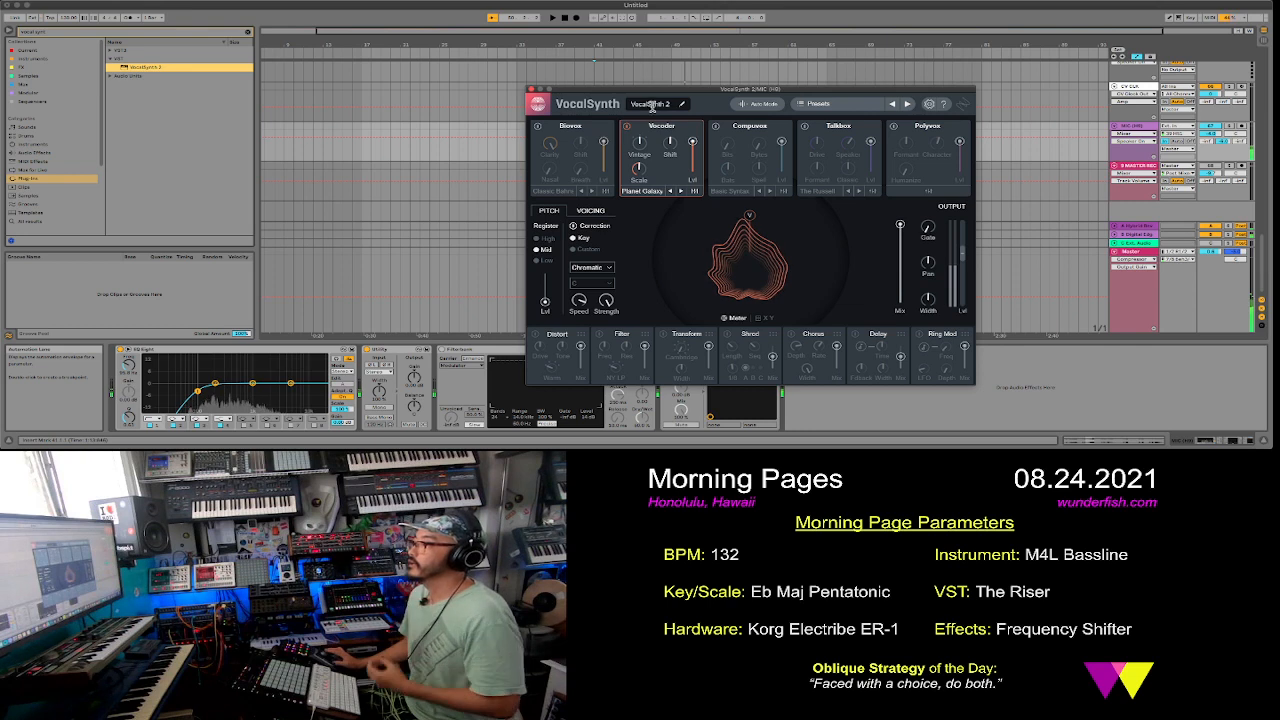
left_click(818, 104)
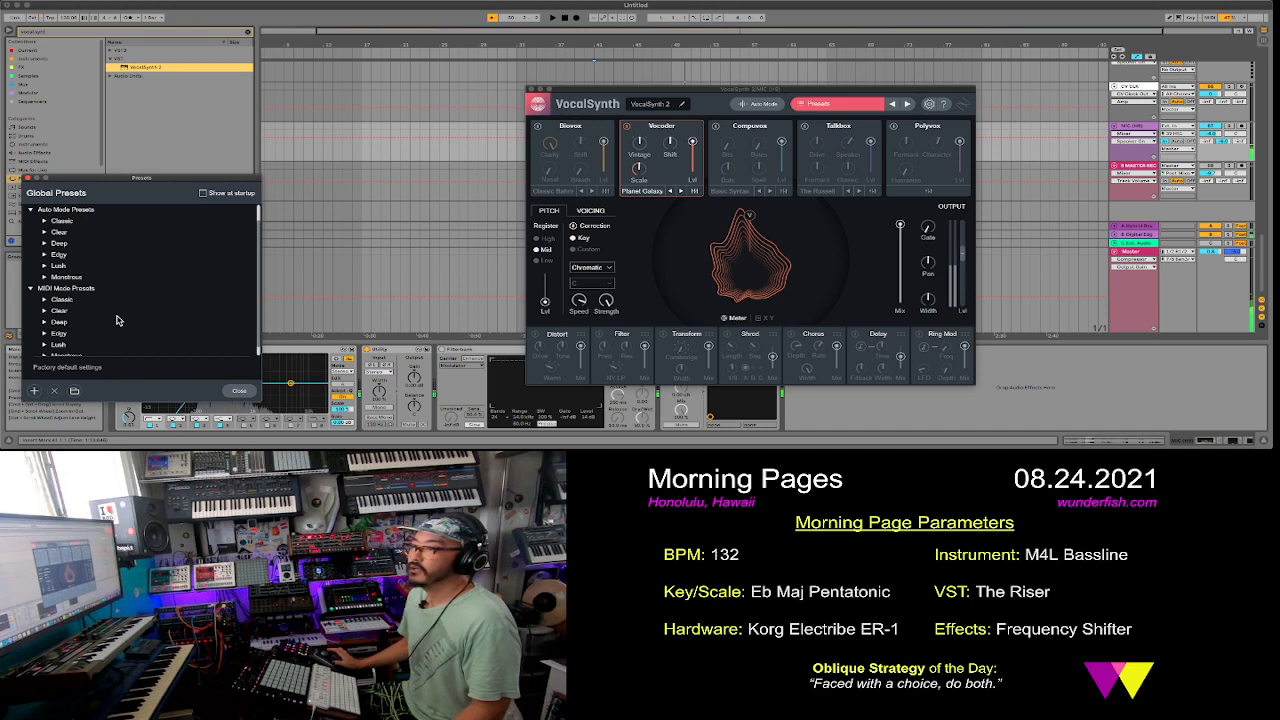
scroll(116, 320, "up", 2)
left_click(44, 288)
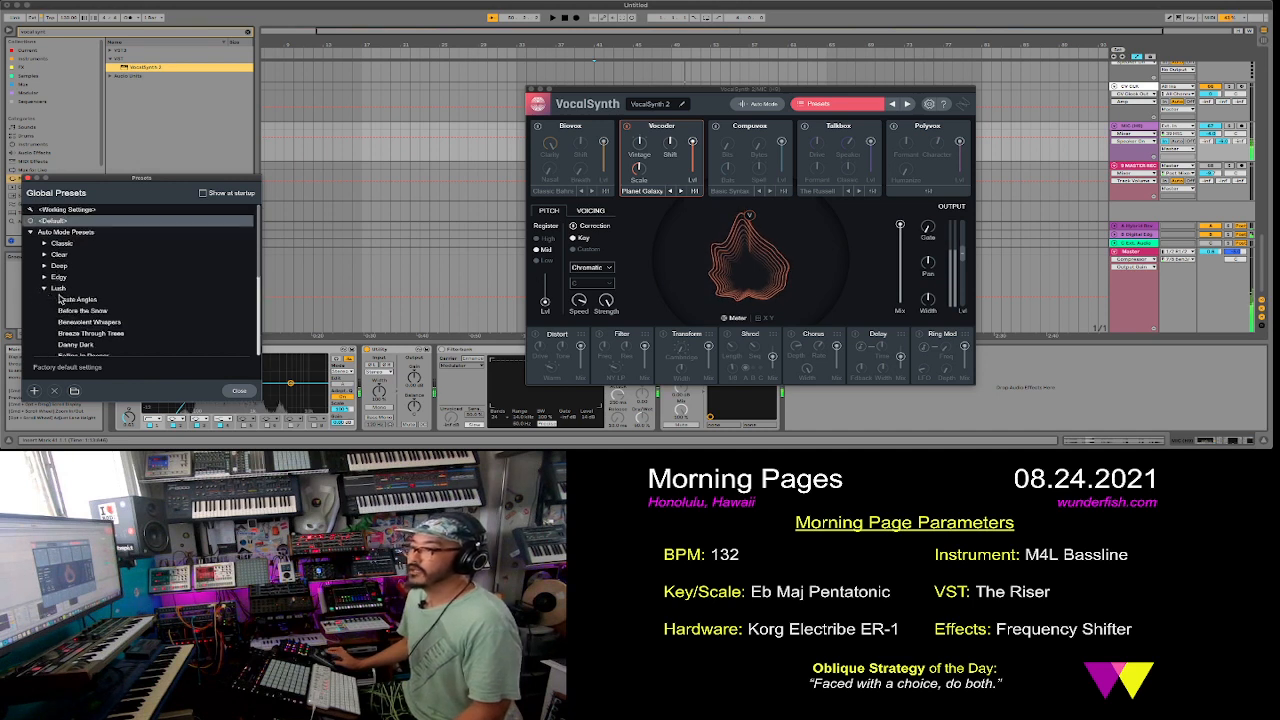
left_click(72, 300)
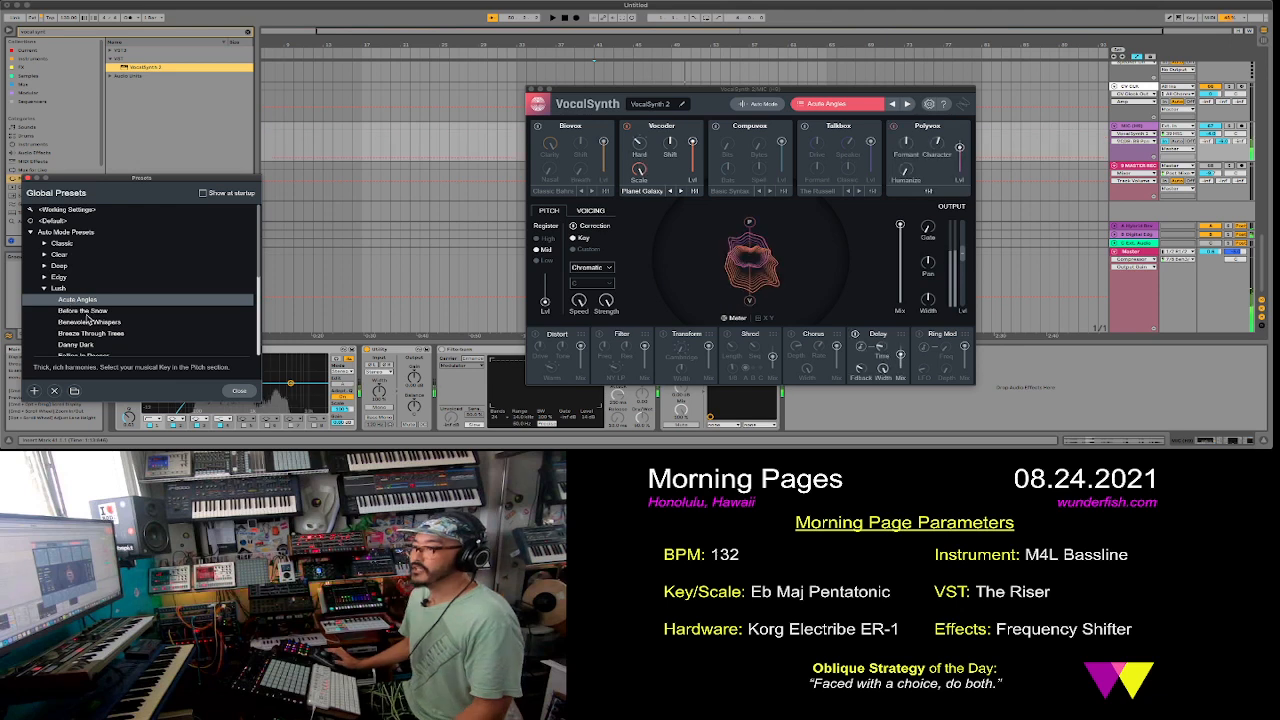
double_click(86, 311)
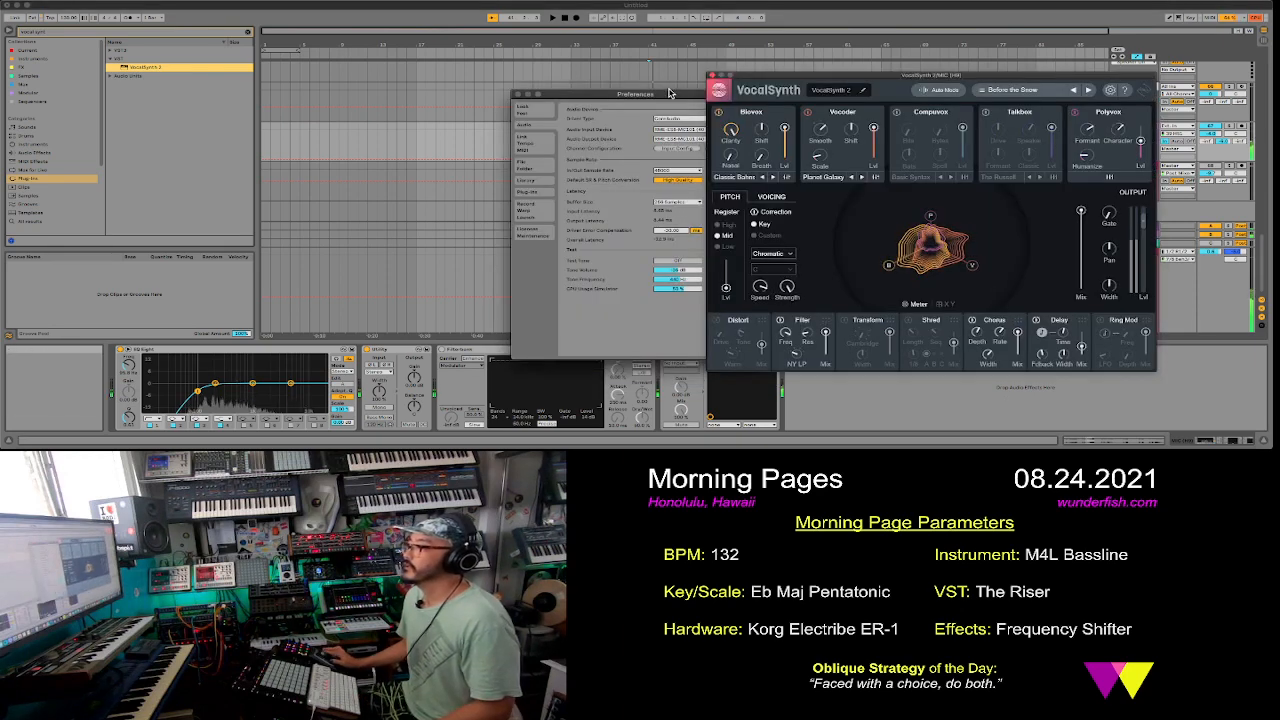
- Try a much higher low-cut frequency in the MIC track's EQ Eight
left_click_drag(669, 97, 443, 67)
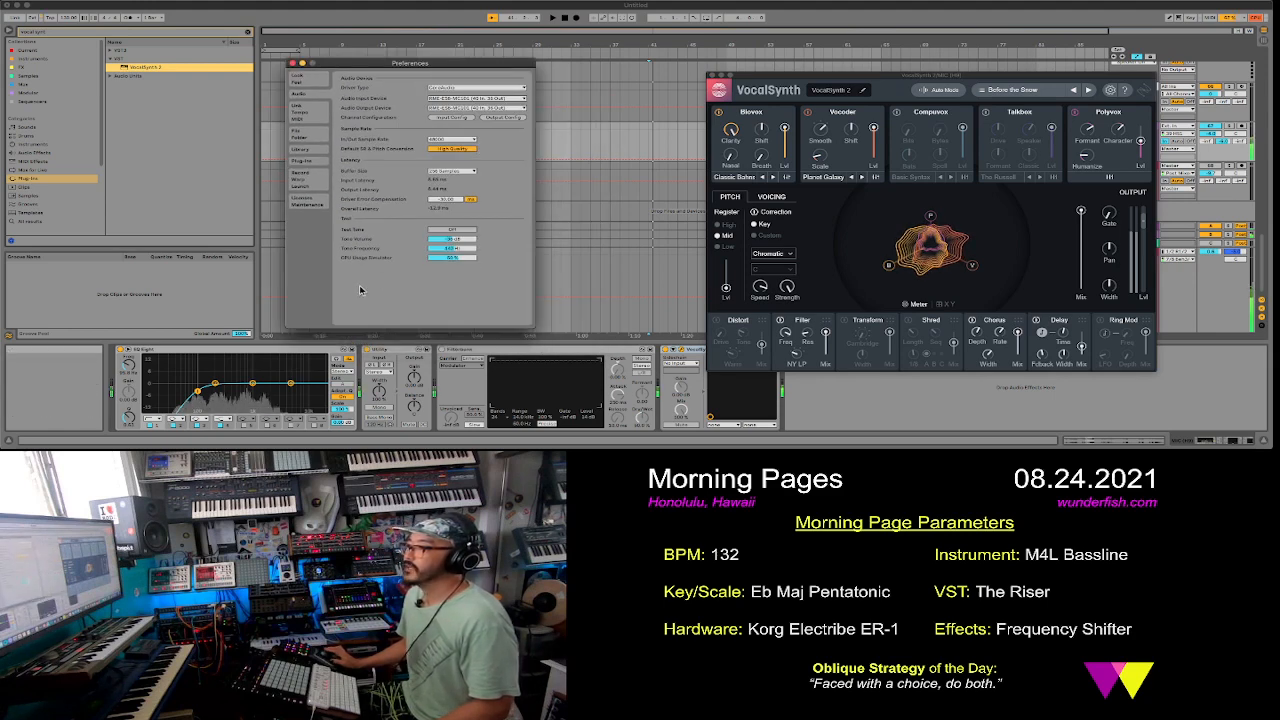
left_click(198, 393)
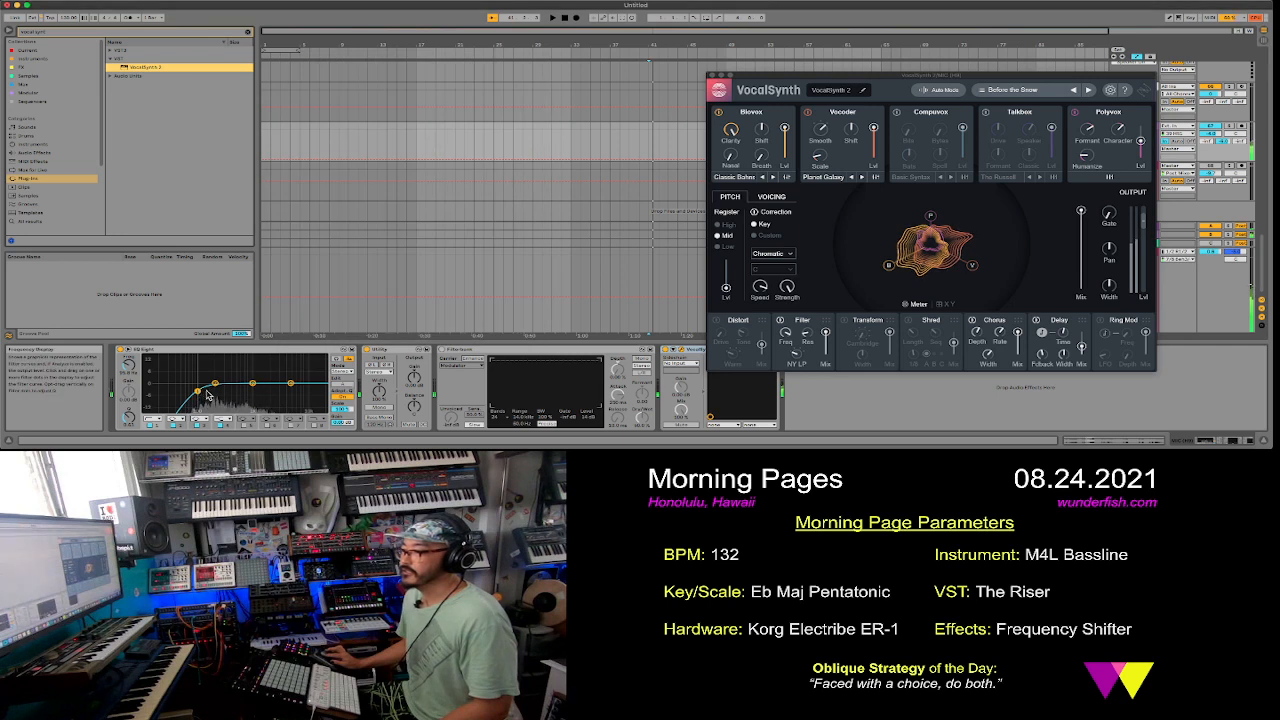
left_click_drag(198, 393, 263, 392)
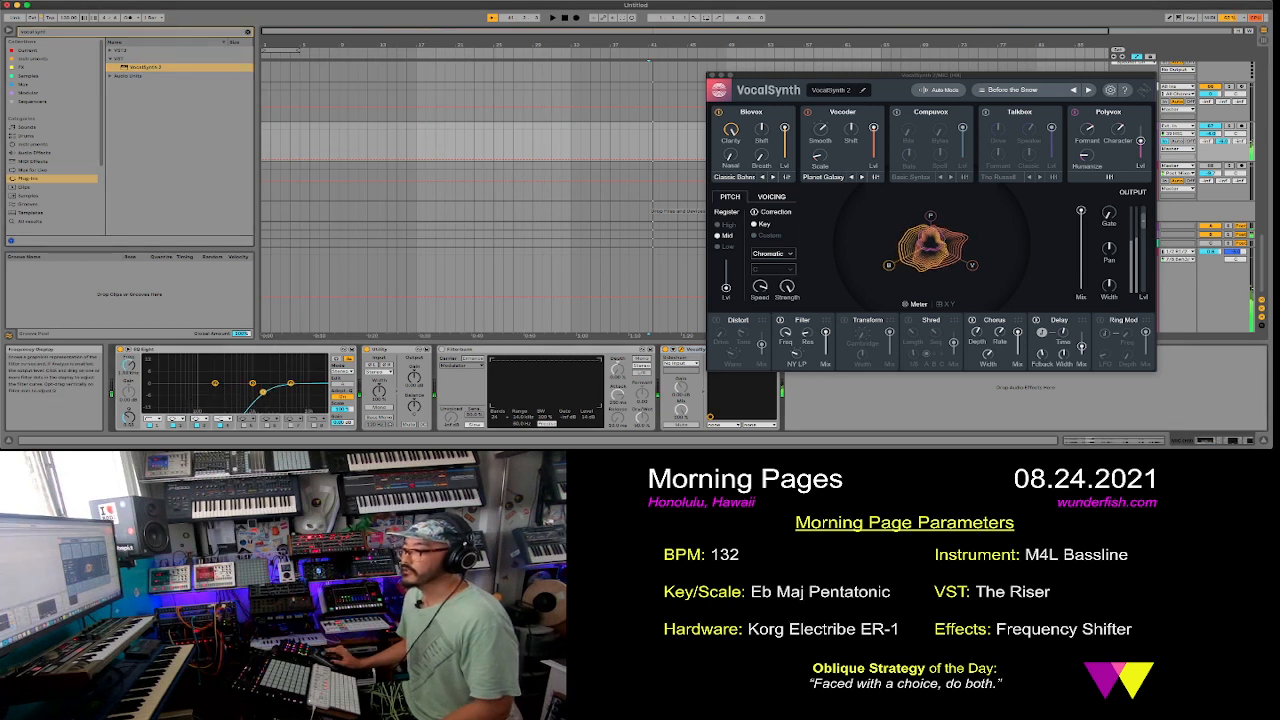
- Set the audio buffer size to 2048 samples in the preferences
key("super+comma")
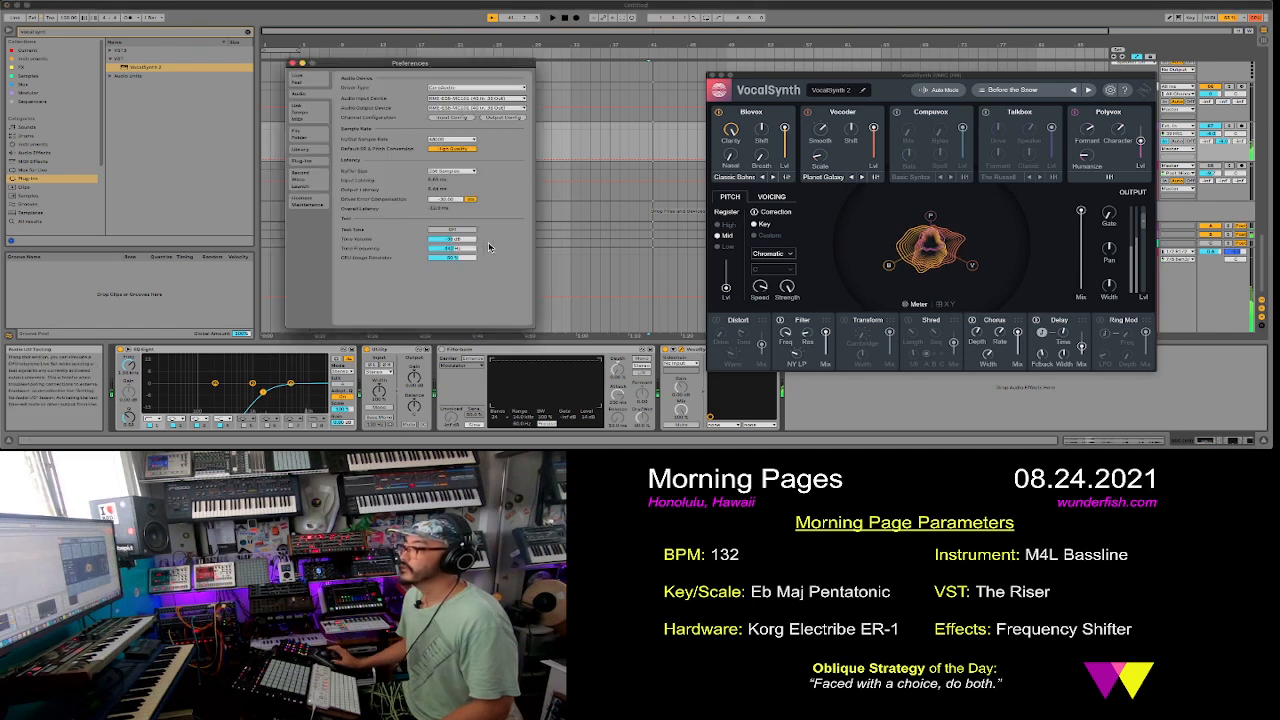
left_click(452, 172)
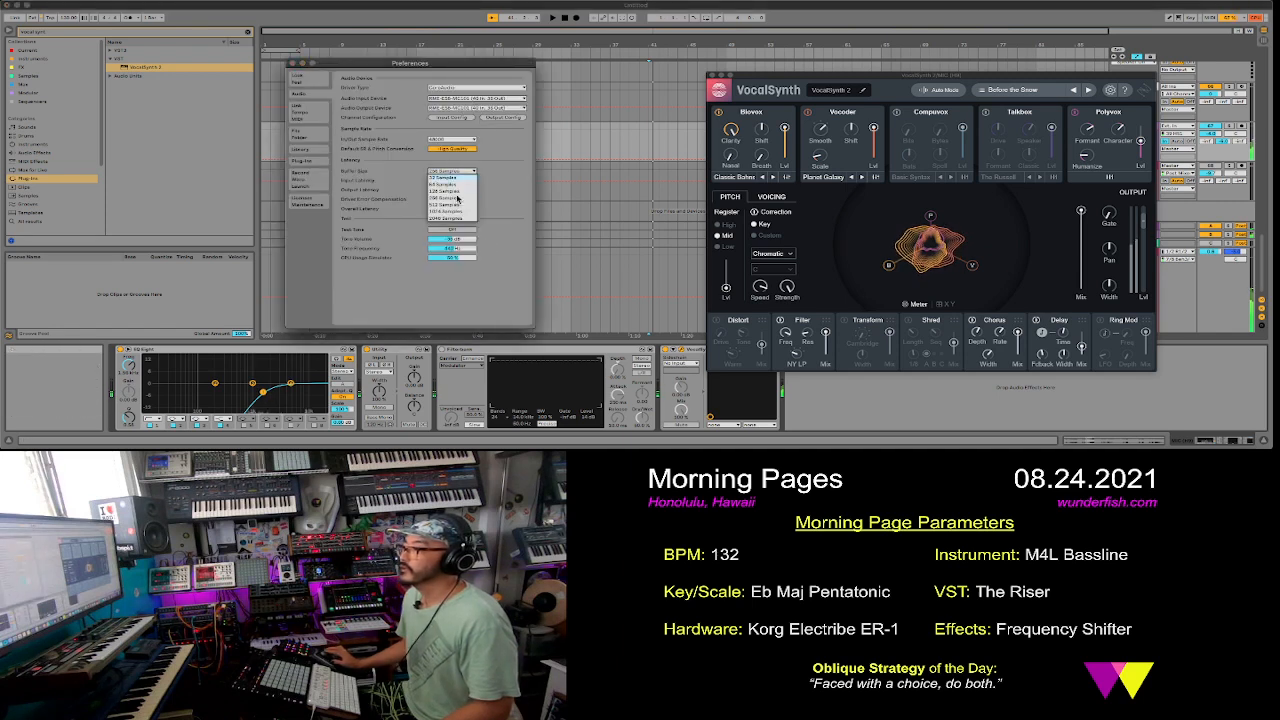
left_click(455, 218)
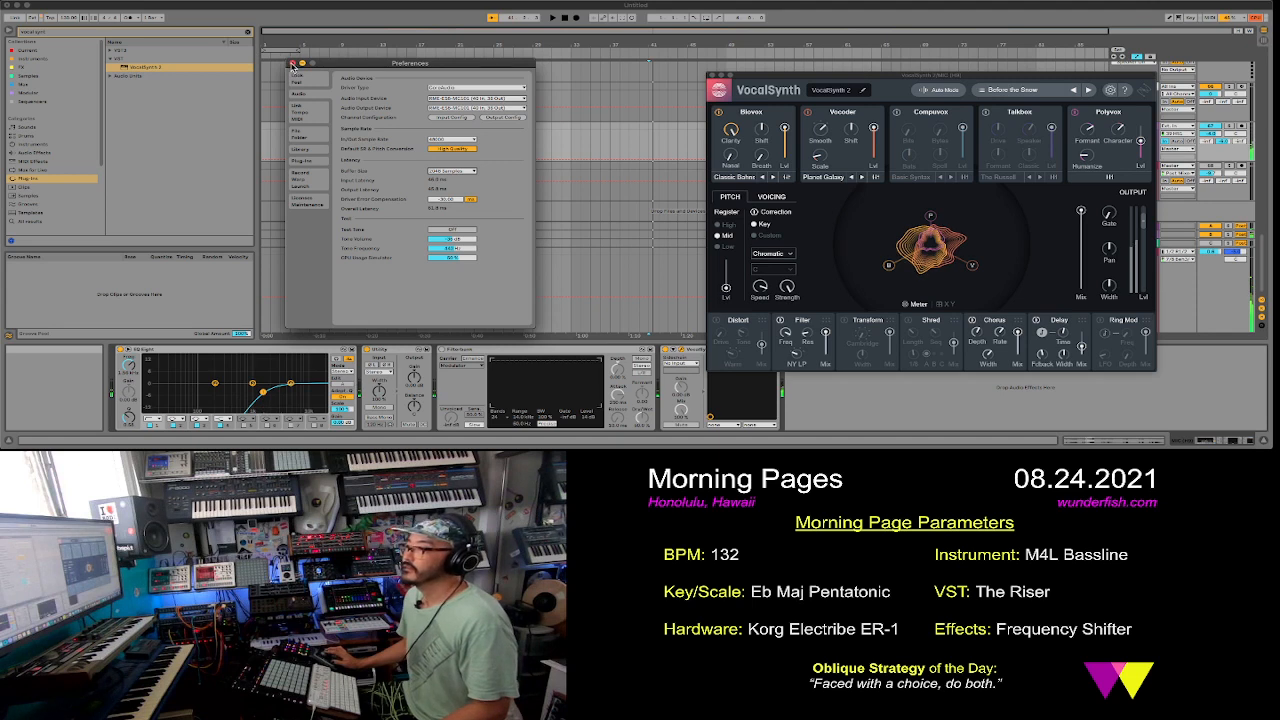
left_click(290, 66)
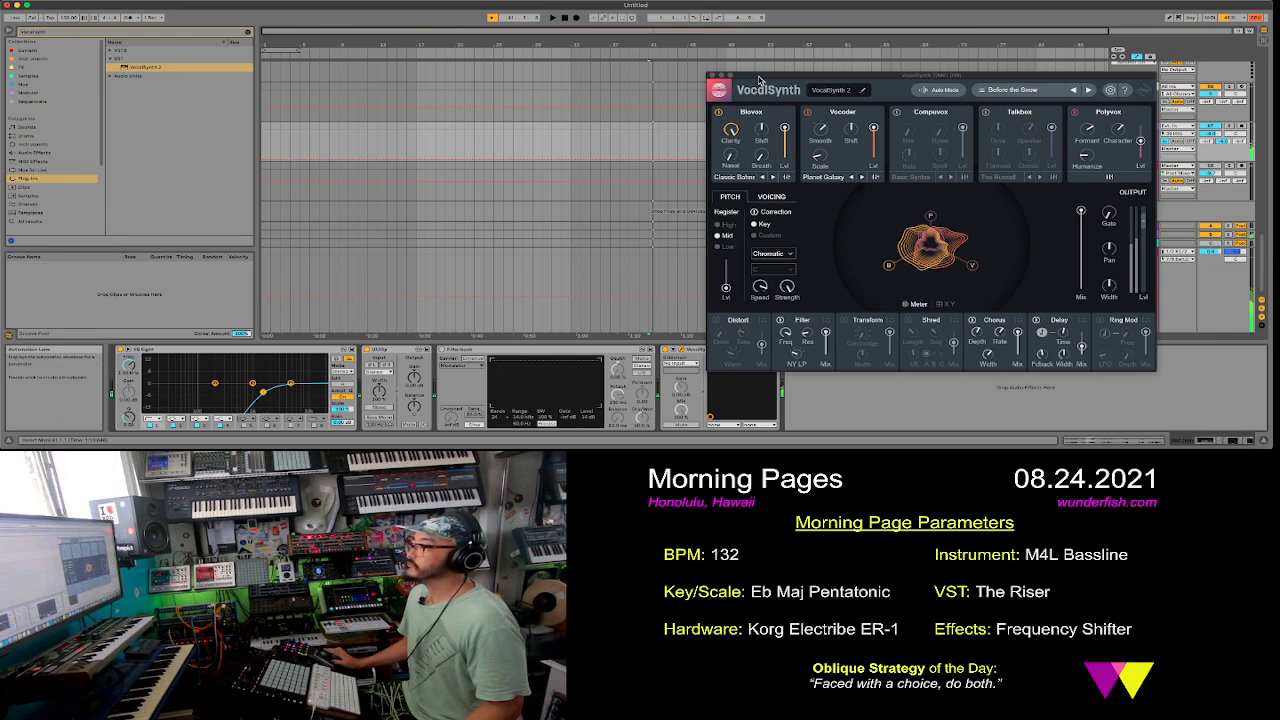
- Reposition the VocalSynth window over the arrangement and adjust its output Gate
left_click_drag(760, 80, 630, 170)
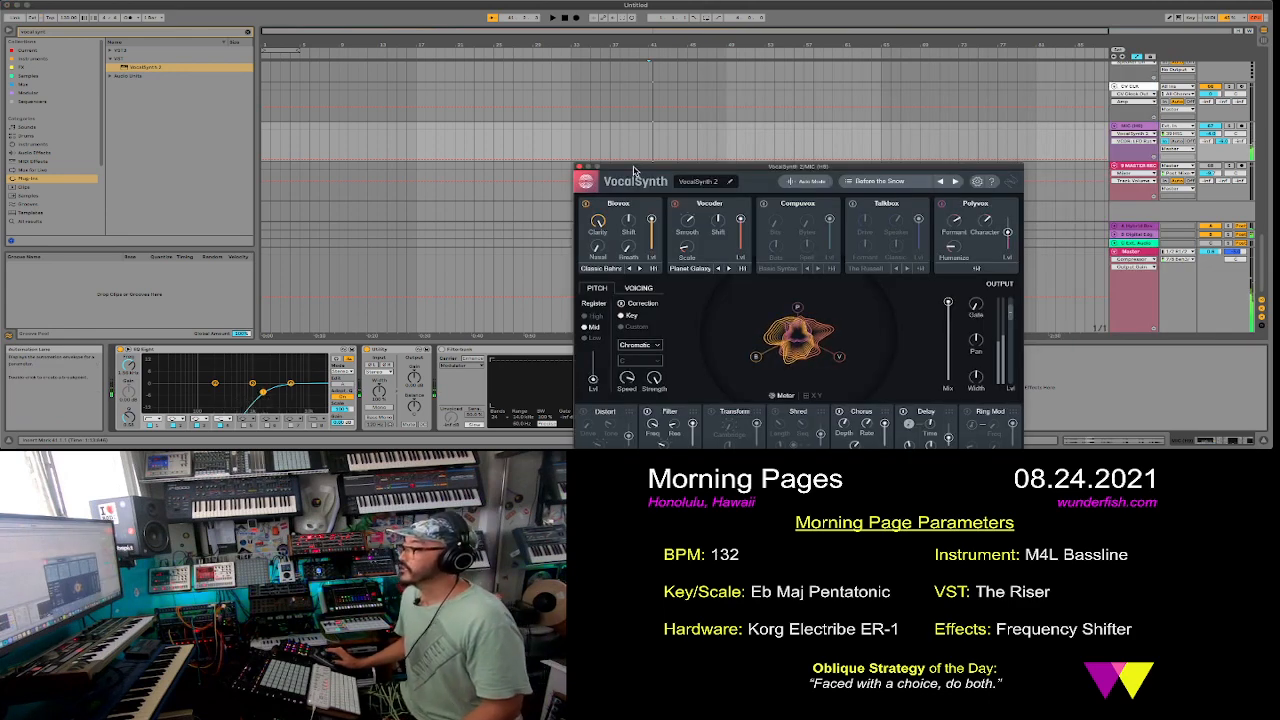
left_click_drag(633, 170, 551, 82)
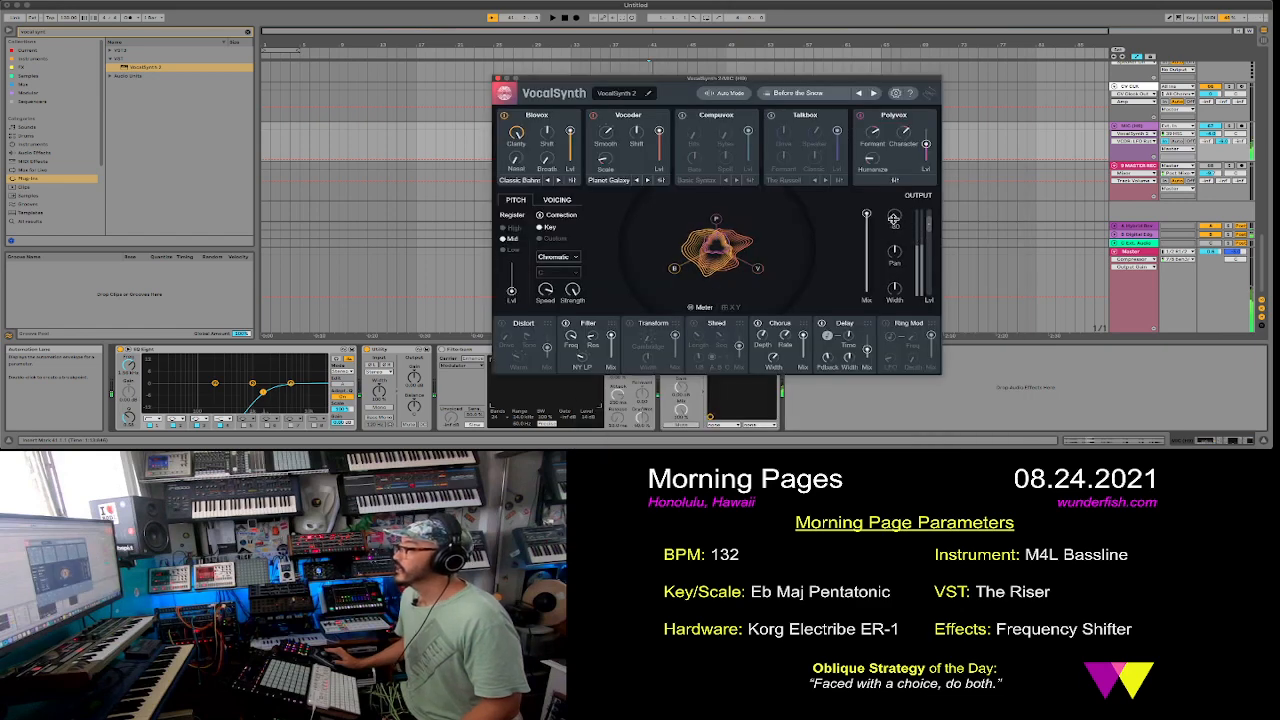
left_click_drag(893, 215, 890, 191)
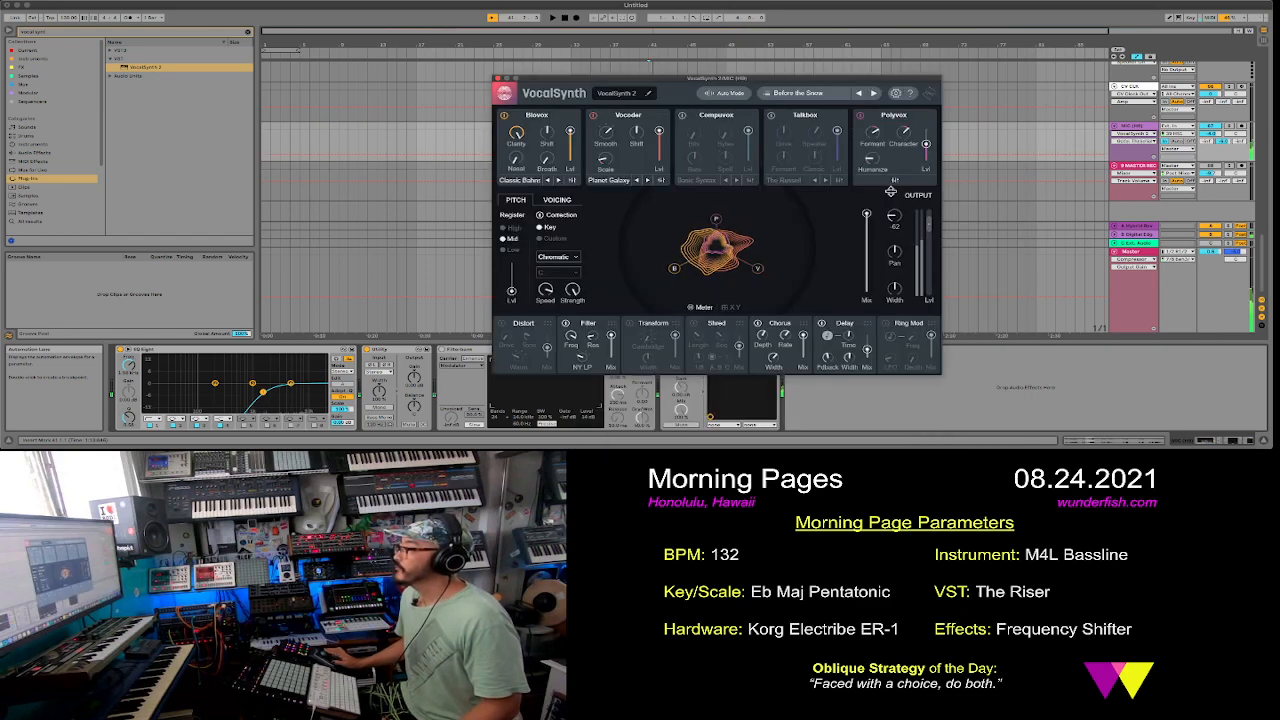
- Insert a Gate effect ahead of EQ Eight in the MIC track's chain and bring the EQ's low-cut frequency down
left_click(192, 33)
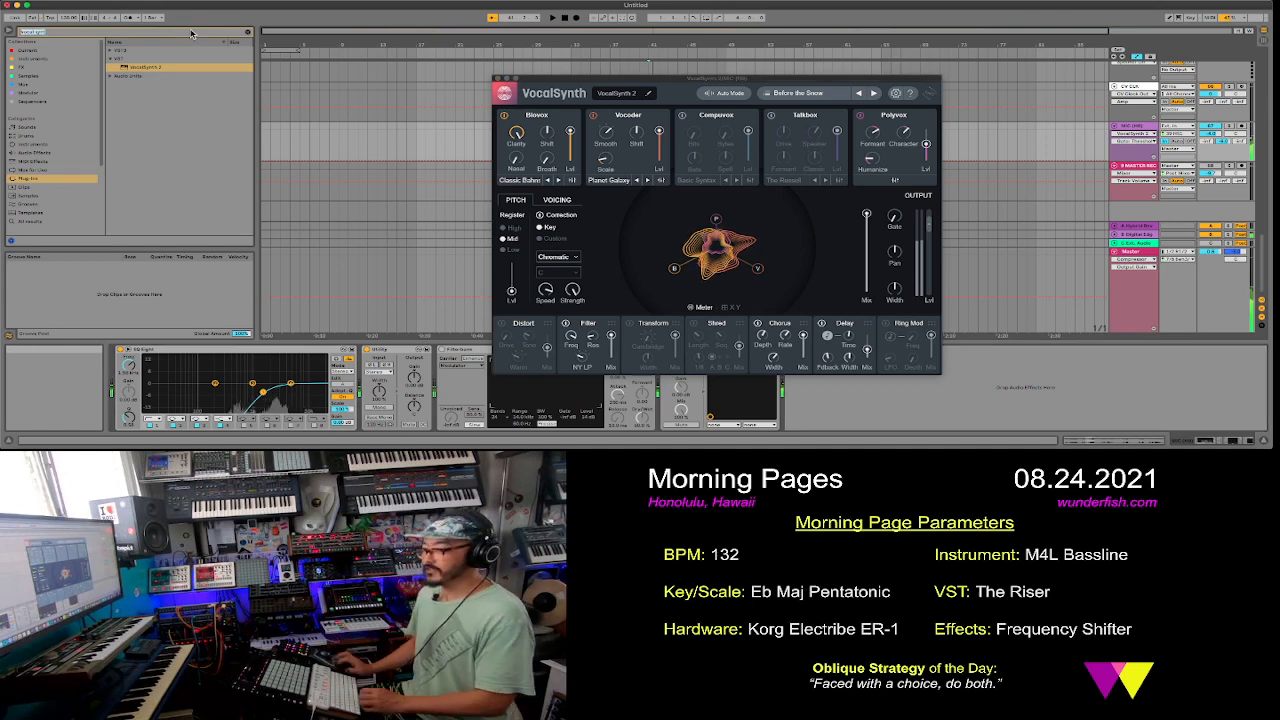
type("gate")
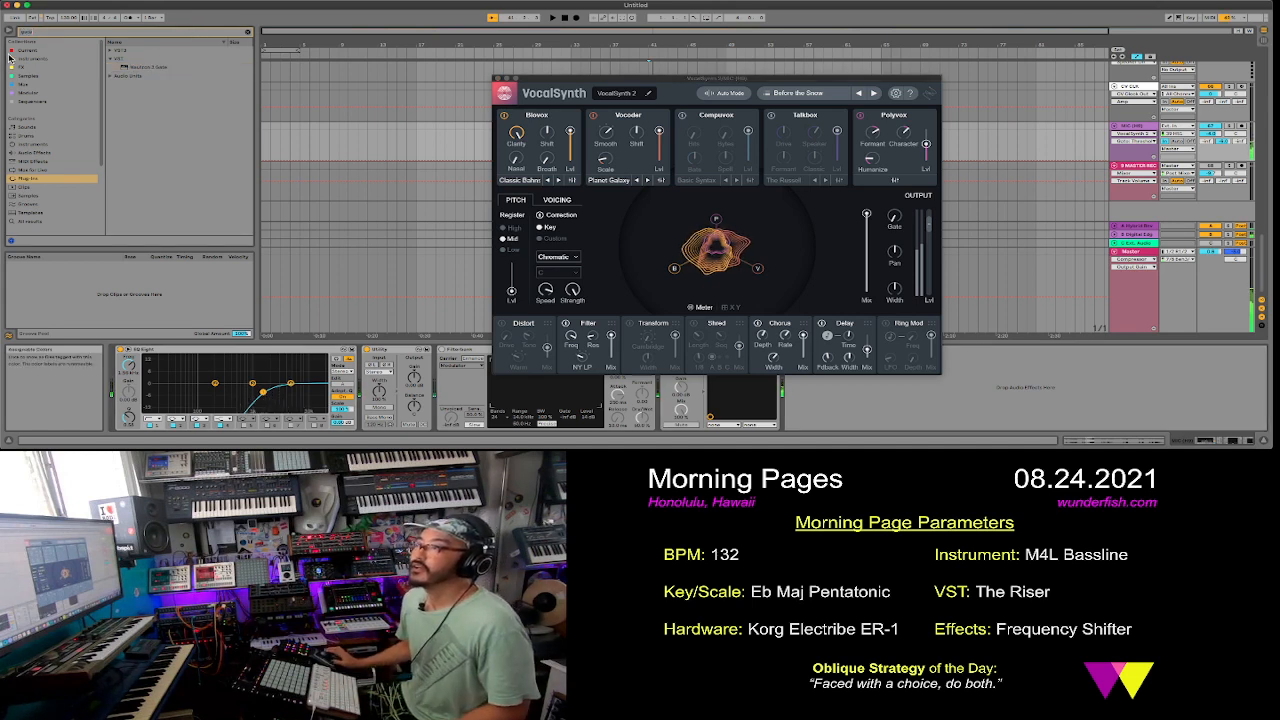
left_click(24, 67)
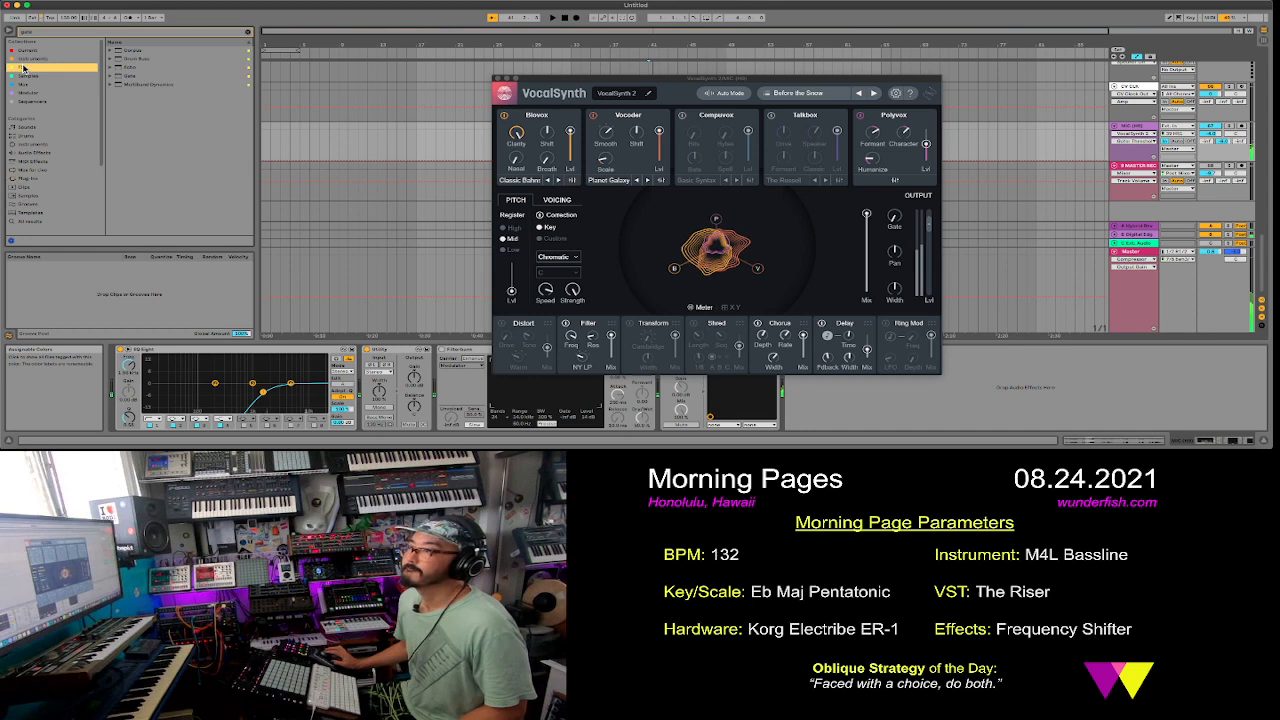
left_click(112, 76)
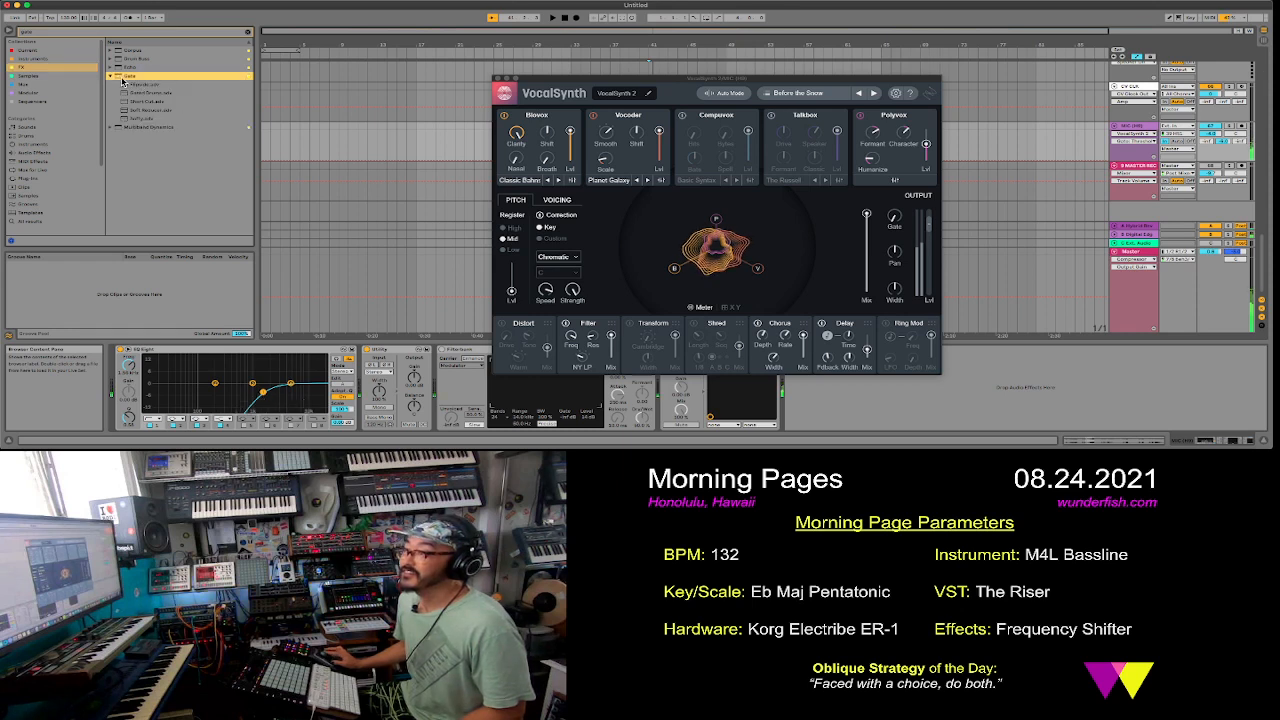
left_click_drag(612, 82, 817, 22)
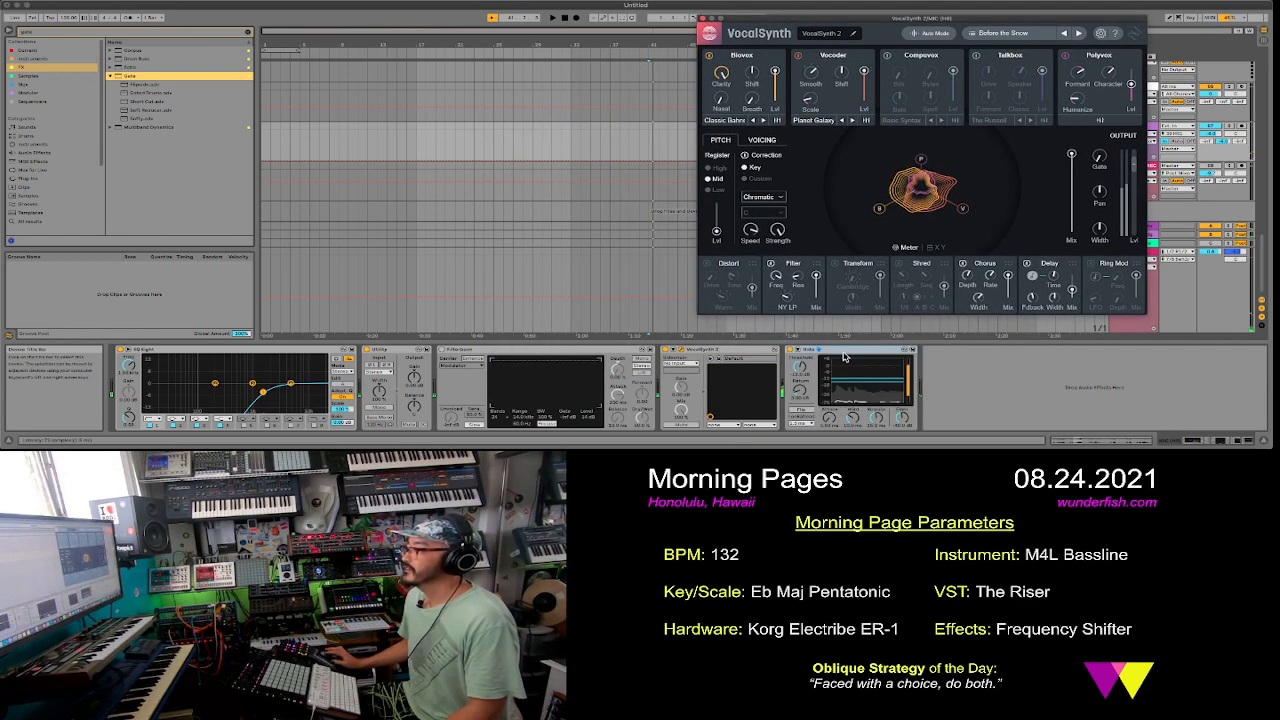
mouse_move(608, 360)
left_mouse_down()
mouse_move(93, 368)
mouse_move(216, 382)
left_mouse_up()
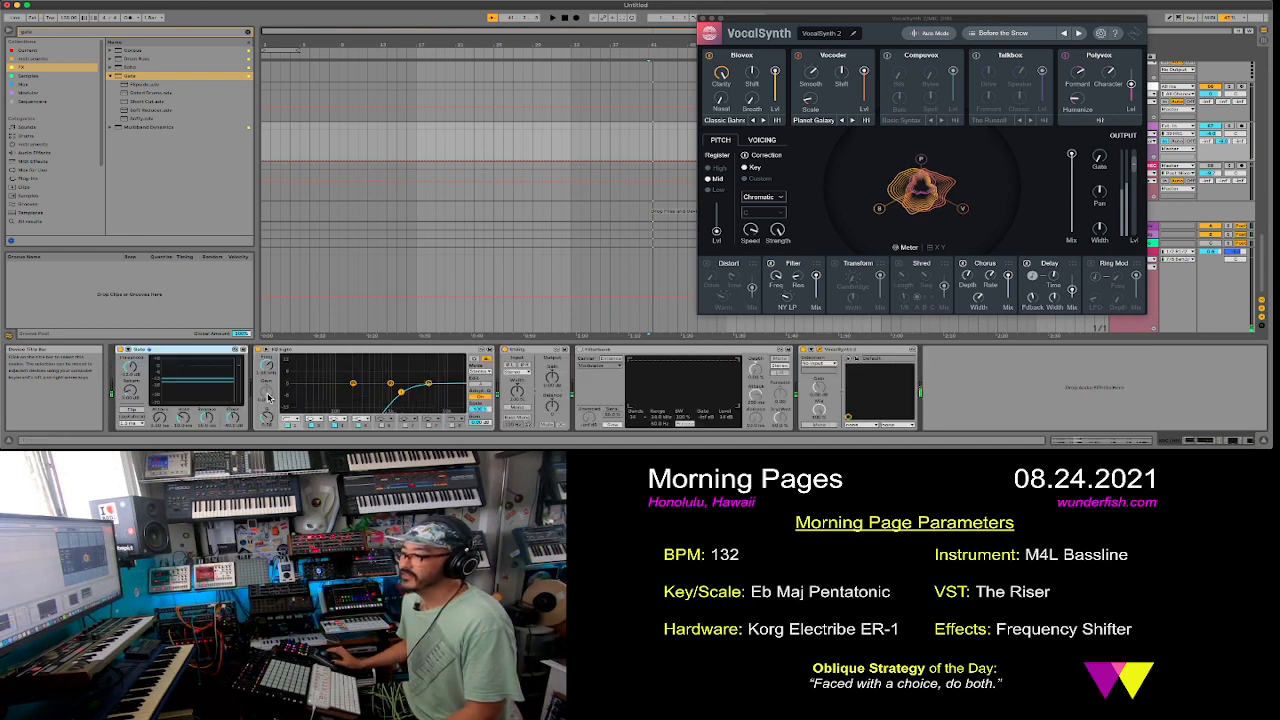
left_click(345, 395)
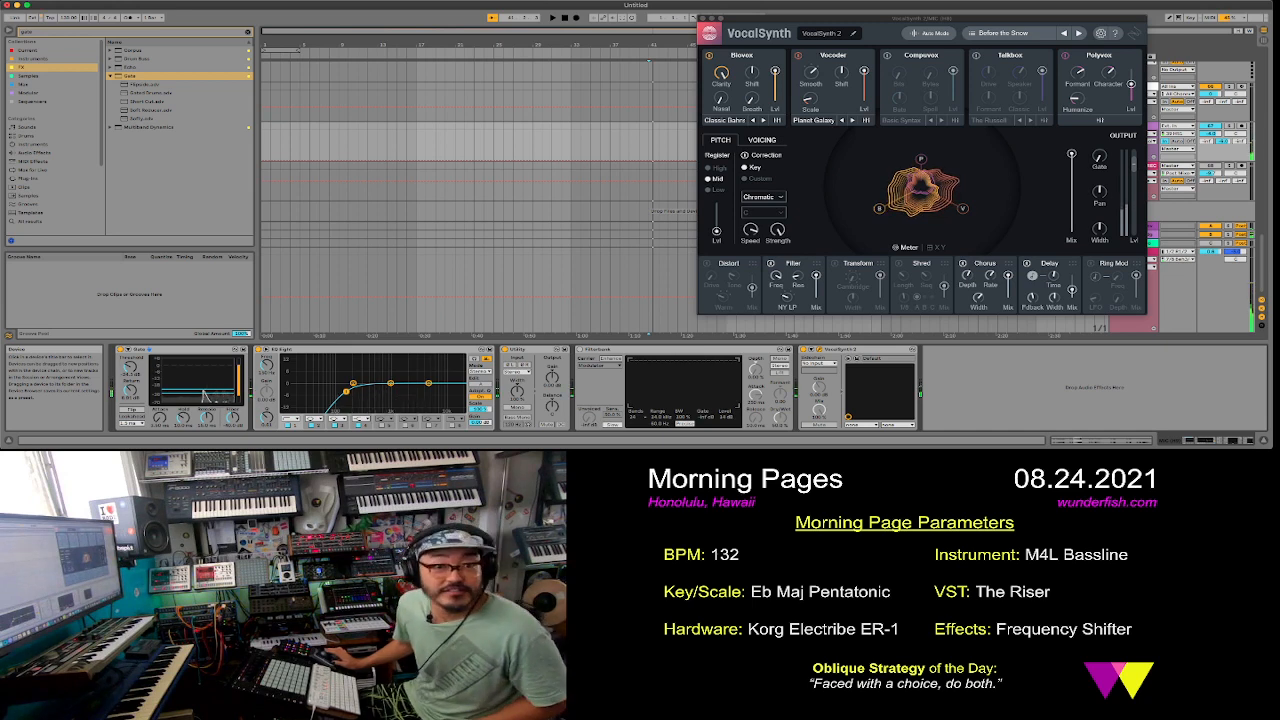
key("super+Tab")
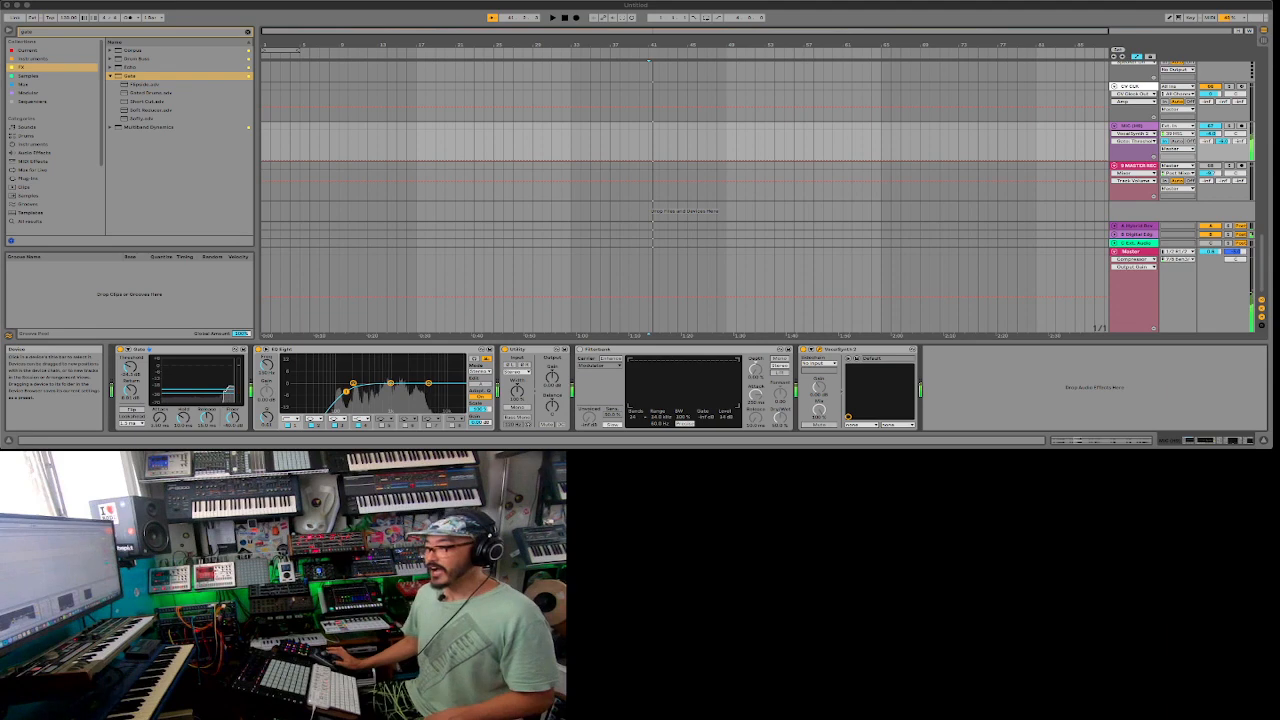
key("super+Tab")
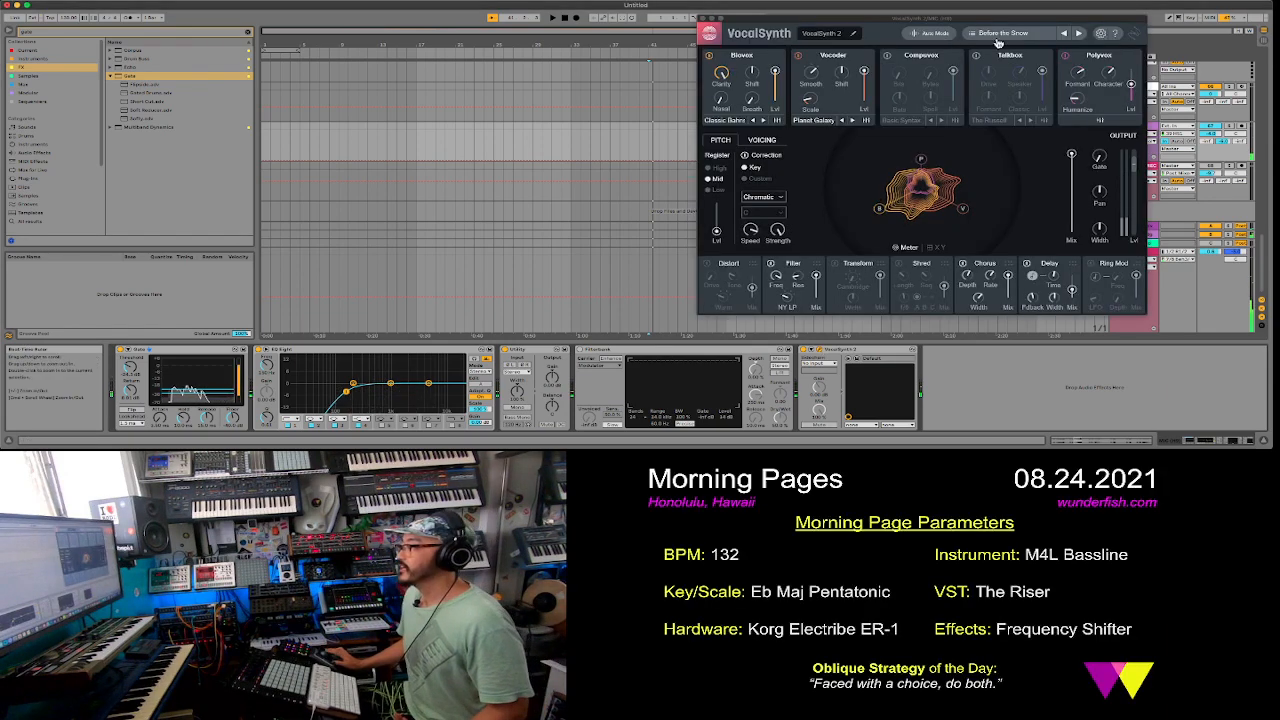
- Advance VocalSynth through the Lush presets to Breeze Through Trees
left_click(1079, 34)
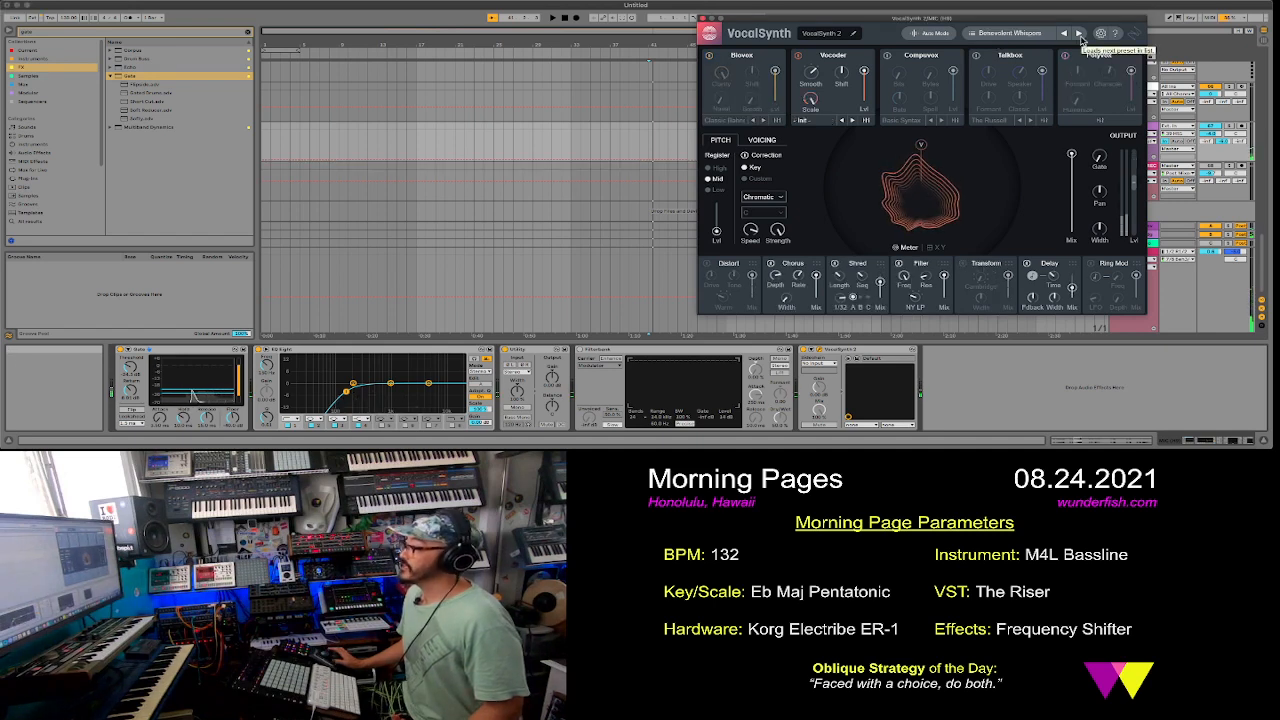
left_click(1080, 35)
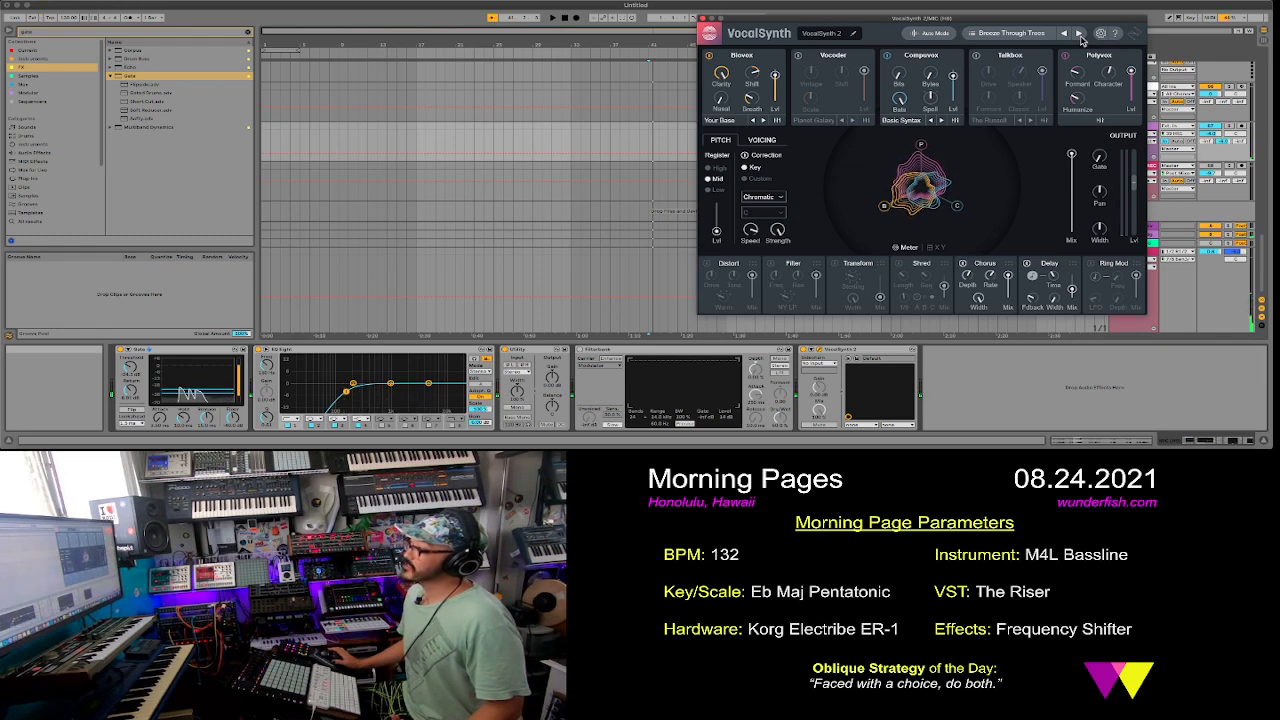
- Open VocalSynth's global preset list and hide all plug-in windows from the arrangement
left_click(1011, 33)
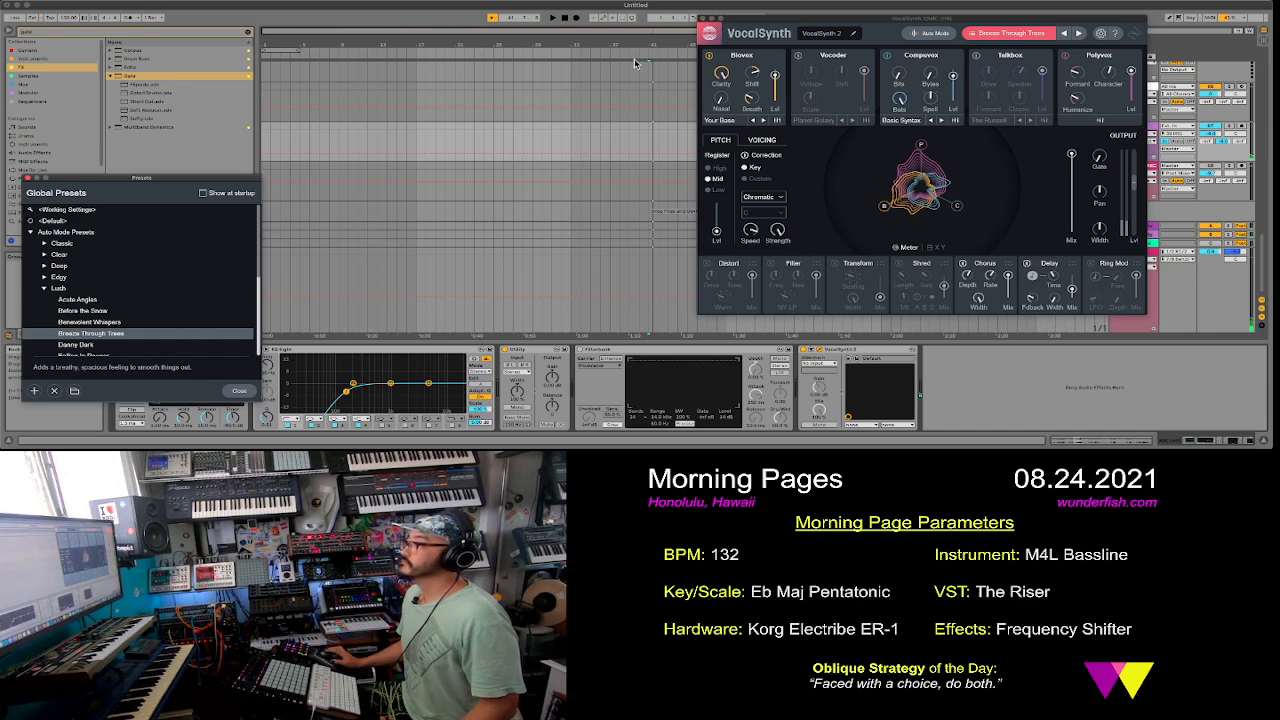
key("super+alt+p")
scroll(677, 139, "up", 10)
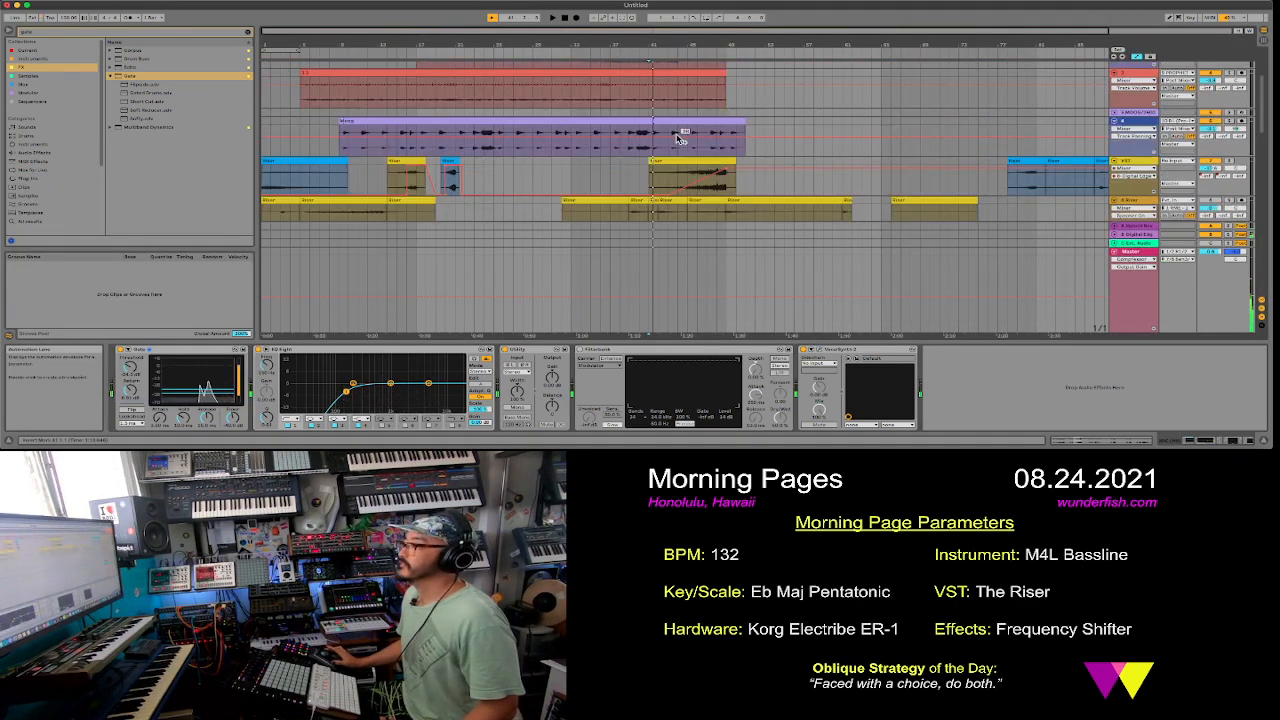
scroll(677, 139, "up", 2)
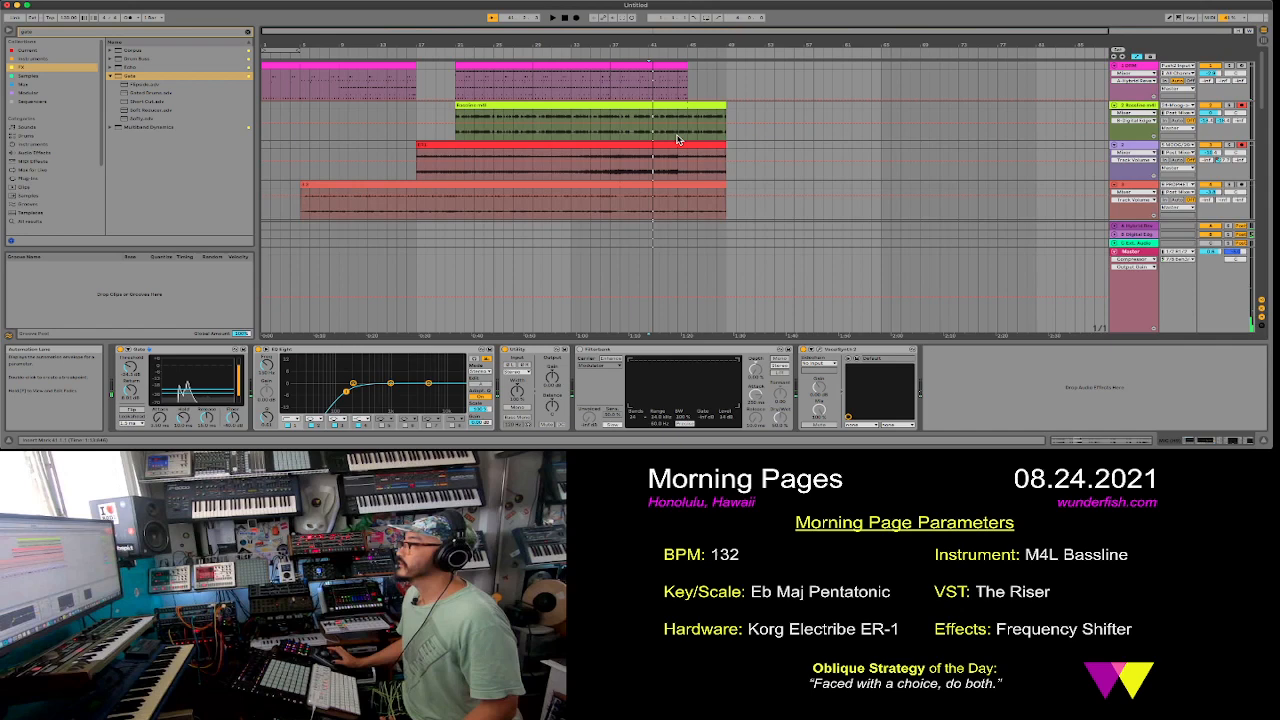
- Arm the MASTER REC track for recording and return the playhead to the start of the arrangement
scroll(829, 163, "down", 10)
scroll(829, 163, "up", 10)
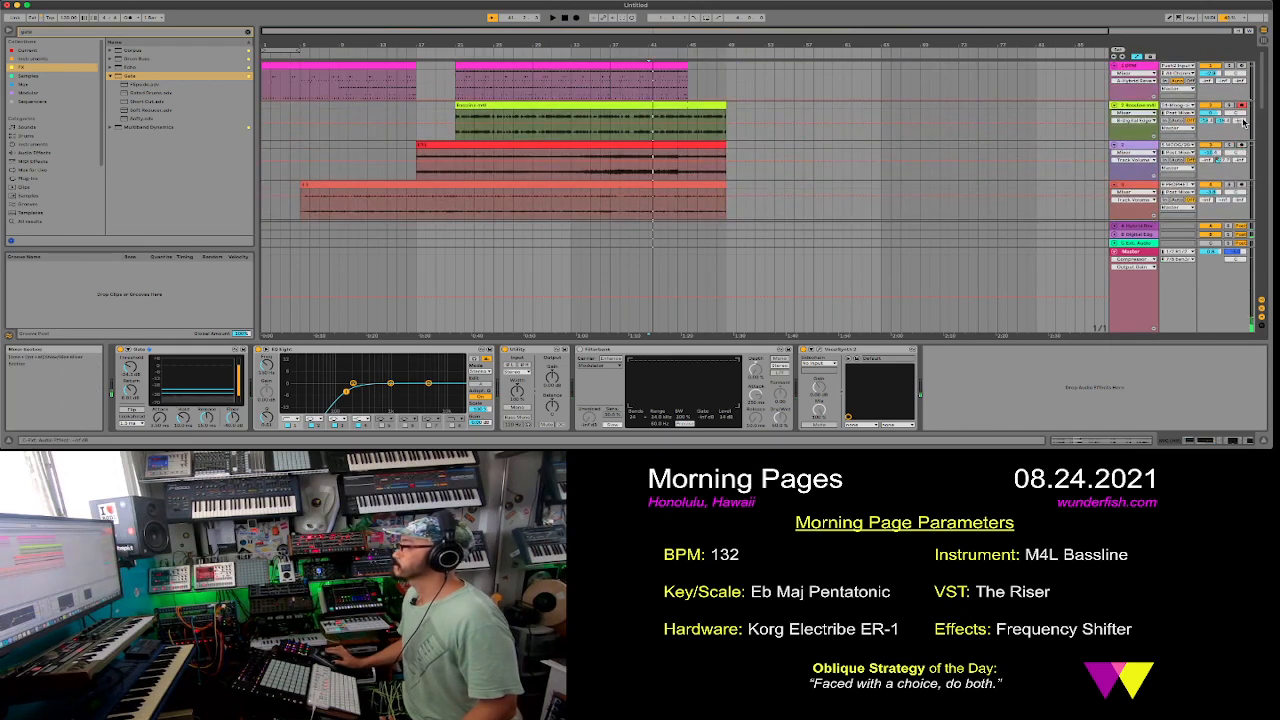
scroll(1245, 122, "down", 10)
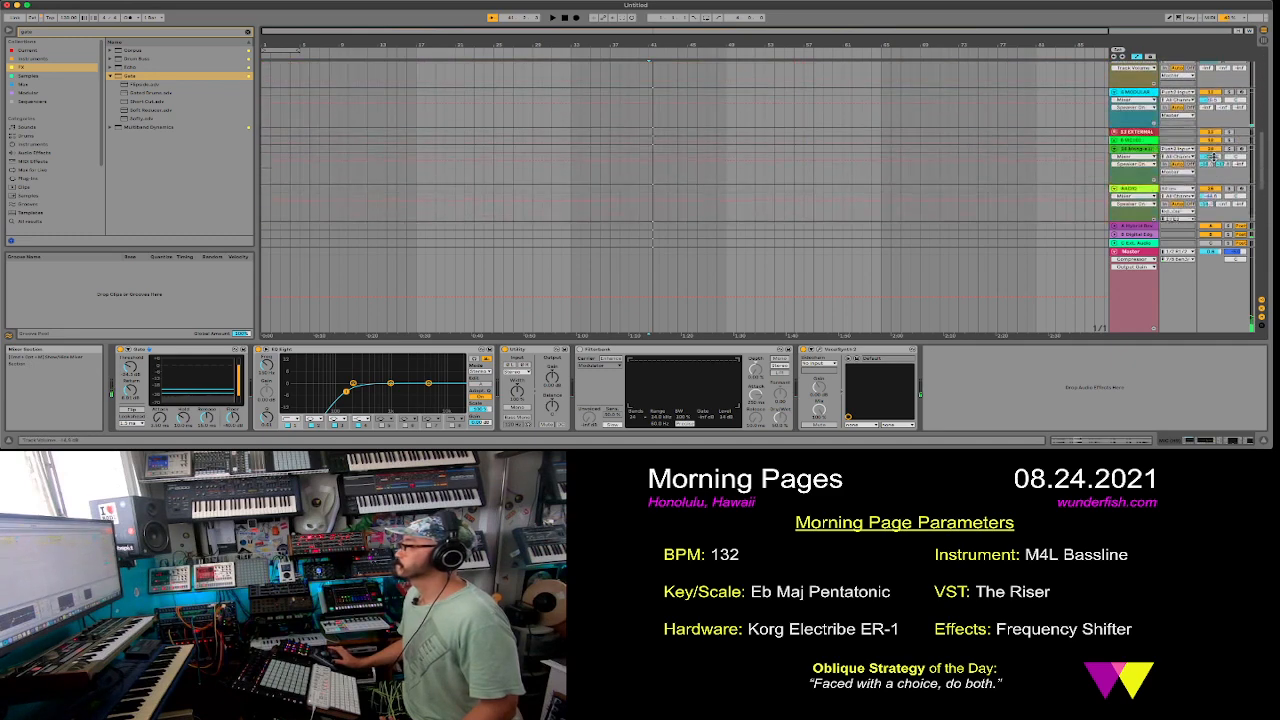
scroll(1212, 157, "down", 5)
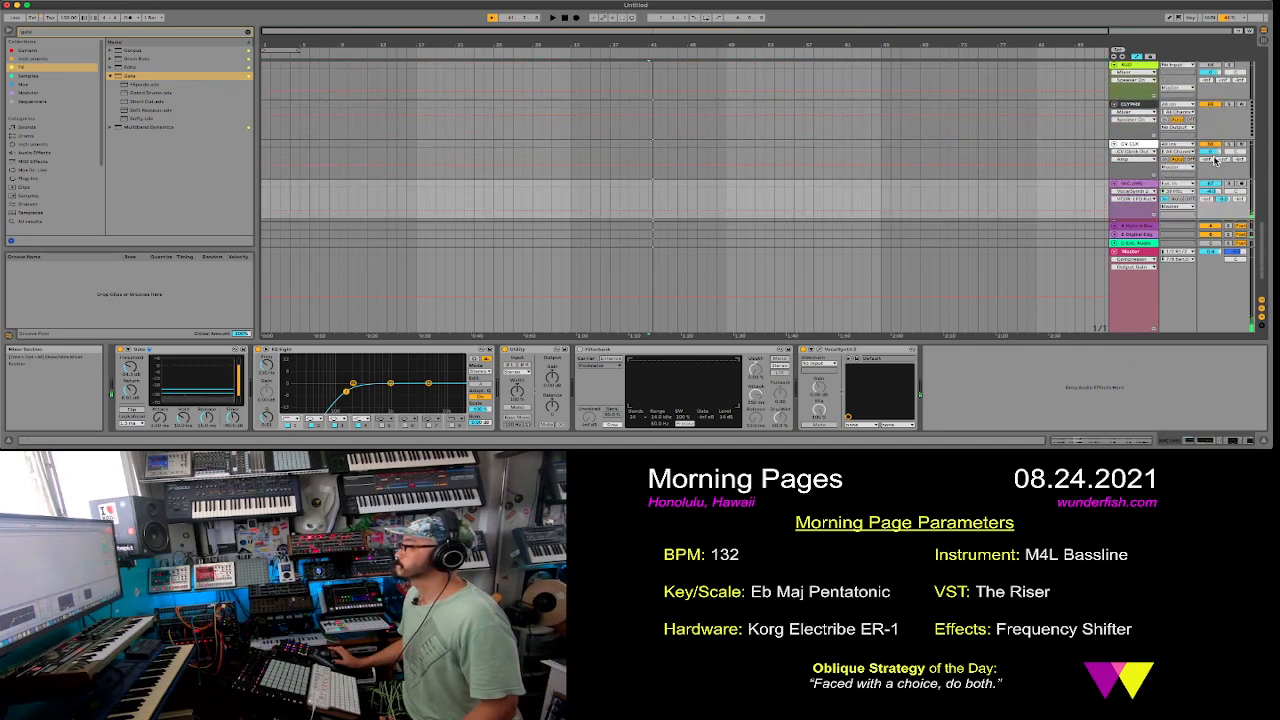
scroll(1215, 160, "down", 3)
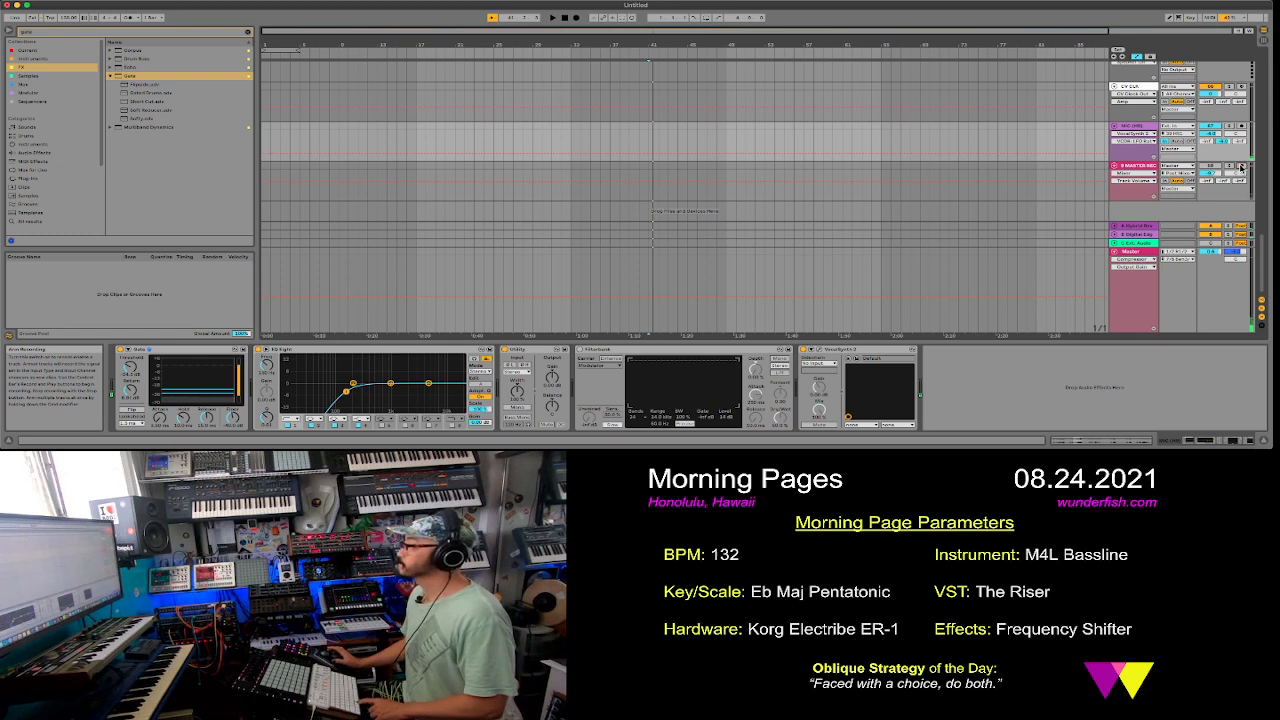
left_click(565, 18)
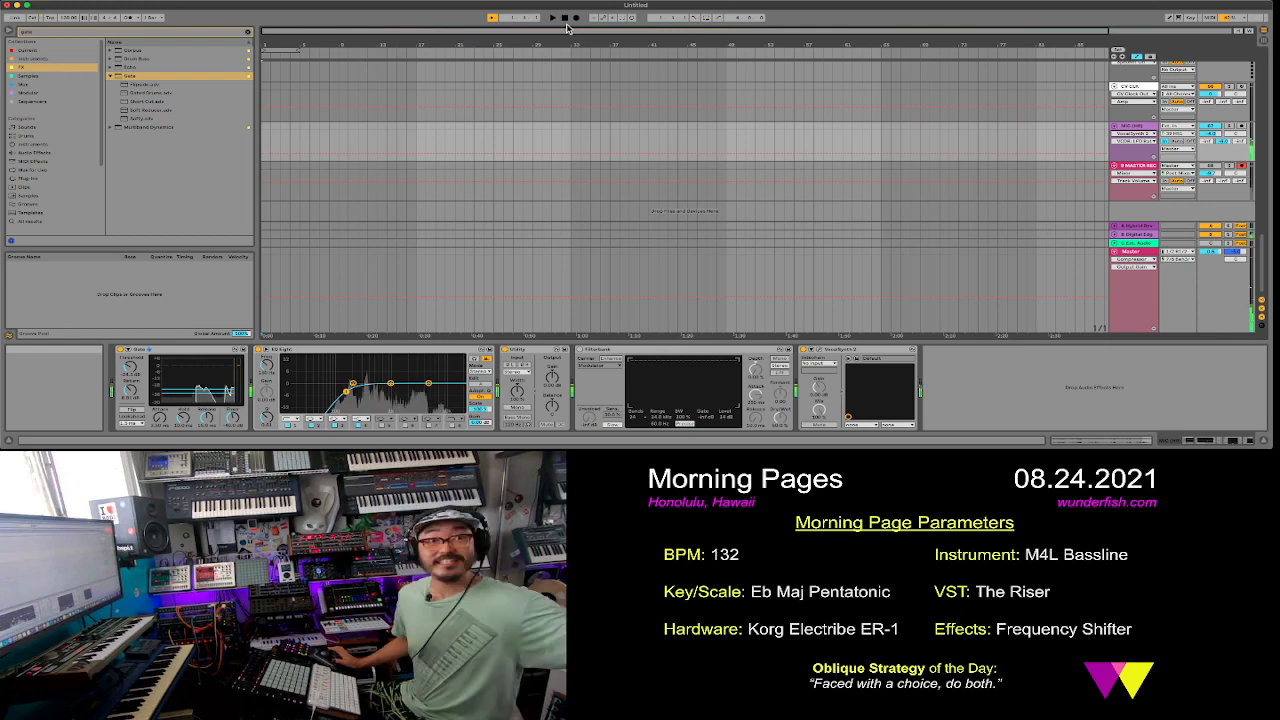
scroll(586, 120, "down", 3)
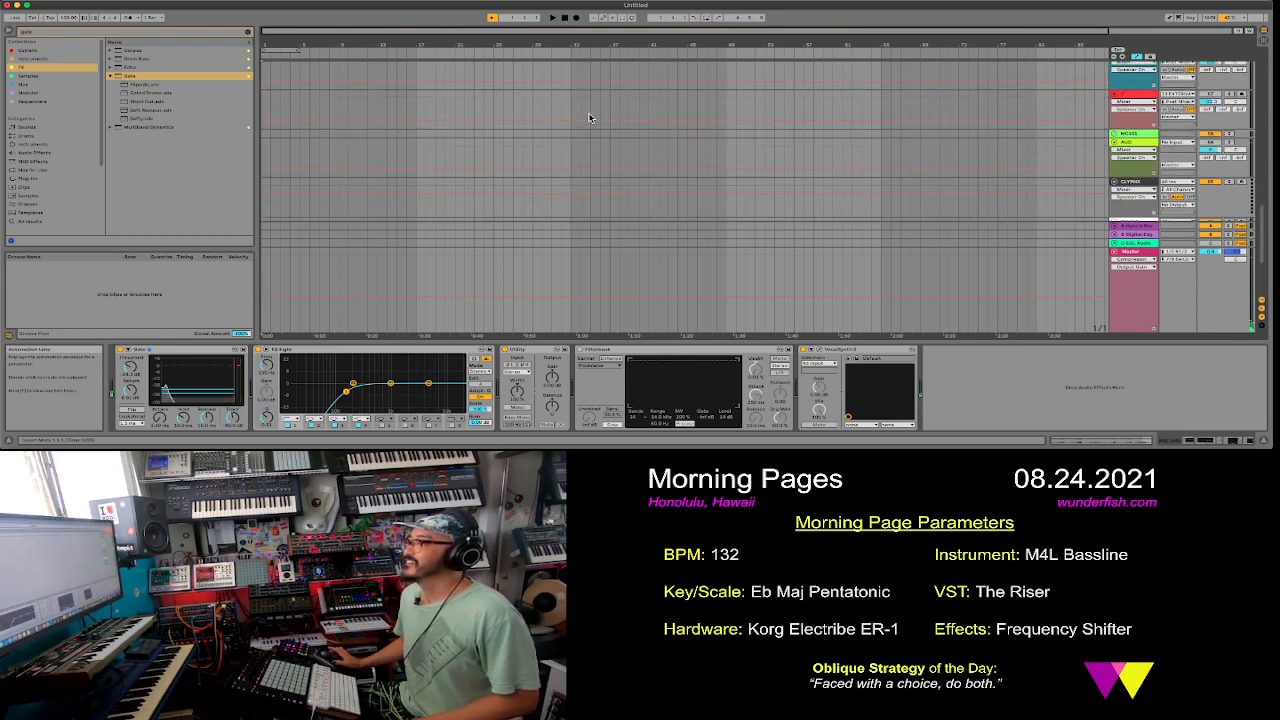
right_click(590, 118)
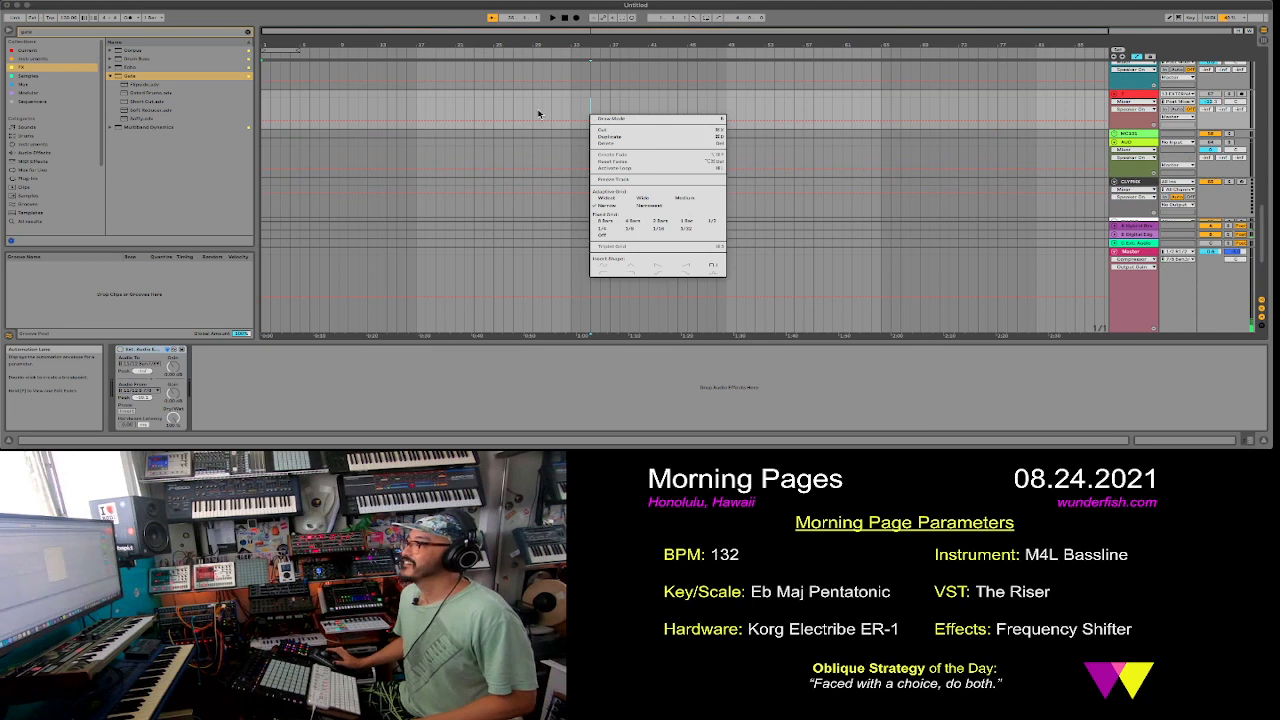
left_click(538, 113)
scroll(540, 105, "up", 5)
left_click(565, 18)
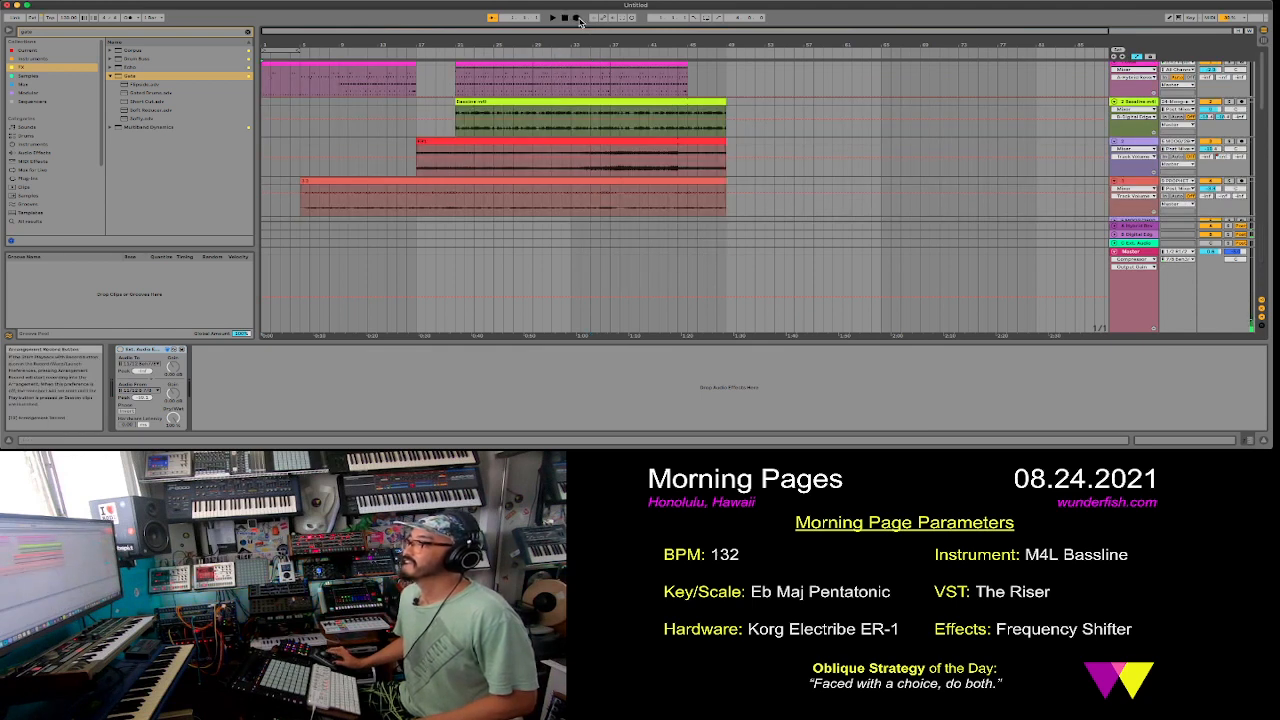
- Record a short take of the mix onto the MASTER REC track and delete the resulting clip
left_click(577, 19)
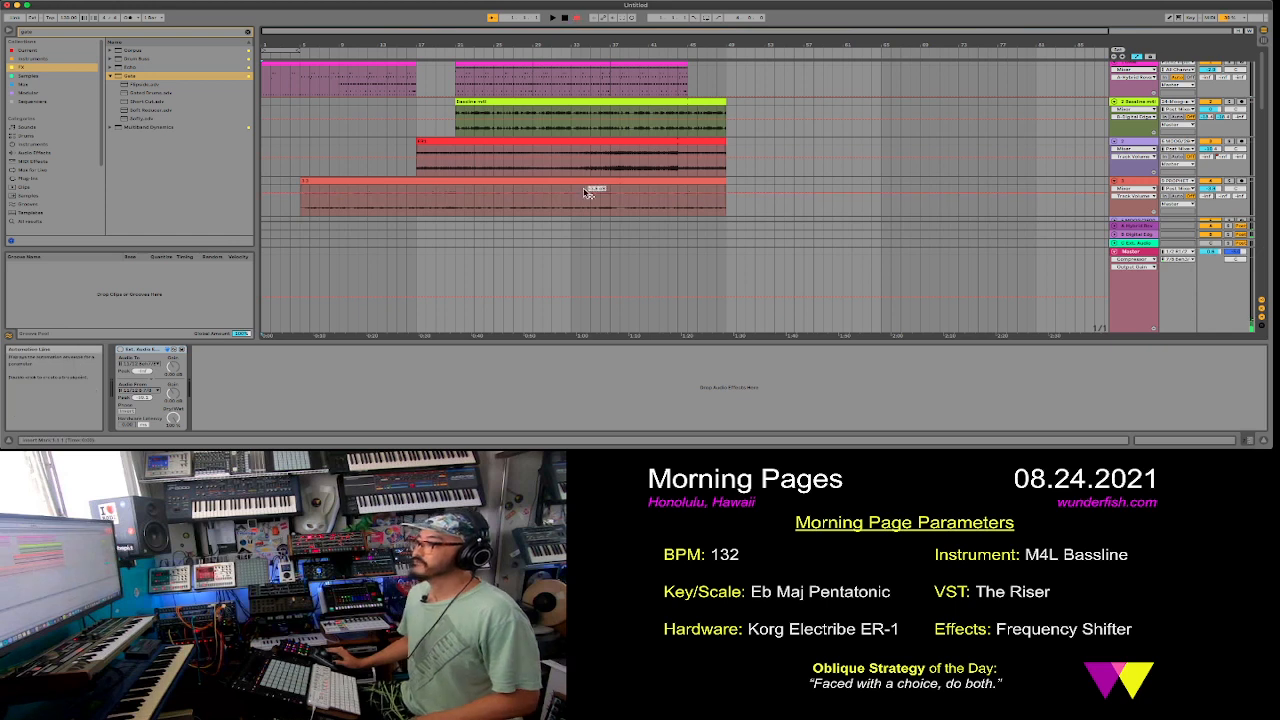
left_click(553, 18)
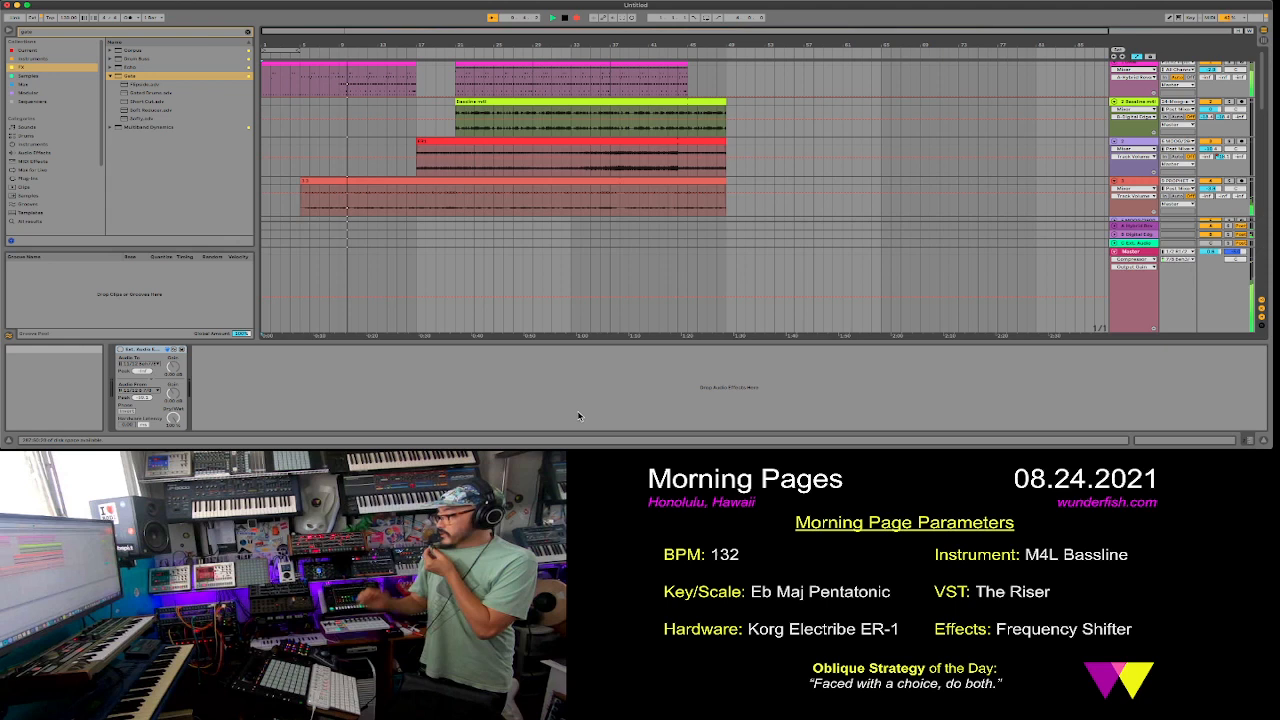
key("space")
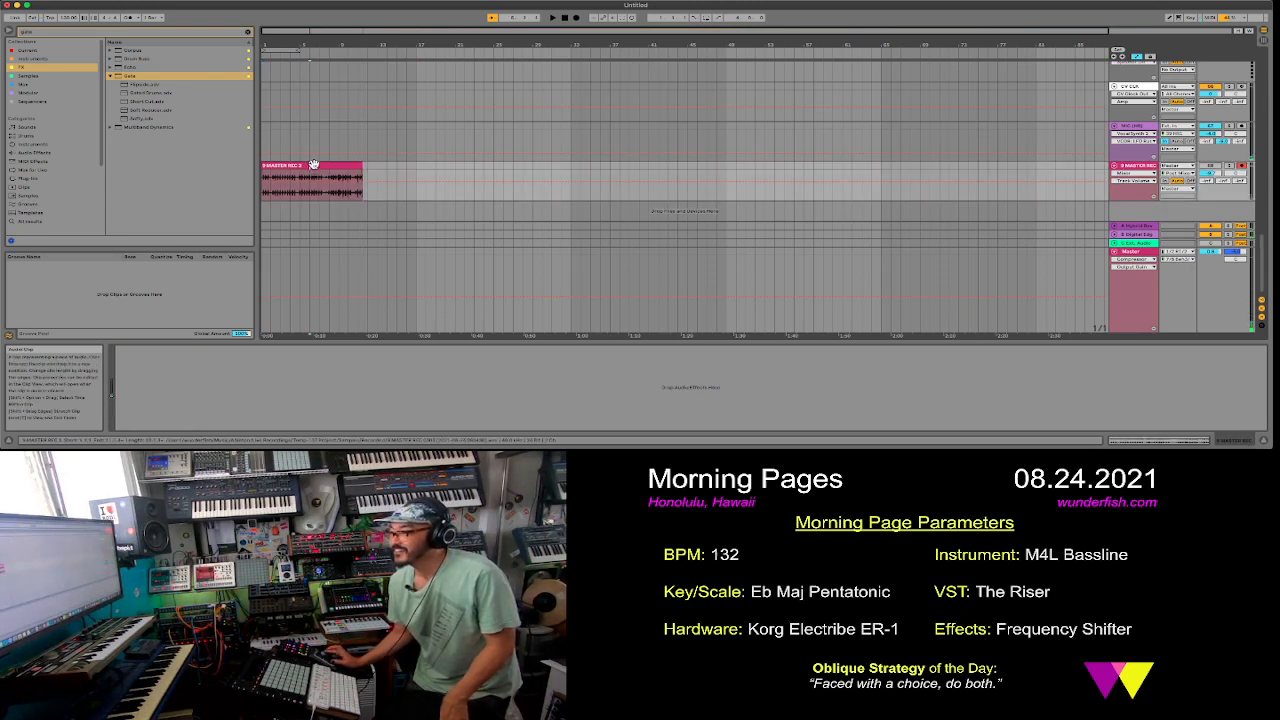
key("Delete")
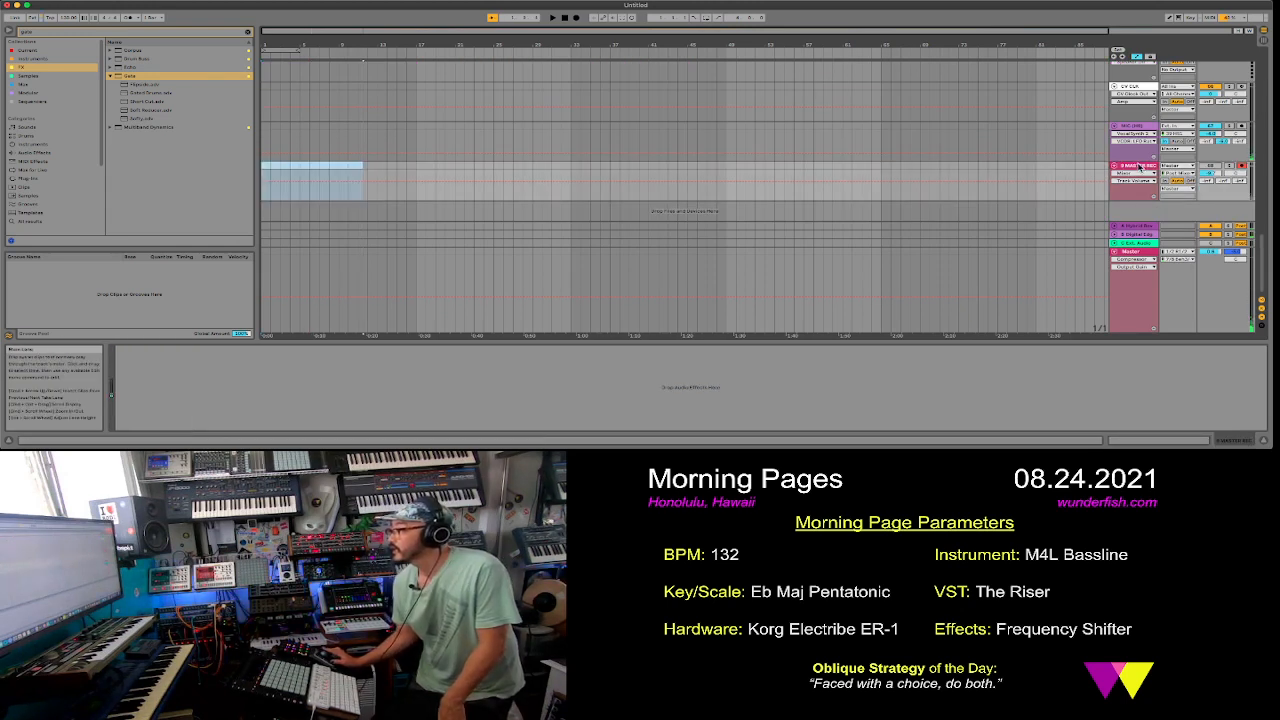
- Record the full arrangement from its start onto the MASTER REC track, stopping after the ending
left_click(1133, 253)
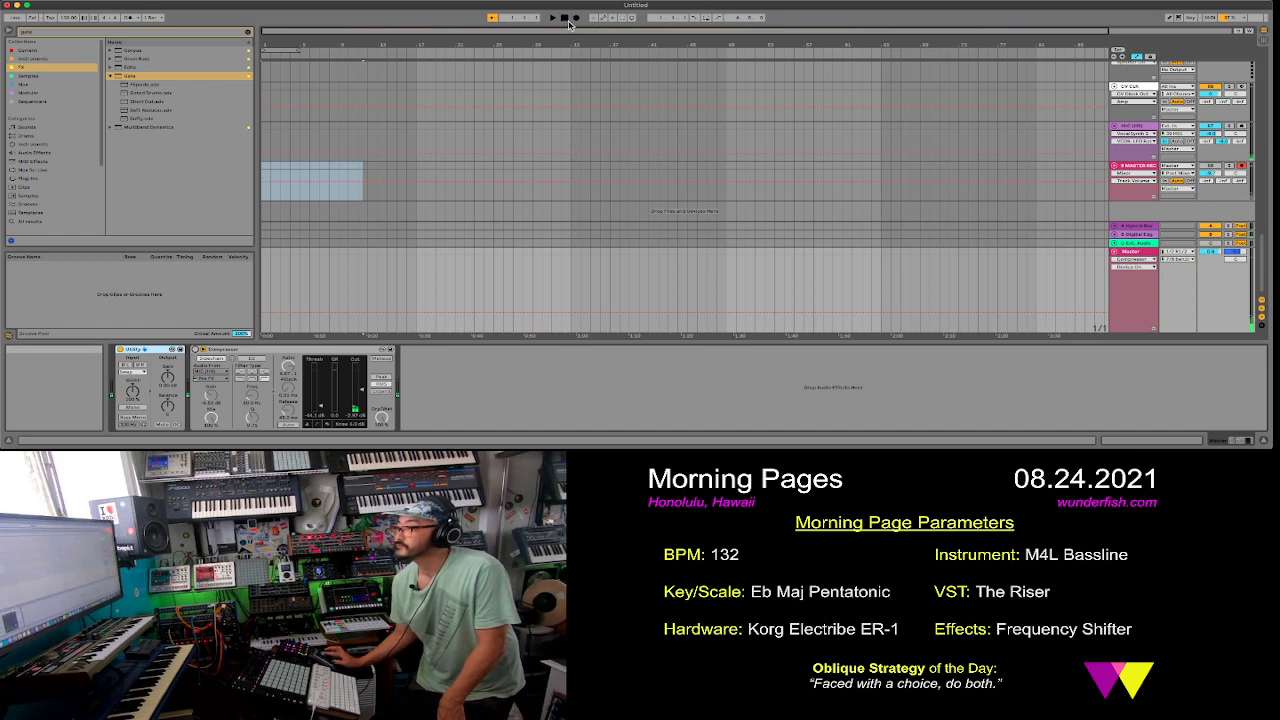
left_click(565, 19)
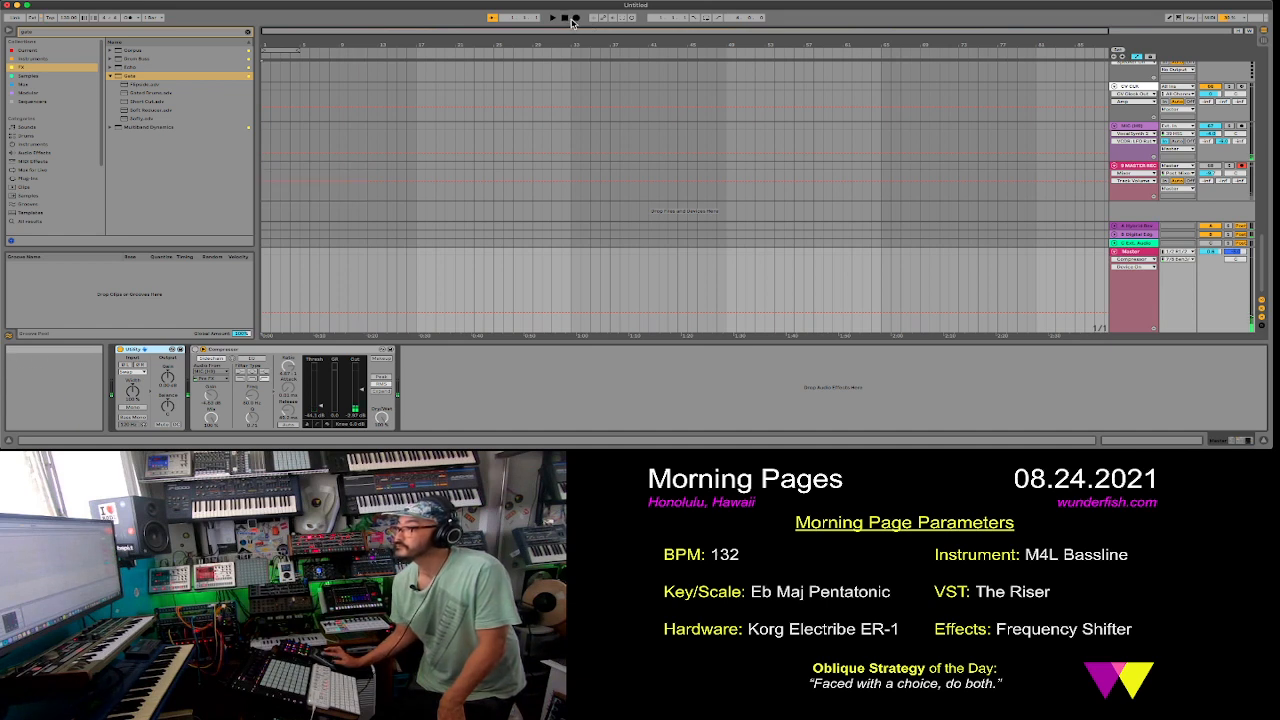
left_click(575, 18)
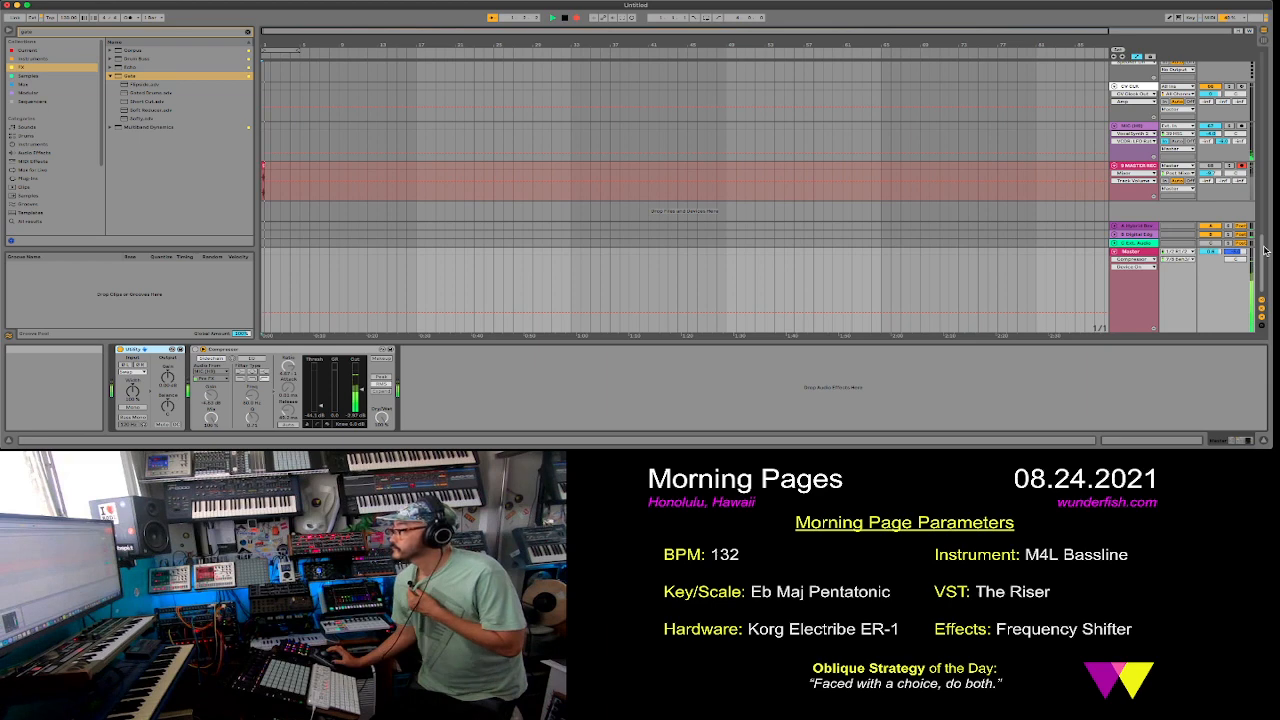
left_click_drag(1264, 248, 1268, 72)
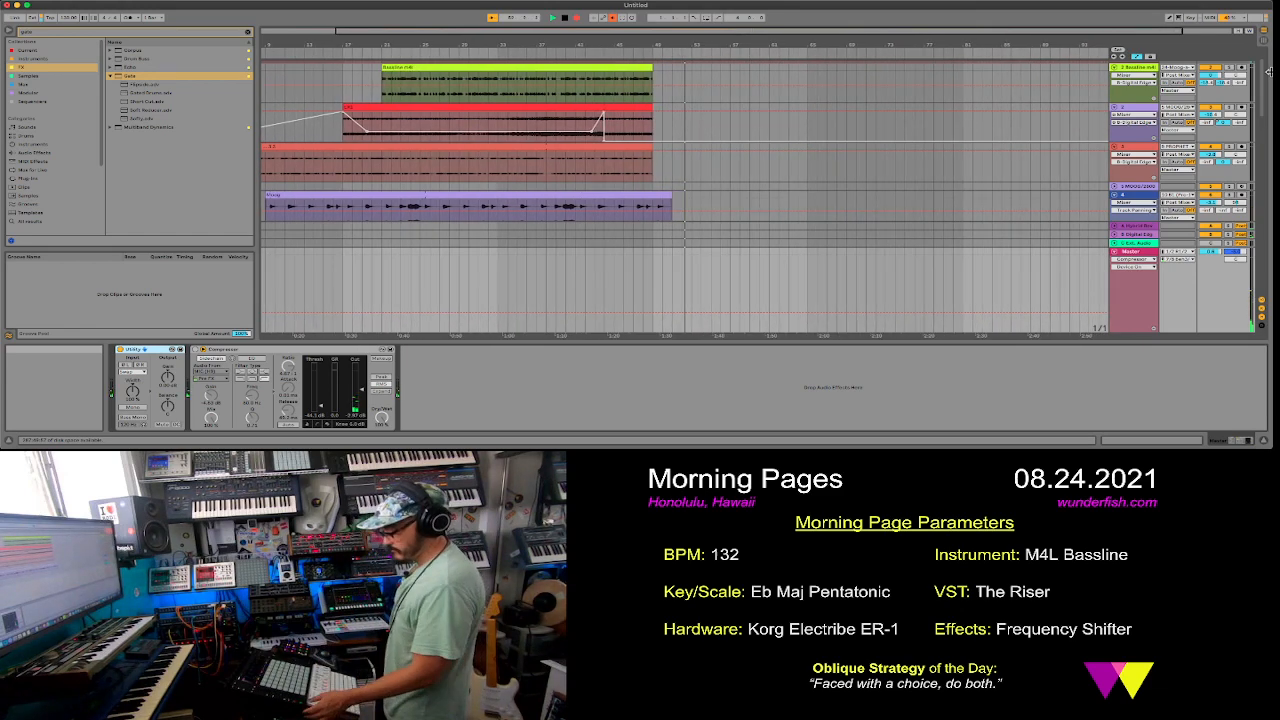
key("space")
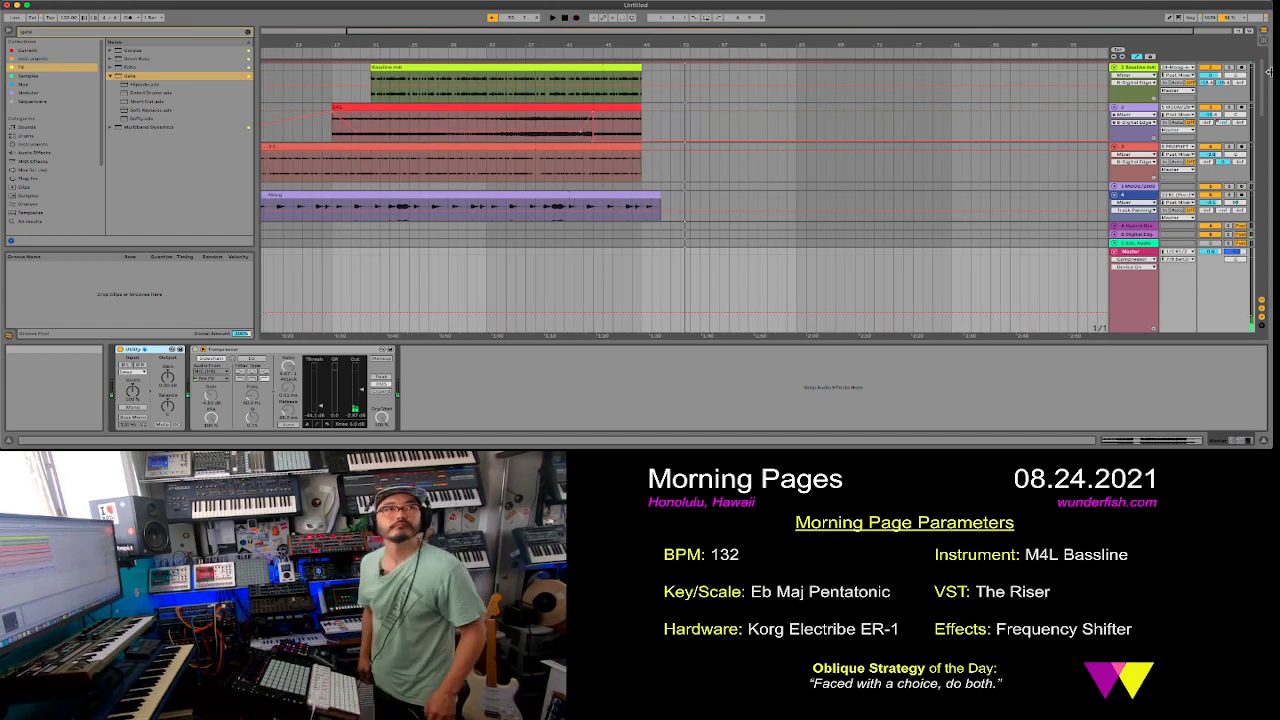